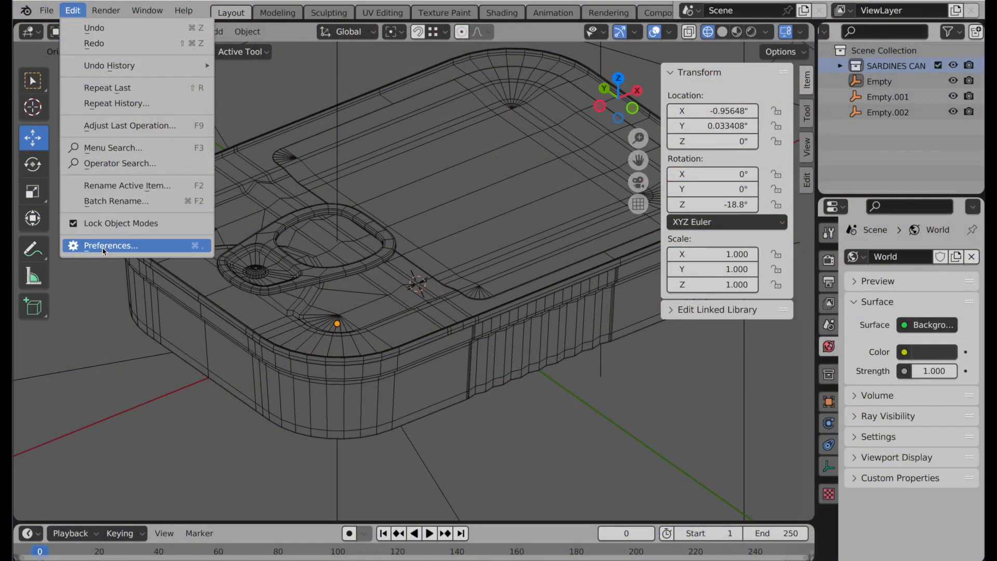
Check in the preferences that the Edit Instanced Collection add-on is enabled, and close the preferences
{"action": "left_click", "coordinate": [102, 246]}
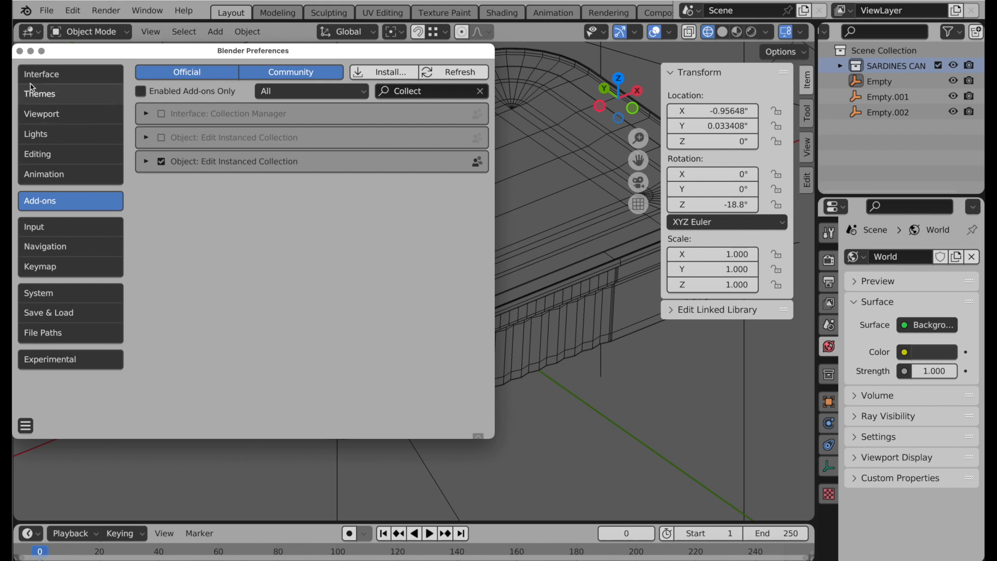
{"action": "left_click", "coordinate": [20, 51]}
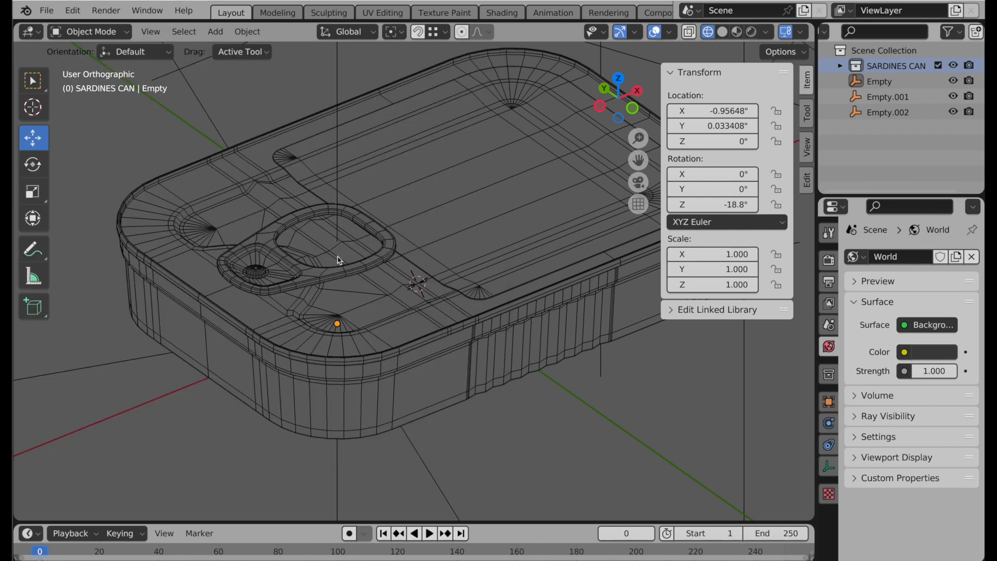
Examine the objects inside the SARDINES CAN collection, the commands available for it, and the can from above and at an angle
{"action": "left_click", "coordinate": [840, 66]}
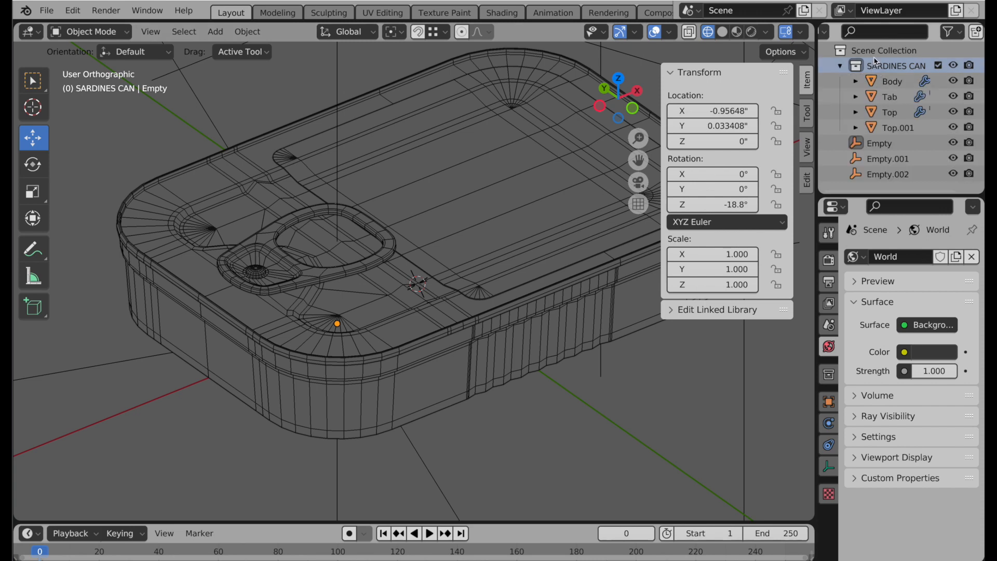
{"action": "left_click", "coordinate": [618, 79]}
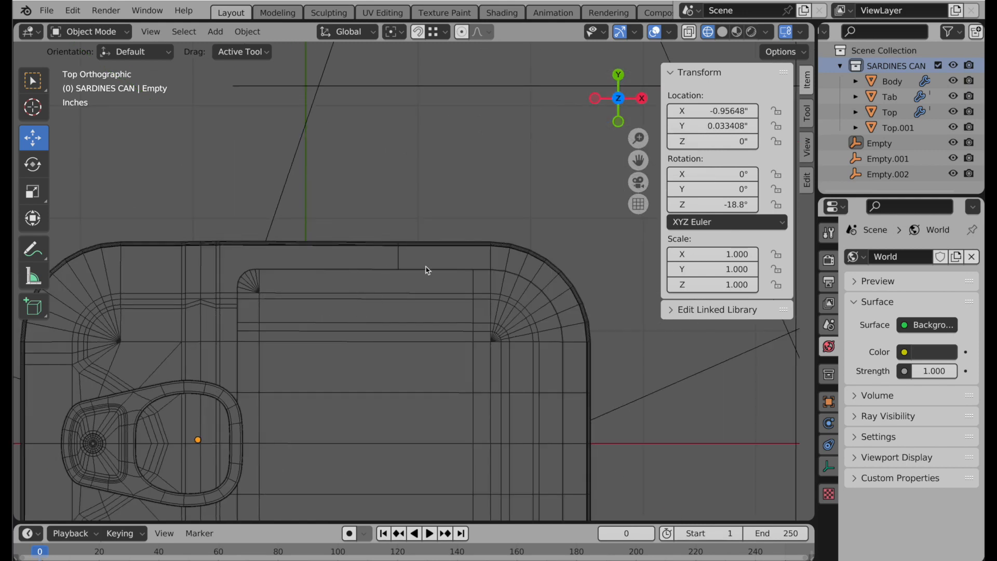
{"action": "scroll", "coordinate": [428, 269], "scroll_direction": "down", "scroll_amount": 7}
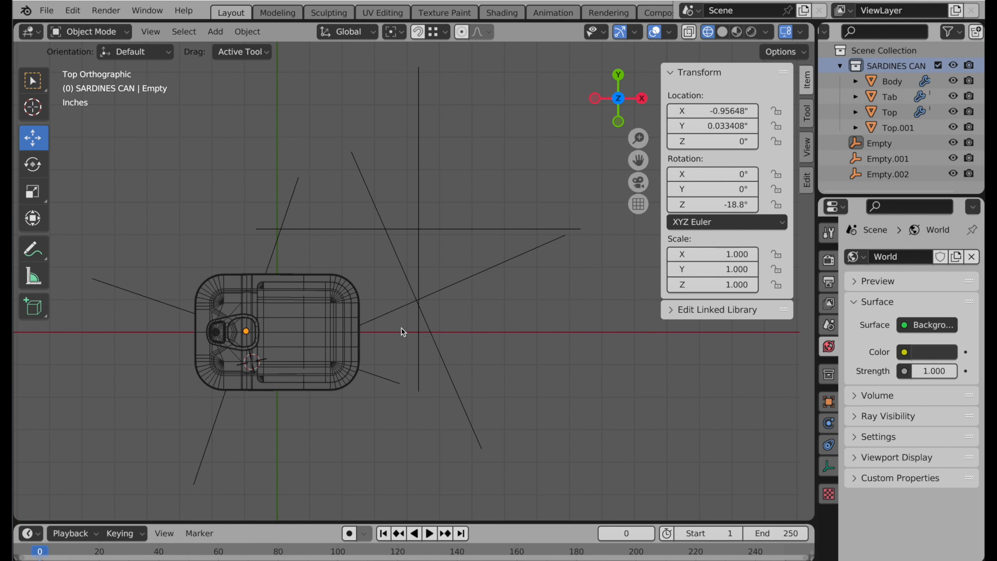
{"action": "right_click", "coordinate": [884, 65]}
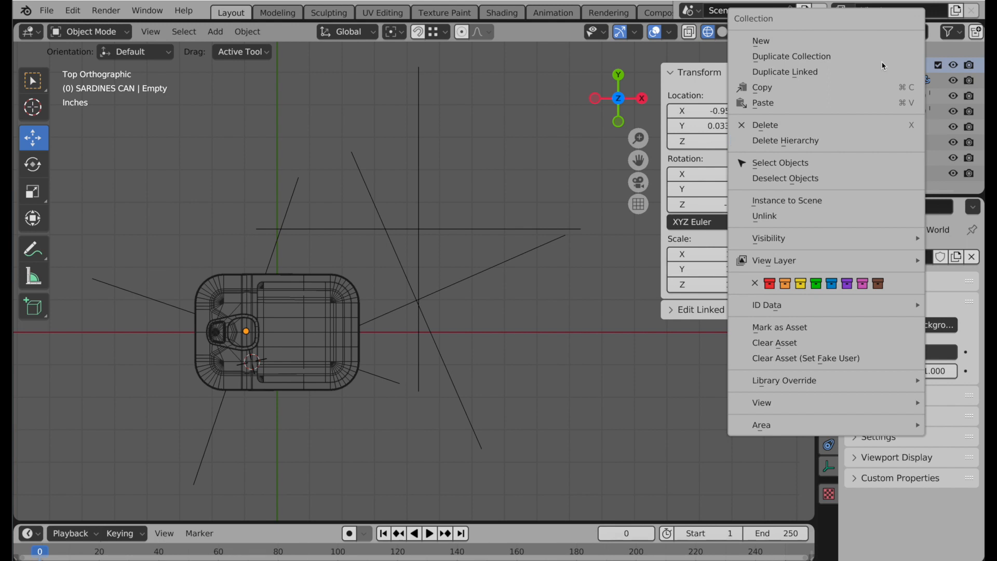
{"action": "left_click", "coordinate": [852, 202]}
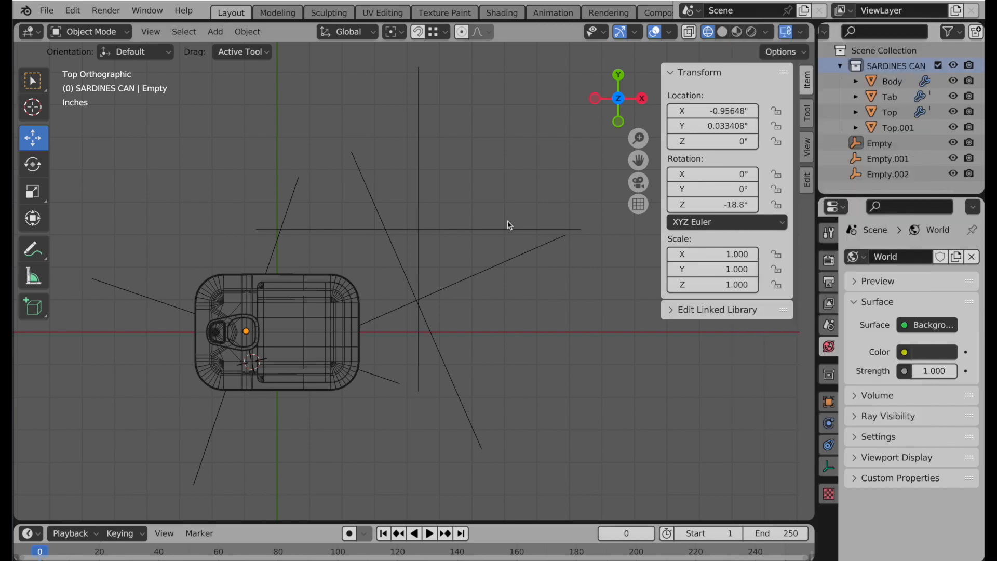
{"action": "middle_click_drag", "start_coordinate": [338, 352], "coordinate": [298, 281]}
{"action": "middle_click_drag", "start_coordinate": [283, 326], "coordinate": [336, 271]}
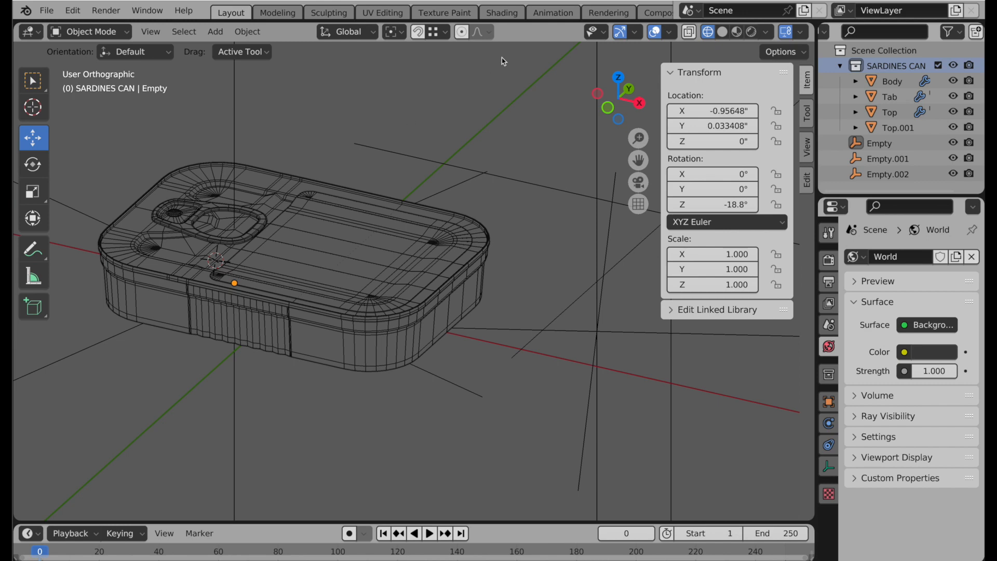
In top view, select the Empty near the can's pull tab and snap the 3D cursor to it
{"action": "left_click", "coordinate": [618, 77]}
{"action": "key", "text": "Home"}
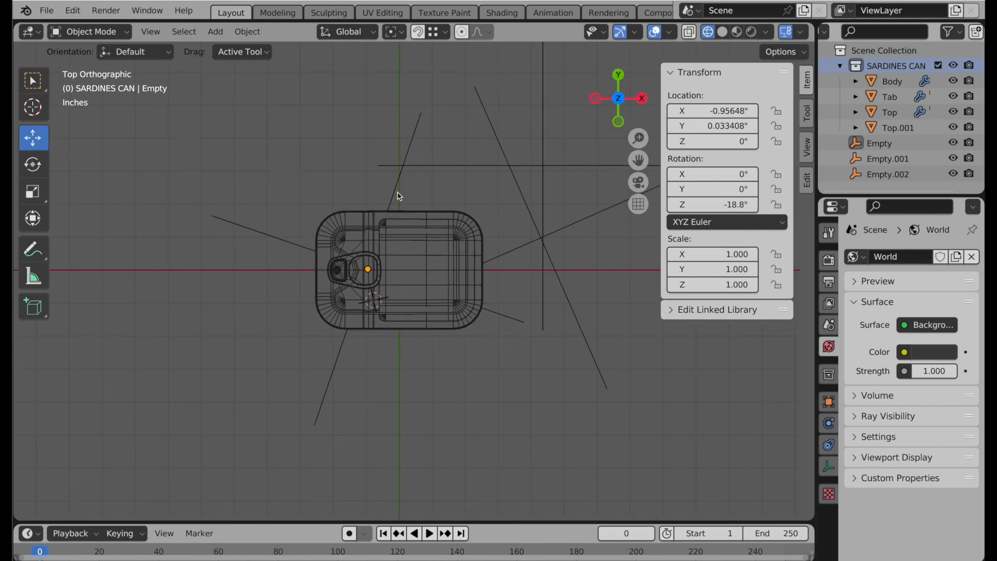
{"action": "left_click", "coordinate": [399, 191]}
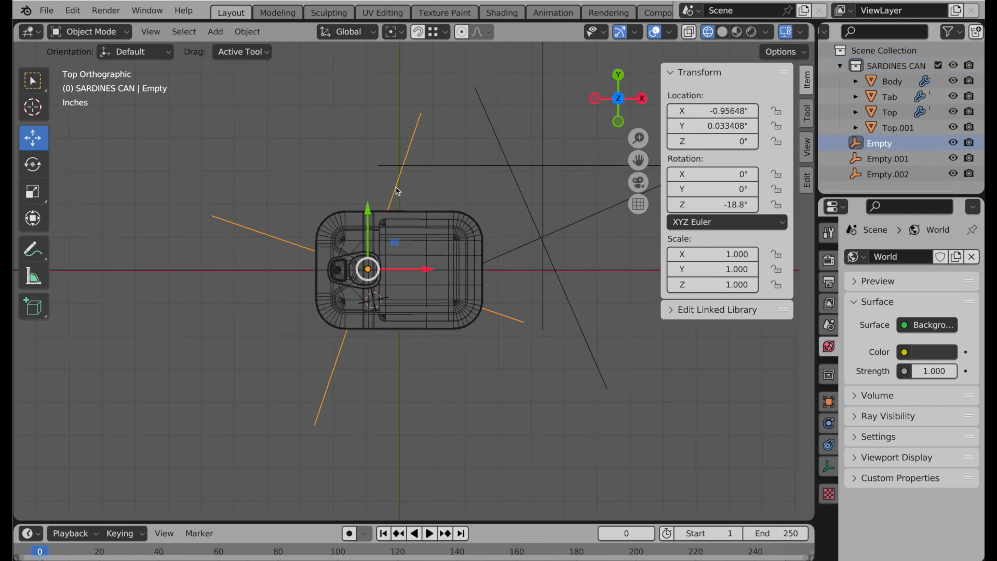
{"action": "middle_click_drag", "start_coordinate": [399, 191], "coordinate": [270, 198], "text": "shift"}
{"action": "key", "text": "shift+s"}
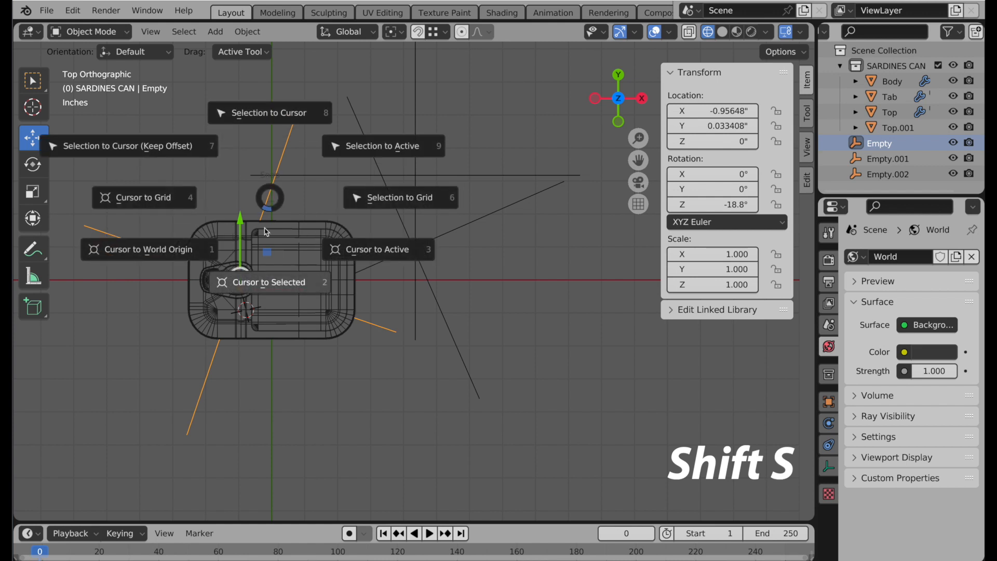
{"action": "left_click", "coordinate": [269, 282]}
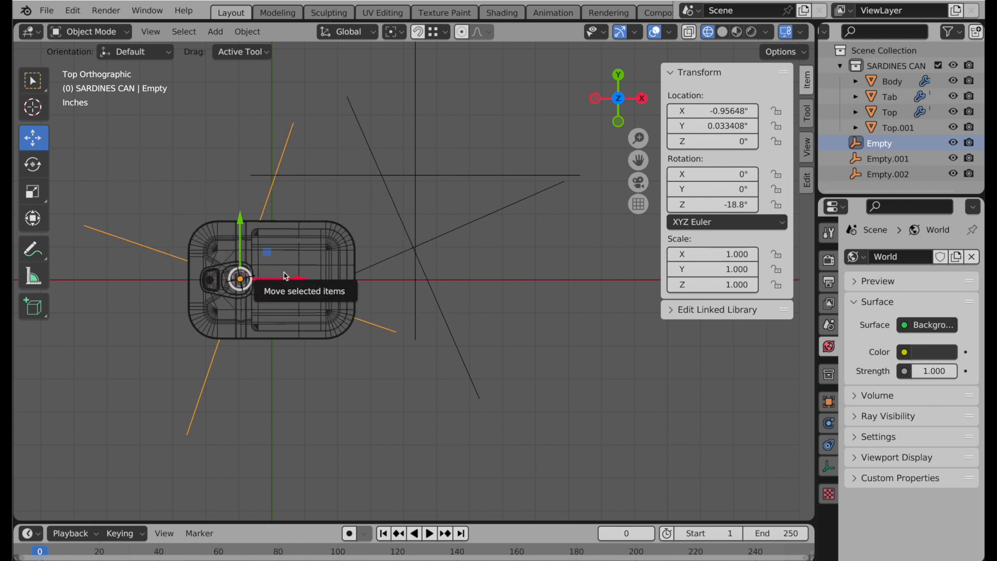
Instance the SARDINES CAN collection to the scene at the 3D cursor
{"action": "left_click", "coordinate": [915, 68]}
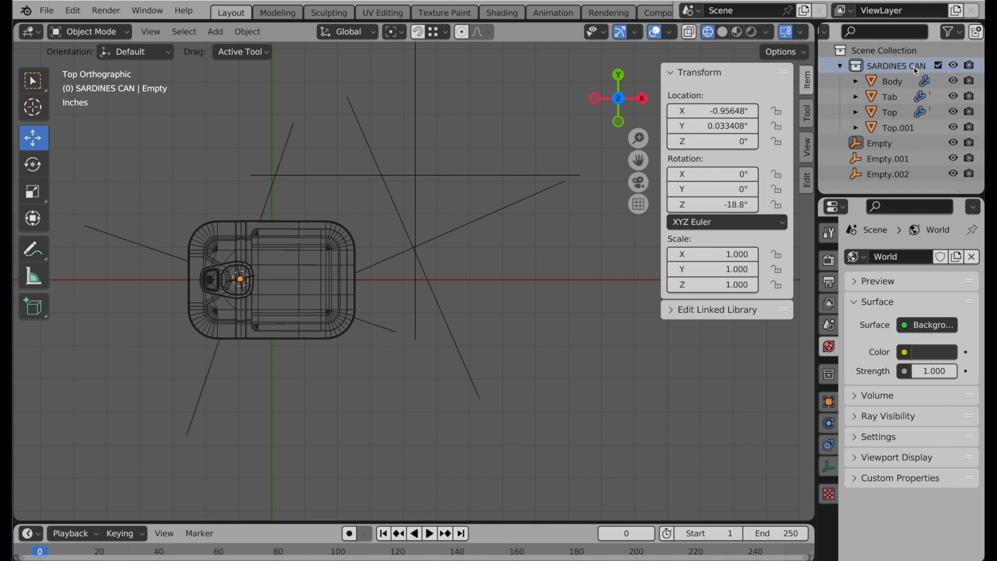
{"action": "right_click", "coordinate": [915, 71]}
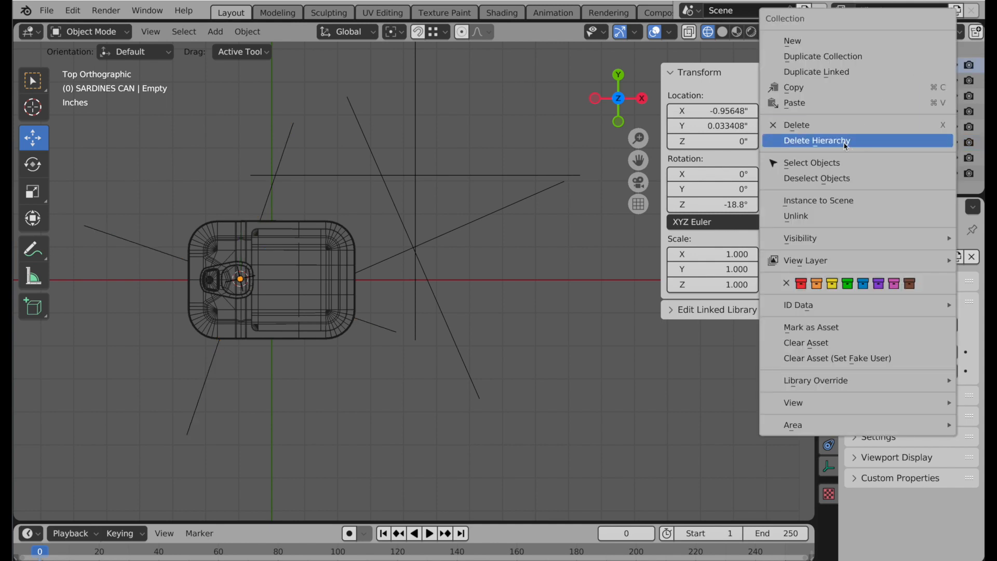
{"action": "left_click", "coordinate": [823, 200]}
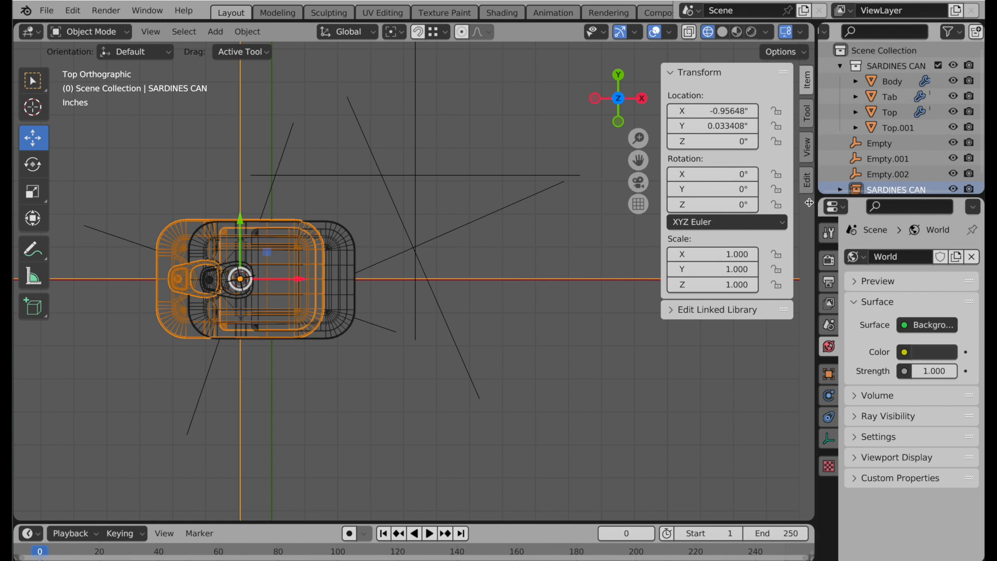
{"action": "scroll", "coordinate": [249, 266], "scroll_direction": "up", "scroll_amount": 4}
{"action": "scroll", "coordinate": [303, 209], "scroll_direction": "down", "scroll_amount": 2}
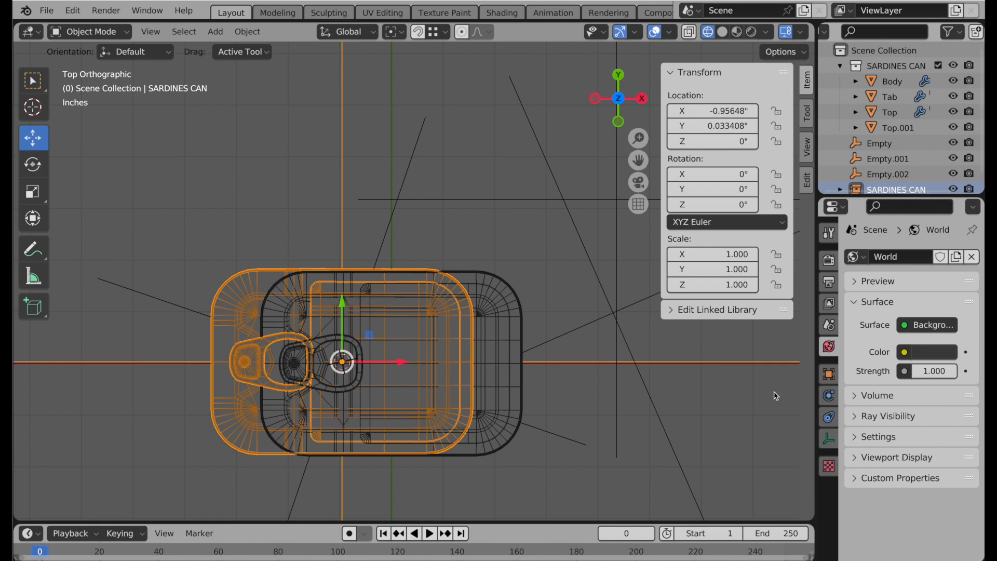
Set the display size of the new SARDINES CAN instance's empty to 5"
{"action": "left_click", "coordinate": [830, 438]}
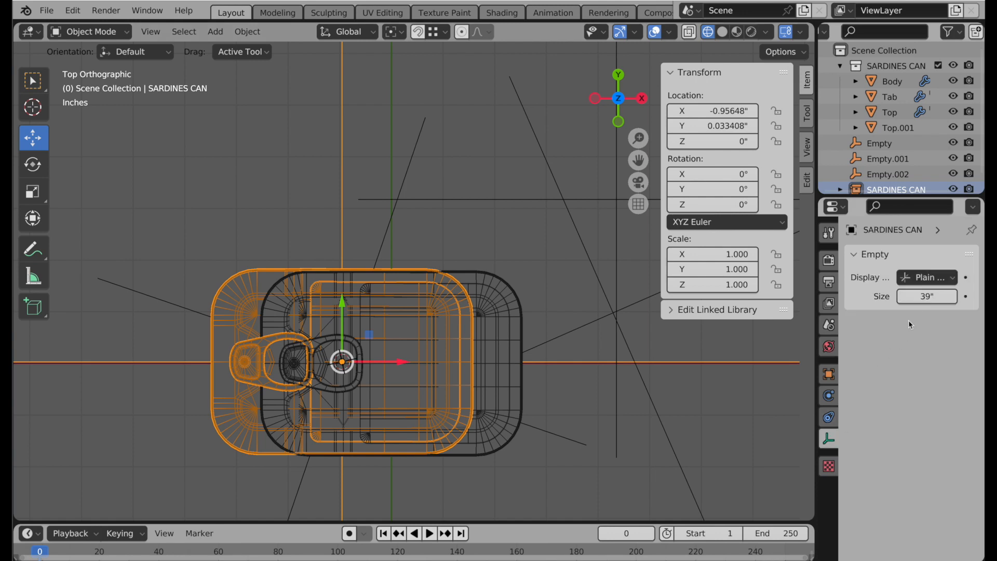
{"action": "left_click", "coordinate": [932, 296]}
{"action": "type", "text": "5"}
{"action": "key", "text": "Return"}
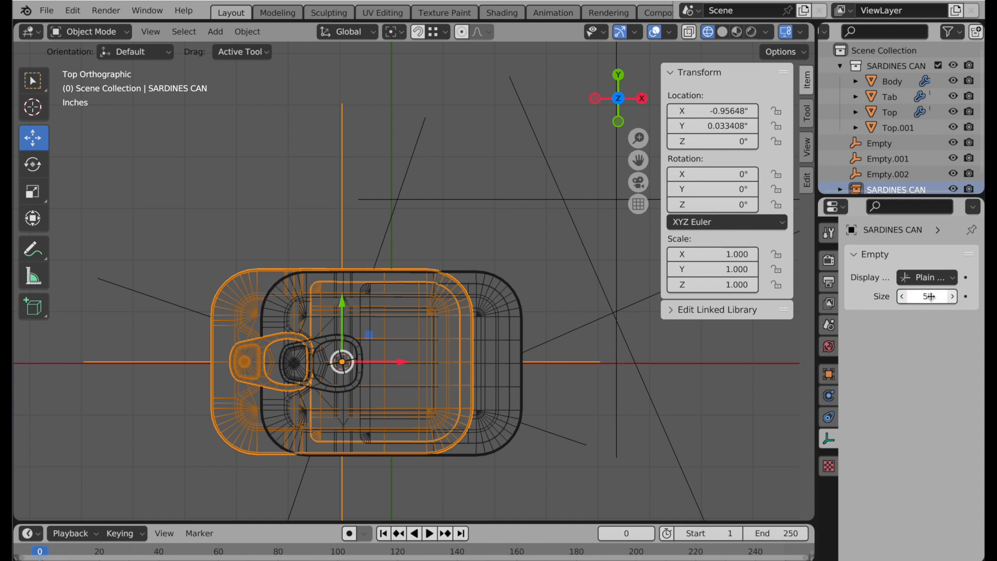
Rotate the SARDINES CAN instance to about -109° around Z, aligning its axes with the Empty's
{"action": "left_click", "coordinate": [32, 164]}
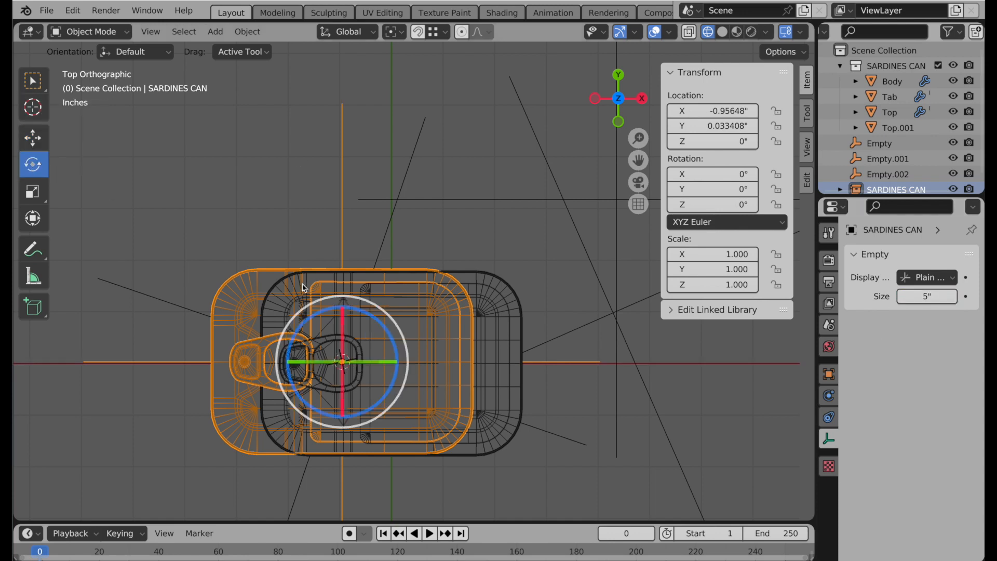
{"action": "left_click_drag", "start_coordinate": [277, 363], "coordinate": [425, 155]}
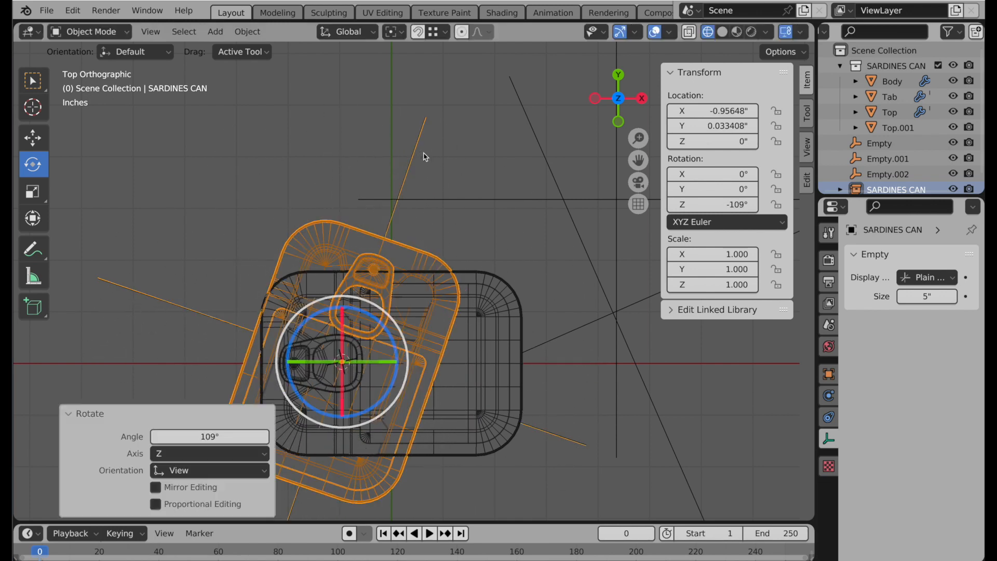
{"action": "middle_click_drag", "start_coordinate": [433, 185], "coordinate": [408, 234], "text": "ctrl"}
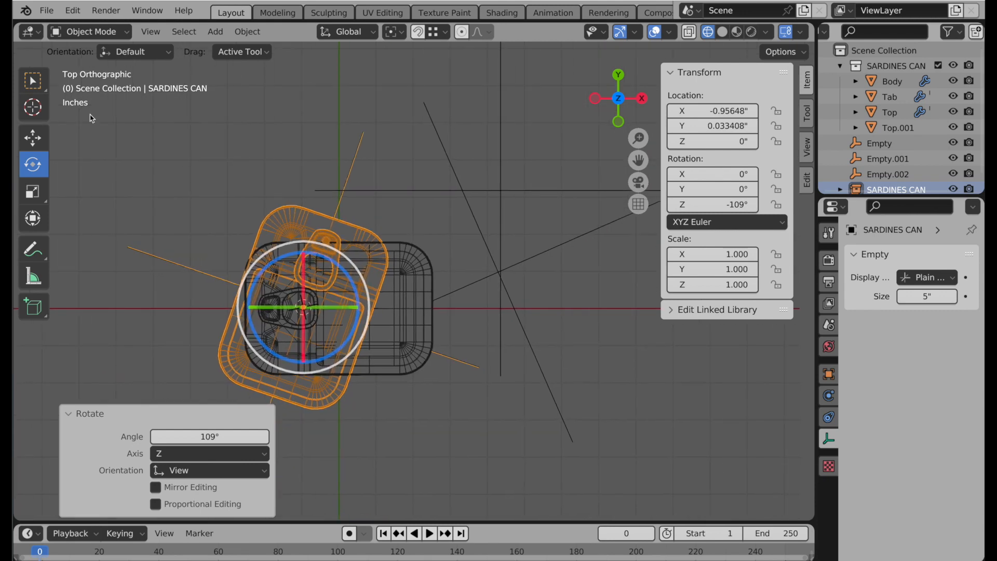
Select Empty.001 with the Move tool active and snap the 3D cursor to it
{"action": "left_click", "coordinate": [30, 144]}
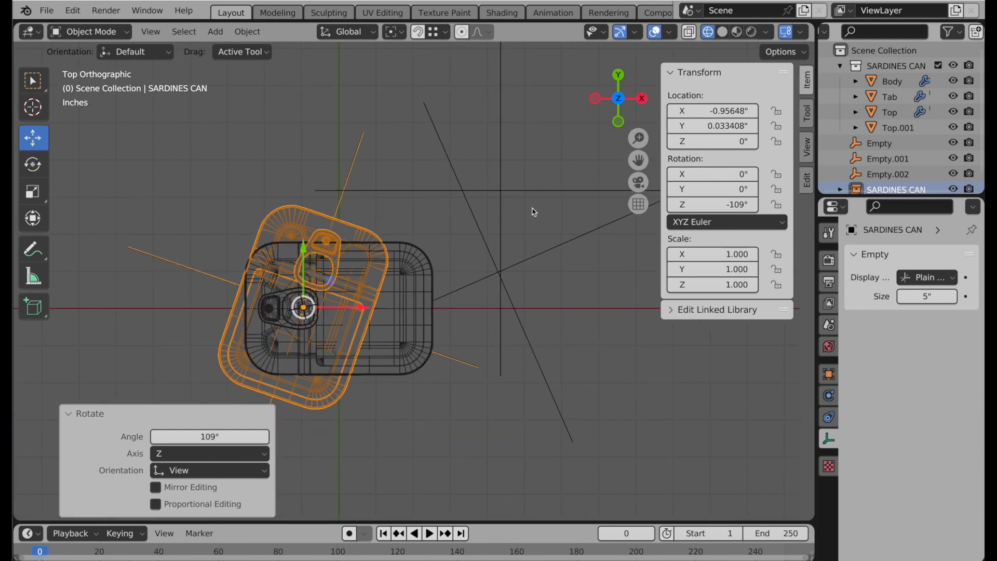
{"action": "left_click", "coordinate": [476, 225]}
{"action": "key", "text": "shift+s"}
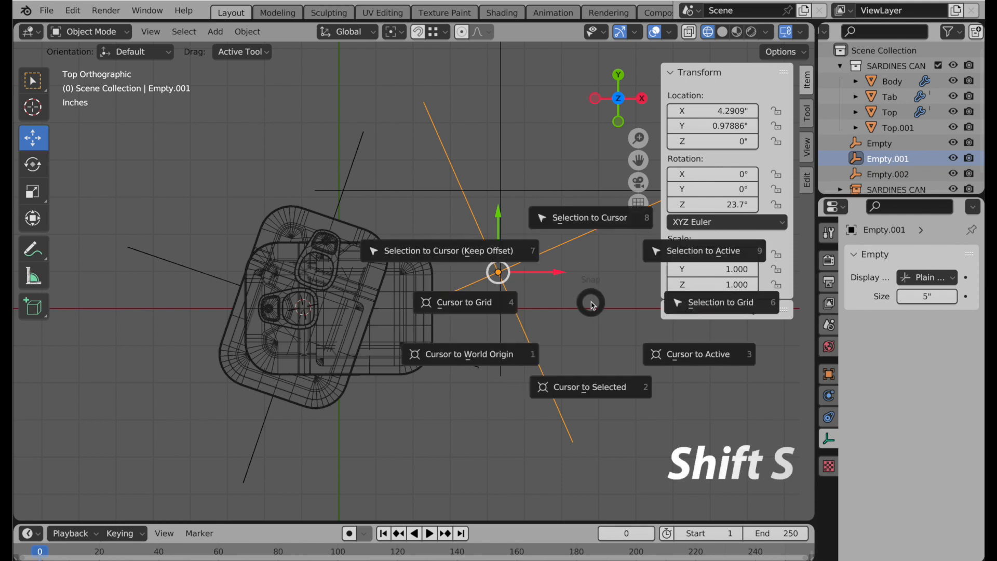
{"action": "left_click", "coordinate": [595, 393]}
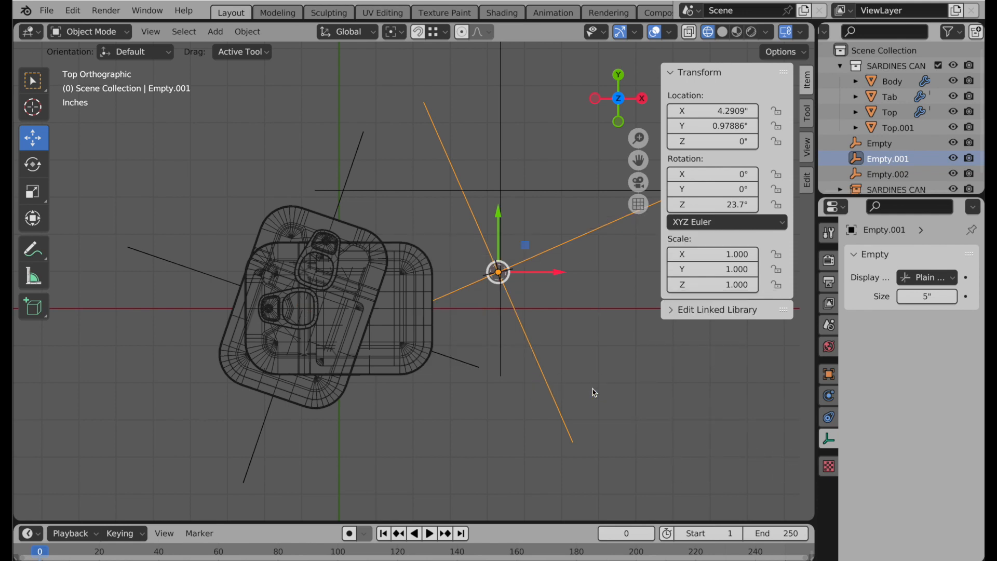
Add a second SARDINES CAN collection instance at the 3D cursor and rotate it about 23.2° around Z to match Empty.001
{"action": "left_click", "coordinate": [889, 66]}
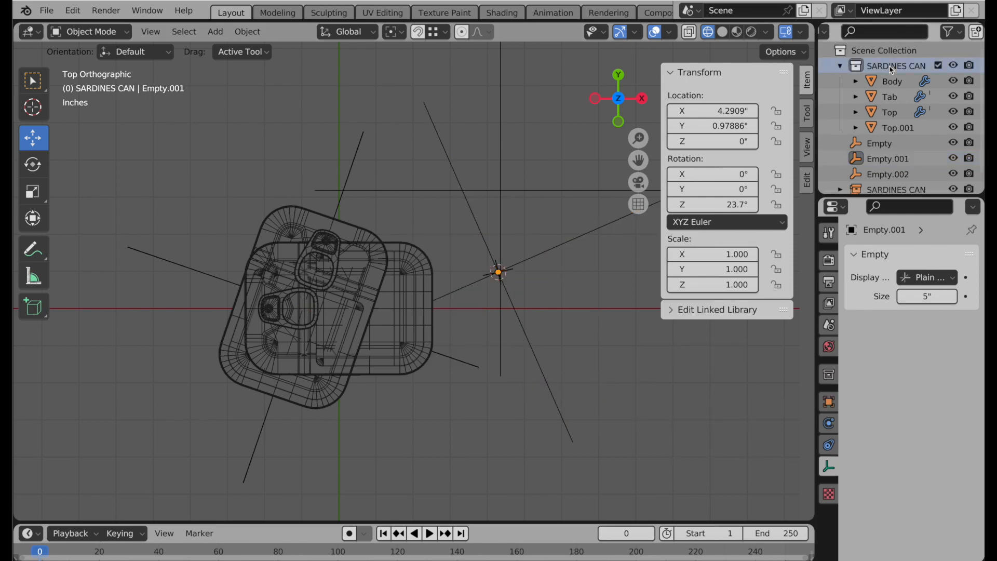
{"action": "right_click", "coordinate": [889, 66]}
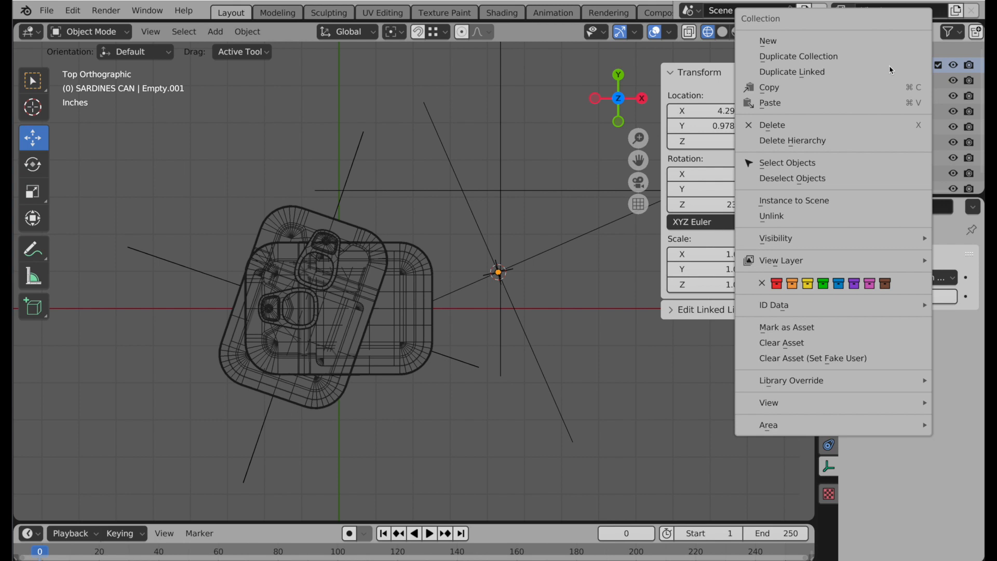
{"action": "left_click", "coordinate": [827, 203]}
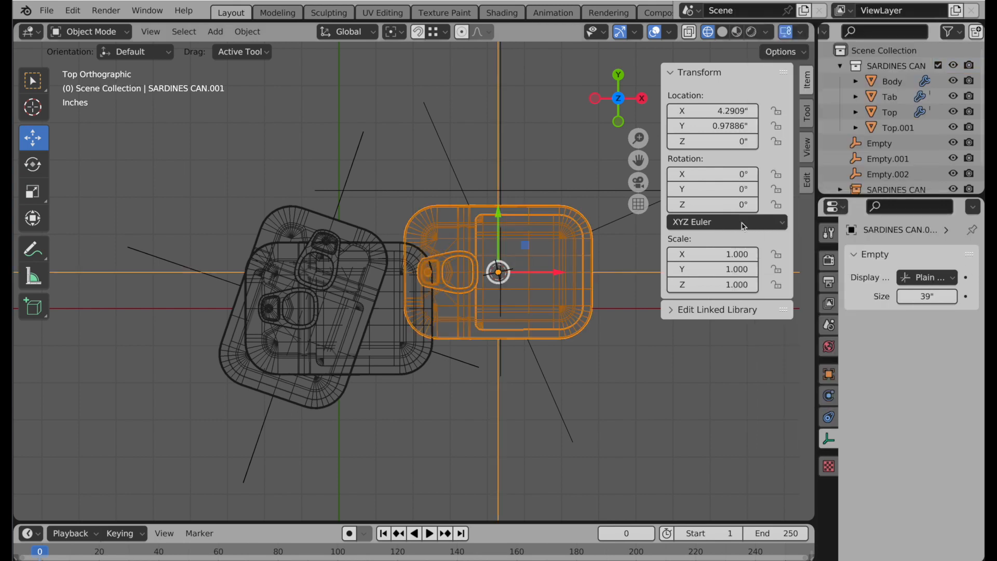
{"action": "left_click", "coordinate": [32, 164]}
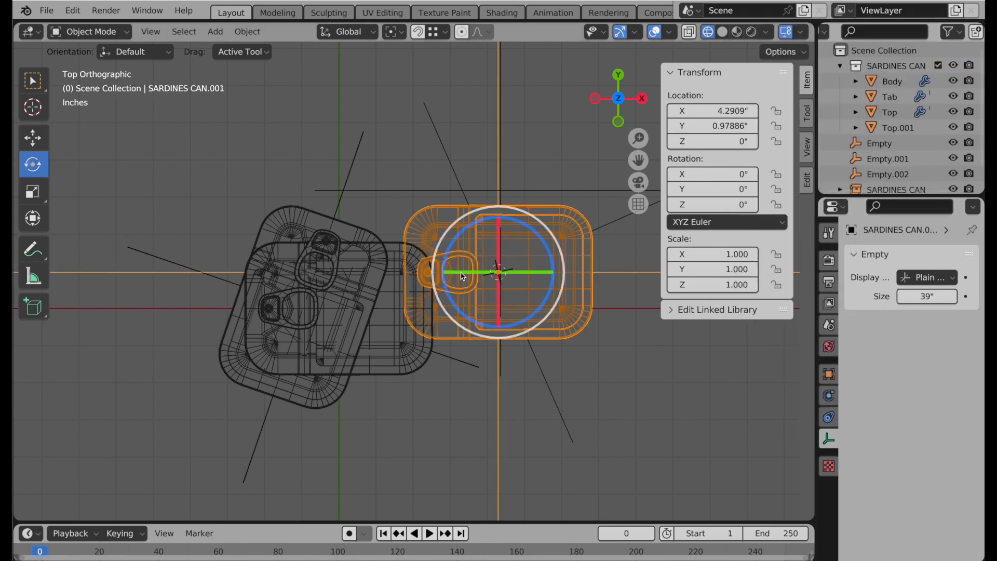
{"action": "left_click_drag", "start_coordinate": [445, 285], "coordinate": [438, 317]}
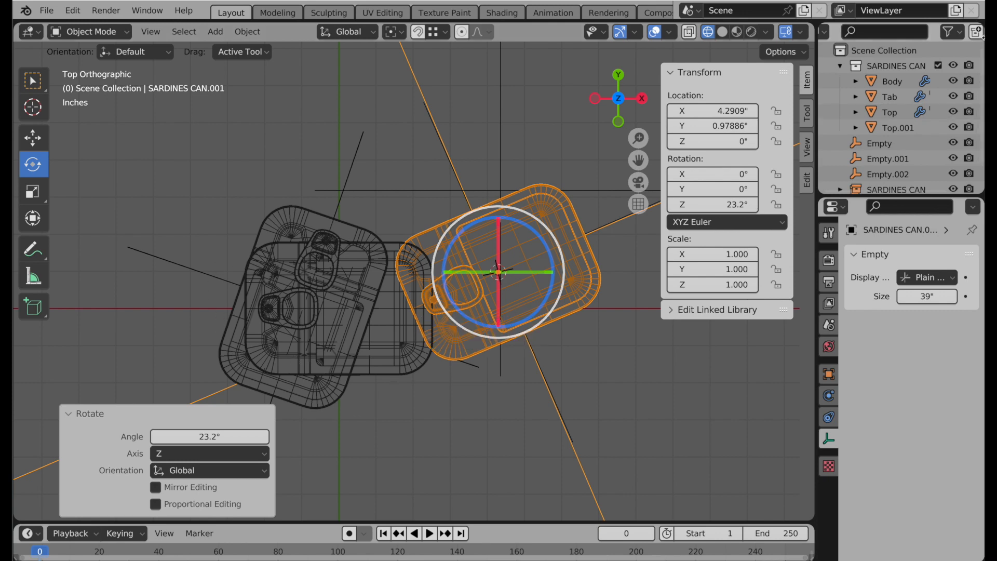
Collapse the original SARDINES CAN collection, exclude it from the view layer, and deselect everything
{"action": "left_click", "coordinate": [840, 66]}
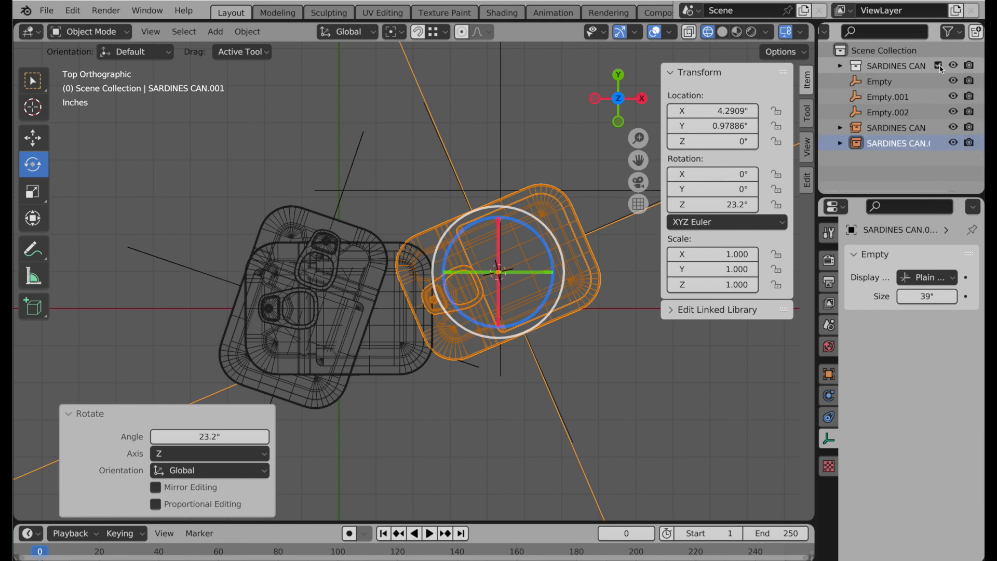
{"action": "left_click", "coordinate": [939, 66]}
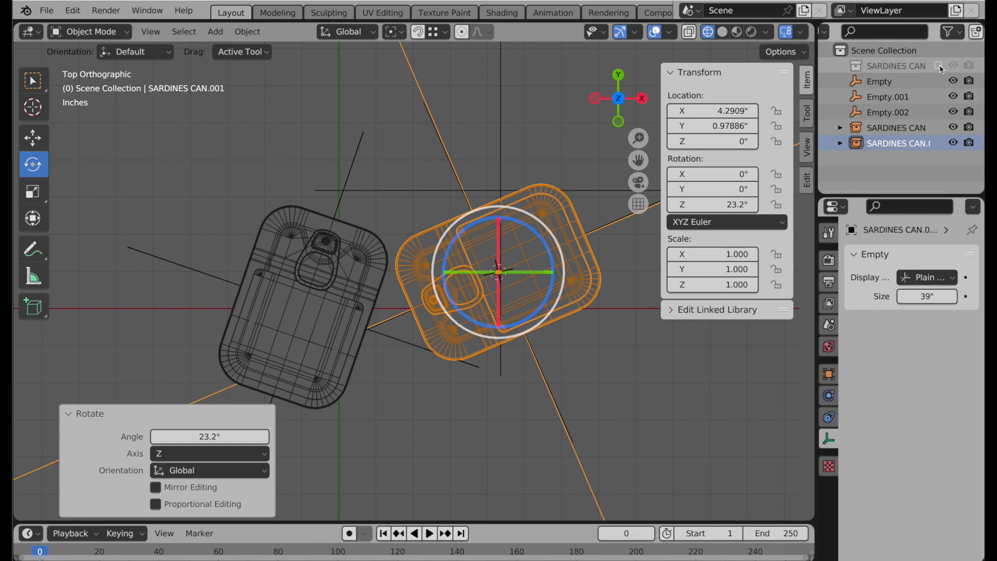
{"action": "key", "text": "alt+a"}
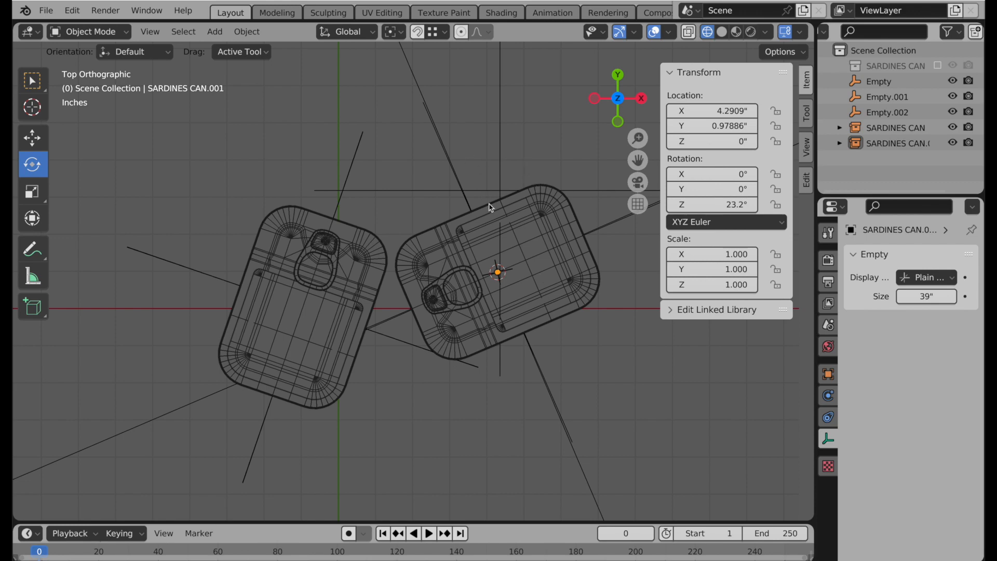
Make a linked duplicate of the second can instance and place it about 3.54" away along positive Y
{"action": "left_click", "coordinate": [513, 223]}
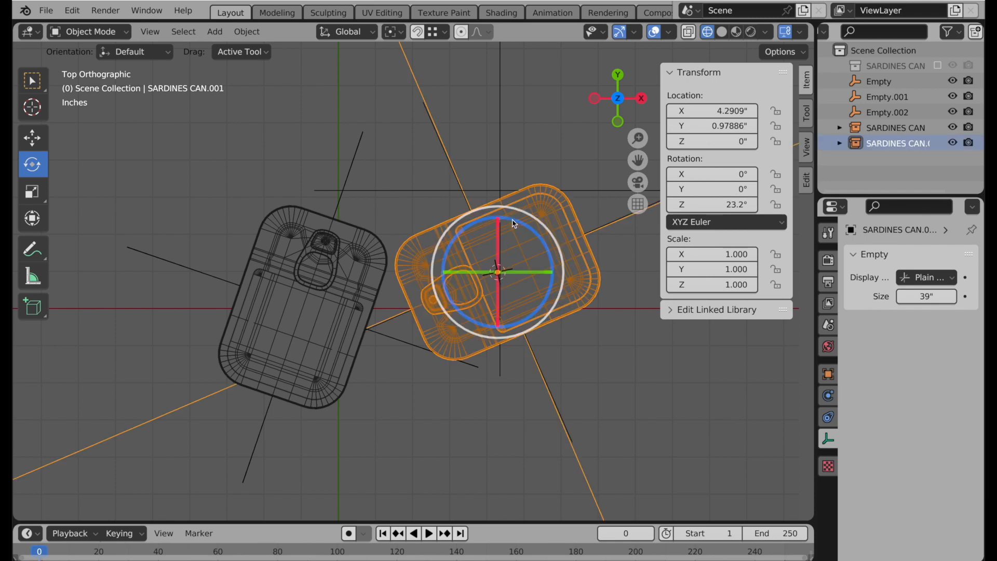
{"action": "key", "text": "alt+d"}
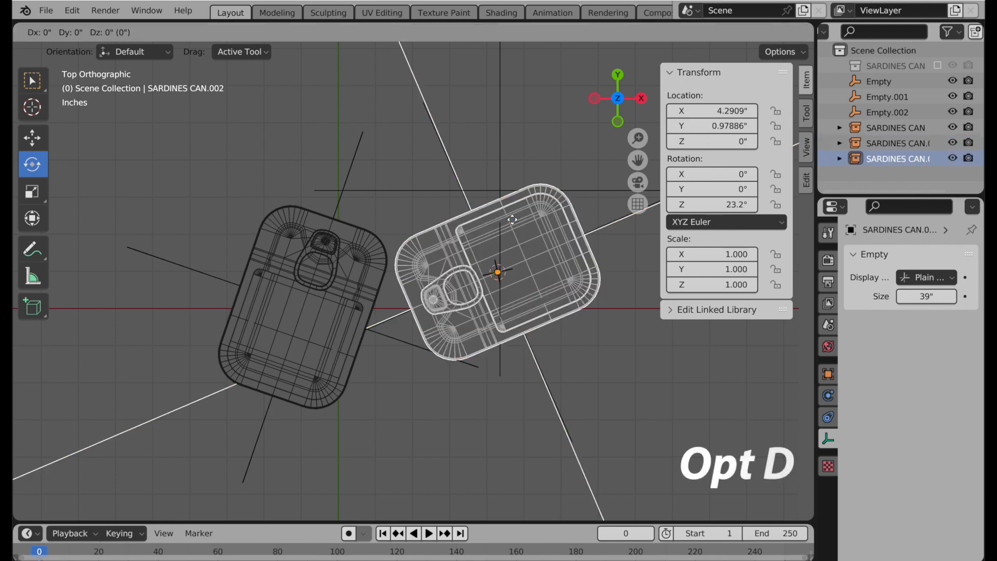
{"action": "left_click", "coordinate": [514, 89]}
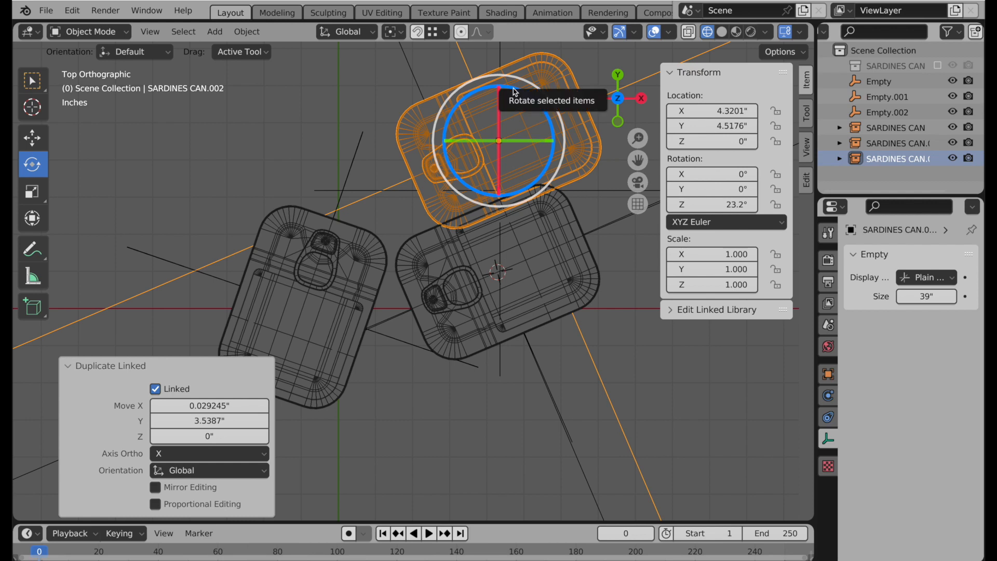
Snap the 3D cursor to Empty.002 and snap the third sardine can instance to the cursor
{"action": "left_click", "coordinate": [356, 191]}
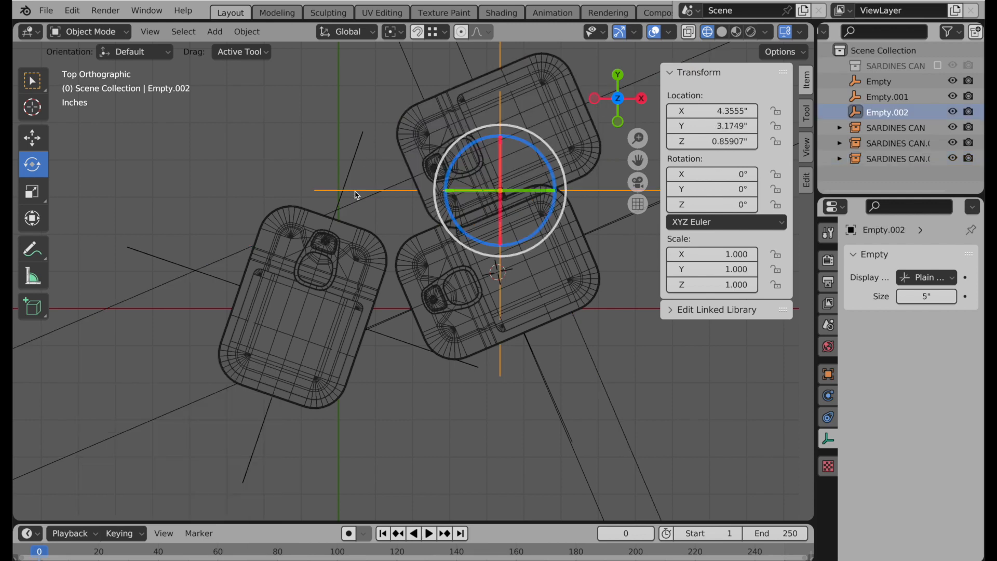
{"action": "key", "text": "shift+s"}
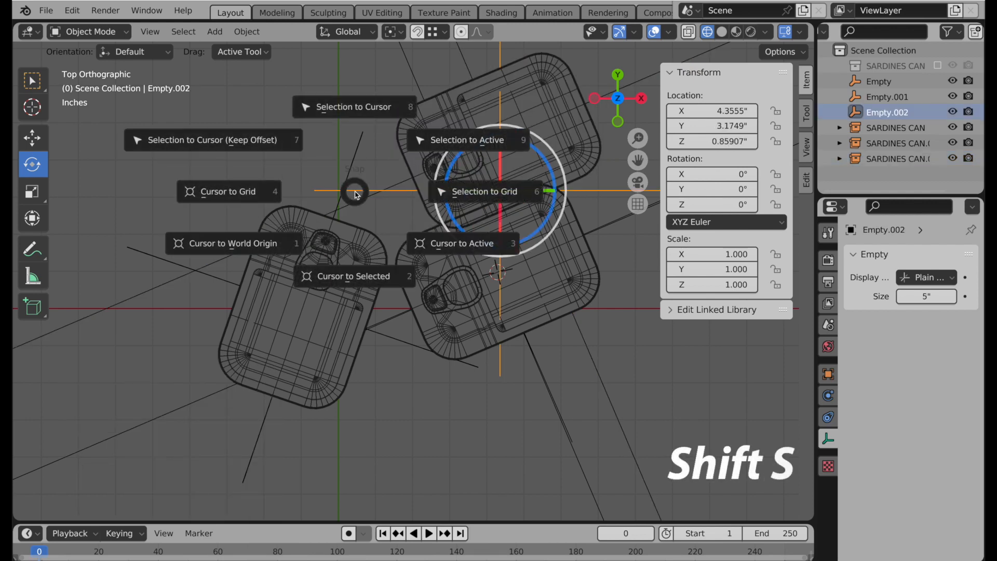
{"action": "left_click", "coordinate": [362, 277]}
{"action": "left_click", "coordinate": [510, 73]}
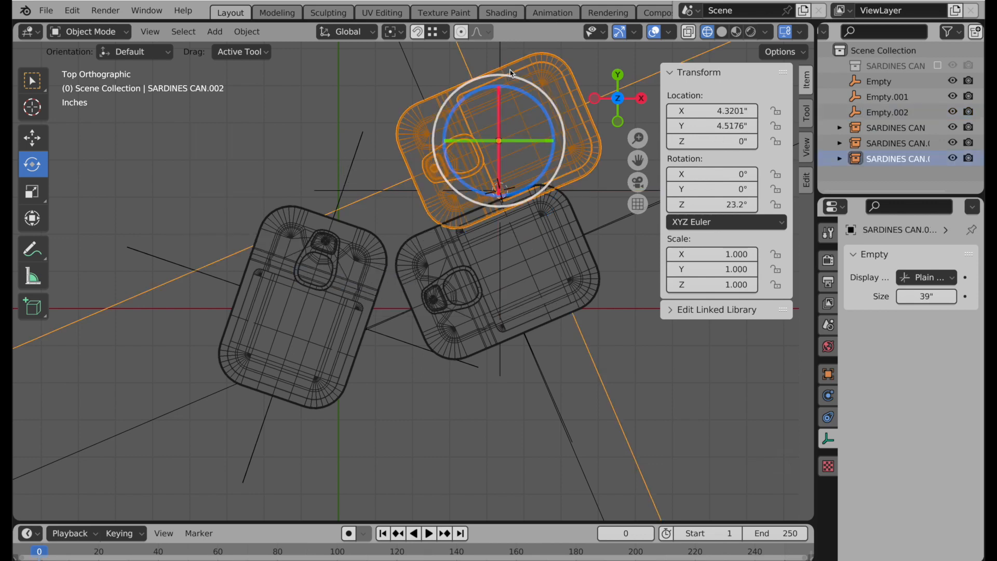
{"action": "key", "text": "shift+s"}
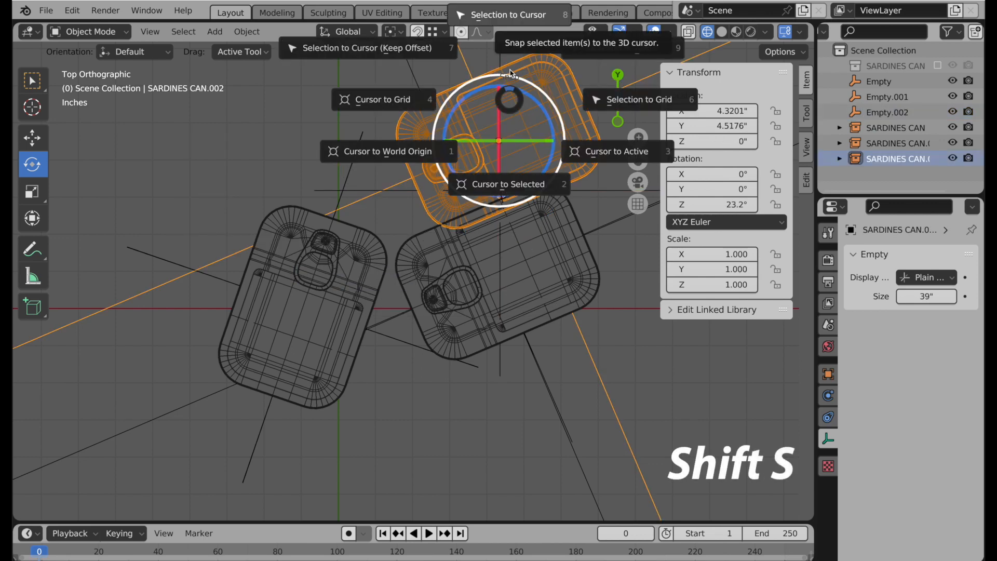
{"action": "left_click", "coordinate": [512, 15]}
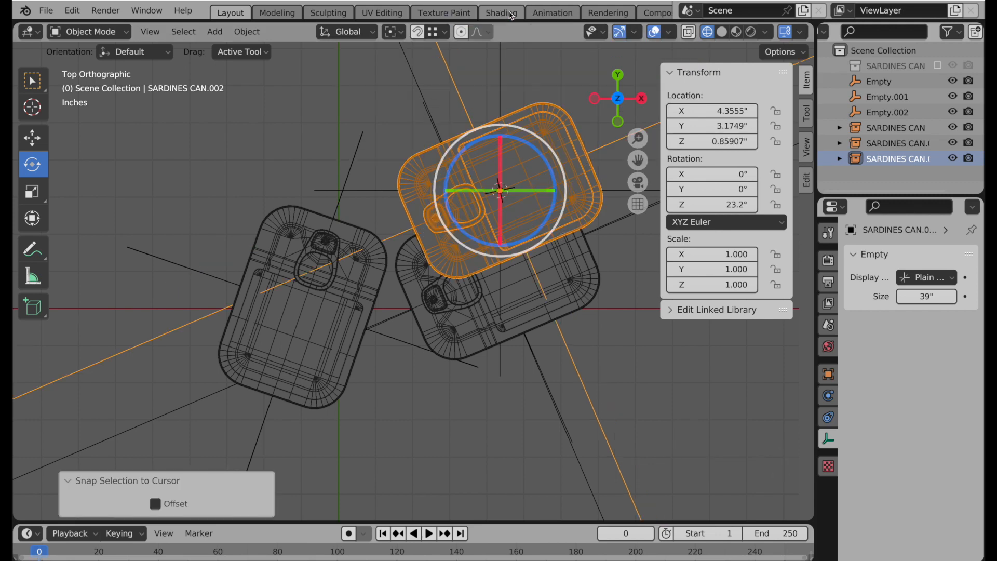
Turn on X-ray and rotate the third can instance about -89.5° in the top view, to about 113° on Z
{"action": "scroll", "coordinate": [541, 141], "scroll_direction": "up", "scroll_amount": 2}
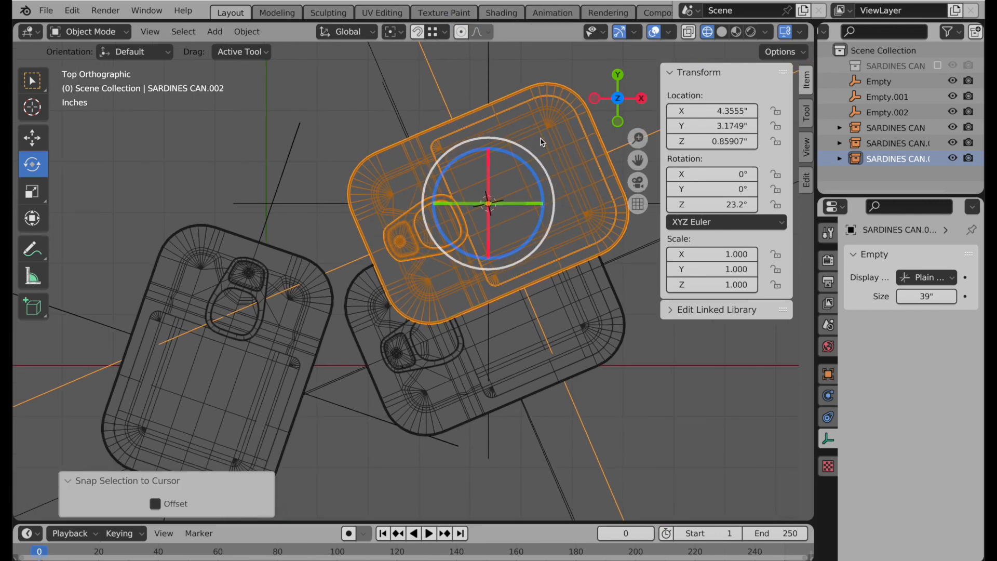
{"action": "scroll", "coordinate": [542, 141], "scroll_direction": "up", "scroll_amount": 1}
{"action": "middle_click_drag", "start_coordinate": [541, 142], "coordinate": [487, 140], "text": "shift"}
{"action": "key", "text": "alt+z"}
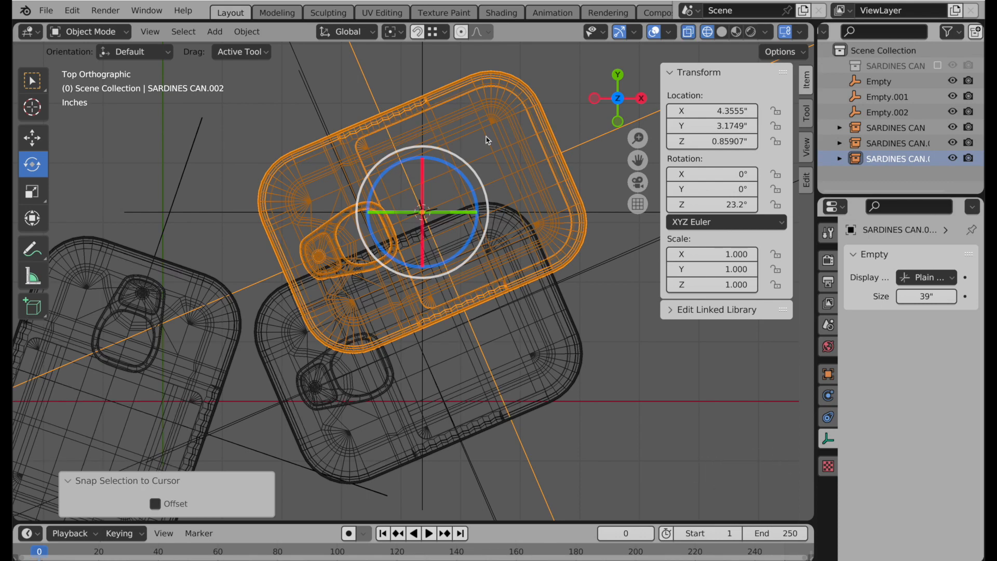
{"action": "left_click_drag", "start_coordinate": [358, 224], "coordinate": [450, 352]}
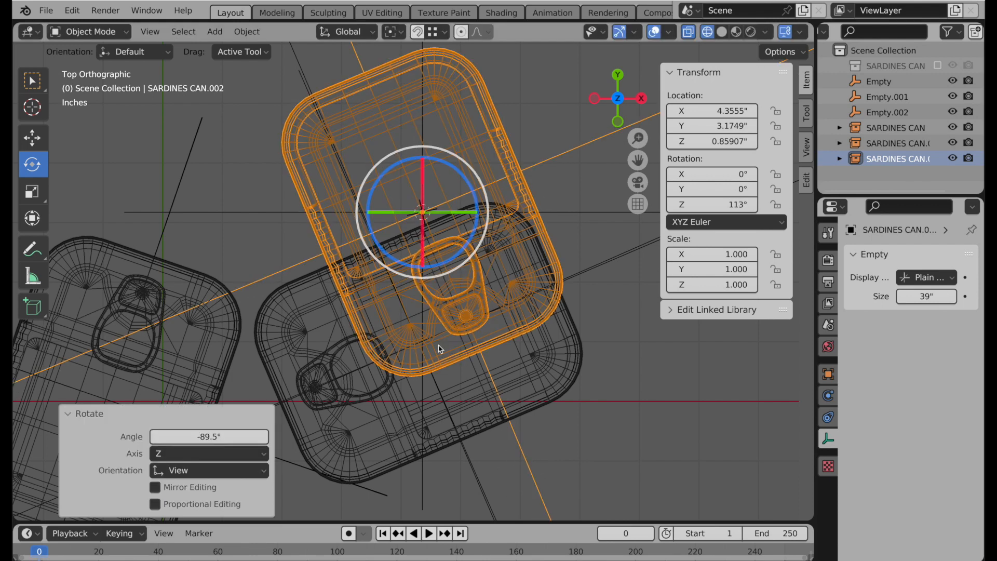
Add the second can instance to the selection and isolate both cans in local view
{"action": "middle_click_drag", "start_coordinate": [366, 353], "coordinate": [475, 205]}
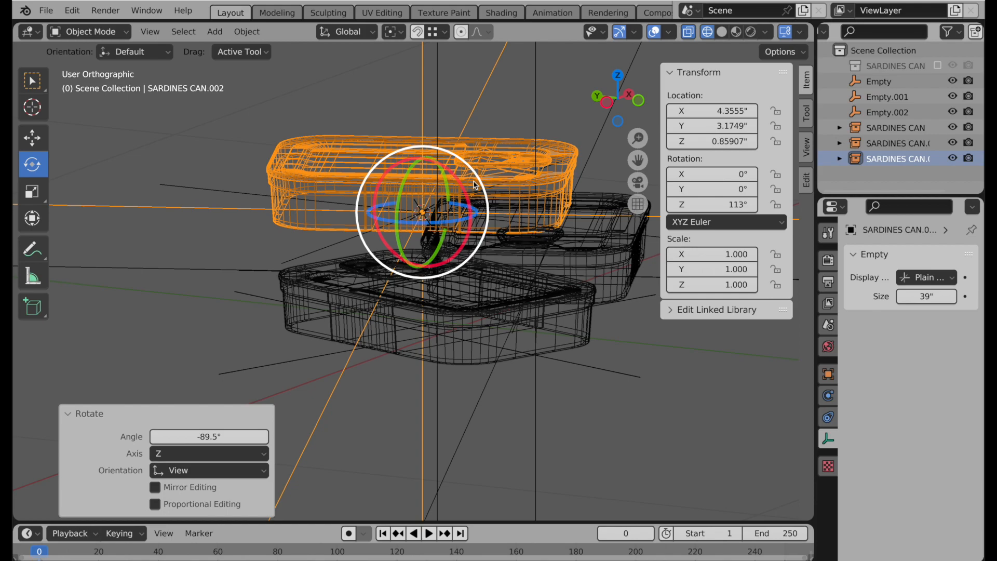
{"action": "middle_click_drag", "start_coordinate": [474, 183], "coordinate": [457, 311]}
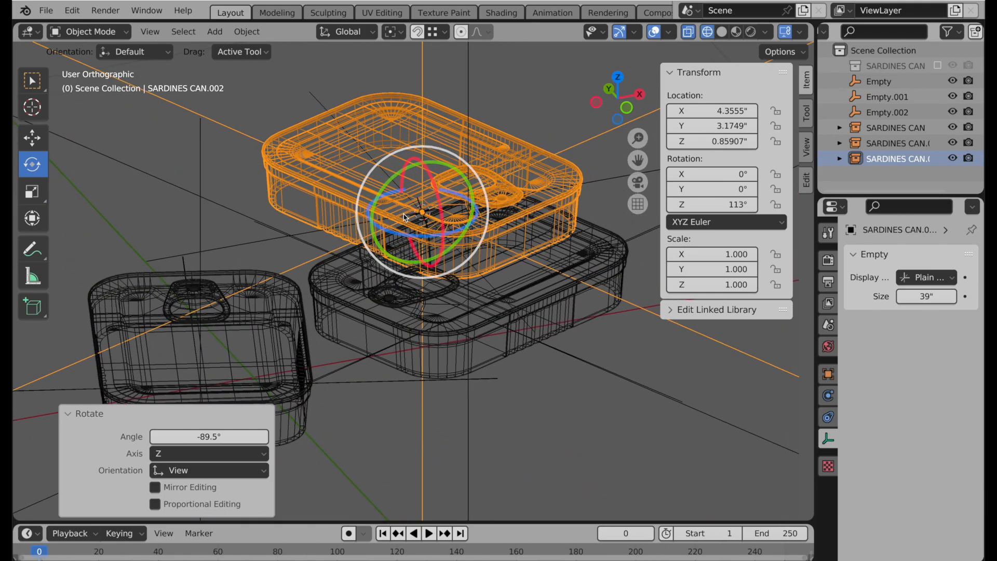
{"action": "left_click", "coordinate": [466, 337], "text": "shift"}
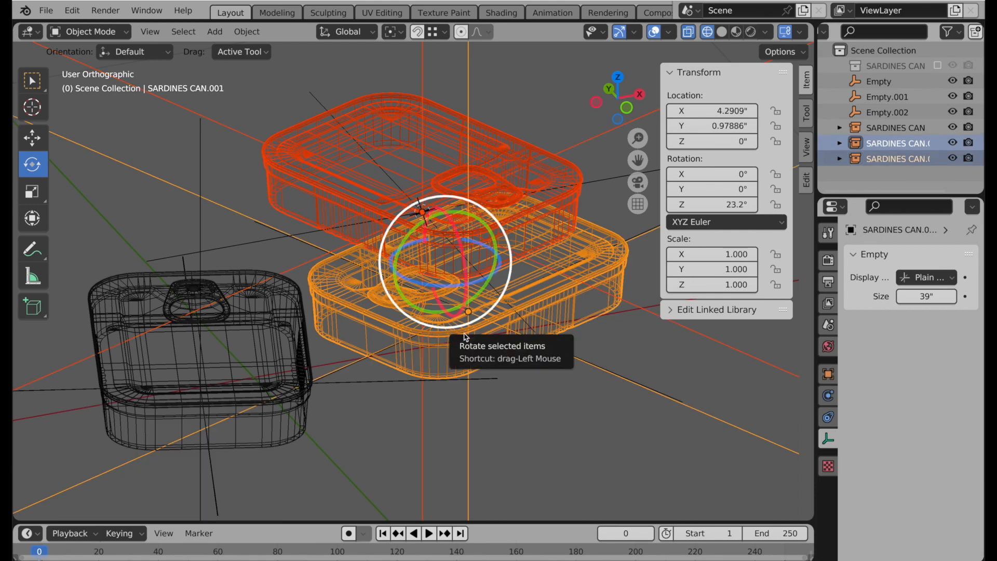
{"action": "key", "text": "slash"}
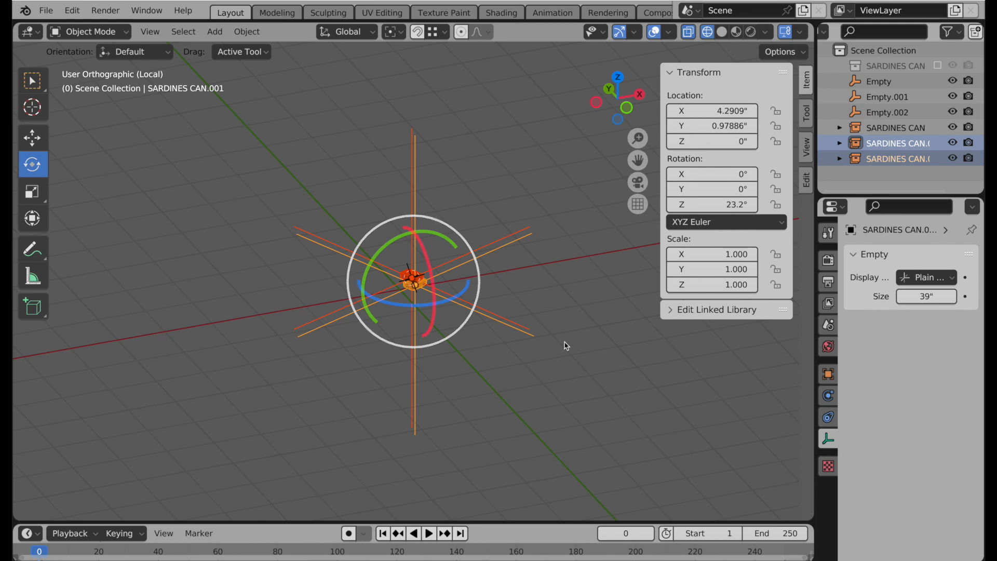
Set the empty display size of the second and third can instances to 5" each
{"action": "left_click", "coordinate": [920, 297]}
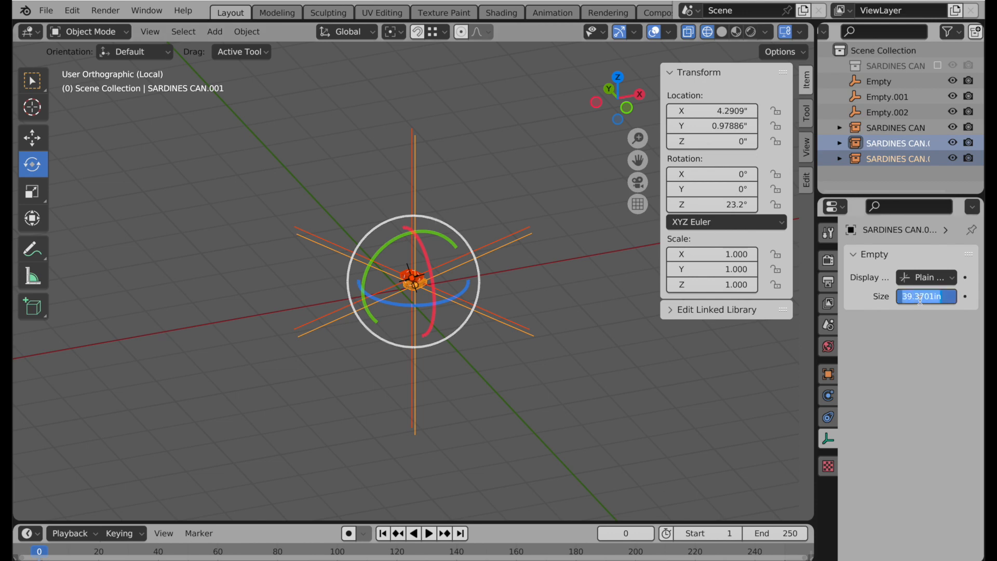
{"action": "type", "text": "5"}
{"action": "key", "text": "Return"}
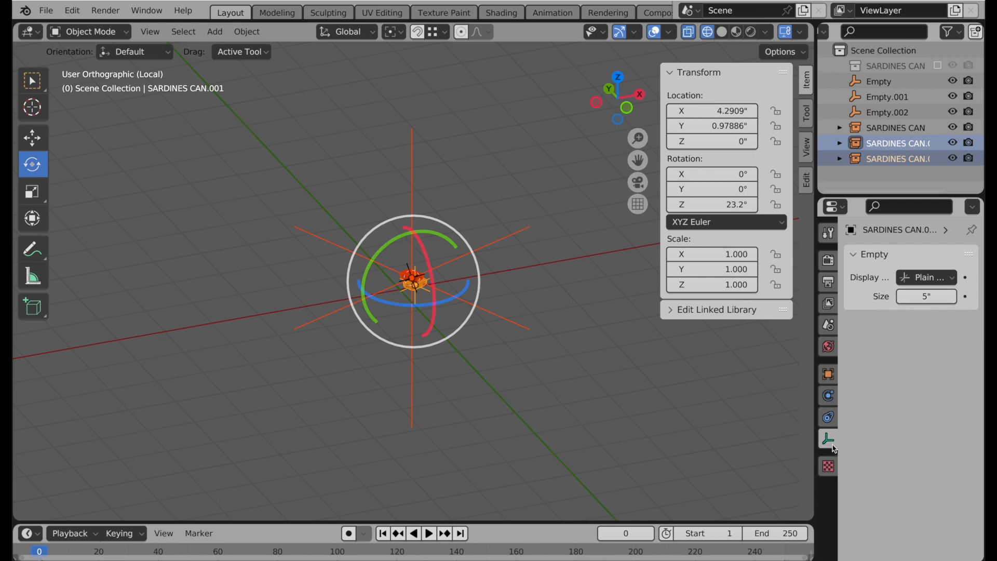
{"action": "scroll", "coordinate": [476, 197], "scroll_direction": "up", "scroll_amount": 5}
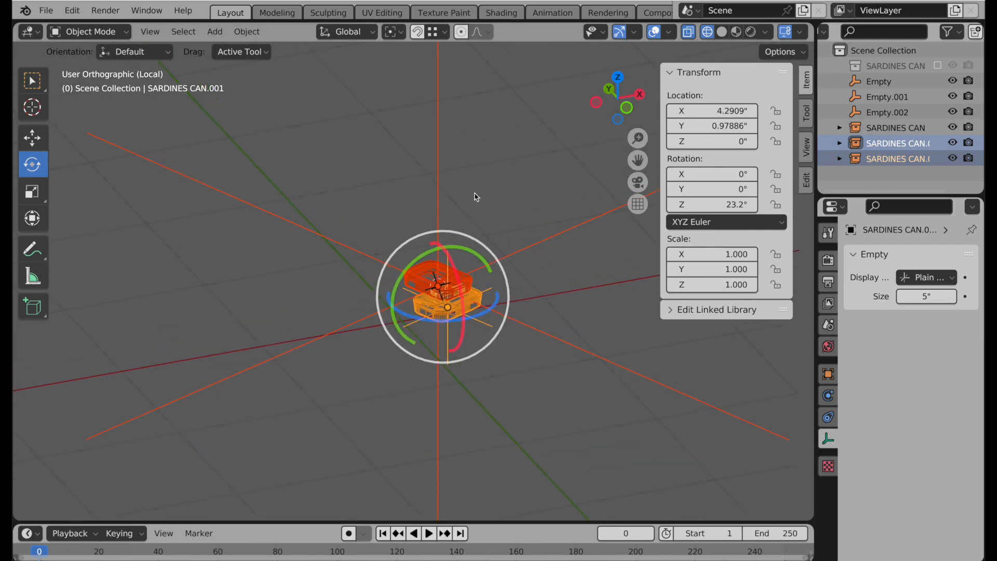
{"action": "left_click", "coordinate": [438, 197]}
{"action": "left_click", "coordinate": [920, 296]}
{"action": "type", "text": "5"}
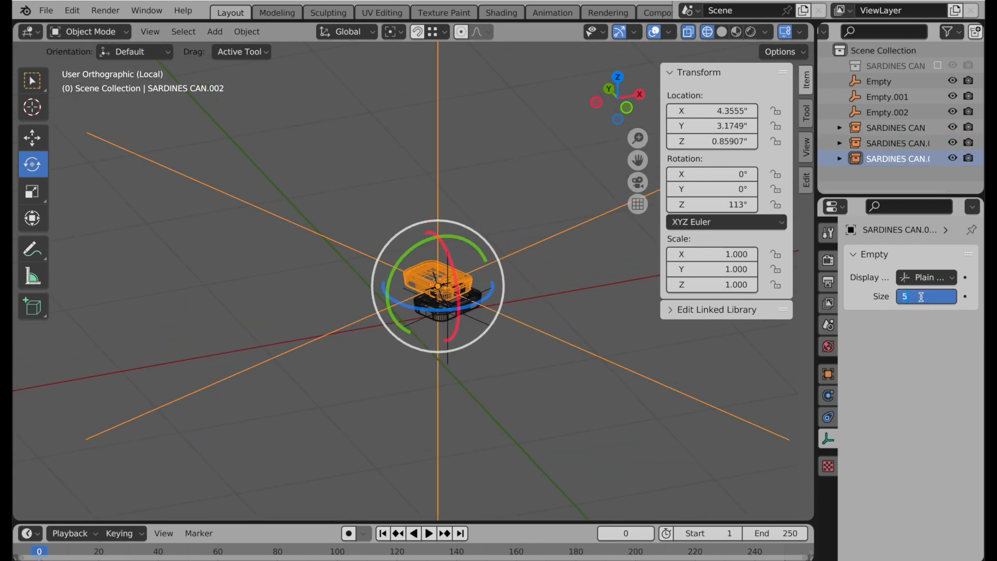
{"action": "key", "text": "Return"}
{"action": "scroll", "coordinate": [488, 217], "scroll_direction": "up", "scroll_amount": 3}
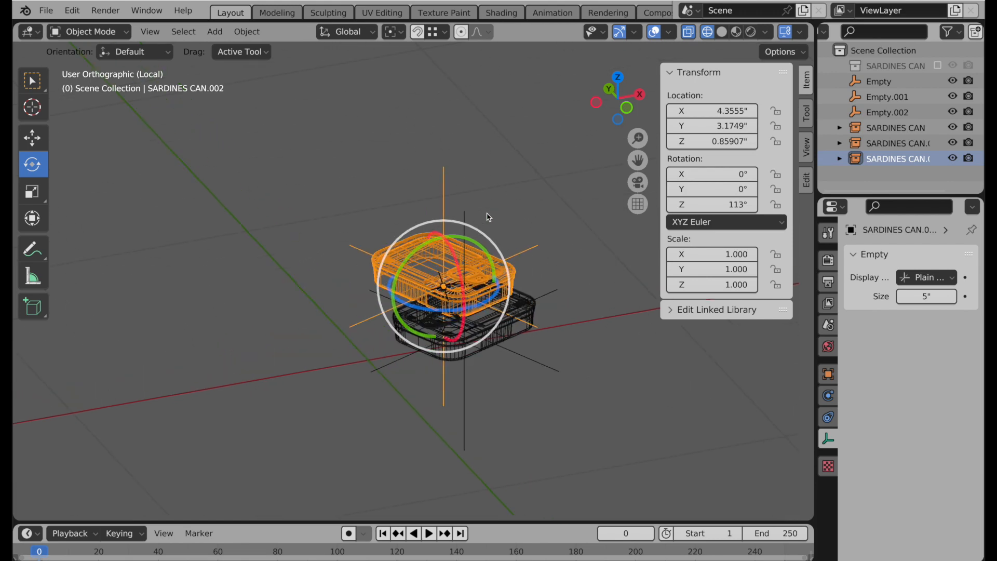
Select the lower can with the Move tool active and set the transform orientation to Local
{"action": "scroll", "coordinate": [488, 217], "scroll_direction": "up", "scroll_amount": 3}
{"action": "left_click", "coordinate": [439, 388]}
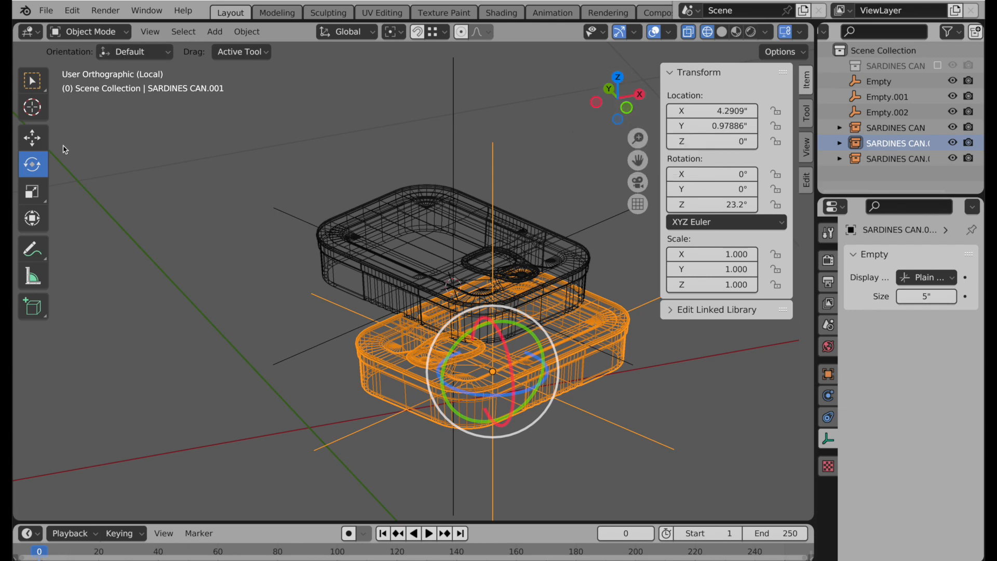
{"action": "left_click", "coordinate": [32, 137]}
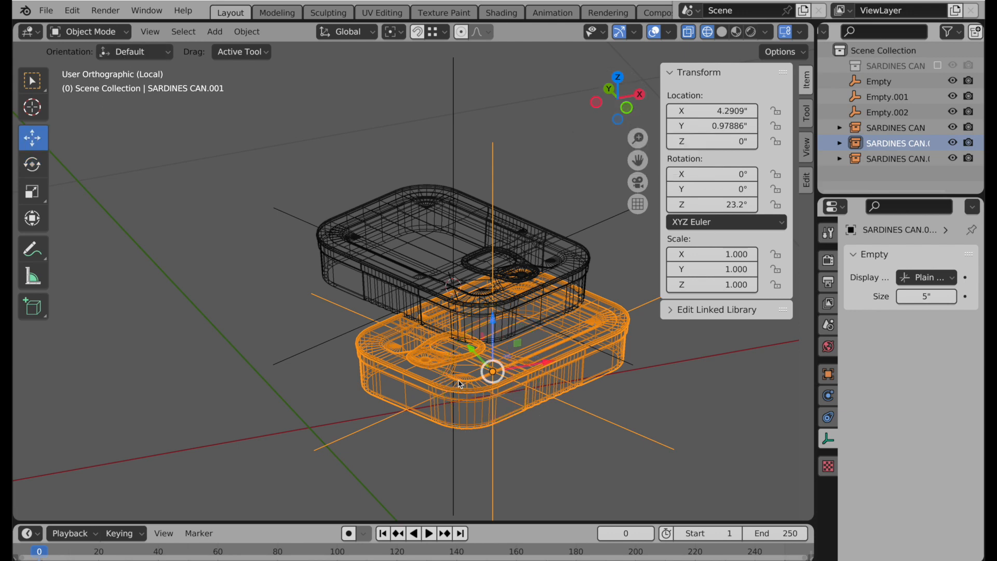
{"action": "left_click", "coordinate": [343, 32]}
{"action": "left_click", "coordinate": [349, 96]}
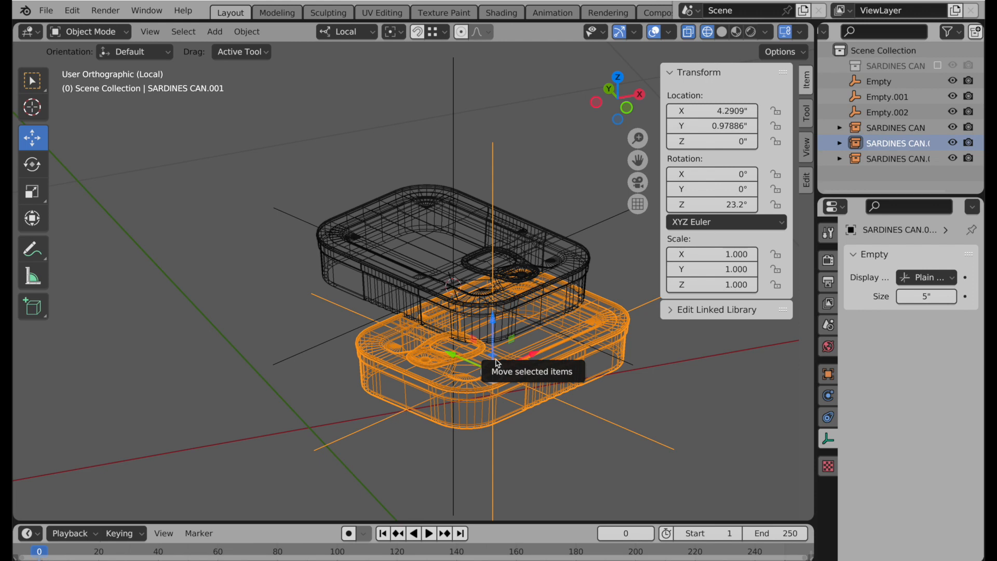
Align the view to the left side of the active lower can
{"action": "left_click", "coordinate": [626, 111]}
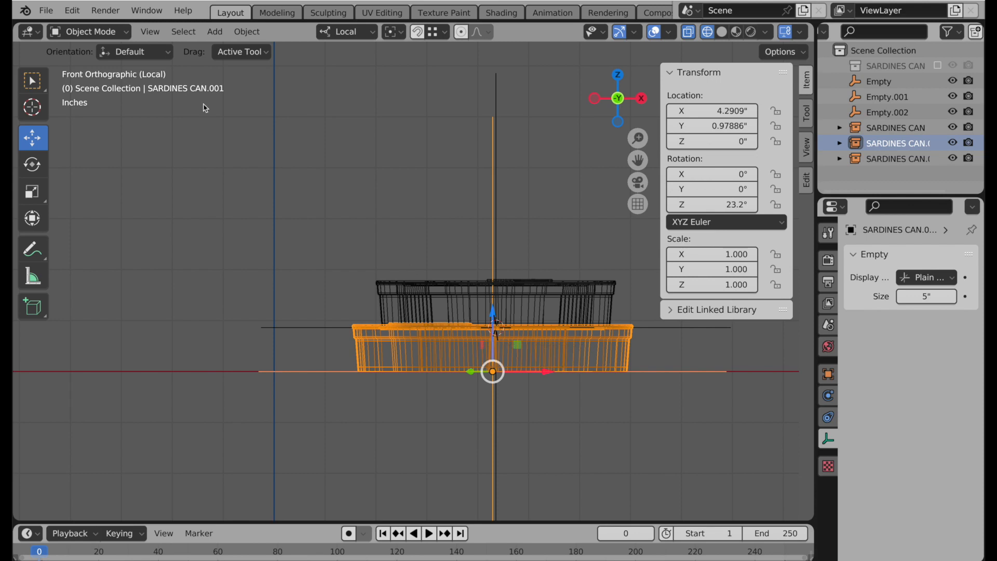
{"action": "left_click", "coordinate": [152, 32]}
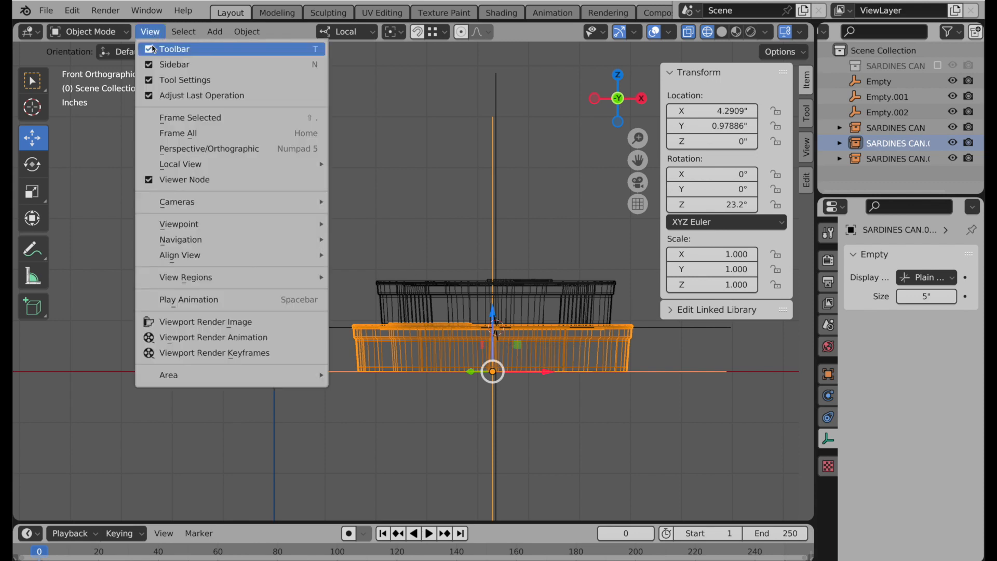
{"action": "mouse_move", "coordinate": [190, 258]}
{"action": "mouse_move", "coordinate": [350, 258]}
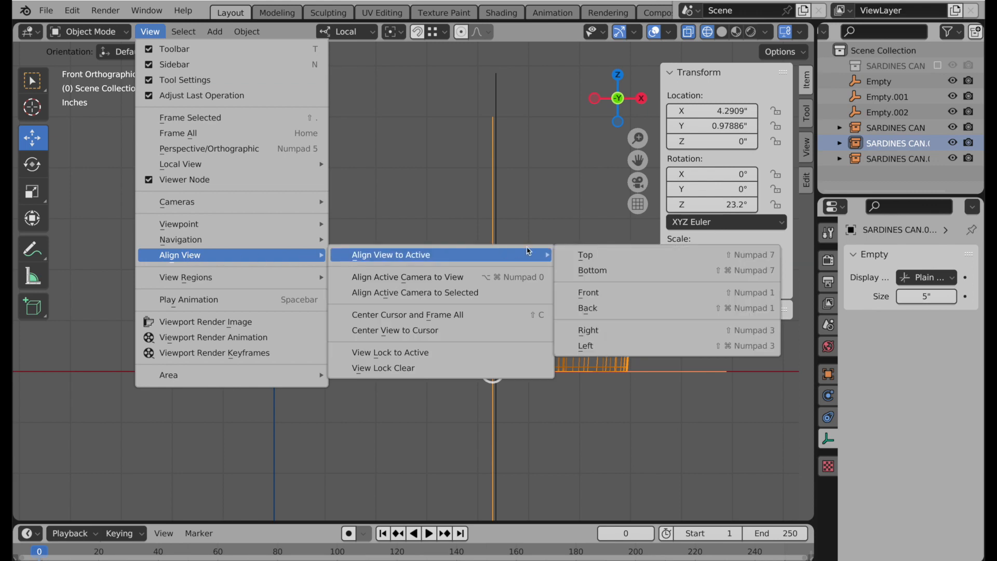
{"action": "left_click", "coordinate": [582, 347]}
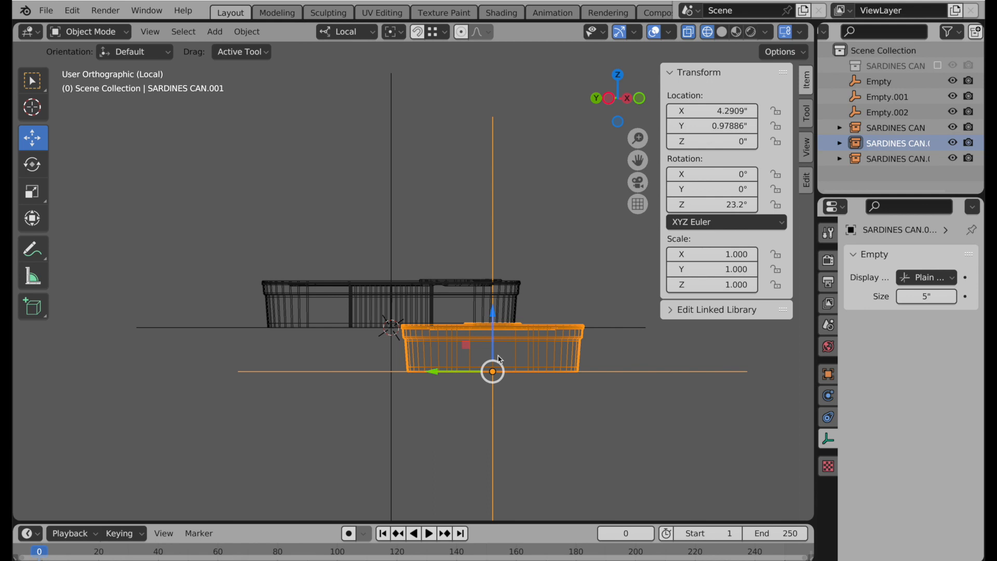
Select the upper can and tilt it about -20.7° in the side view so one end leans down toward the ground
{"action": "scroll", "coordinate": [436, 341], "scroll_direction": "up", "scroll_amount": 2}
{"action": "left_click", "coordinate": [435, 287]}
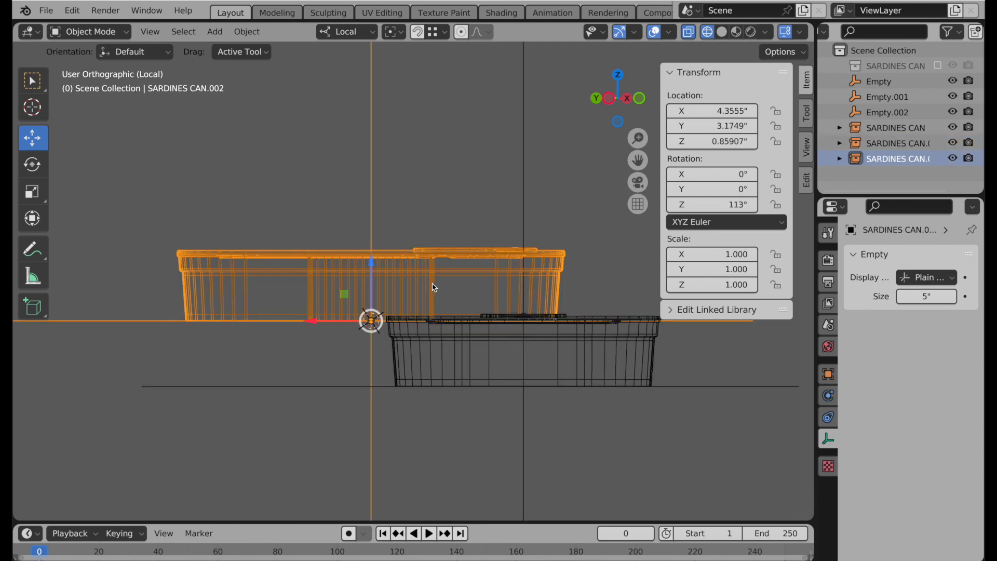
{"action": "scroll", "coordinate": [435, 287], "scroll_direction": "up", "scroll_amount": 2}
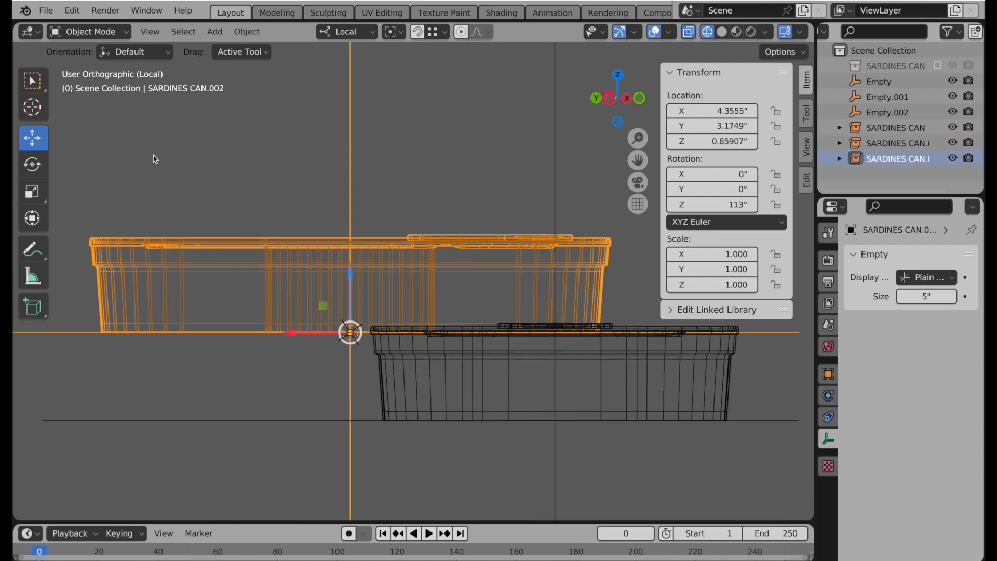
{"action": "left_click", "coordinate": [35, 166]}
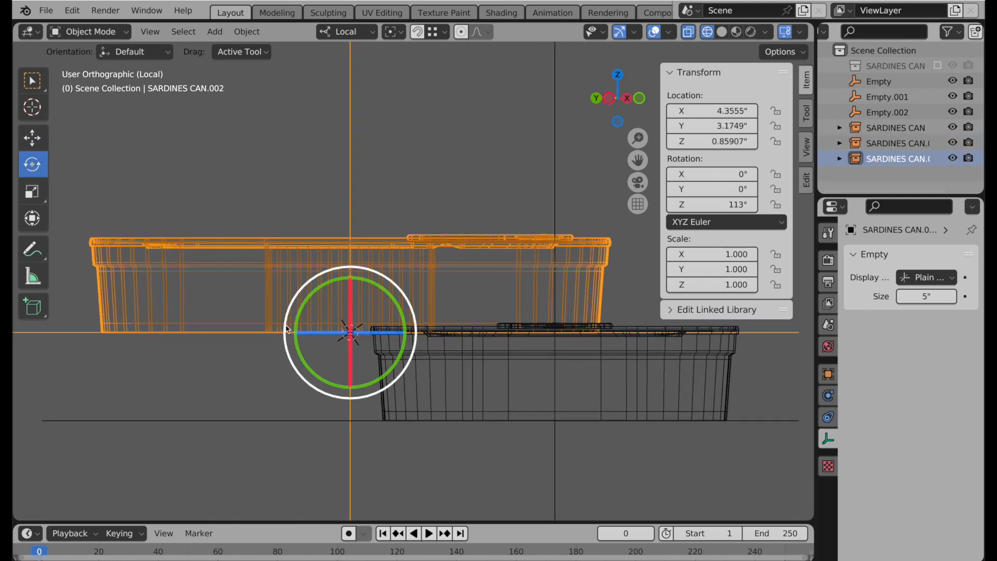
{"action": "left_click_drag", "start_coordinate": [287, 327], "coordinate": [251, 357]}
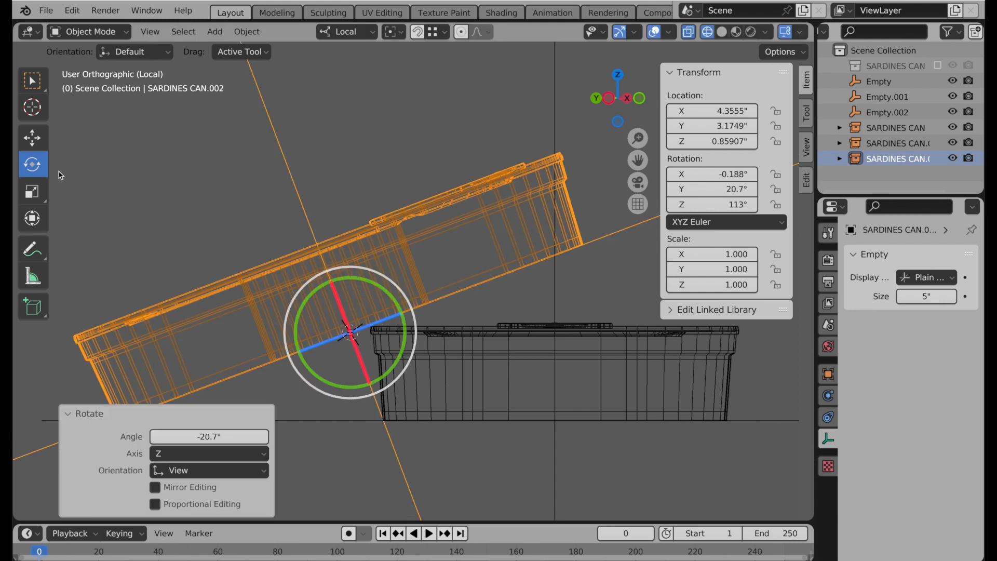
Fine-tune the upper can's tilt to about 21.1° on Y so its lowest corner meets the lower can's base line
{"action": "left_click", "coordinate": [32, 138]}
{"action": "scroll", "coordinate": [299, 300], "scroll_direction": "up", "scroll_amount": 2}
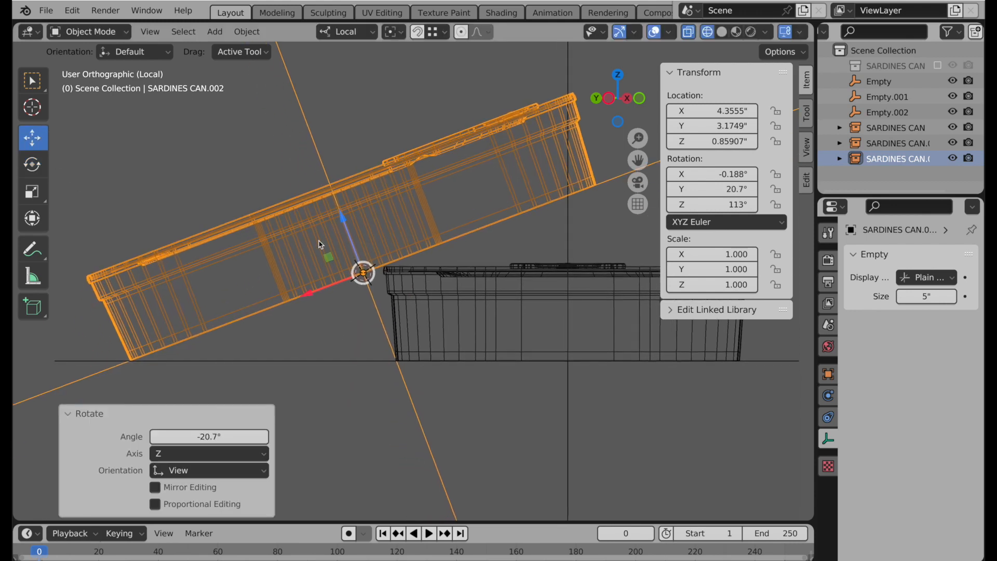
{"action": "scroll", "coordinate": [433, 204], "scroll_direction": "up", "scroll_amount": 3}
{"action": "scroll", "coordinate": [434, 204], "scroll_direction": "up", "scroll_amount": 1}
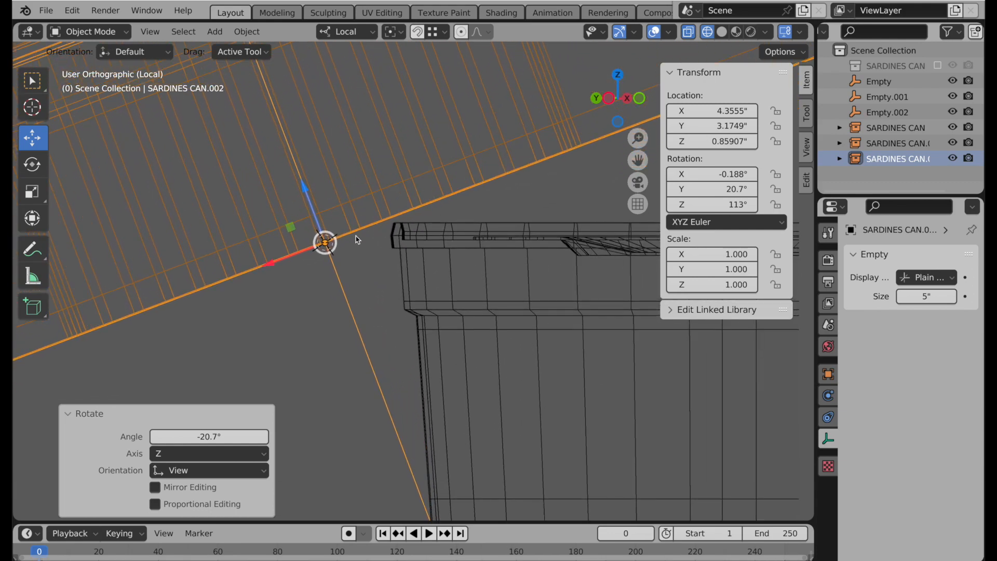
{"action": "middle_click_drag", "start_coordinate": [292, 278], "coordinate": [446, 169], "text": "shift"}
{"action": "middle_click_drag", "start_coordinate": [263, 252], "coordinate": [498, 193], "text": "shift"}
{"action": "middle_click_drag", "start_coordinate": [197, 268], "coordinate": [378, 233], "text": "shift"}
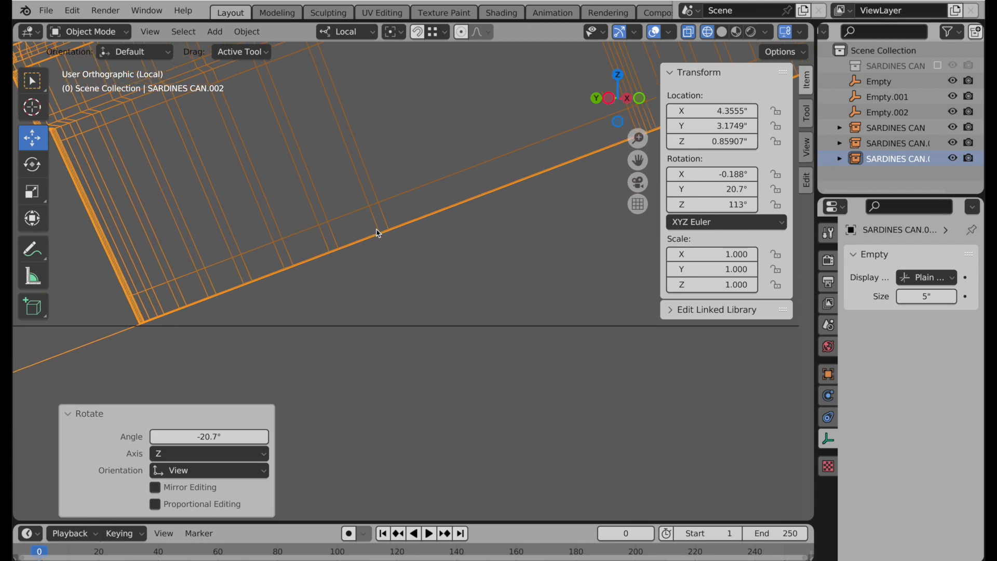
{"action": "key", "text": "r"}
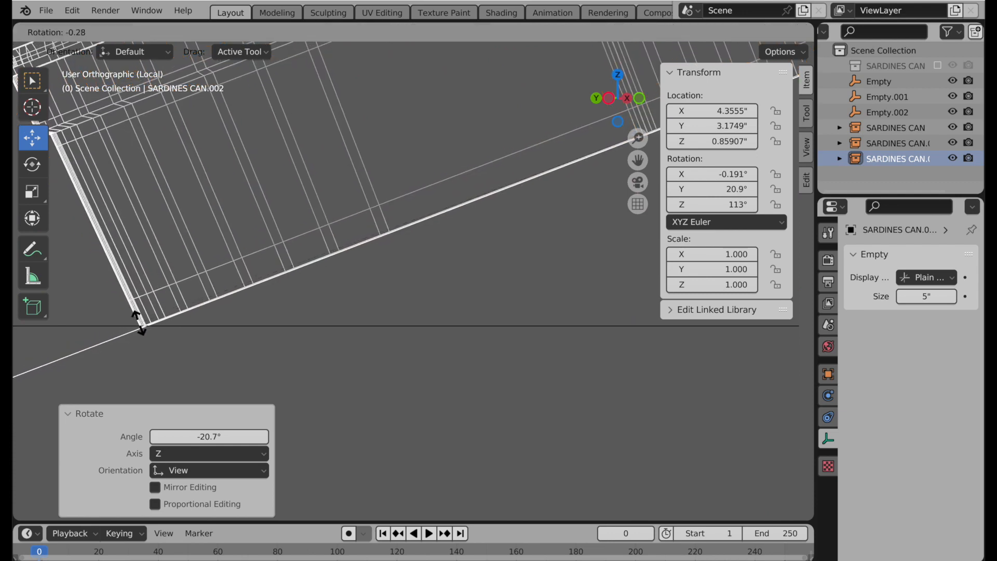
{"action": "left_click", "coordinate": [147, 307]}
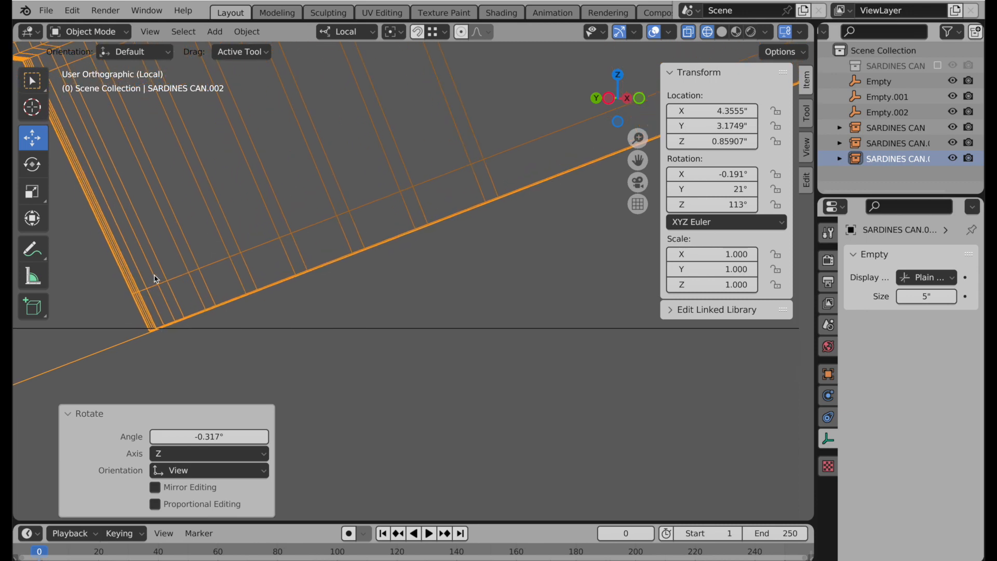
{"action": "key", "text": "r"}
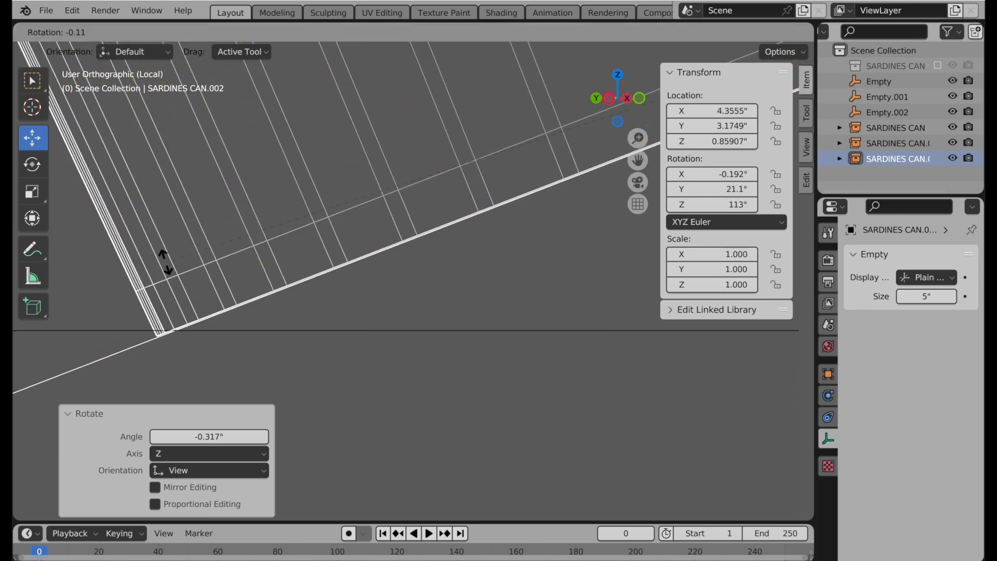
{"action": "left_click", "coordinate": [167, 269]}
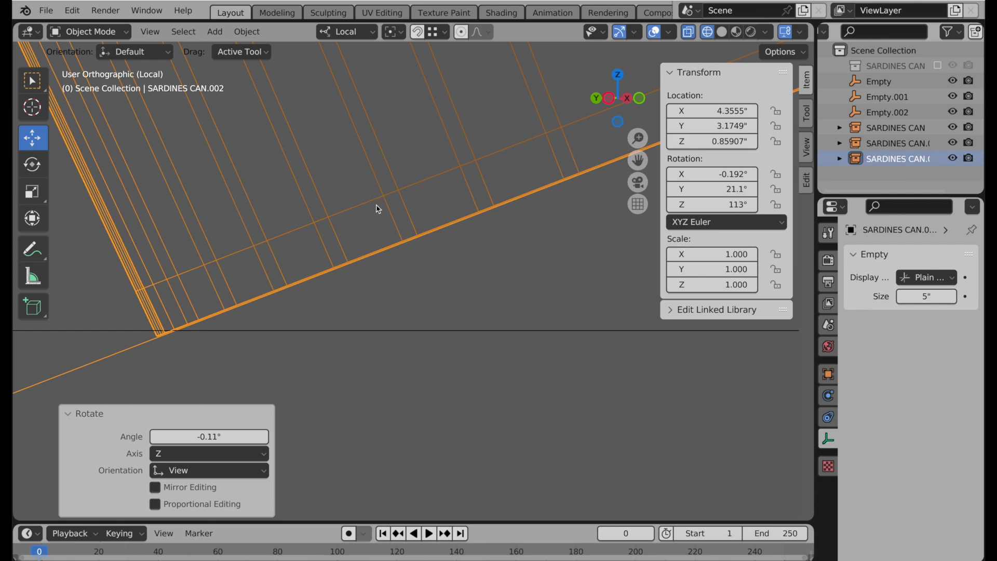
{"action": "scroll", "coordinate": [381, 205], "scroll_direction": "down", "scroll_amount": 6}
{"action": "scroll", "coordinate": [331, 218], "scroll_direction": "up", "scroll_amount": 4}
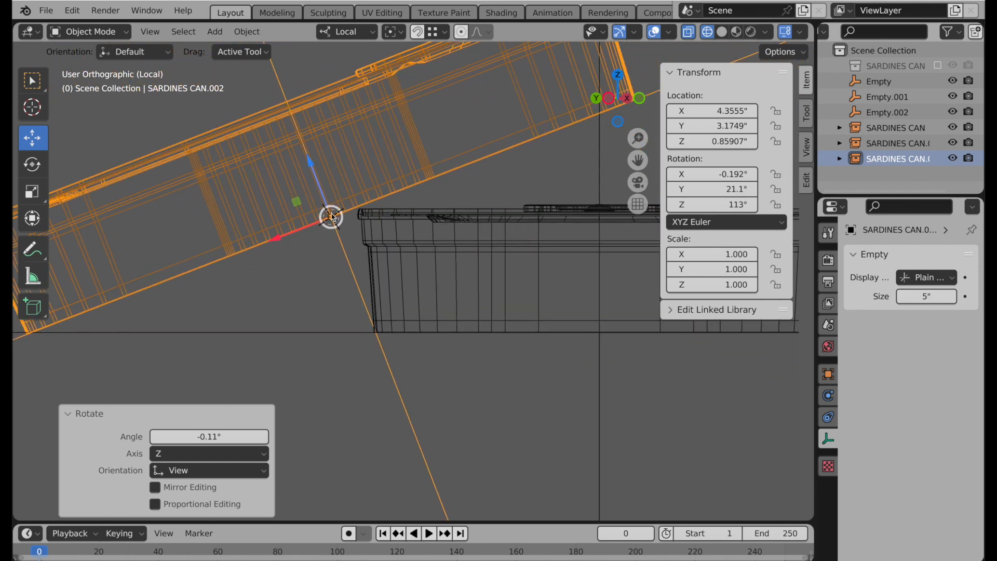
{"action": "key", "text": "g"}
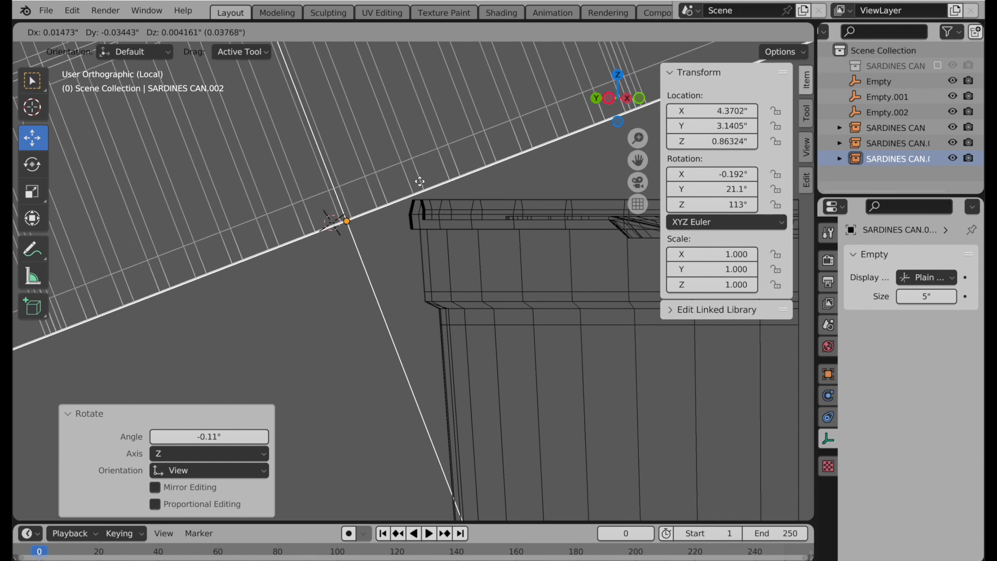
{"action": "left_click", "coordinate": [420, 183]}
{"action": "left_click", "coordinate": [422, 185]}
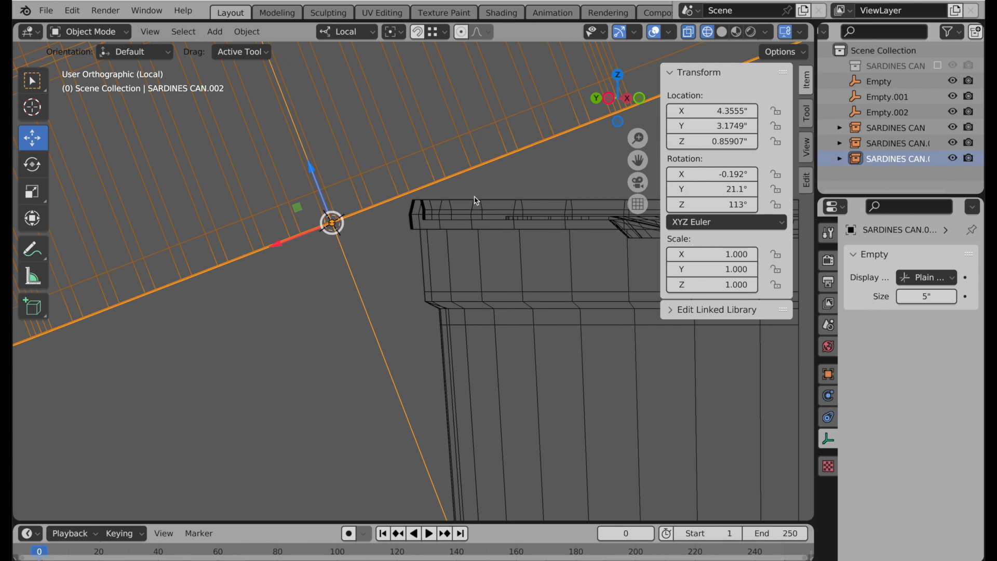
Set the transform orientation to View and slide the tilted can about 0.069" along X against the lower can's rim
{"action": "left_click", "coordinate": [352, 32]}
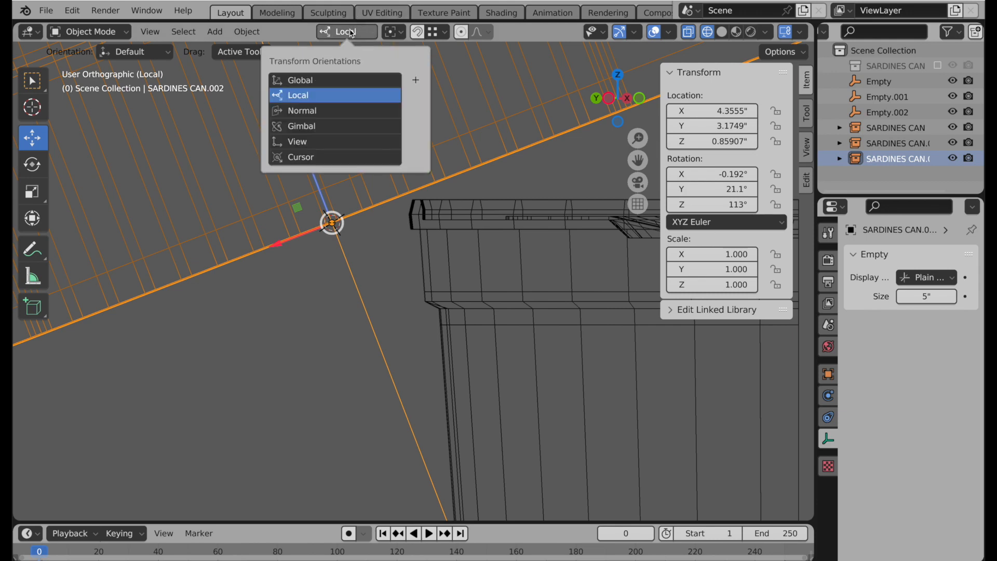
{"action": "left_click", "coordinate": [326, 140]}
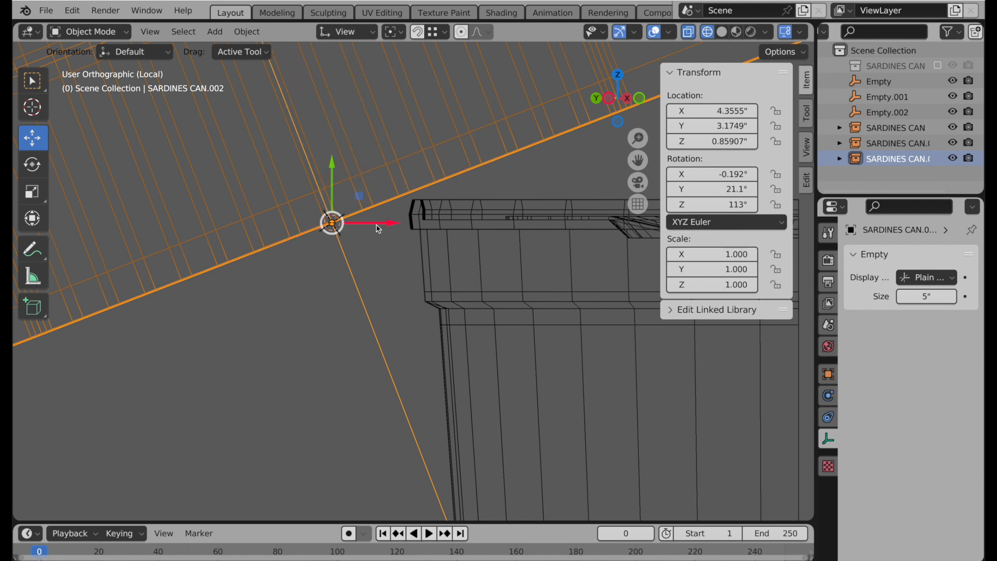
{"action": "left_click_drag", "start_coordinate": [391, 227], "coordinate": [417, 225]}
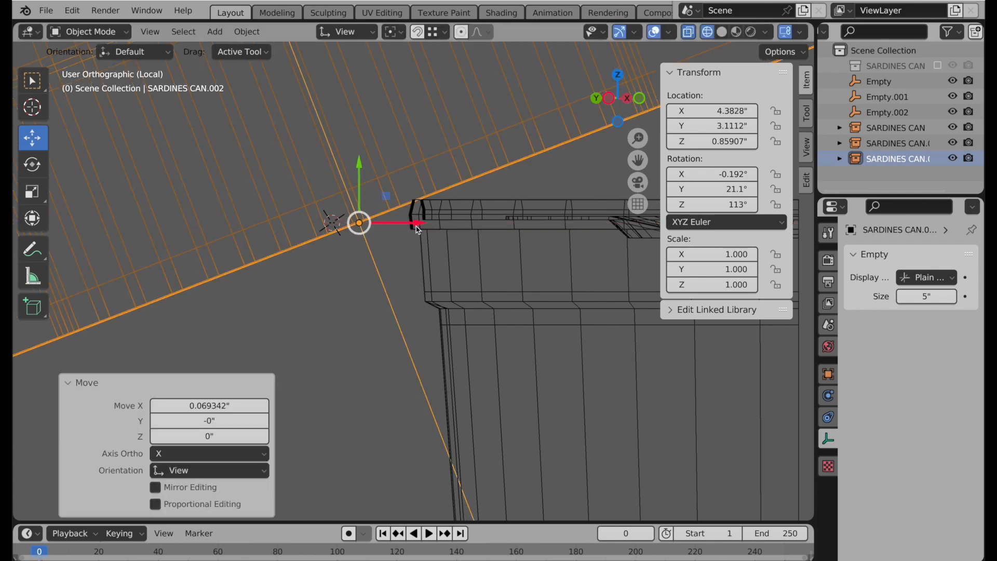
{"action": "scroll", "coordinate": [327, 350], "scroll_direction": "down", "scroll_amount": 3}
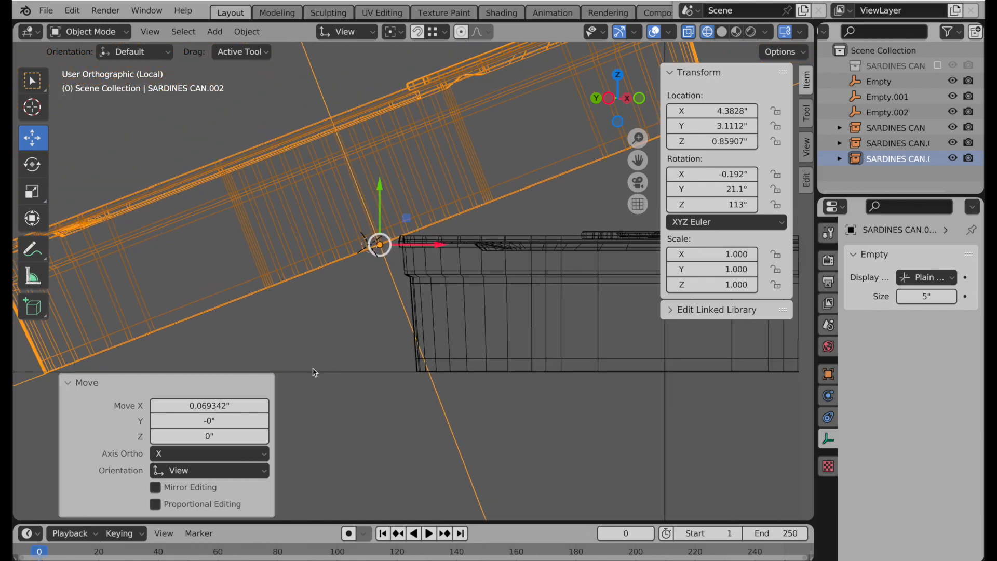
{"action": "scroll", "coordinate": [354, 320], "scroll_direction": "down", "scroll_amount": 1}
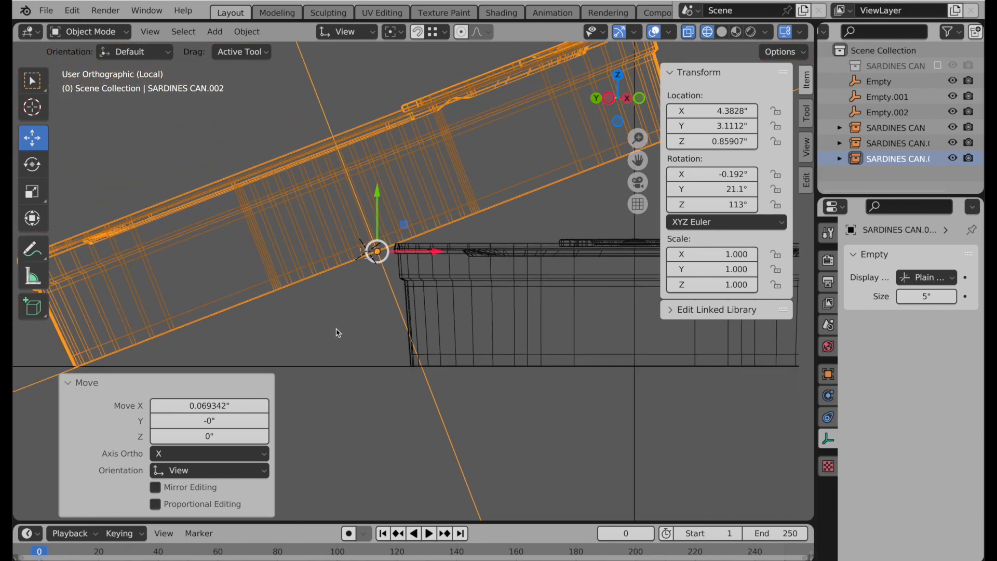
Exit local view and slide the tilted can along its local Y axis to about X 3.78", Y 2.86"
{"action": "key", "text": "KP_Divide"}
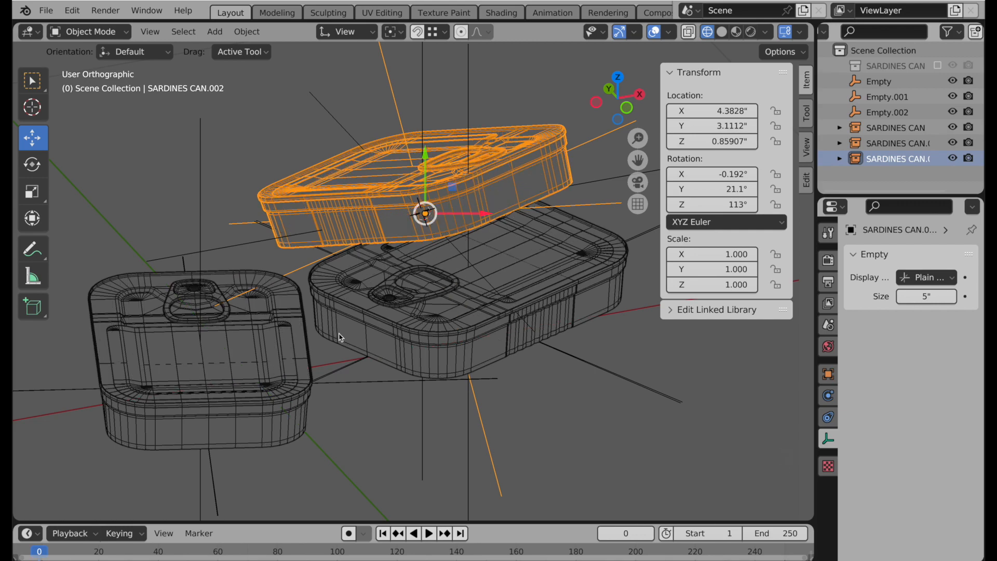
{"action": "middle_click_drag", "start_coordinate": [362, 358], "coordinate": [288, 361]}
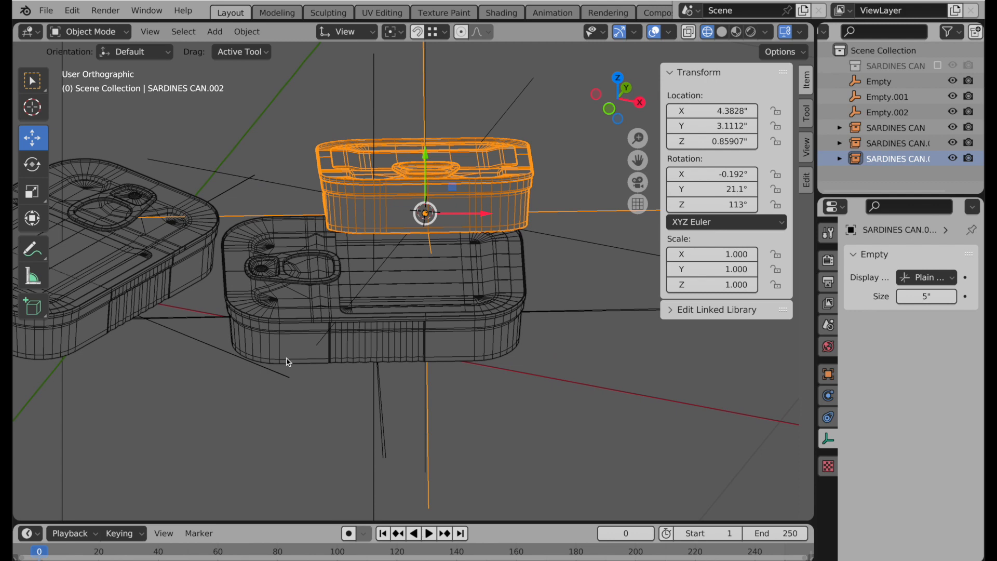
{"action": "left_click", "coordinate": [355, 31]}
{"action": "left_click", "coordinate": [356, 97]}
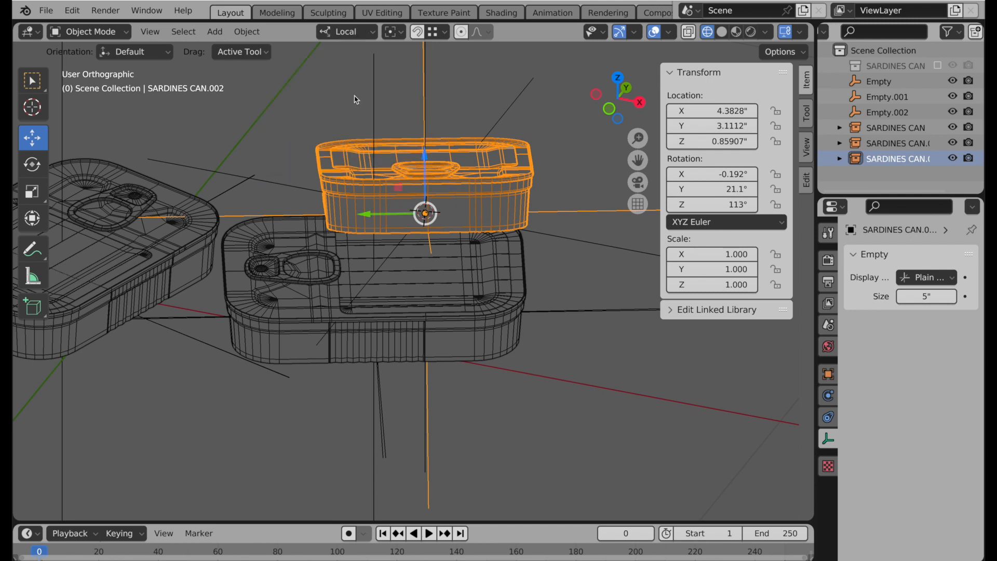
{"action": "left_click_drag", "start_coordinate": [369, 217], "coordinate": [328, 217]}
{"action": "middle_click_drag", "start_coordinate": [327, 217], "coordinate": [444, 241]}
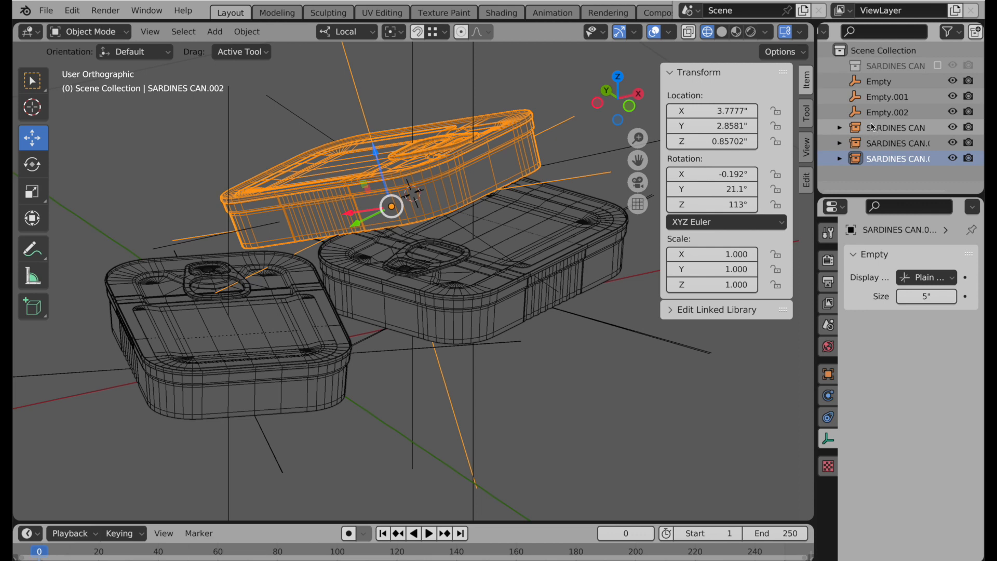
Delete the three placeholder objects Empty, Empty.001 and Empty.002
{"action": "left_click", "coordinate": [883, 112]}
{"action": "left_click", "coordinate": [879, 81], "text": "ctrl"}
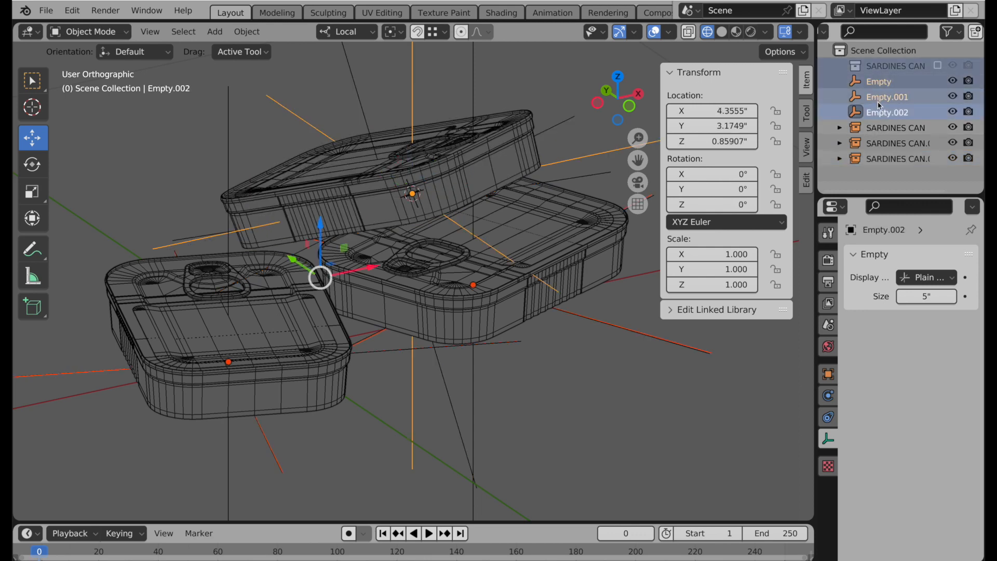
{"action": "left_click", "coordinate": [878, 112]}
{"action": "left_click", "coordinate": [879, 87], "text": "shift"}
{"action": "key", "text": "x"}
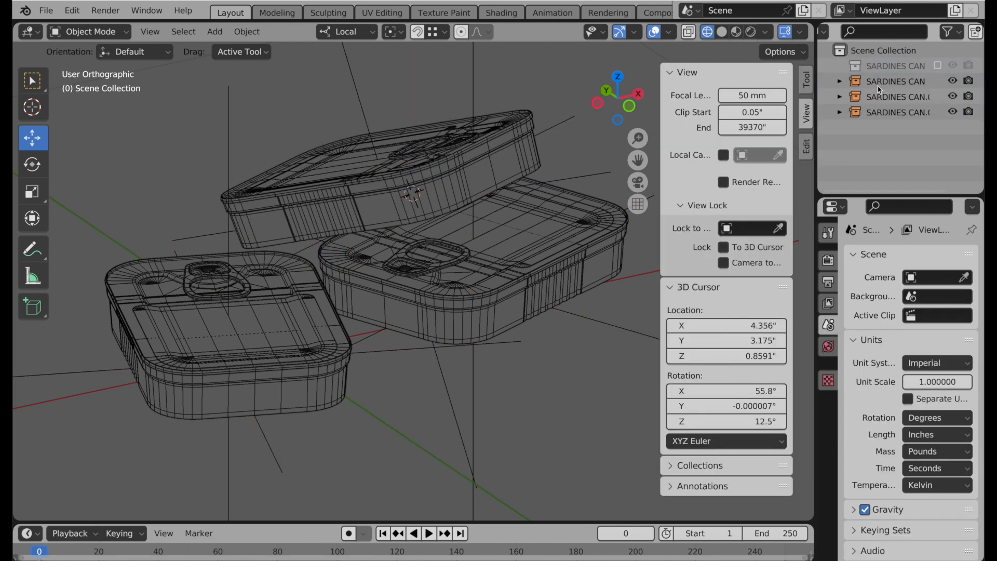
Place the 3D cursor between the cans in top view, at about X 1.894", Y 1.628"
{"action": "left_click", "coordinate": [618, 77]}
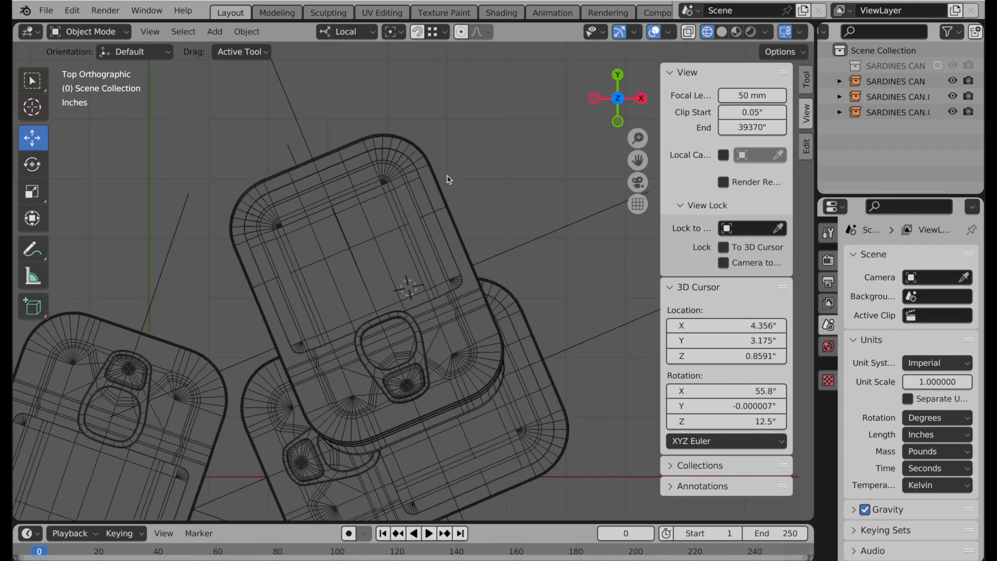
{"action": "scroll", "coordinate": [445, 179], "scroll_direction": "down", "scroll_amount": 8}
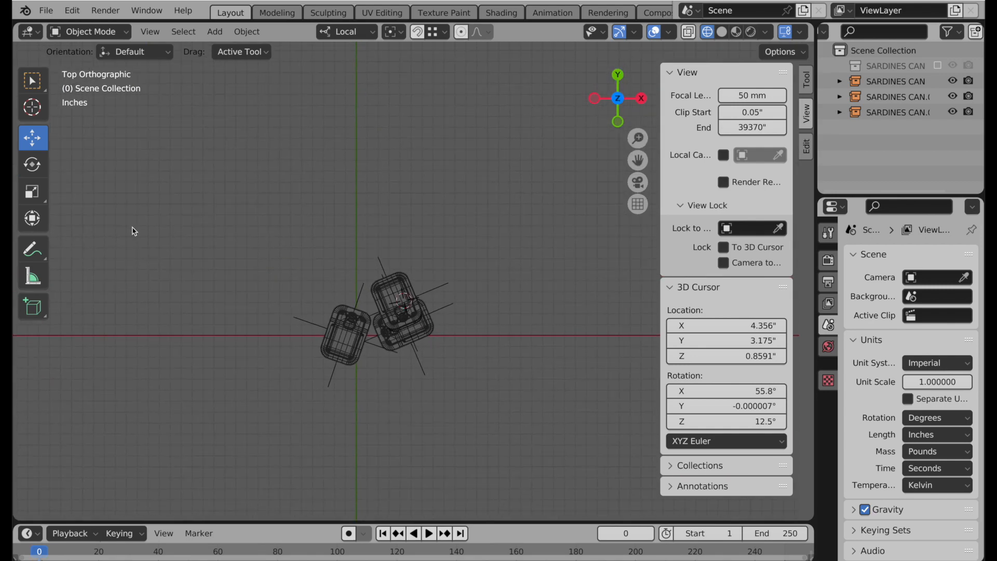
{"action": "left_click", "coordinate": [33, 107]}
{"action": "left_click", "coordinate": [407, 306]}
{"action": "left_click_drag", "start_coordinate": [408, 306], "coordinate": [378, 320]}
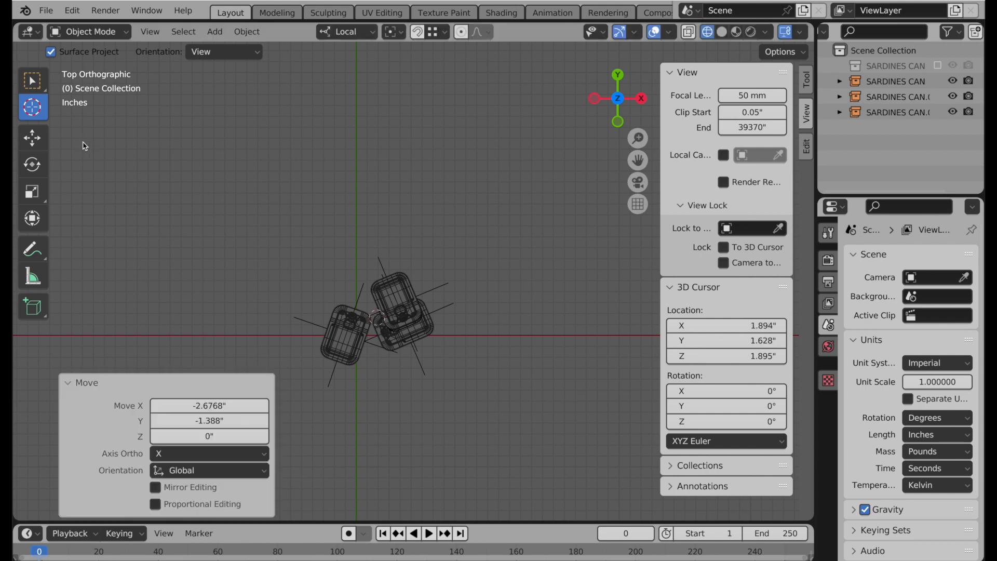
{"action": "left_click", "coordinate": [27, 142]}
Add a 24" mesh plane at the 3D cursor and turn on X-ray display
{"action": "scroll", "coordinate": [330, 171], "scroll_direction": "down", "scroll_amount": 2}
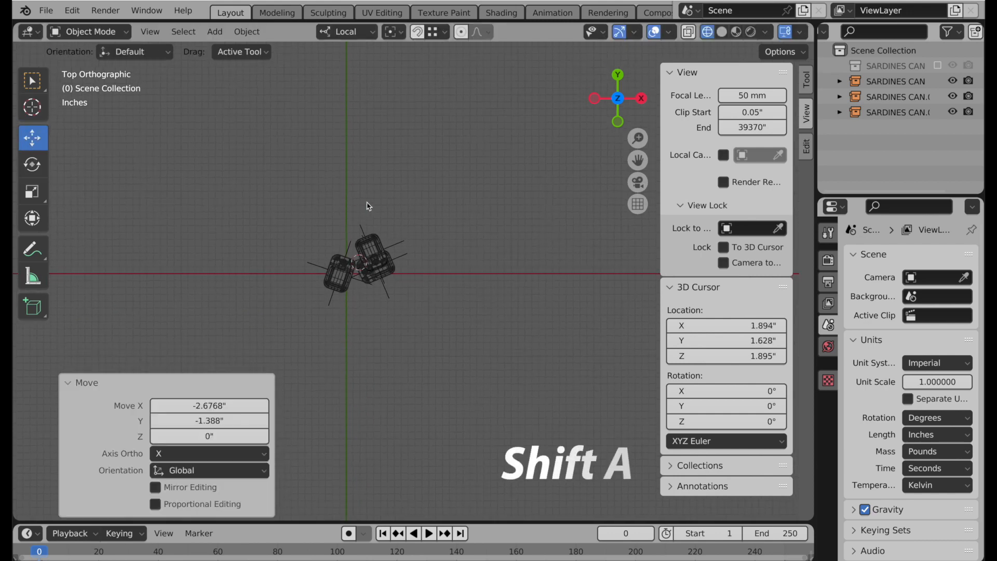
{"action": "middle_click_drag", "start_coordinate": [366, 202], "coordinate": [411, 284], "text": "shift"}
{"action": "key", "text": "shift+a"}
{"action": "mouse_move", "coordinate": [411, 281]}
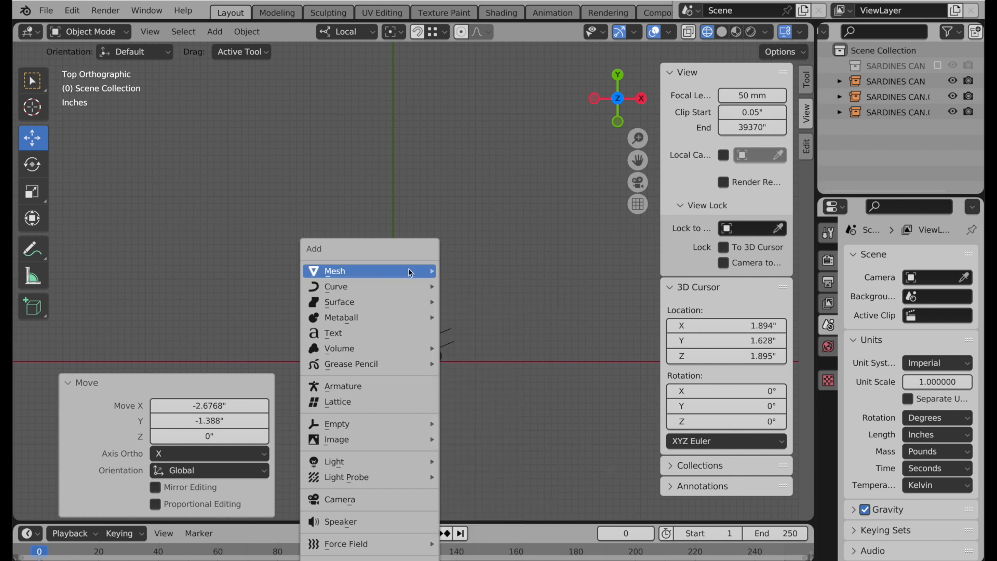
{"action": "left_click", "coordinate": [473, 271]}
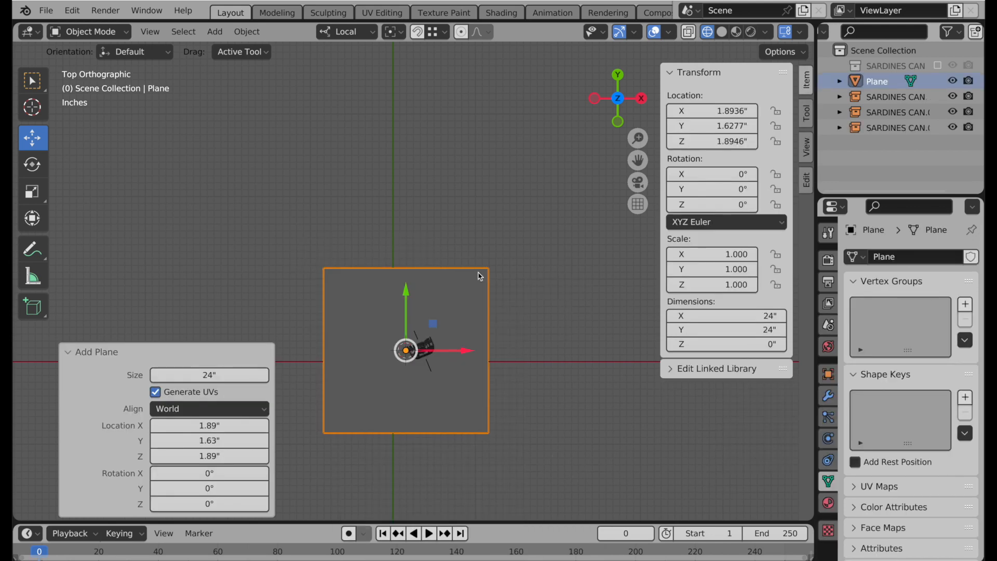
{"action": "key", "text": "alt+z"}
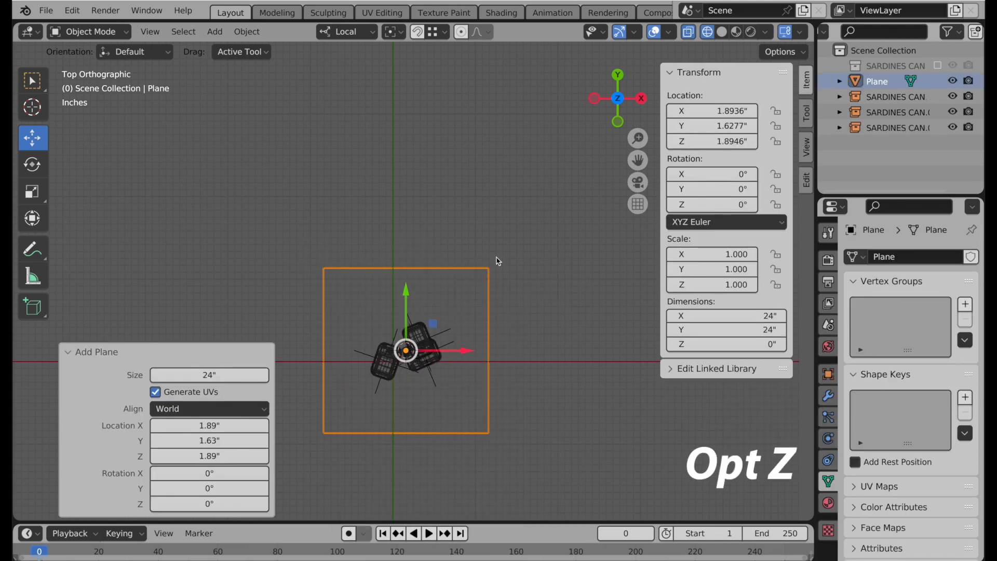
Scale the plane by about 2.647 to roughly 63.5" square and apply its scale
{"action": "key", "text": "s"}
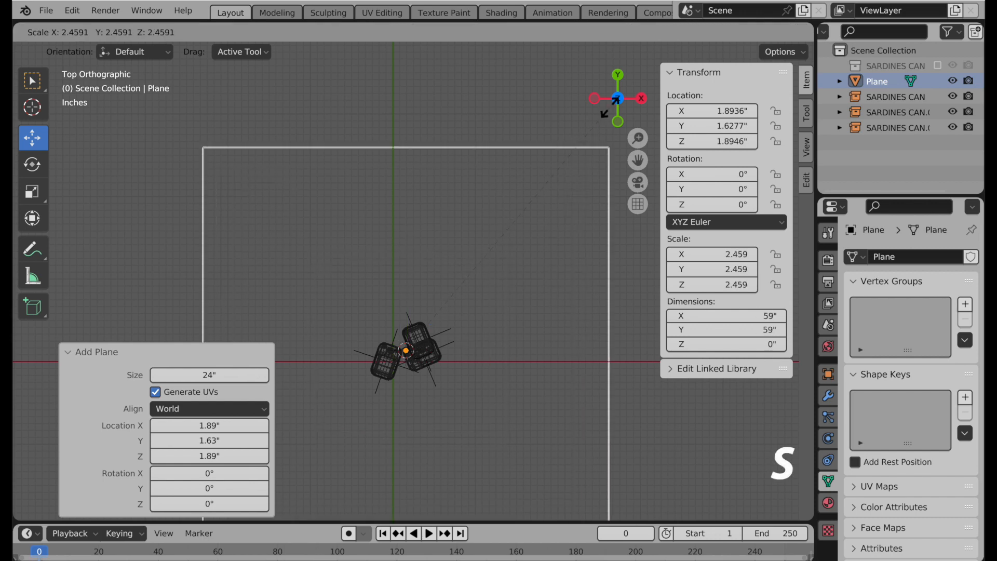
{"action": "left_click", "coordinate": [627, 91]}
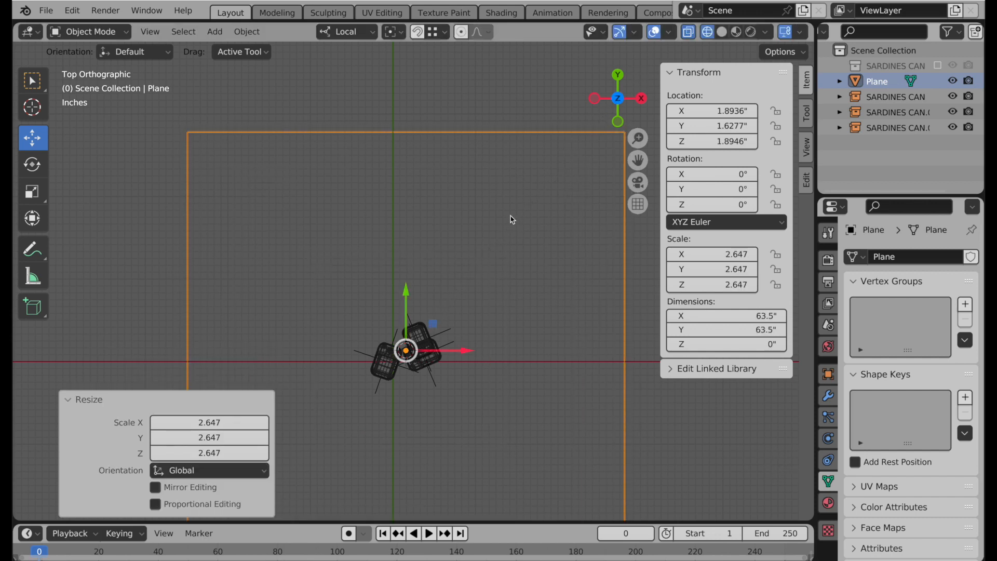
{"action": "key", "text": "ctrl+a"}
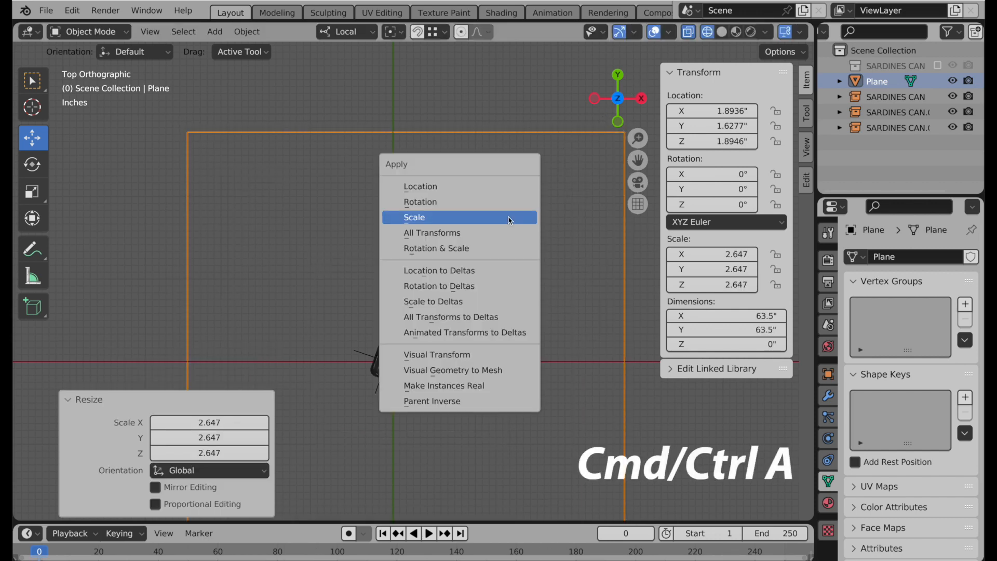
{"action": "left_click", "coordinate": [509, 220]}
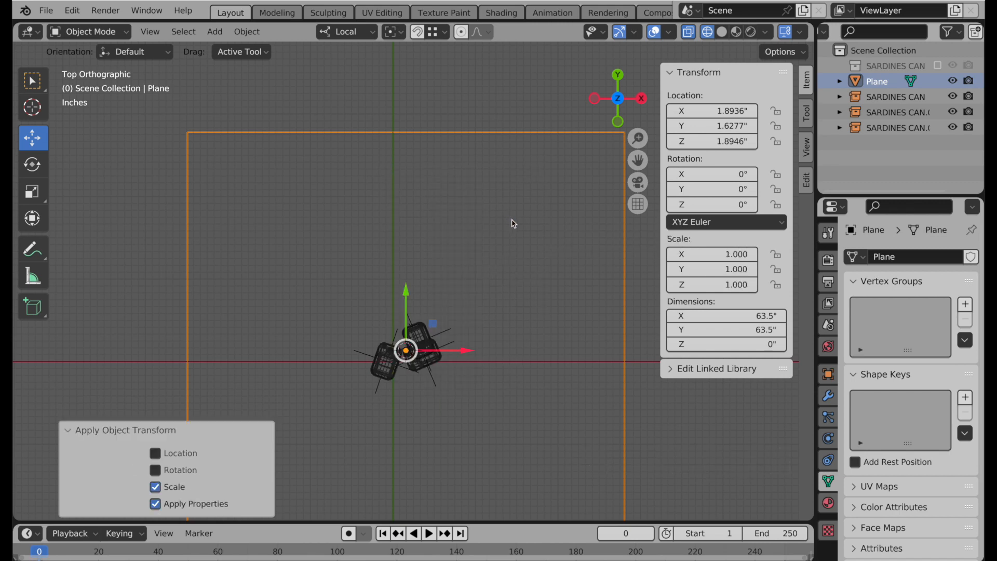
In Edit Mode with edge selection, extrude the plane's back edge about 17.5" along Y
{"action": "scroll", "coordinate": [512, 220], "scroll_direction": "down", "scroll_amount": 3}
{"action": "middle_click_drag", "start_coordinate": [466, 355], "coordinate": [435, 409], "text": "shift"}
{"action": "middle_click_drag", "start_coordinate": [425, 447], "coordinate": [522, 349]}
{"action": "key", "text": "Tab"}
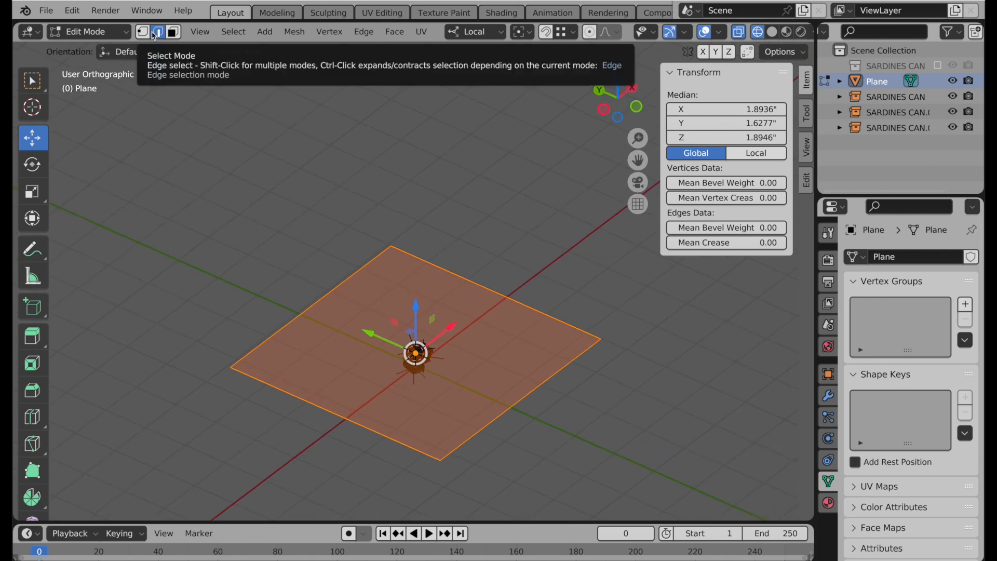
{"action": "left_click", "coordinate": [310, 307]}
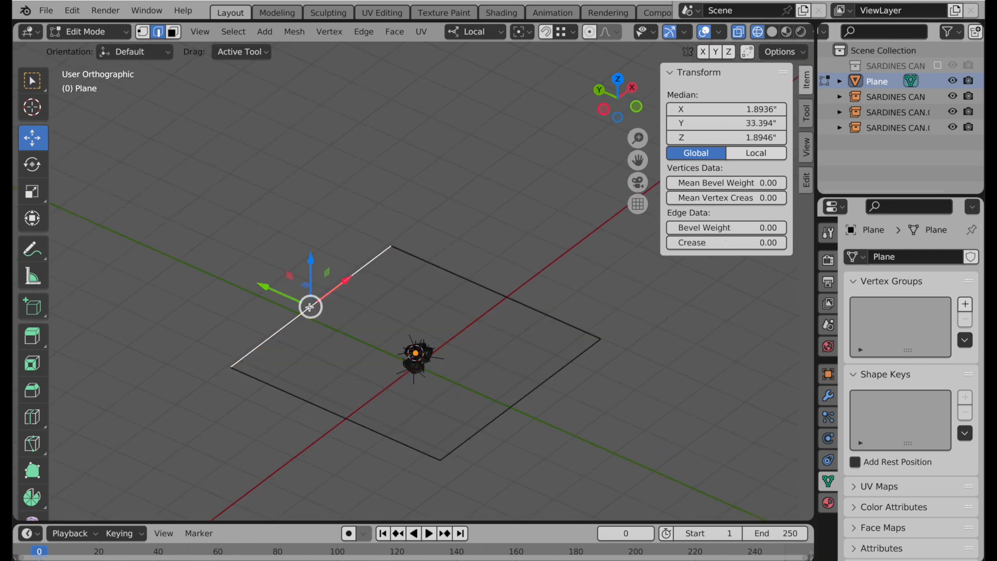
{"action": "key", "text": "e"}
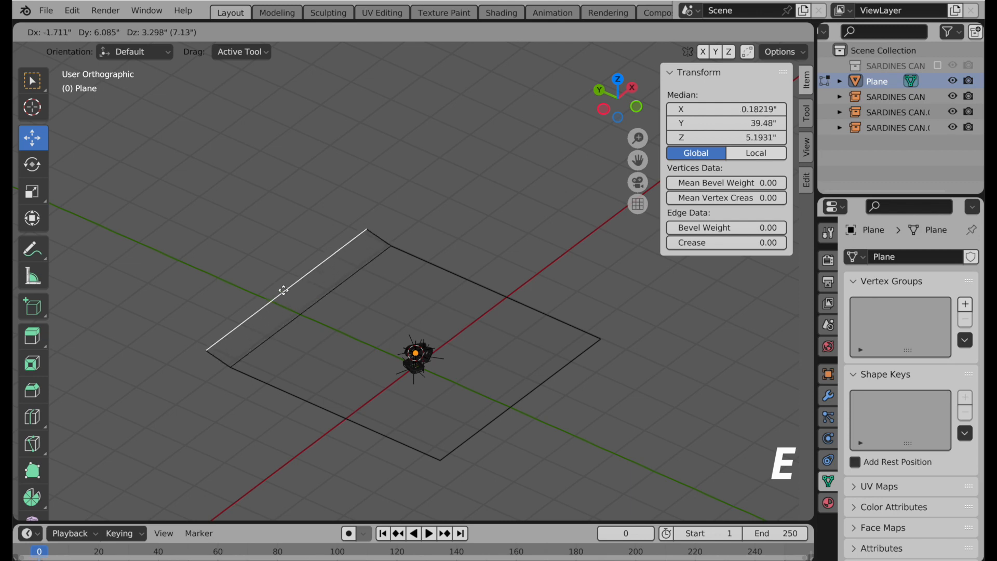
{"action": "key", "text": "y"}
{"action": "left_click", "coordinate": [253, 277]}
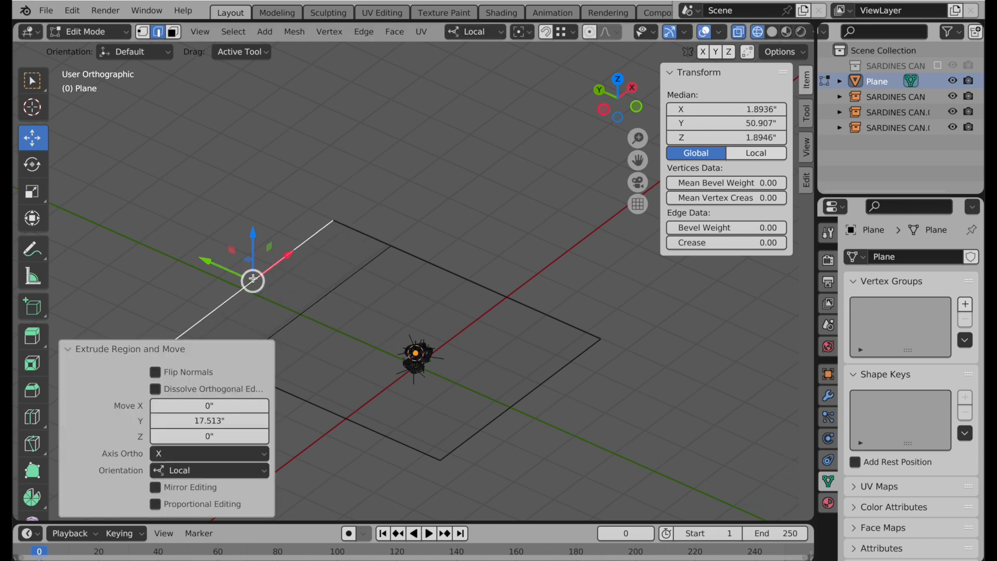
Extrude the new back edge about 31.2" upward along Z to form a vertical wall
{"action": "left_click_drag", "start_coordinate": [252, 278], "coordinate": [265, 173]}
{"action": "key", "text": "z"}
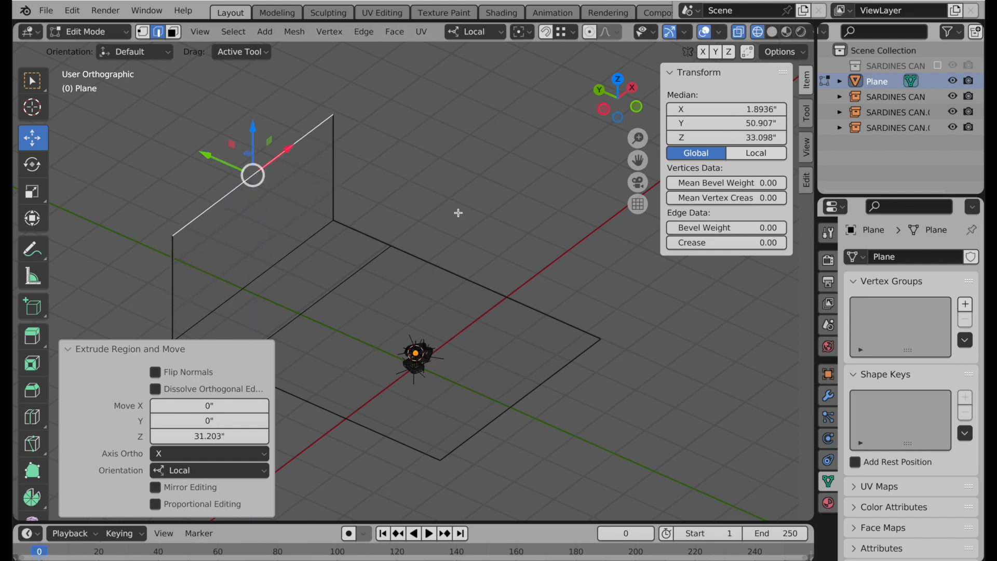
{"action": "middle_click_drag", "start_coordinate": [456, 222], "coordinate": [457, 209]}
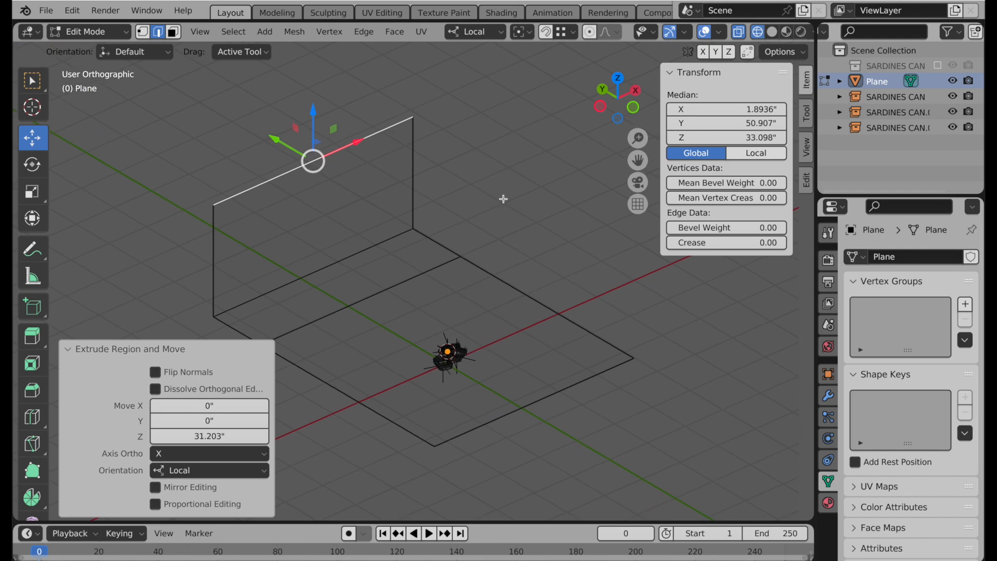
Add a Subdivision Surface modifier to the plane with viewport and render levels both set to 3
{"action": "left_click", "coordinate": [828, 396]}
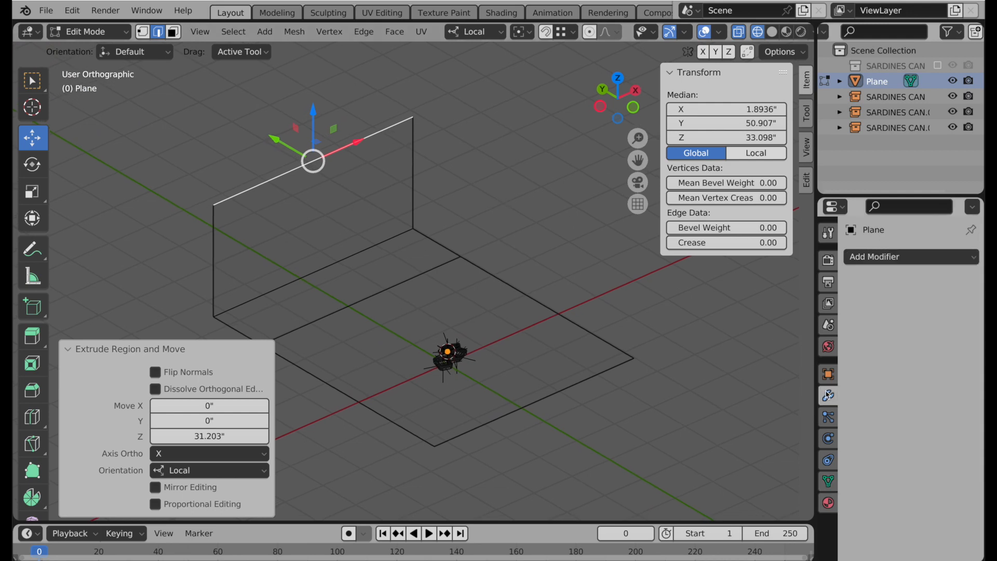
{"action": "left_click", "coordinate": [893, 258]}
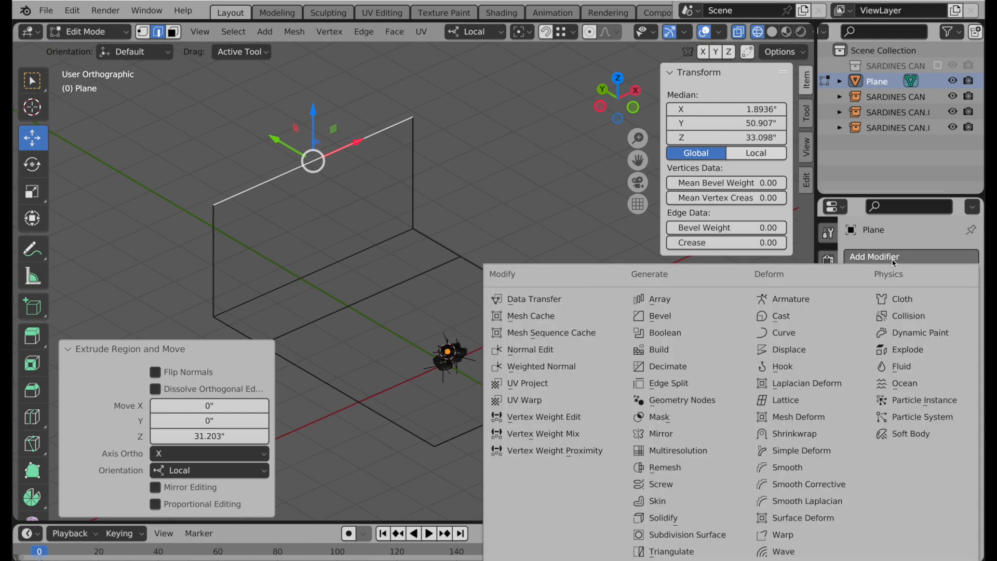
{"action": "left_click", "coordinate": [685, 535]}
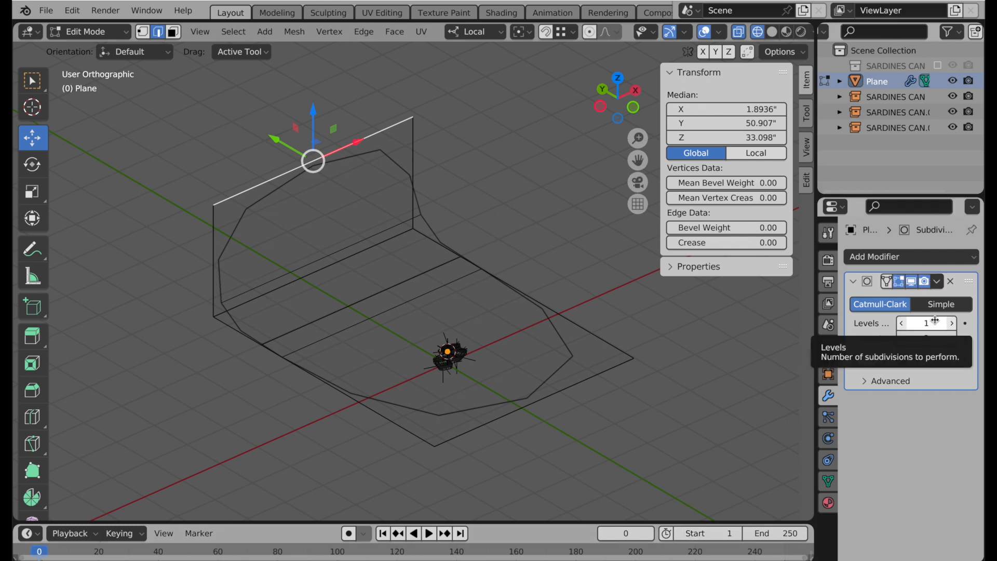
{"action": "middle_click_drag", "start_coordinate": [395, 350], "coordinate": [446, 330]}
{"action": "left_click_drag", "start_coordinate": [923, 321], "coordinate": [923, 339]}
{"action": "type", "text": "3"}
{"action": "key", "text": "Return"}
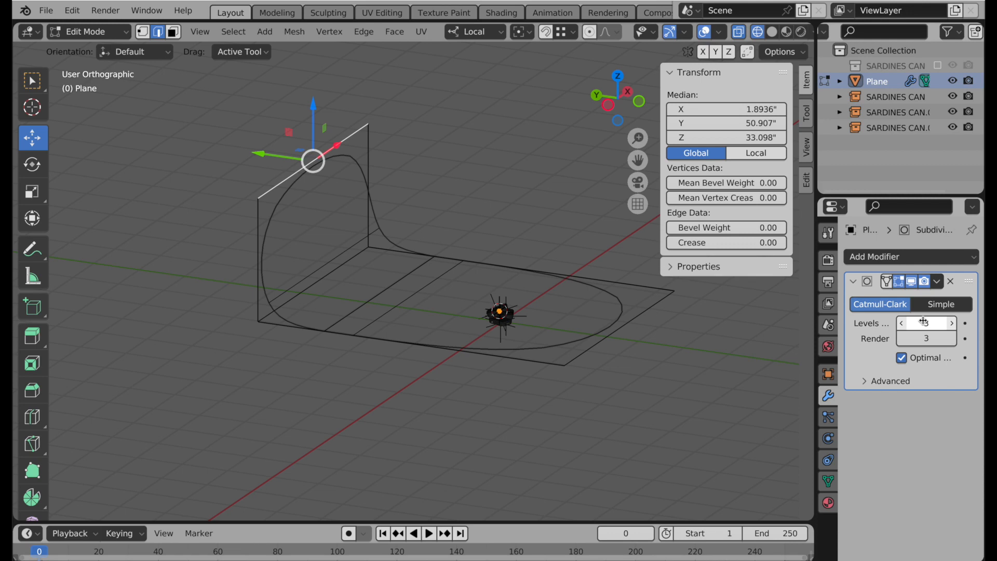
Move the wall's upper edge about 15.87" backward along Y so the backdrop wall leans back
{"action": "middle_click_drag", "start_coordinate": [563, 227], "coordinate": [535, 231]}
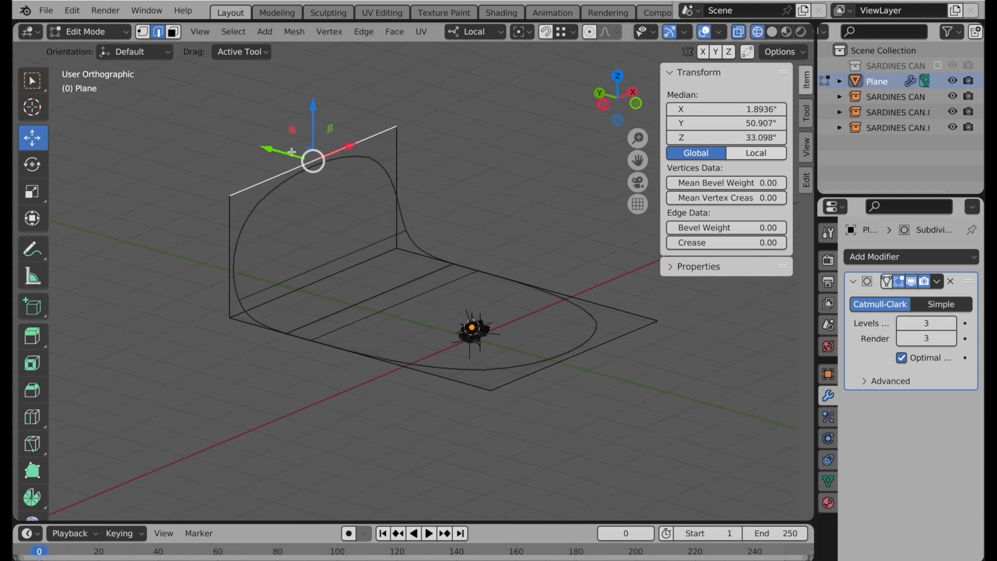
{"action": "left_click_drag", "start_coordinate": [292, 152], "coordinate": [242, 139]}
{"action": "middle_click_drag", "start_coordinate": [278, 240], "coordinate": [311, 237]}
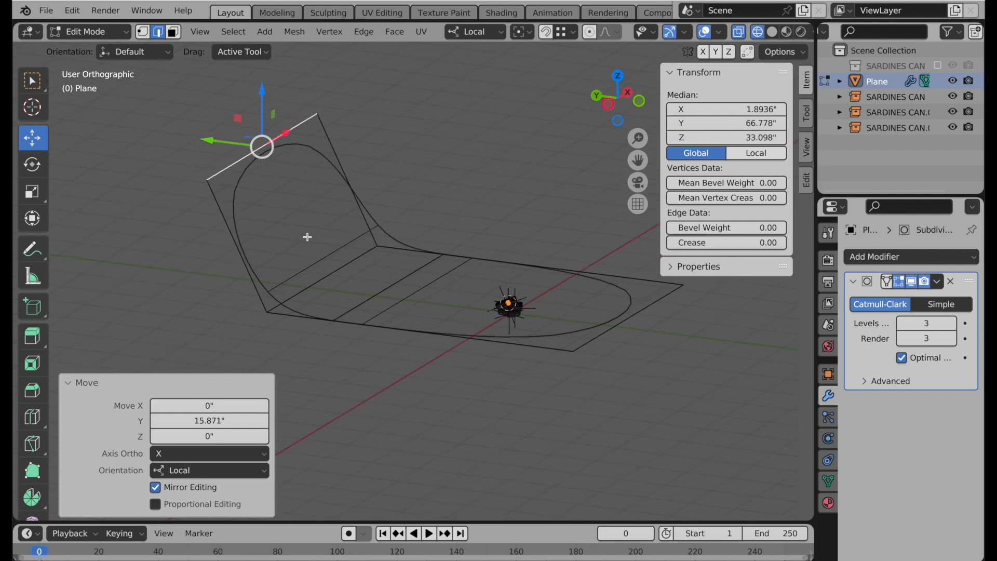
Add the two crosswise floor edges to the selection and move all three edges about 15.41" forward along negative Y
{"action": "left_click", "coordinate": [331, 272], "text": "shift"}
{"action": "left_click", "coordinate": [381, 293], "text": "shift"}
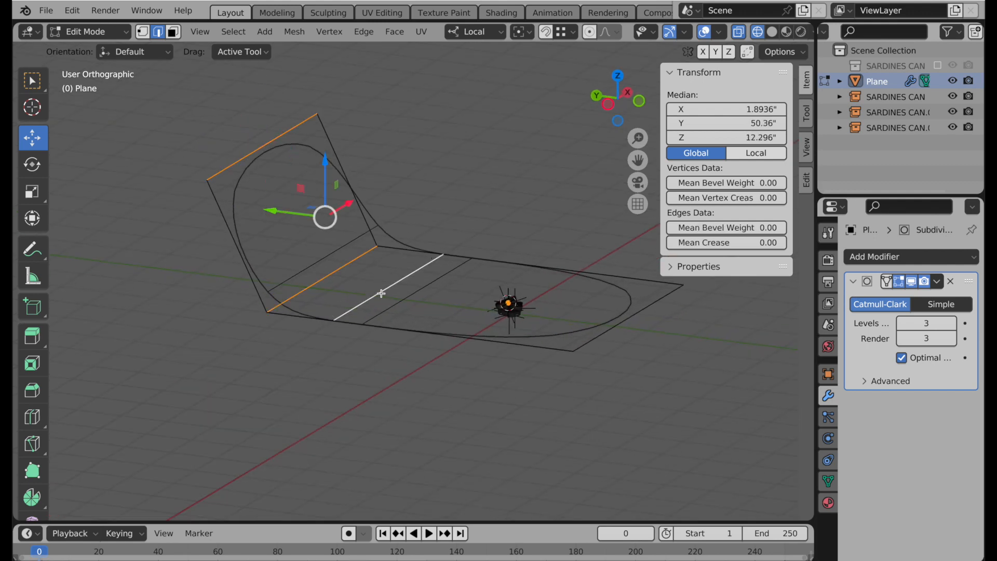
{"action": "middle_click_drag", "start_coordinate": [363, 289], "coordinate": [382, 286]}
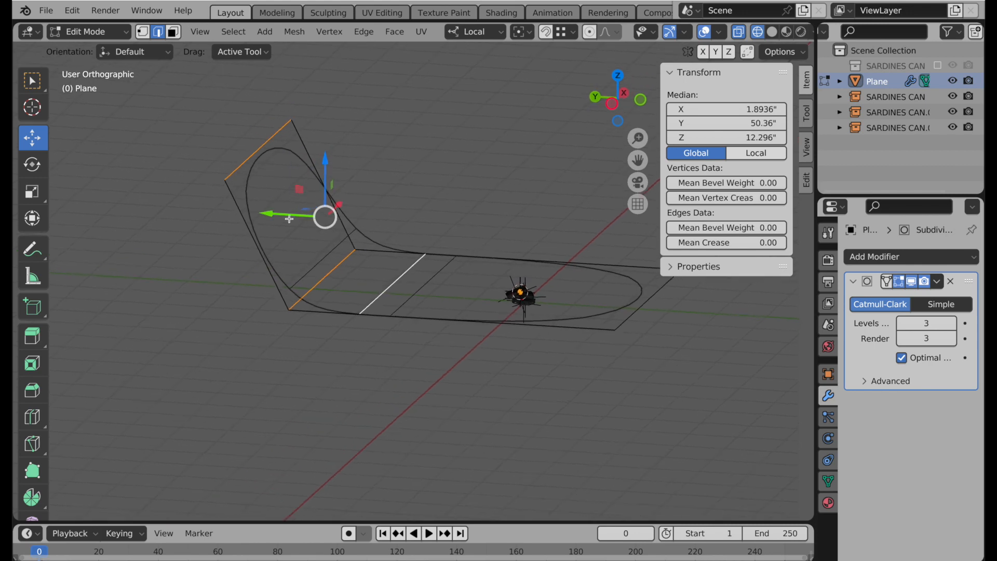
{"action": "left_click_drag", "start_coordinate": [289, 218], "coordinate": [350, 227]}
{"action": "middle_click_drag", "start_coordinate": [395, 244], "coordinate": [534, 246]}
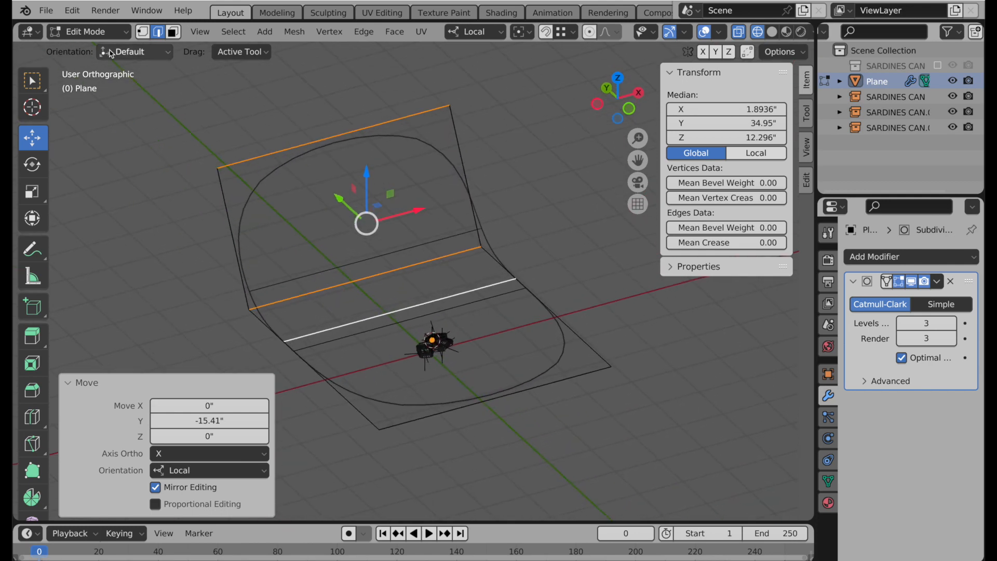
Apply a vertex crease of about 0.807 to the backdrop's four outer corner vertices and return to Object Mode
{"action": "left_click", "coordinate": [142, 32]}
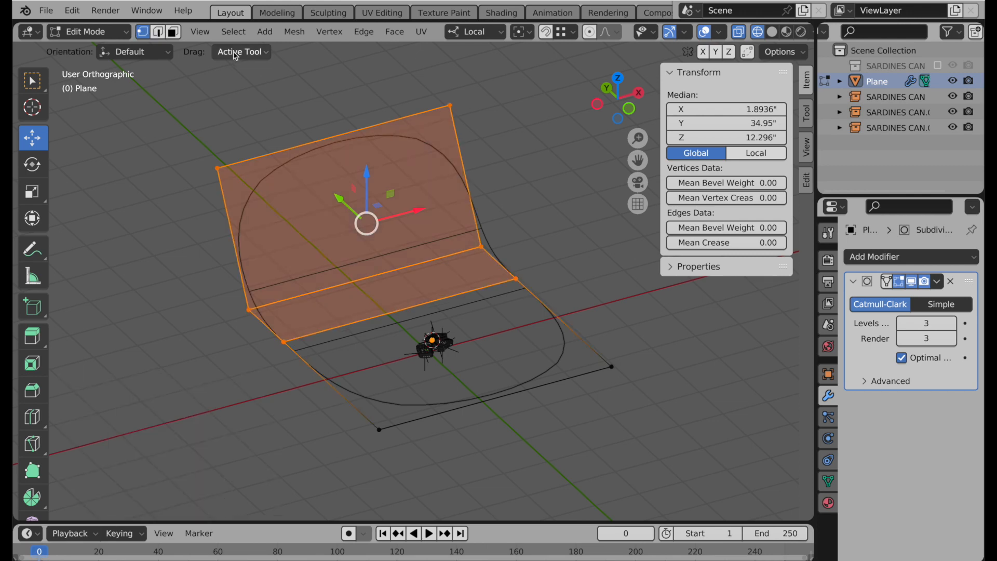
{"action": "left_click", "coordinate": [217, 170]}
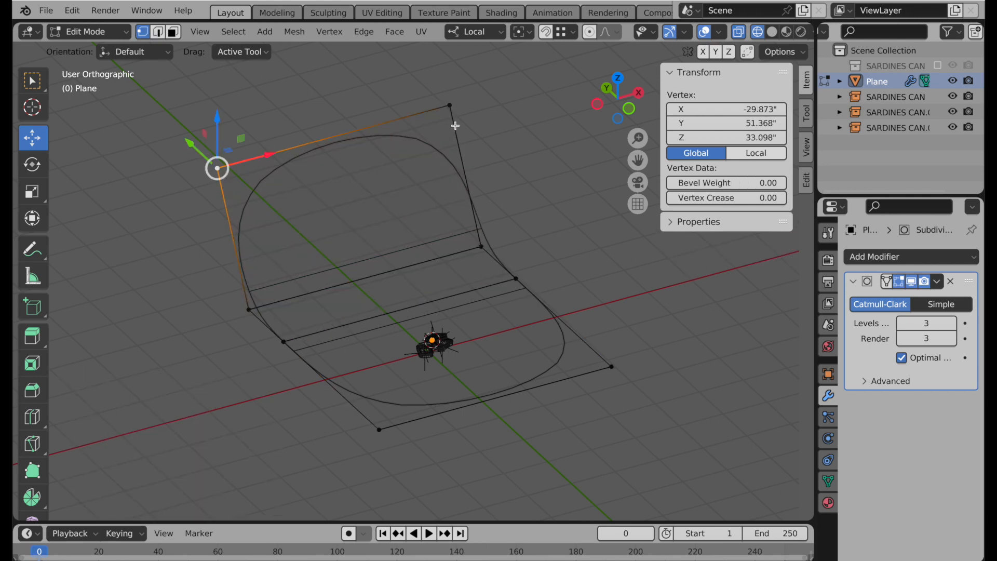
{"action": "left_click", "coordinate": [450, 106], "text": "shift"}
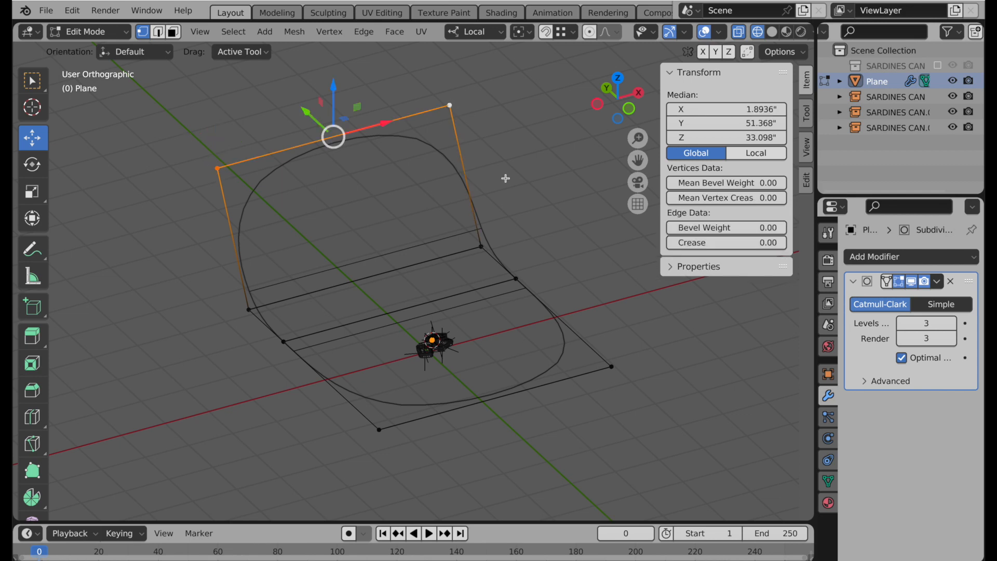
{"action": "left_click", "coordinate": [612, 367], "text": "shift"}
{"action": "left_click", "coordinate": [379, 429], "text": "shift"}
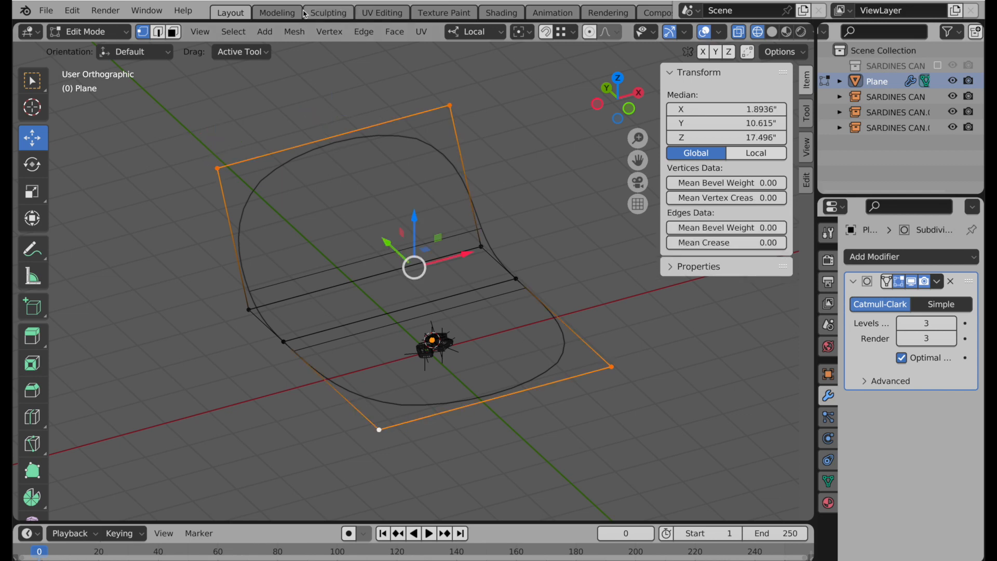
{"action": "left_click", "coordinate": [336, 32]}
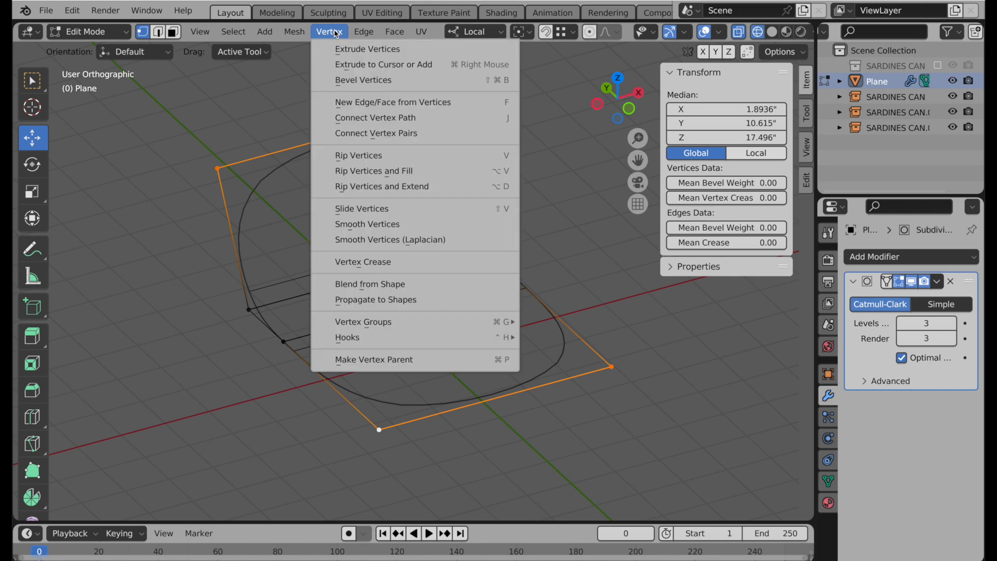
{"action": "left_click", "coordinate": [381, 261]}
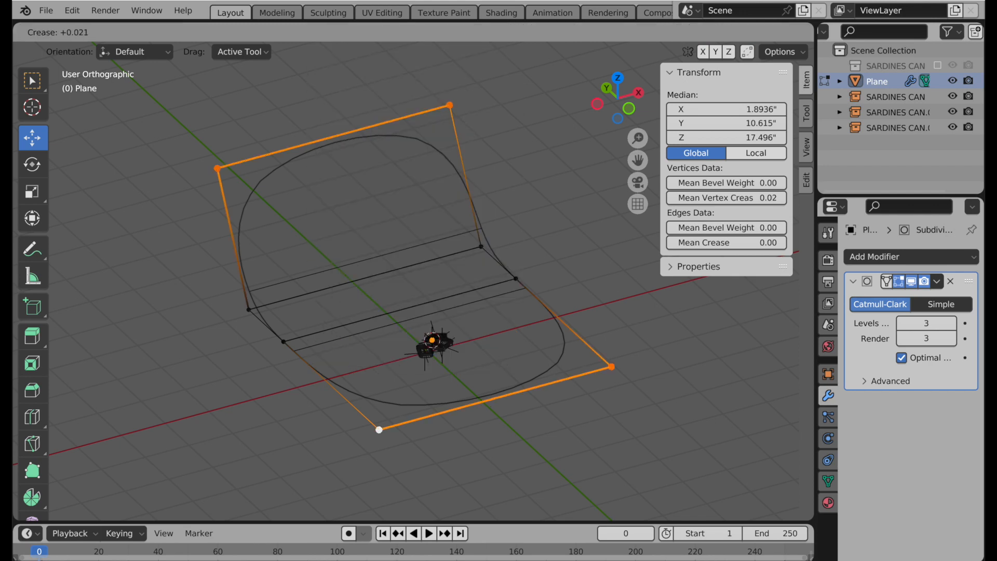
{"action": "left_click", "coordinate": [447, 217]}
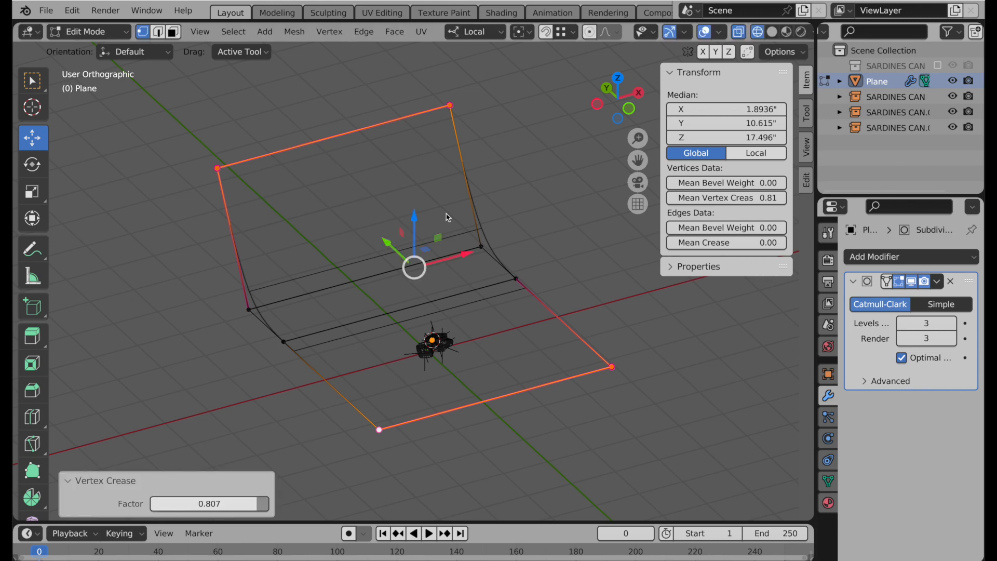
{"action": "key", "text": "Tab"}
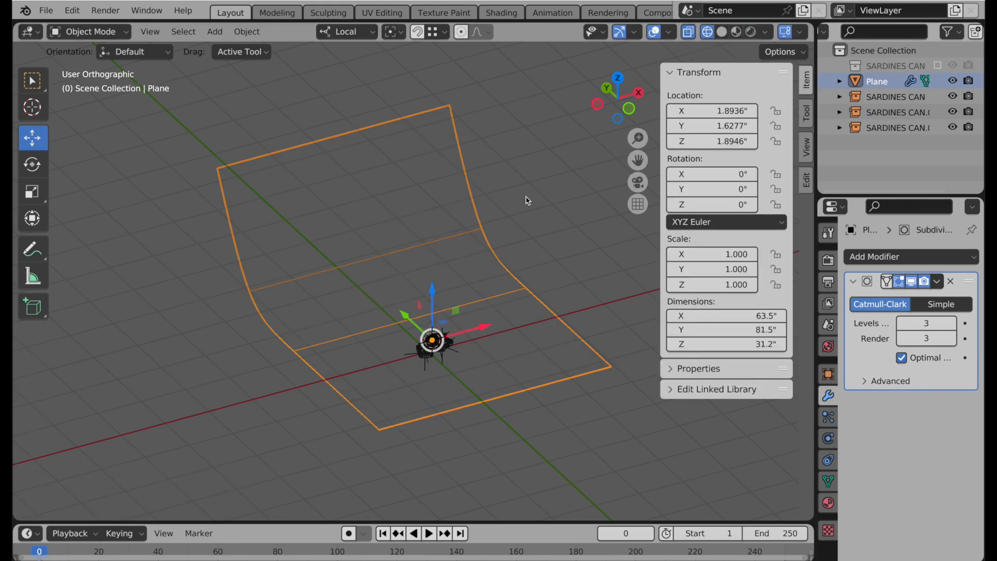
{"action": "mouse_move", "coordinate": [523, 217]}
{"action": "middle_mouse_down"}
{"action": "mouse_move", "coordinate": [568, 195]}
{"action": "mouse_move", "coordinate": [535, 205]}
{"action": "middle_mouse_up"}
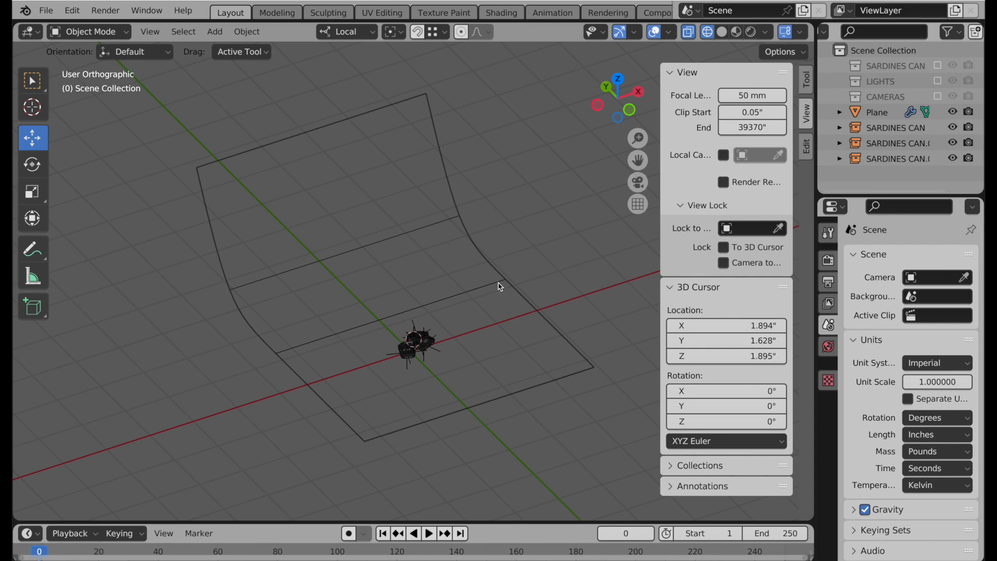
Set the world background strength to 0
{"action": "left_click", "coordinate": [828, 262]}
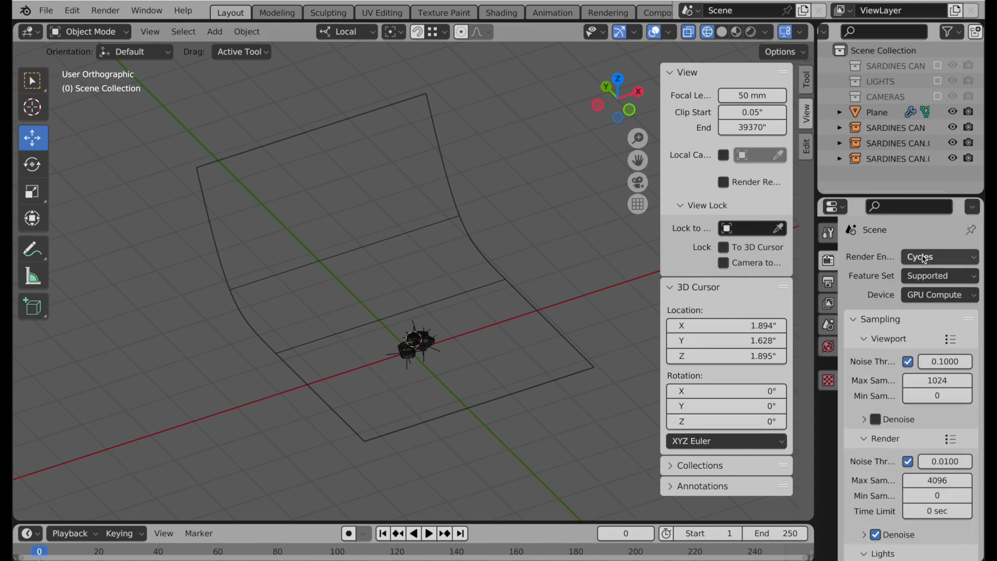
{"action": "left_click", "coordinate": [827, 347]}
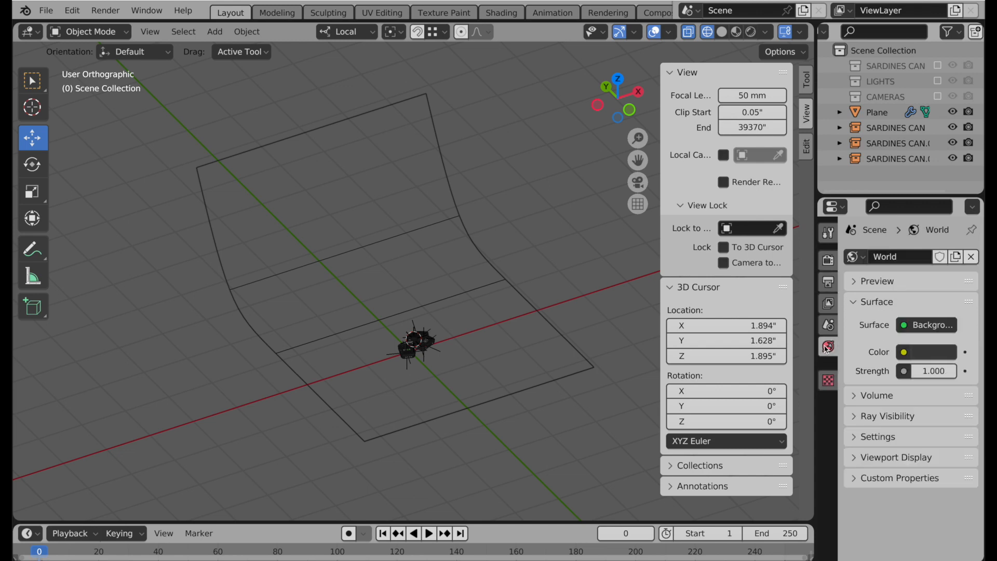
{"action": "left_click", "coordinate": [927, 370]}
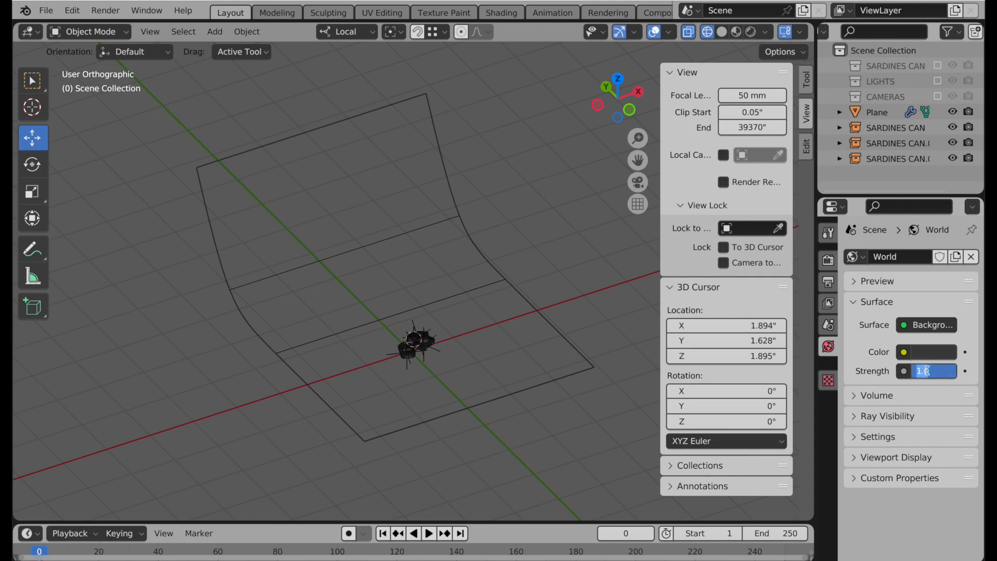
{"action": "type", "text": "0"}
{"action": "key", "text": "Return"}
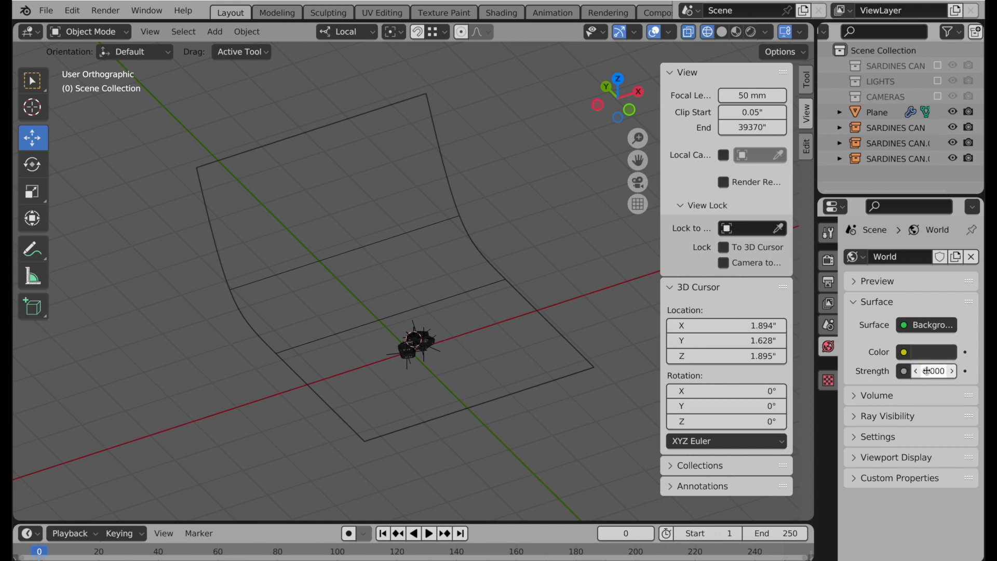
Include the LIGHTS and CAMERAS collections in the view layer and view the cans through the camera in X-ray wireframe
{"action": "left_click", "coordinate": [938, 81]}
{"action": "left_click", "coordinate": [938, 97]}
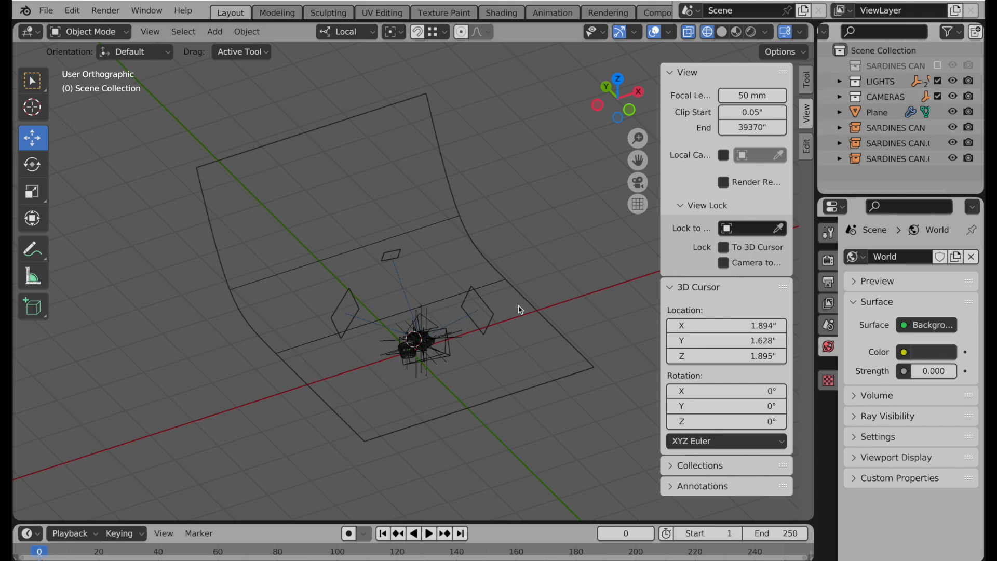
{"action": "scroll", "coordinate": [463, 251], "scroll_direction": "up", "scroll_amount": 5}
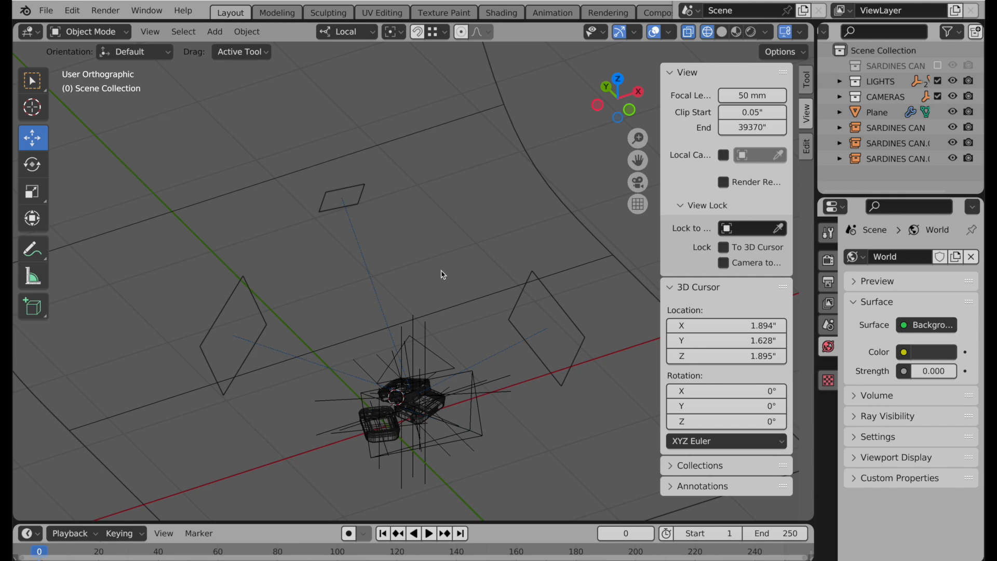
{"action": "left_click", "coordinate": [638, 183]}
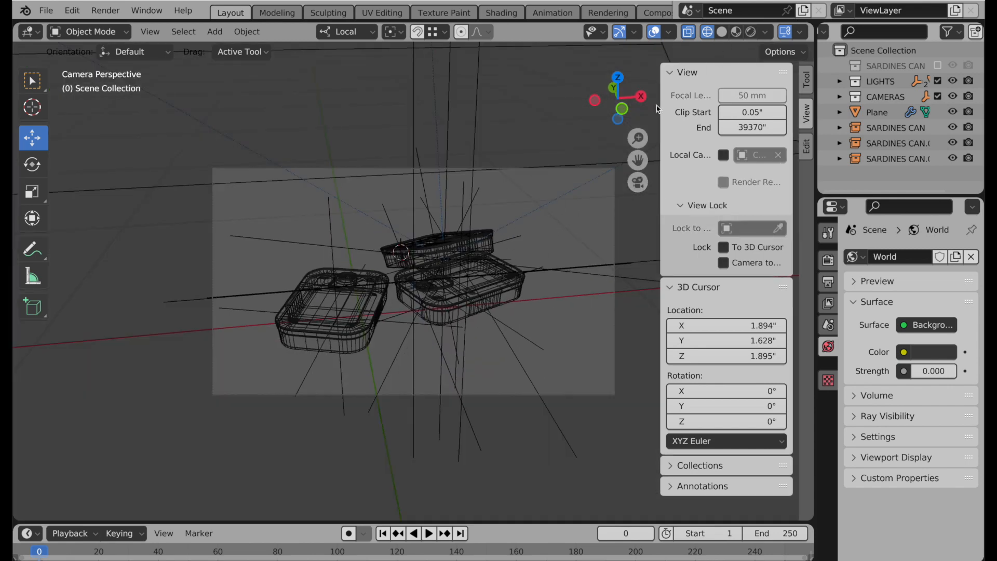
{"action": "key", "text": "alt+z"}
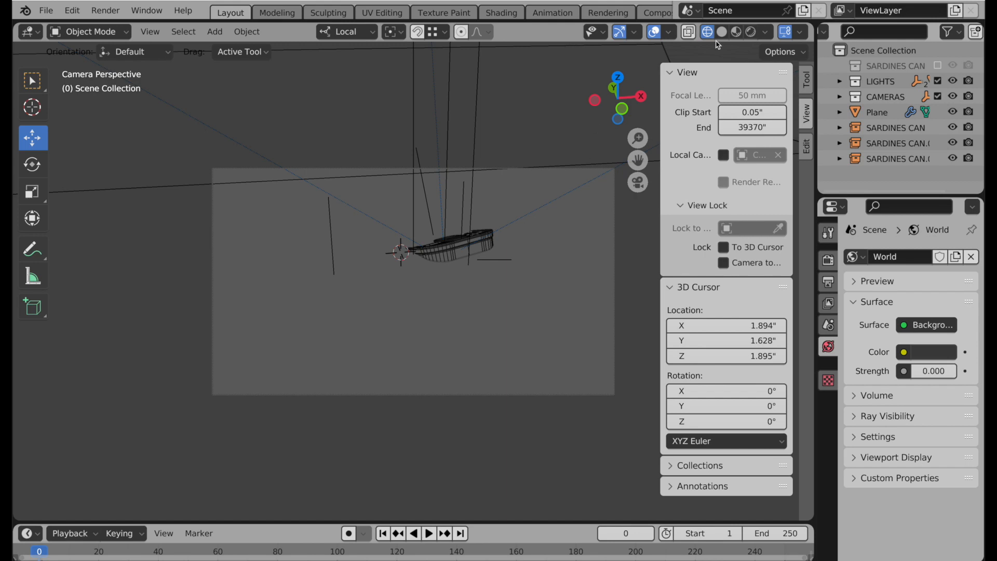
{"action": "left_click", "coordinate": [688, 32]}
In the left side view, lower the backdrop plane about 1.92" along Z to the underside of the cans
{"action": "left_click", "coordinate": [596, 100]}
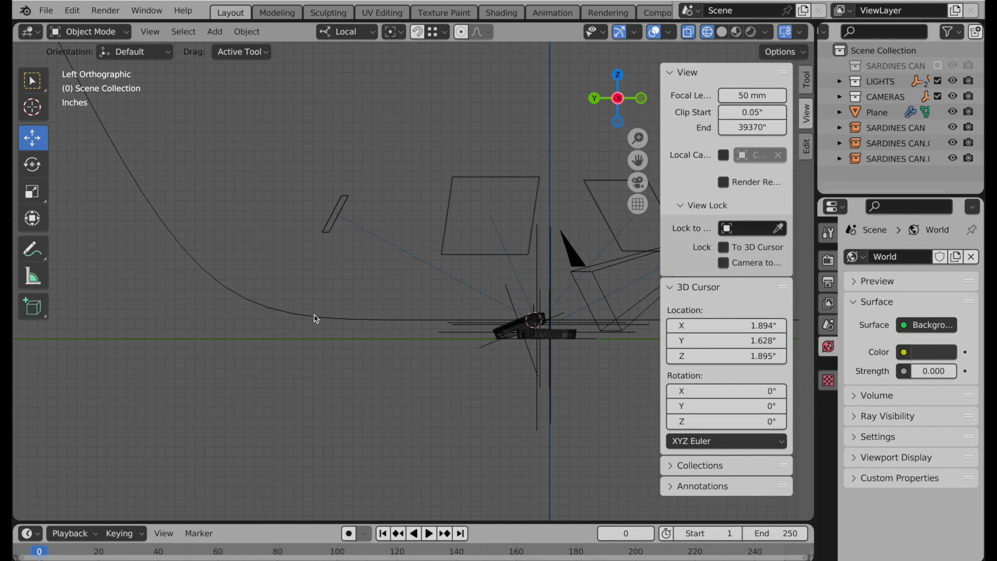
{"action": "left_click", "coordinate": [314, 318]}
{"action": "key", "text": "KP_Decimal"}
{"action": "scroll", "coordinate": [403, 339], "scroll_direction": "up", "scroll_amount": 6}
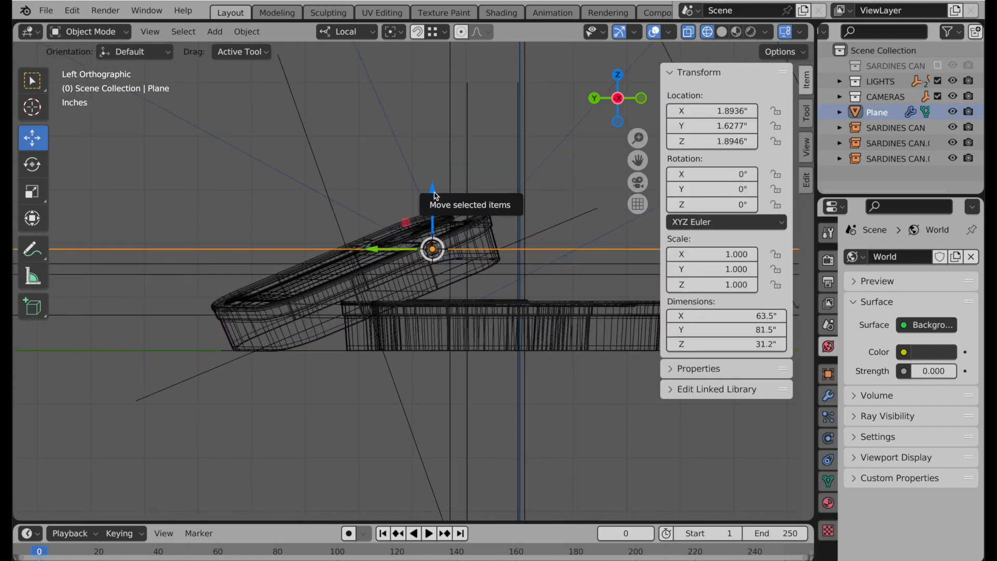
{"action": "left_click_drag", "start_coordinate": [439, 198], "coordinate": [426, 296]}
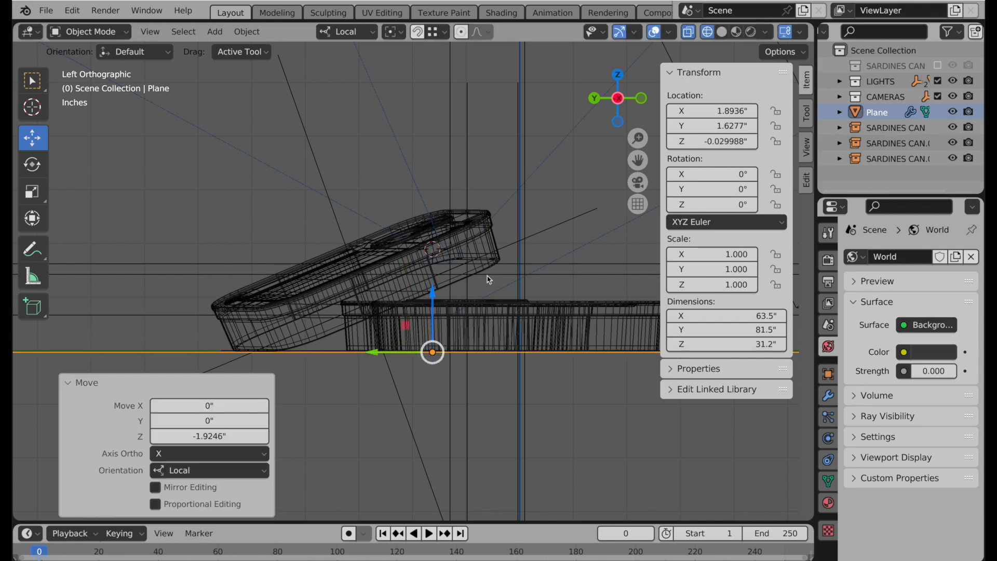
Show the camera view in rendered shading and enable Render Region to limit rendering to the camera frame
{"action": "left_click", "coordinate": [637, 183]}
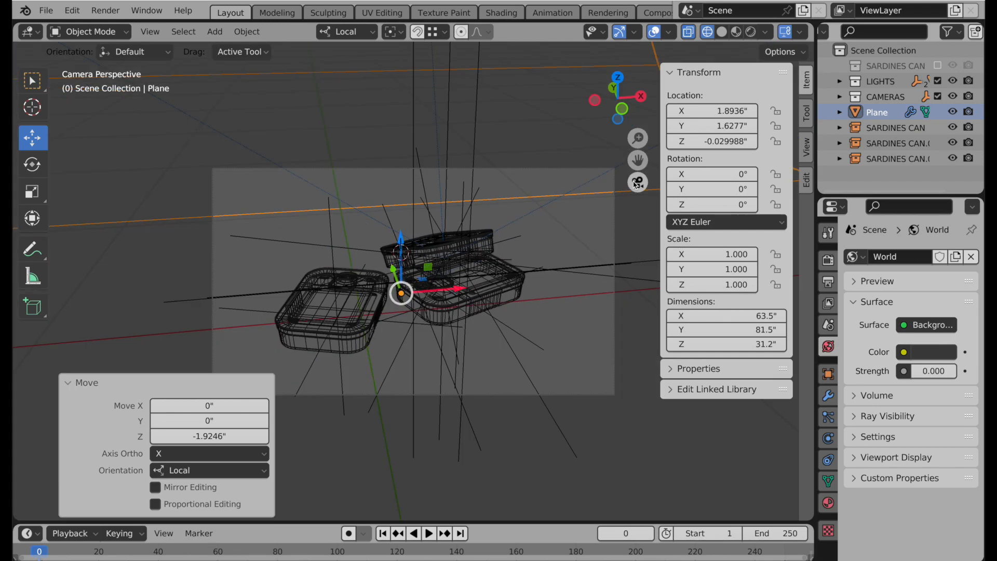
{"action": "left_click", "coordinate": [751, 32]}
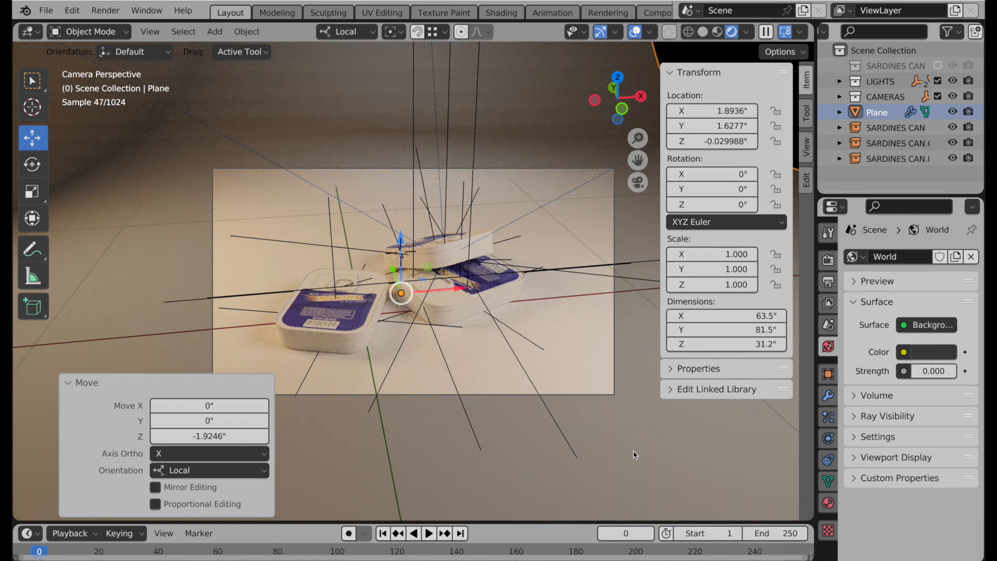
{"action": "left_click", "coordinate": [831, 264]}
{"action": "left_click", "coordinate": [830, 284]}
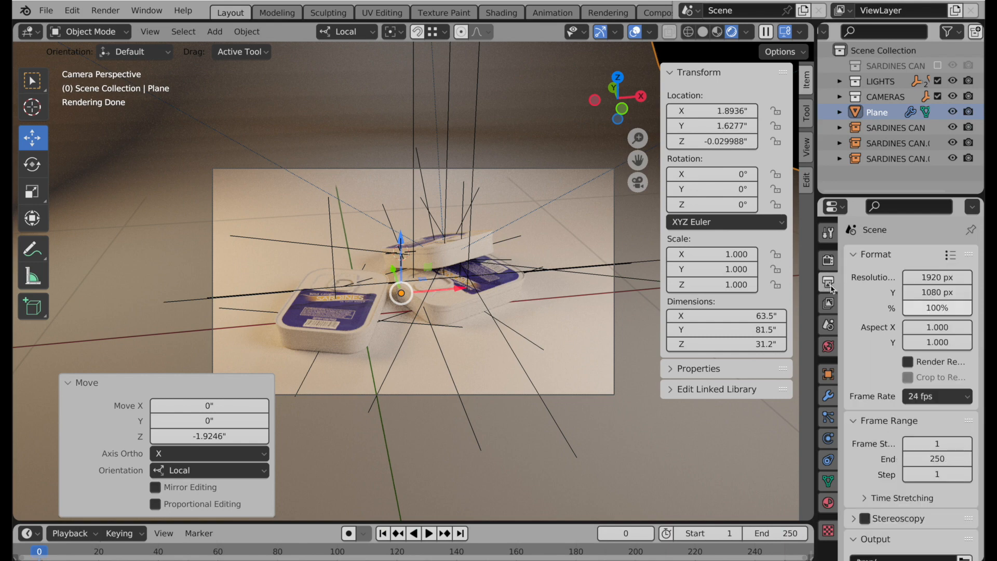
{"action": "left_click", "coordinate": [930, 367]}
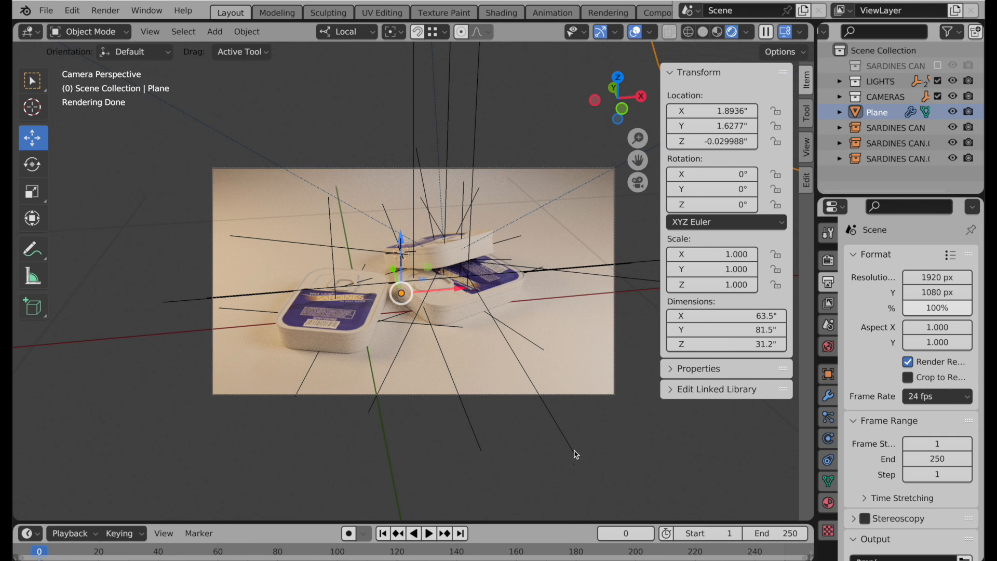
{"action": "left_click", "coordinate": [799, 34]}
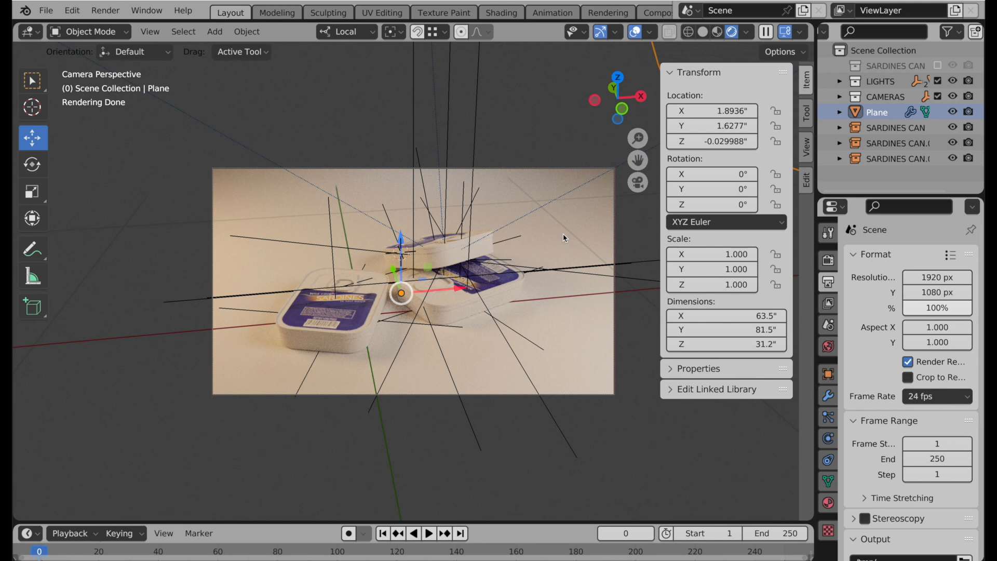
{"action": "left_click", "coordinate": [800, 32]}
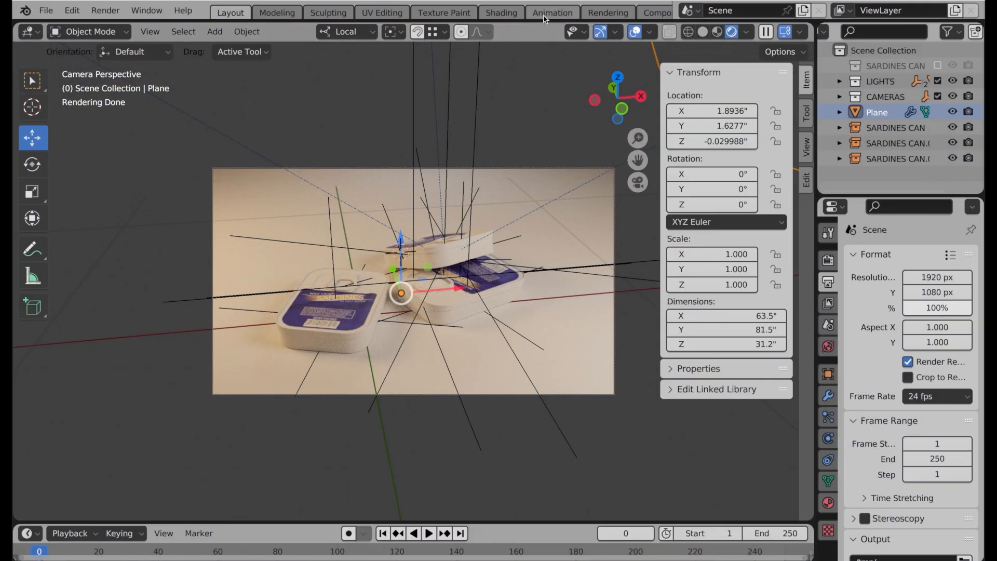
In the Shading workspace, switch the viewport to wireframe, enlarge the outliner and create a new material for the backdrop plane
{"action": "left_click", "coordinate": [502, 16]}
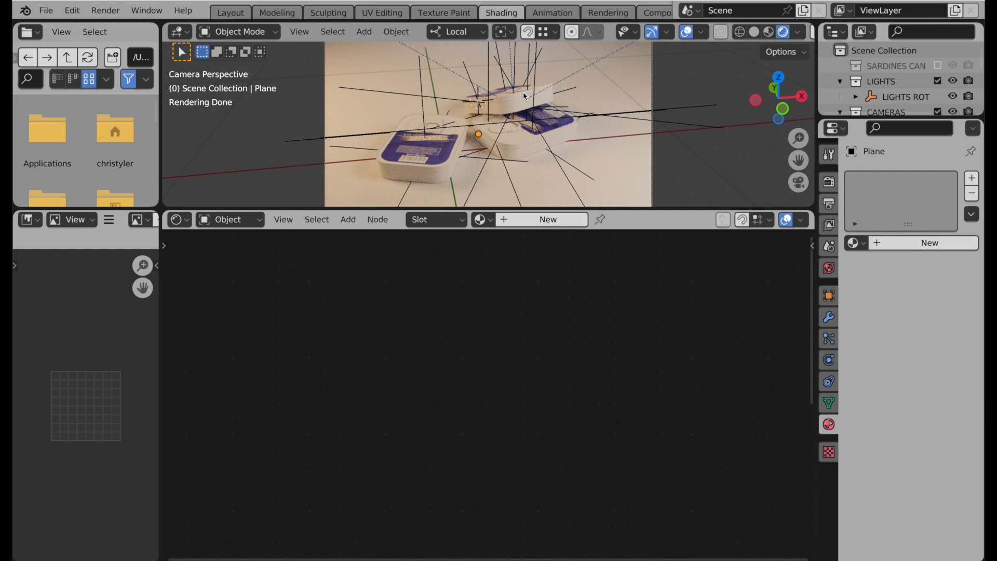
{"action": "left_click", "coordinate": [740, 32]}
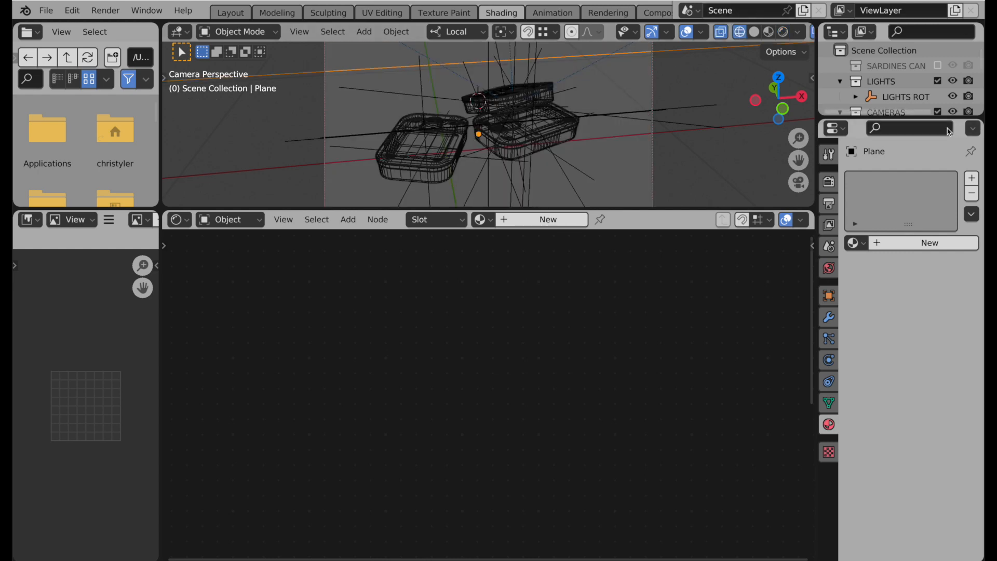
{"action": "left_click_drag", "start_coordinate": [949, 121], "coordinate": [948, 227]}
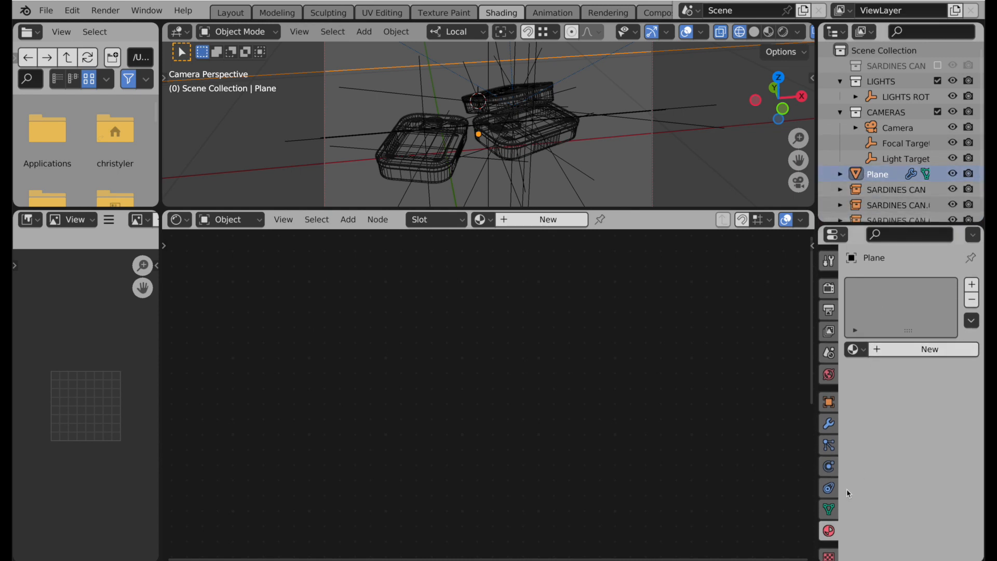
{"action": "left_click", "coordinate": [932, 349]}
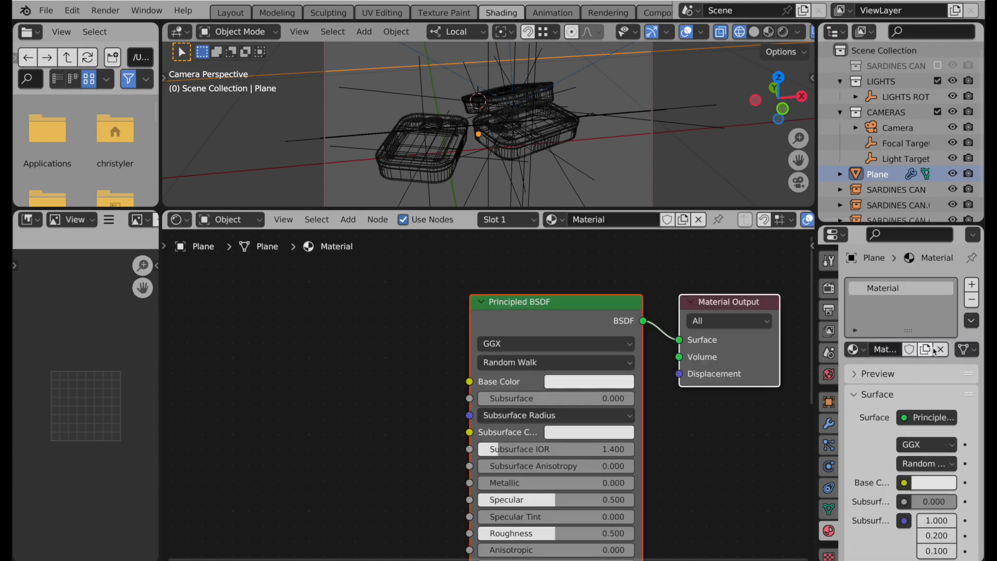
Name the backdrop plane's new material Ground Blue and set its base color to a deep blue-violet
{"action": "double_click", "coordinate": [877, 287]}
{"action": "type", "text": "Ground Blue"}
{"action": "key", "text": "Return"}
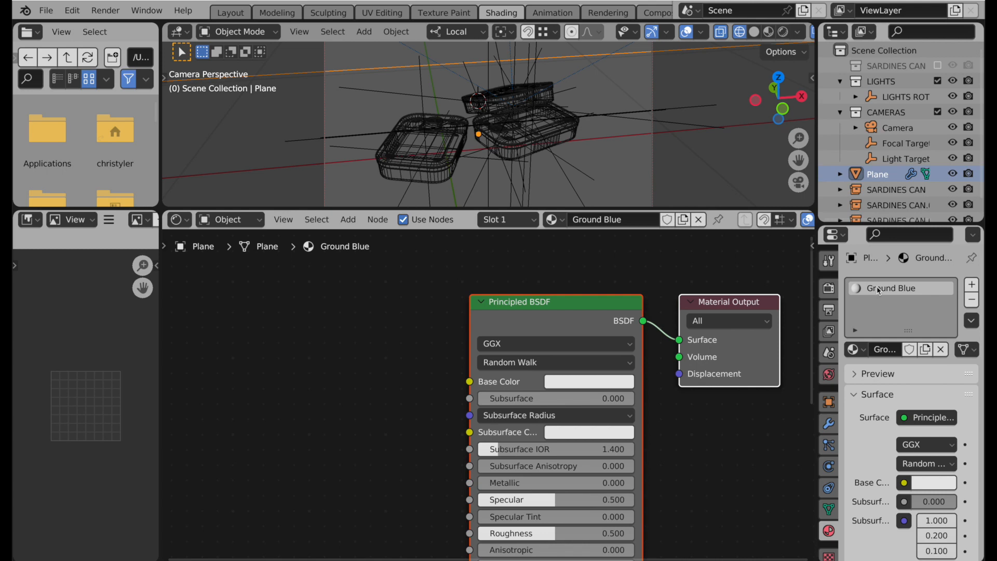
{"action": "left_click", "coordinate": [580, 383]}
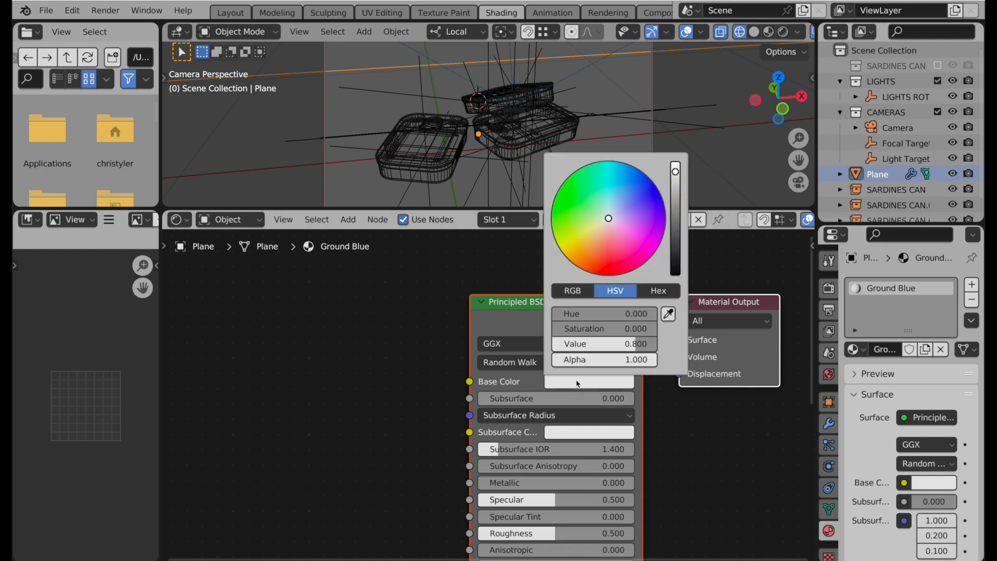
{"action": "left_click_drag", "start_coordinate": [632, 211], "coordinate": [675, 198]}
{"action": "left_click", "coordinate": [675, 187]}
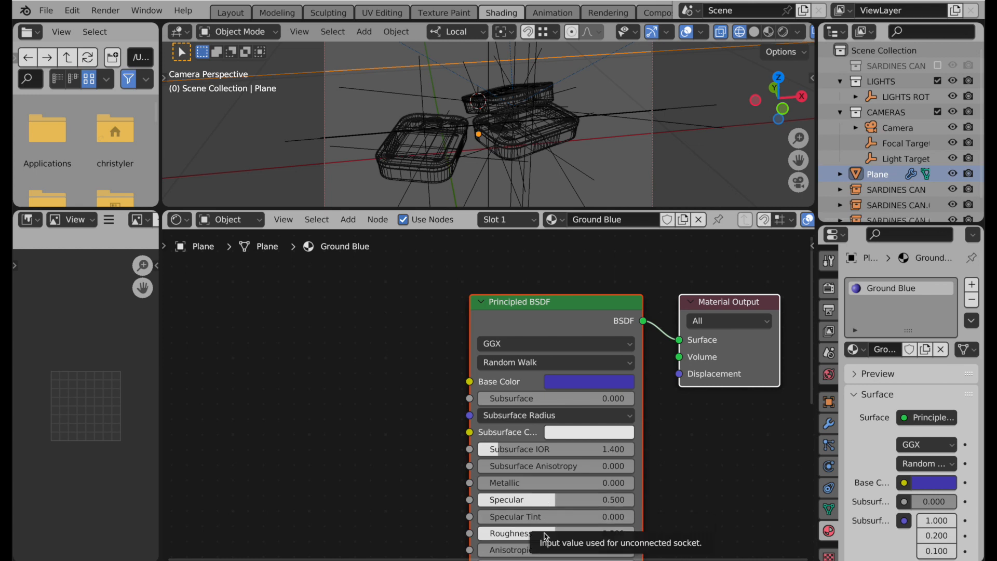
Enlarge the 3D viewport and show the camera view of the cans in rendered shading
{"action": "left_click_drag", "start_coordinate": [700, 209], "coordinate": [700, 273]}
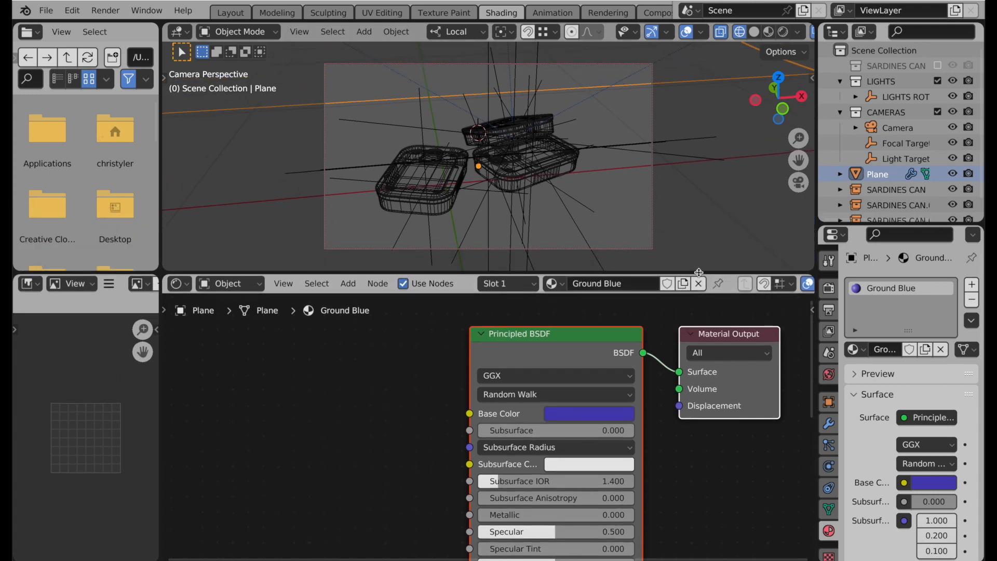
{"action": "left_click", "coordinate": [783, 32]}
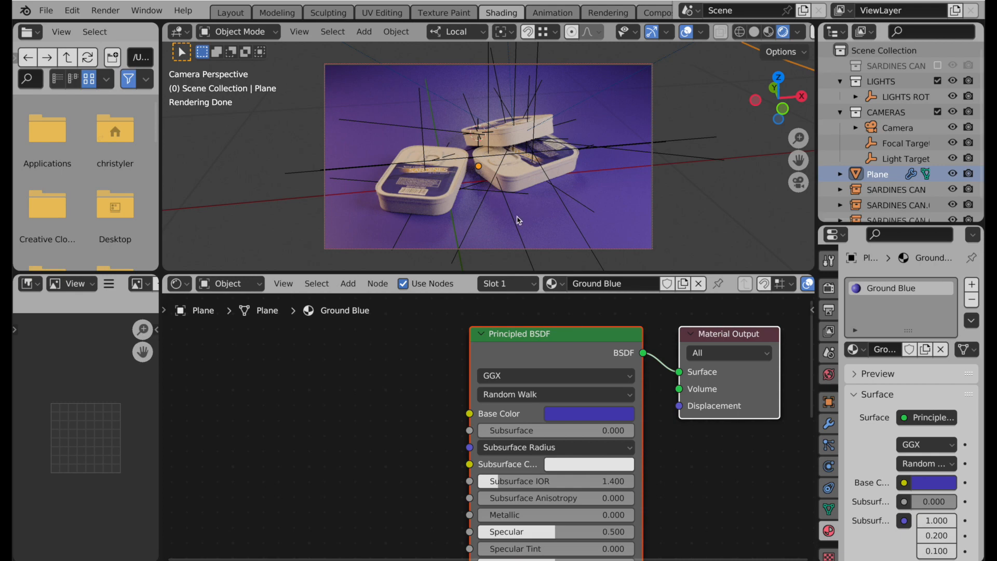
{"action": "scroll", "coordinate": [513, 166], "scroll_direction": "up", "scroll_amount": 2}
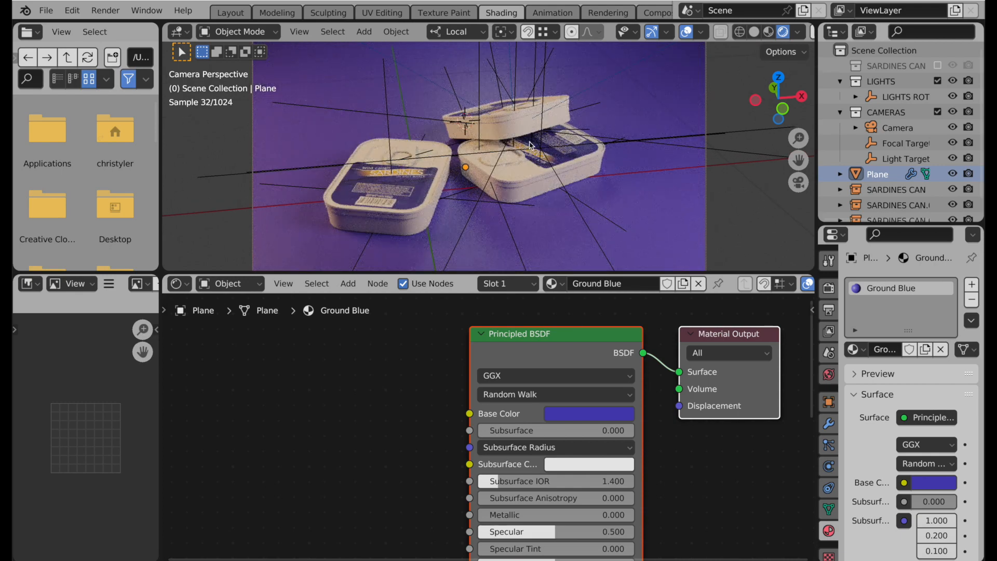
Lower the Ground Blue roughness to about 0.094 and collapse the LIGHTS and CAMERAS collections in the outliner
{"action": "middle_click_drag", "start_coordinate": [556, 559], "coordinate": [551, 487]}
{"action": "left_click_drag", "start_coordinate": [551, 487], "coordinate": [487, 496]}
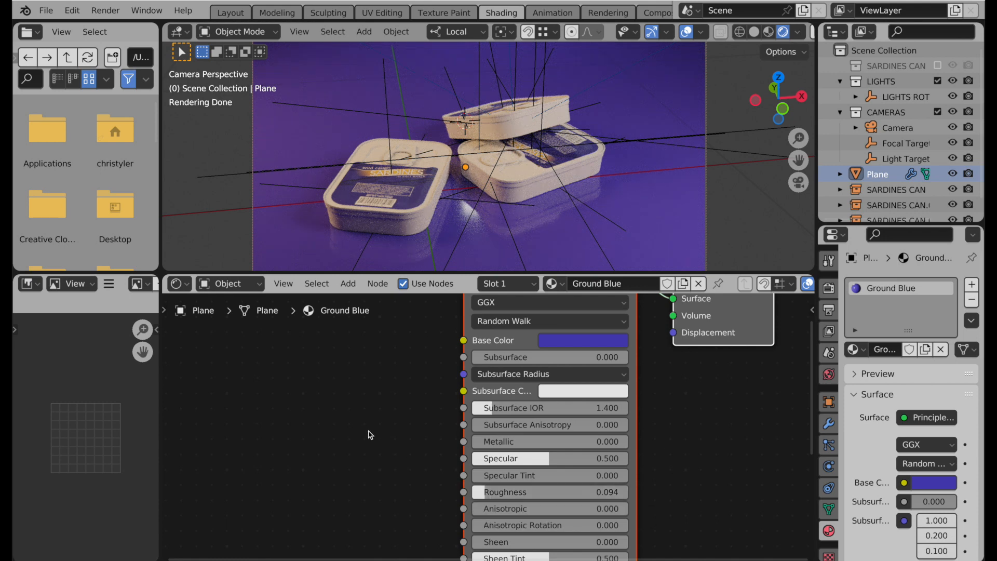
{"action": "left_click", "coordinate": [840, 112]}
{"action": "left_click", "coordinate": [840, 81]}
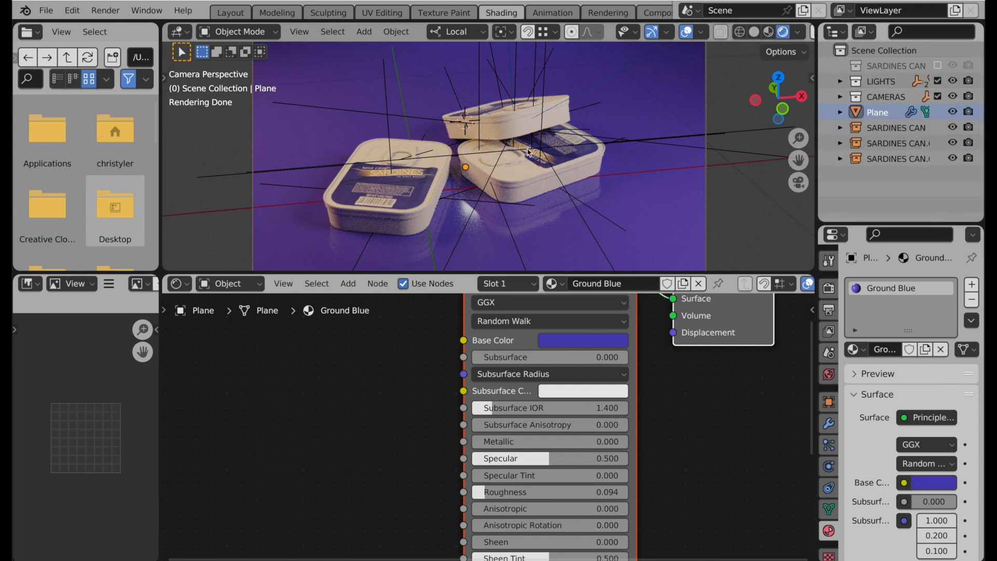
Switch the camera view of the cans from rendered to wireframe shading
{"action": "left_click", "coordinate": [411, 213]}
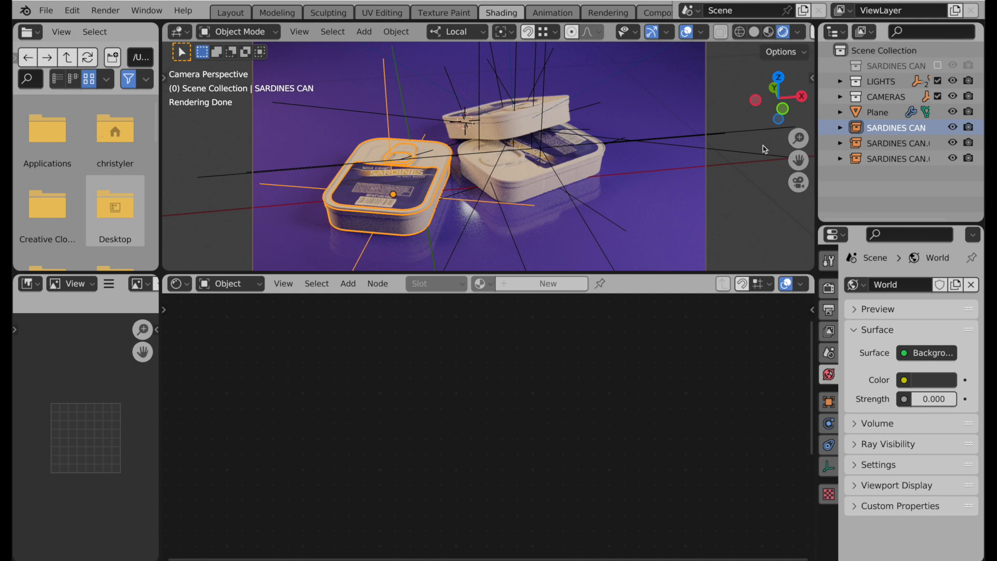
{"action": "left_click", "coordinate": [879, 71]}
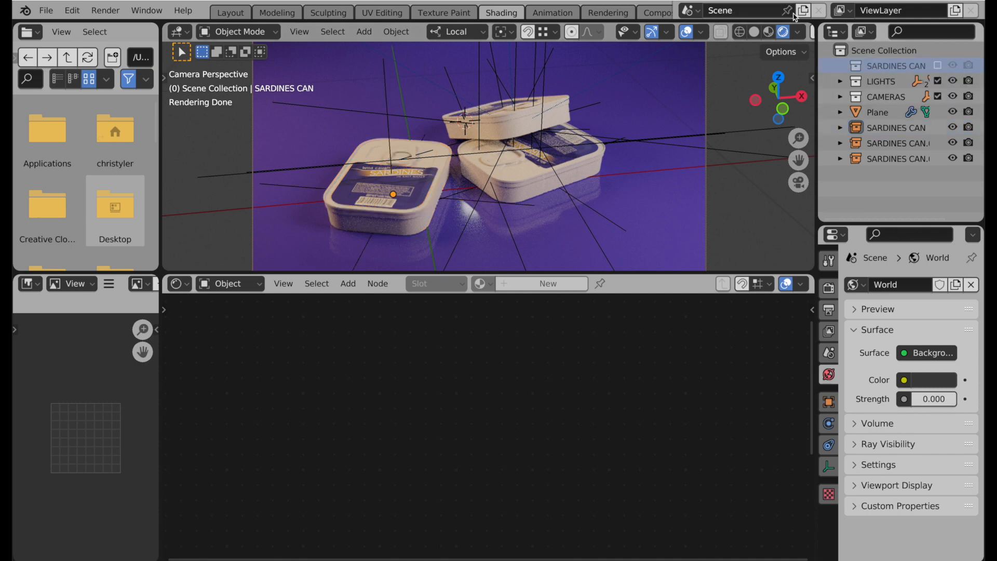
{"action": "key", "text": "shift+z"}
{"action": "left_click", "coordinate": [937, 65]}
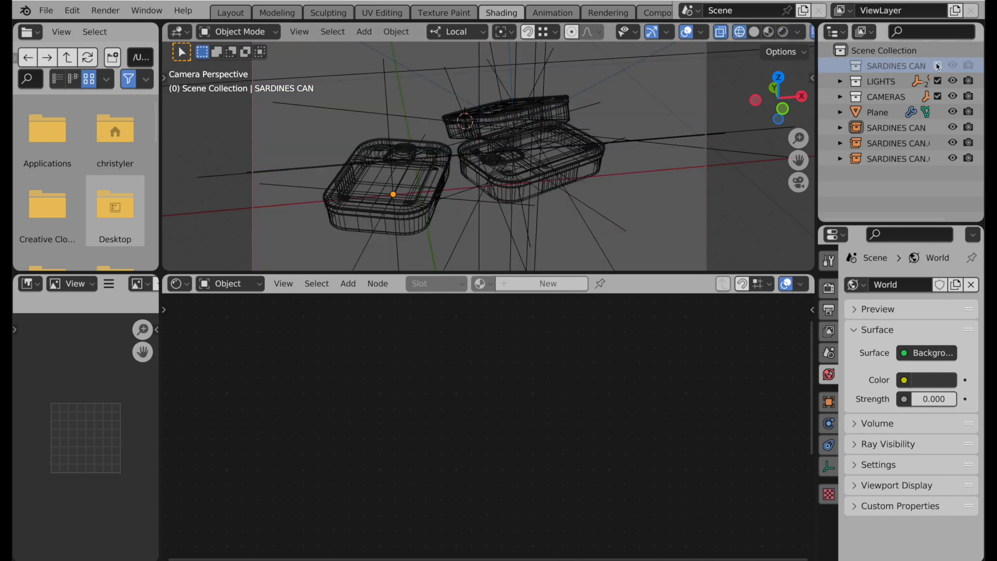
{"action": "left_click", "coordinate": [452, 217]}
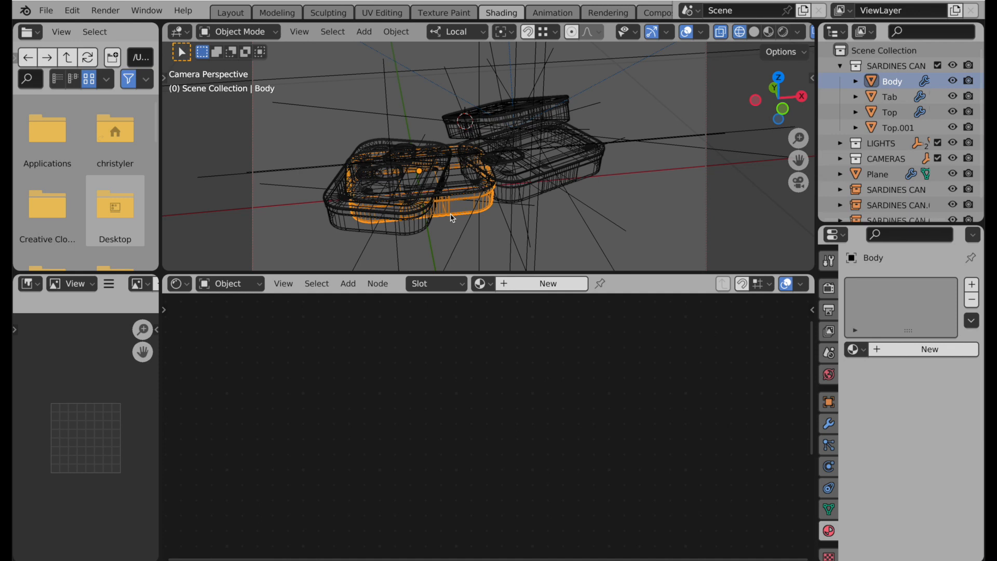
{"action": "left_click", "coordinate": [936, 66]}
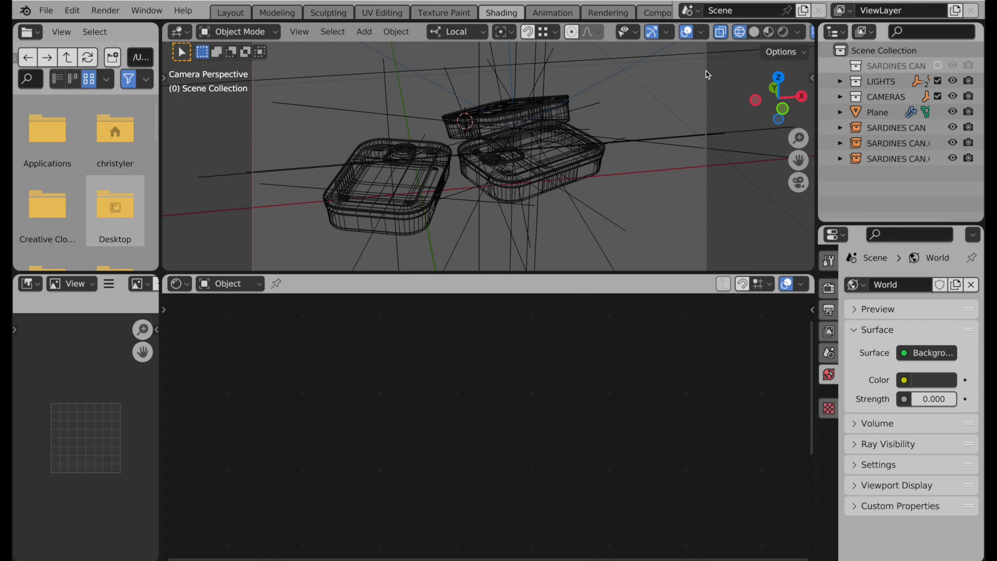
Open the SARDINES CAN instance's collection for editing in its own stage scene and frame all its parts
{"action": "left_click", "coordinate": [425, 210]}
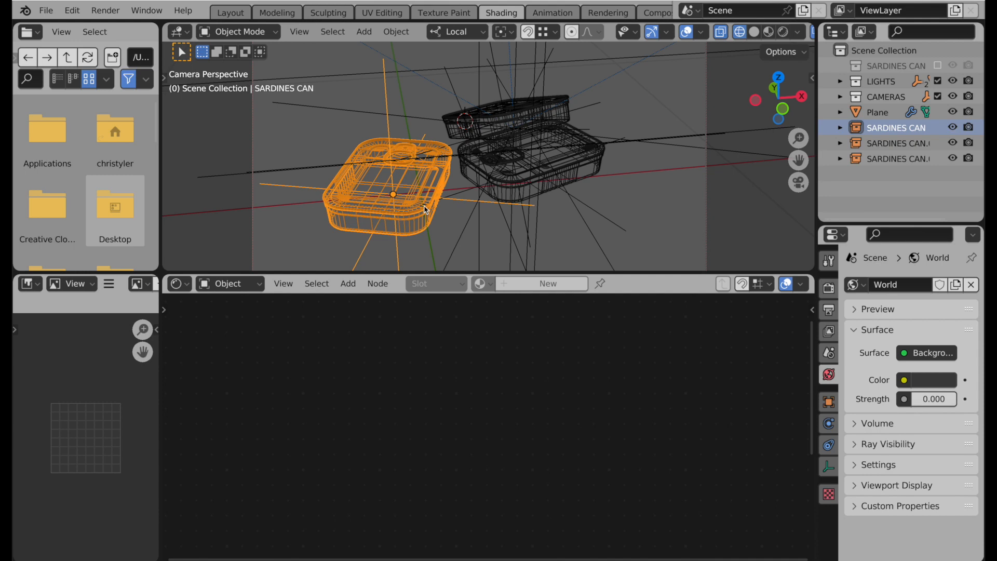
{"action": "key", "text": "ctrl+alt+c"}
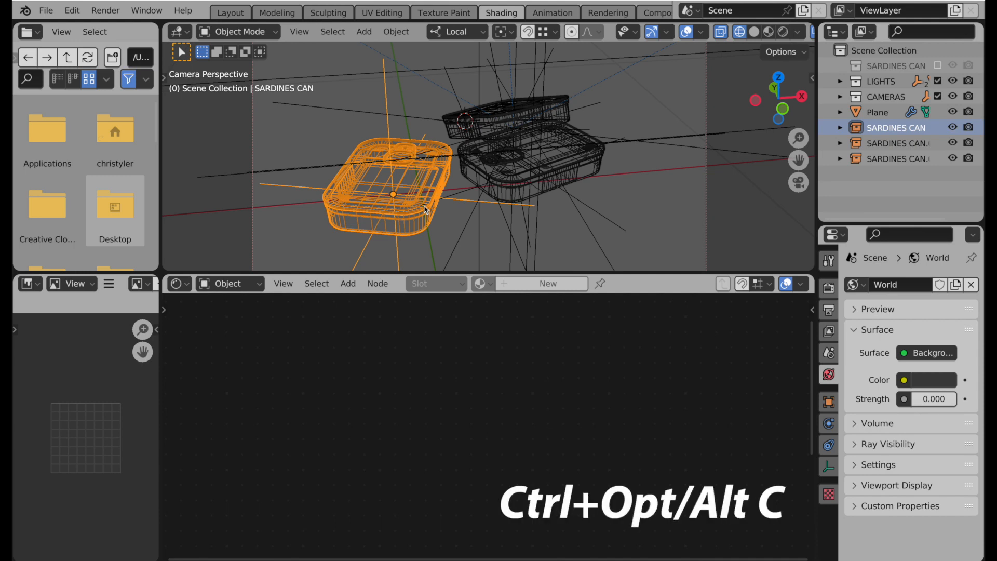
{"action": "key", "text": "ctrl+alt+c"}
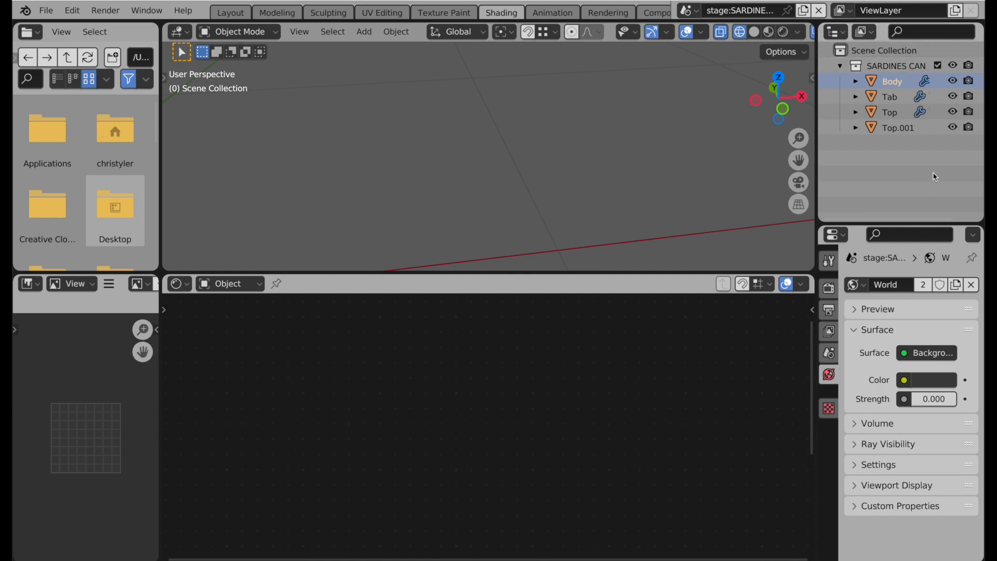
{"action": "key", "text": "a"}
{"action": "left_click", "coordinate": [299, 32]}
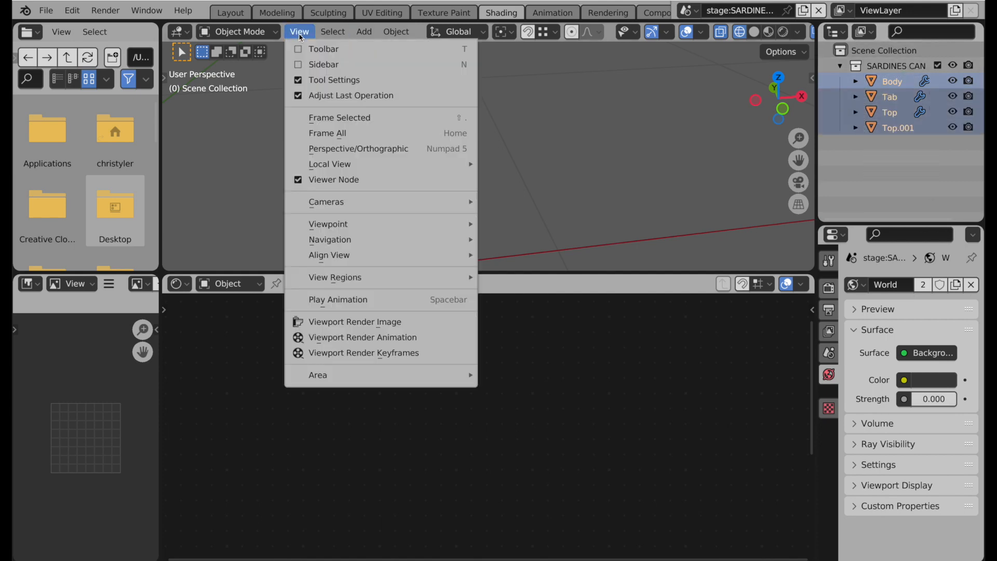
{"action": "left_click", "coordinate": [345, 118]}
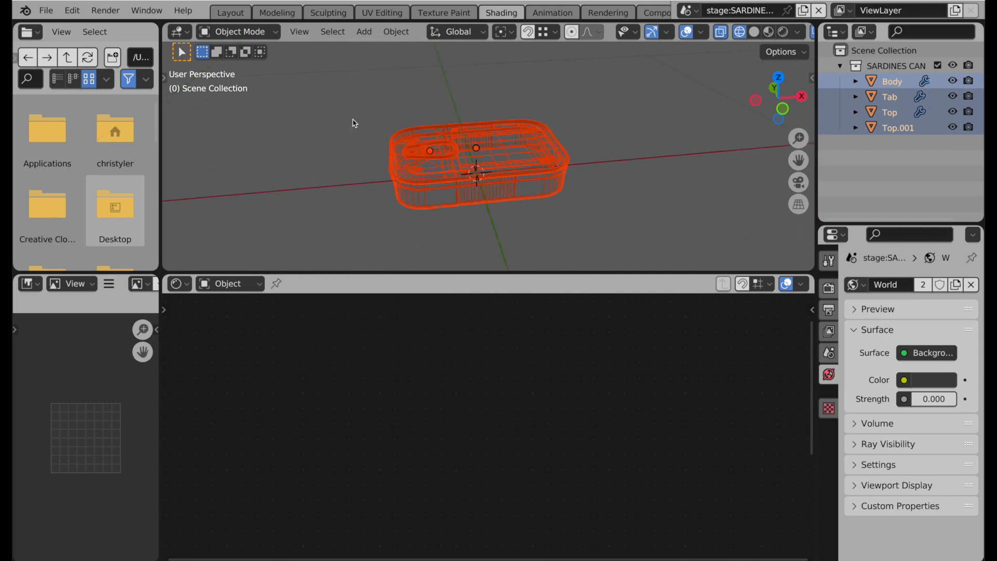
Create a new material for the can's Body and name it Can Body Metal
{"action": "left_click", "coordinate": [422, 205]}
{"action": "middle_click_drag", "start_coordinate": [427, 214], "coordinate": [512, 174]}
{"action": "scroll", "coordinate": [470, 206], "scroll_direction": "up", "scroll_amount": 5}
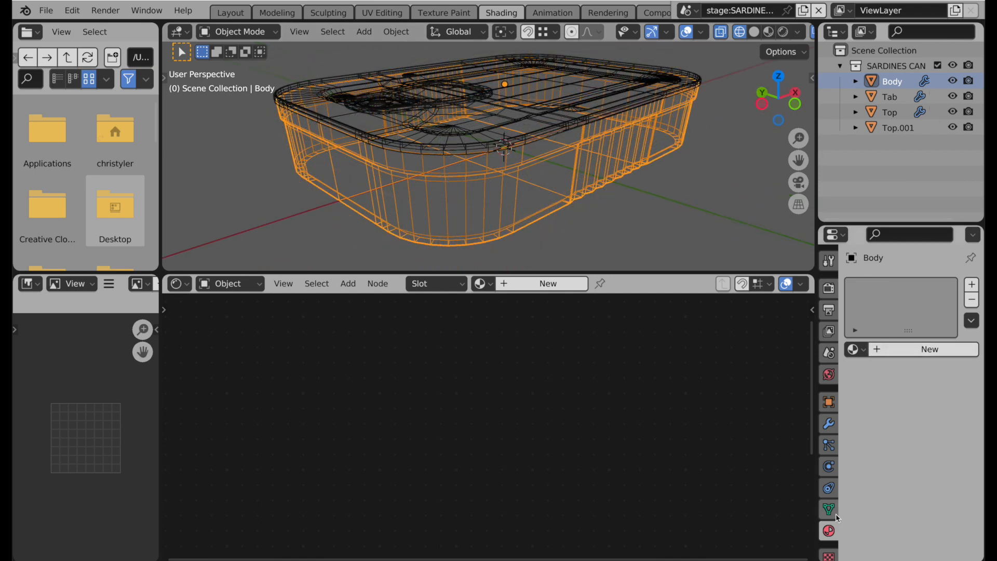
{"action": "left_click", "coordinate": [918, 353]}
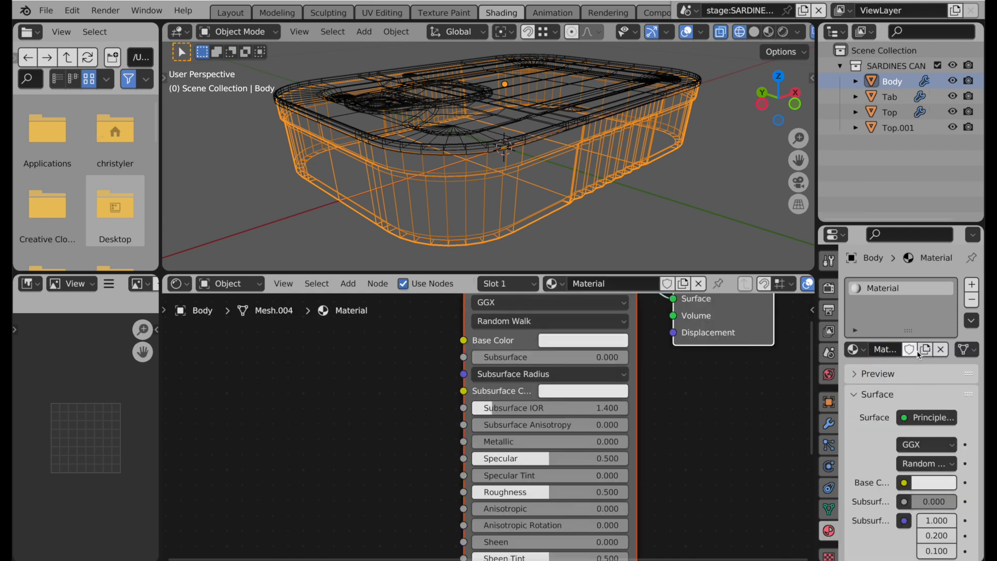
{"action": "double_click", "coordinate": [875, 290]}
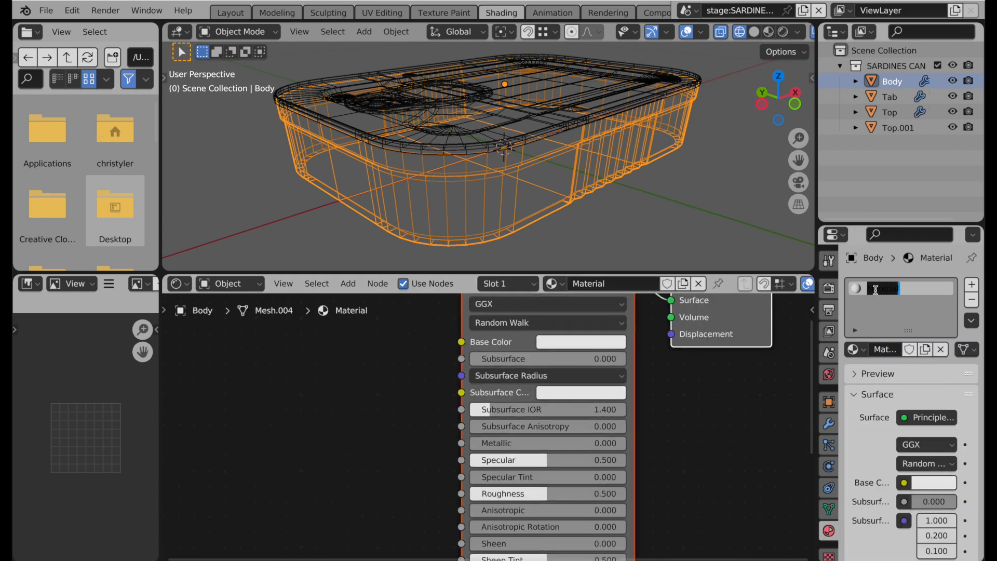
{"action": "type", "text": "Can Body Metal"}
{"action": "key", "text": "Return"}
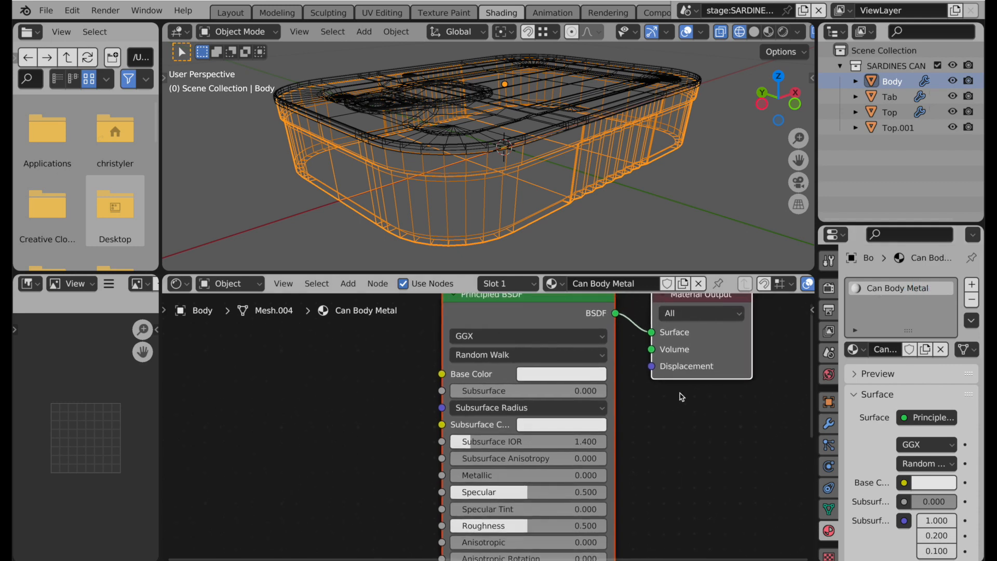
Give Can Body Metal a mid-grey base color, Metallic 1.000, Specular 1.000 and Roughness 0.366
{"action": "left_click", "coordinate": [580, 372]}
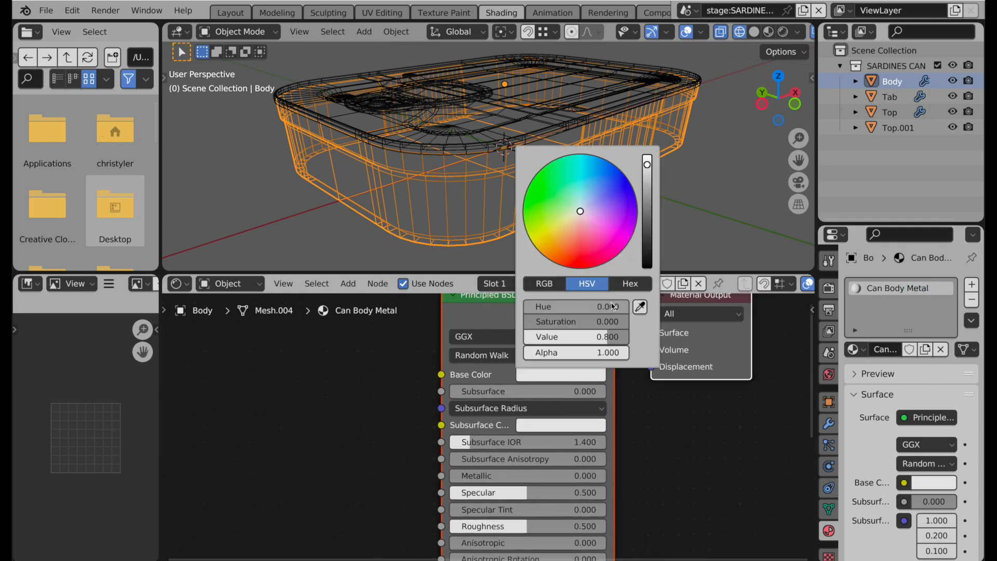
{"action": "left_click_drag", "start_coordinate": [647, 164], "coordinate": [647, 200]}
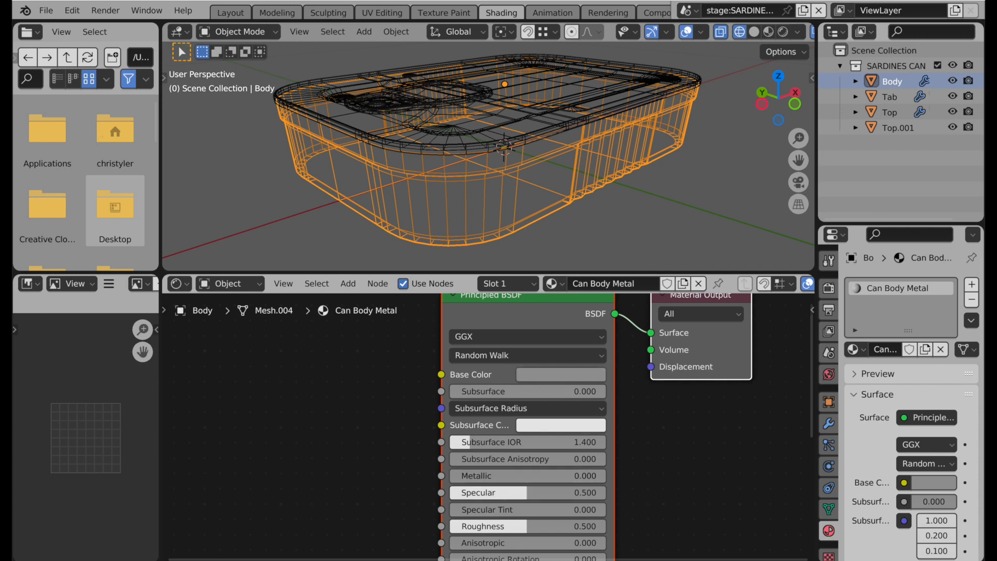
{"action": "left_click_drag", "start_coordinate": [483, 476], "coordinate": [606, 476]}
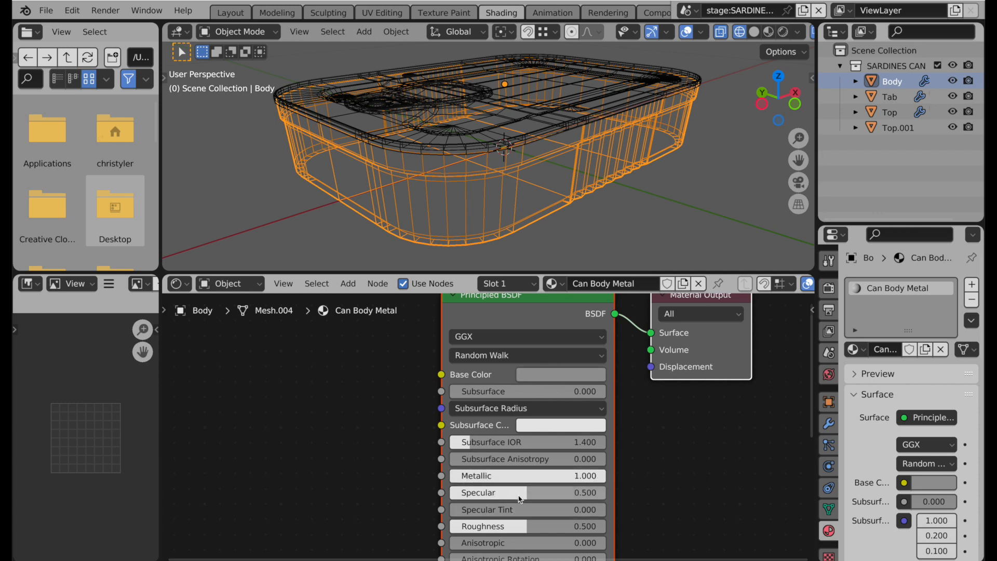
{"action": "left_click_drag", "start_coordinate": [521, 492], "coordinate": [606, 492]}
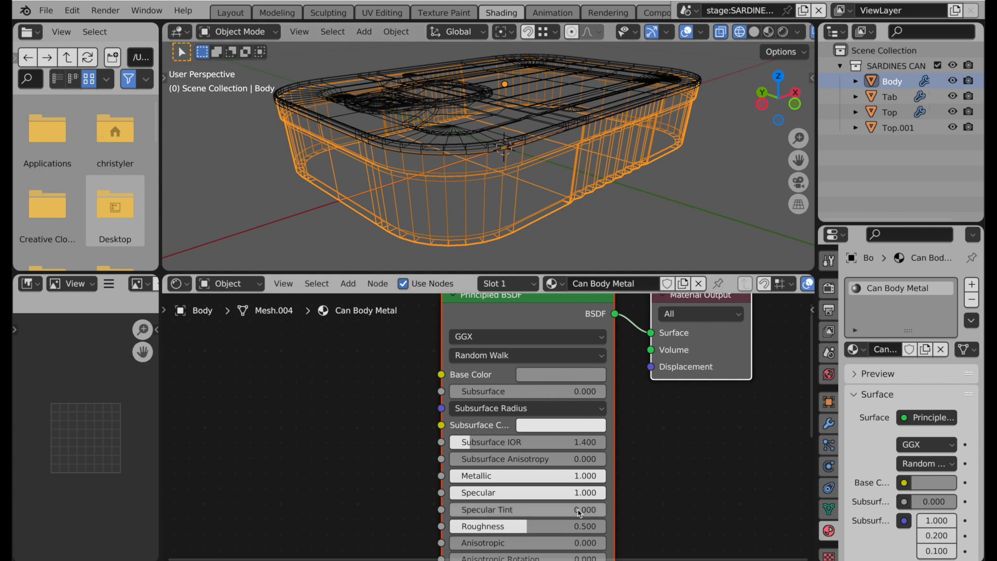
{"action": "scroll", "coordinate": [578, 510], "scroll_direction": "down", "scroll_amount": 3}
{"action": "left_click", "coordinate": [597, 461]}
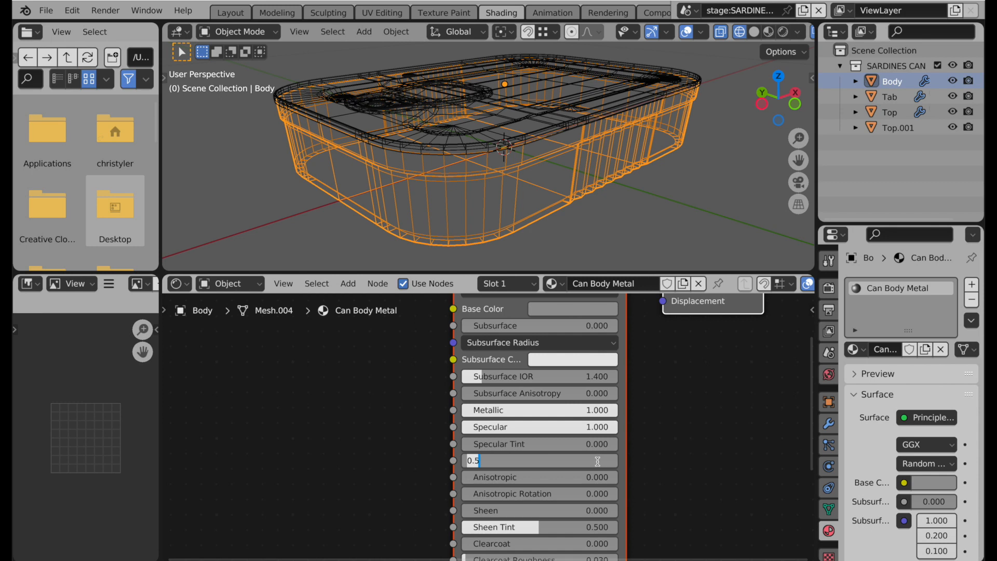
{"action": "type", "text": "0.366"}
{"action": "key", "text": "Return"}
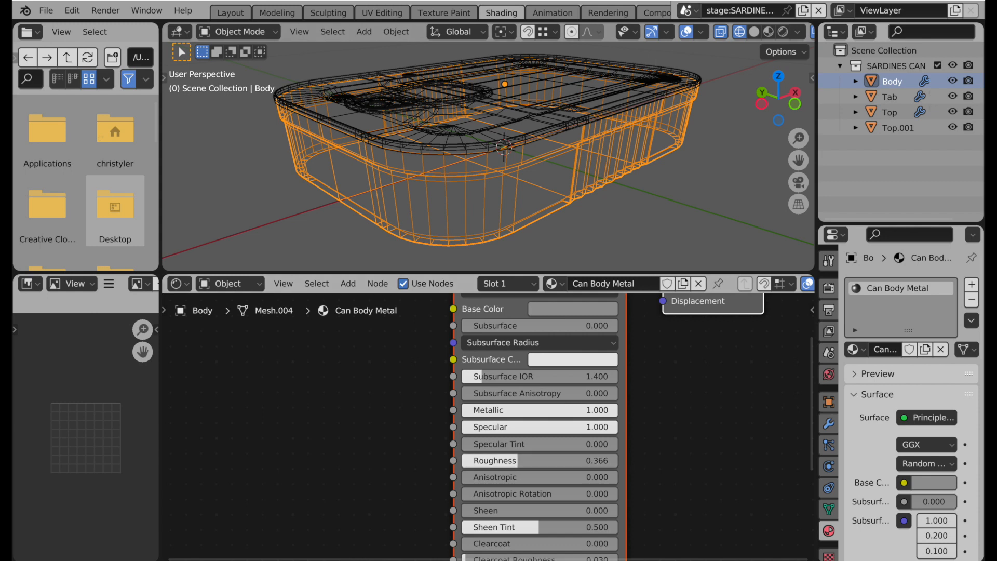
Return to the main scene and check the metal can bodies through the camera in rendered shading
{"action": "left_click", "coordinate": [819, 10]}
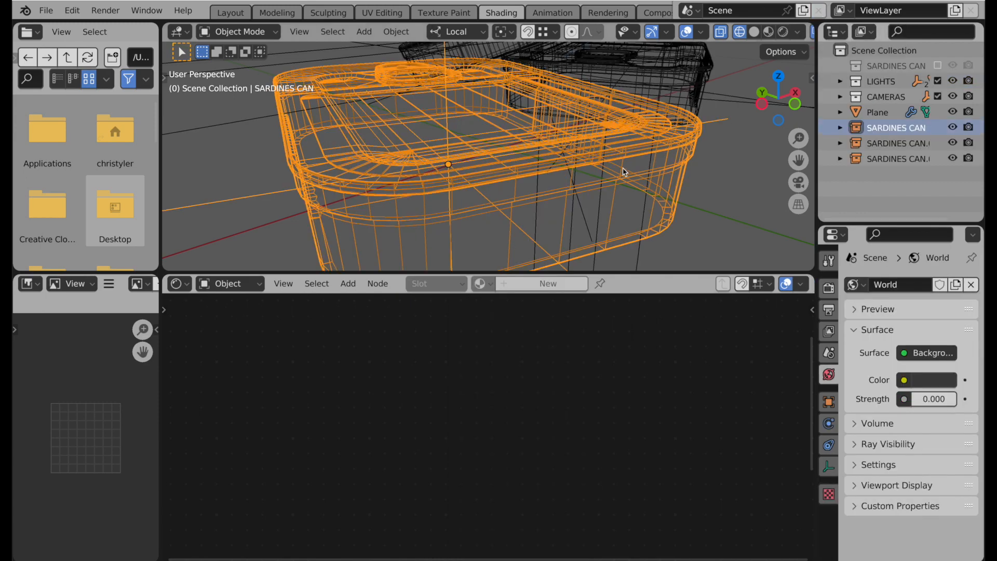
{"action": "left_click", "coordinate": [798, 181]}
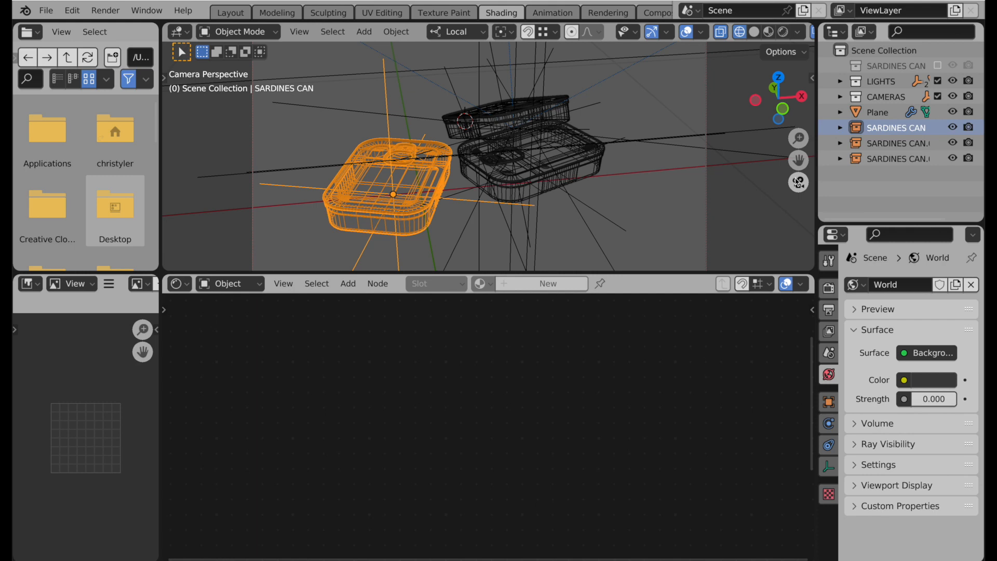
{"action": "left_click", "coordinate": [783, 33]}
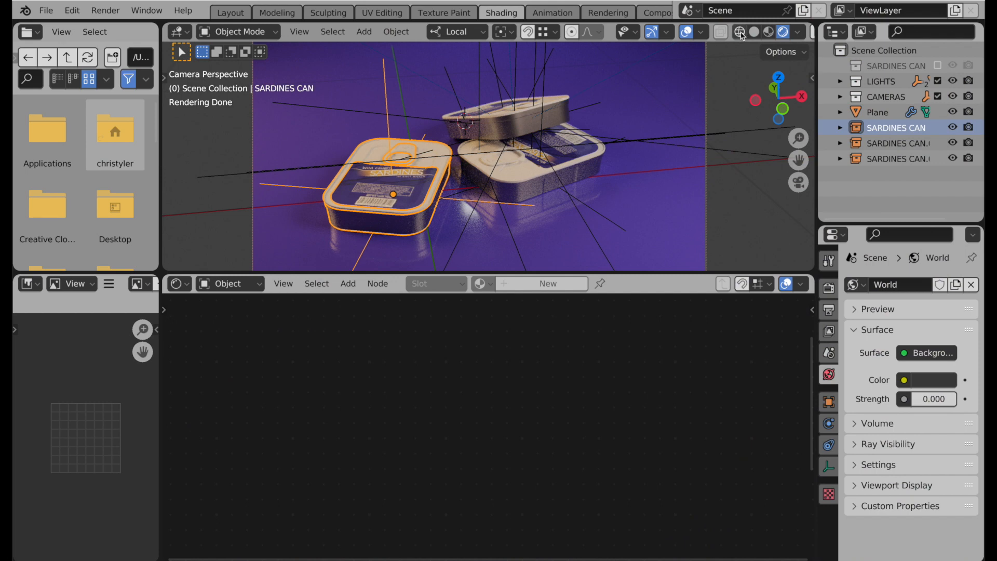
Reopen the SARDINES CAN instance's collection for editing in wireframe and assign the existing Can Body Metal material to the Tab
{"action": "left_click", "coordinate": [740, 33]}
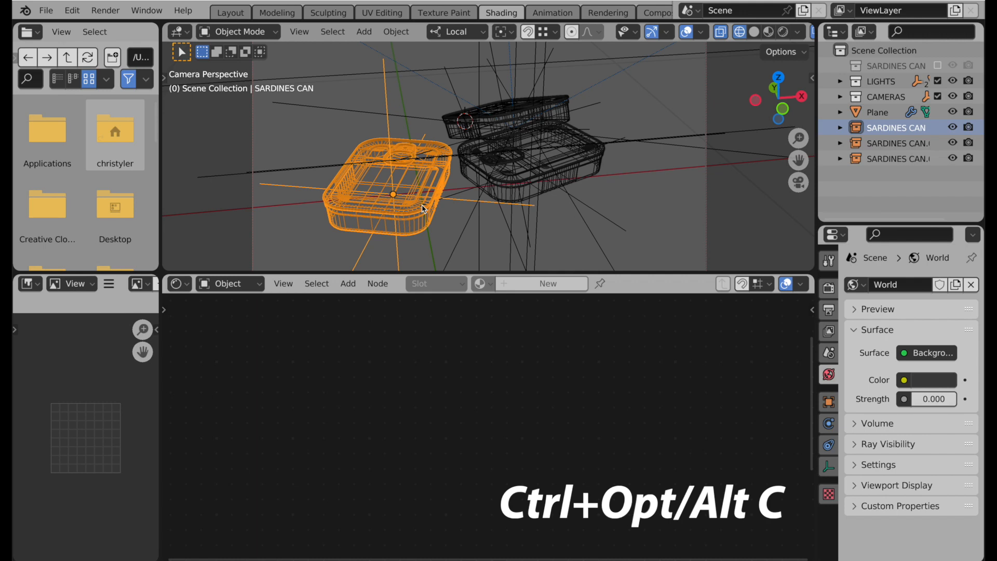
{"action": "key", "text": "ctrl+alt+c"}
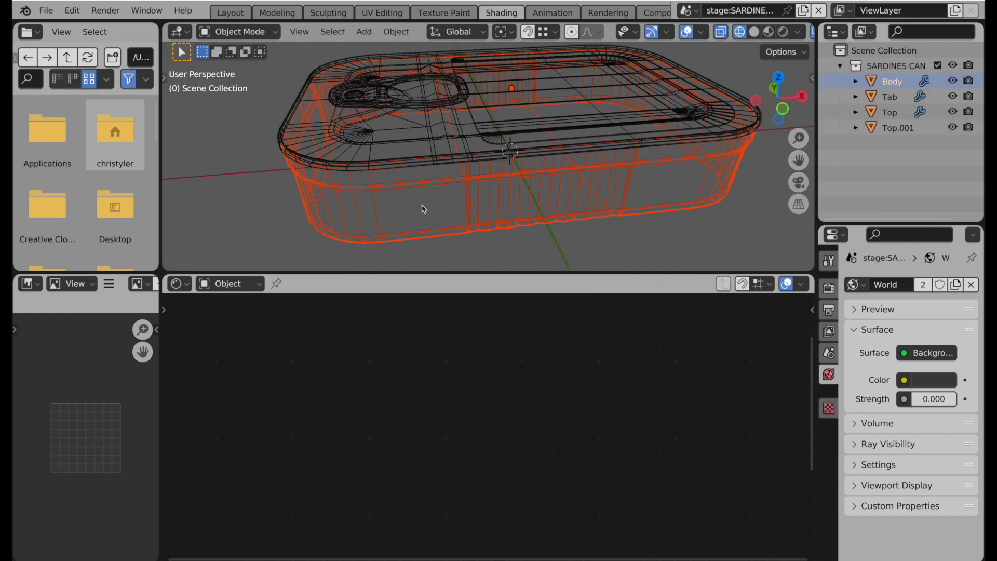
{"action": "left_click", "coordinate": [415, 110]}
{"action": "left_click", "coordinate": [404, 109]}
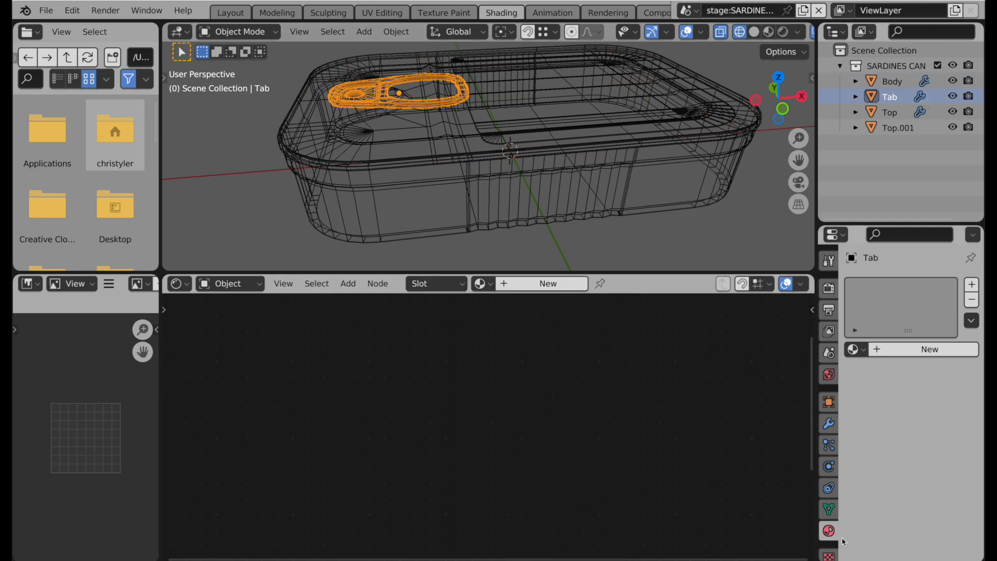
{"action": "left_click", "coordinate": [854, 350]}
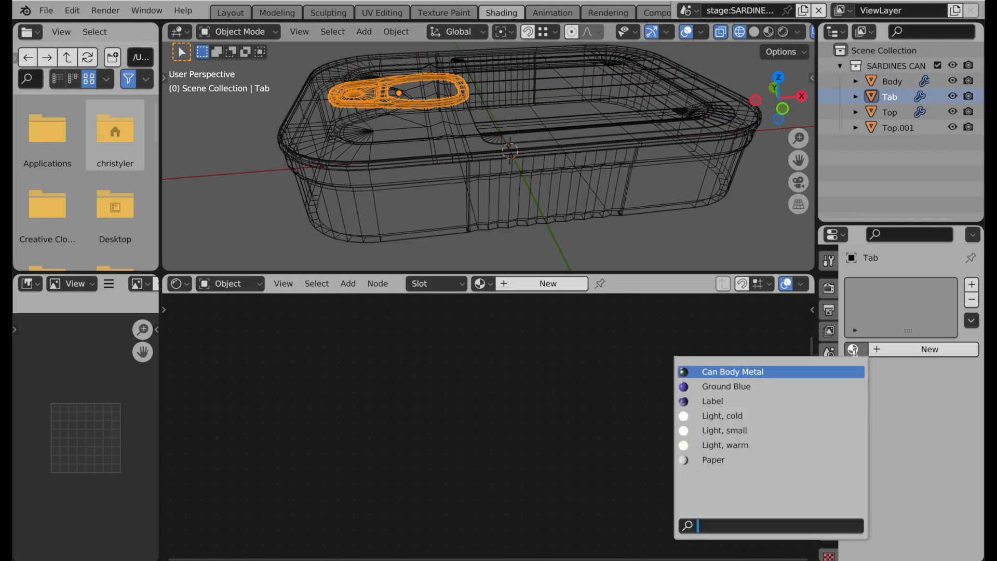
{"action": "left_click", "coordinate": [741, 372]}
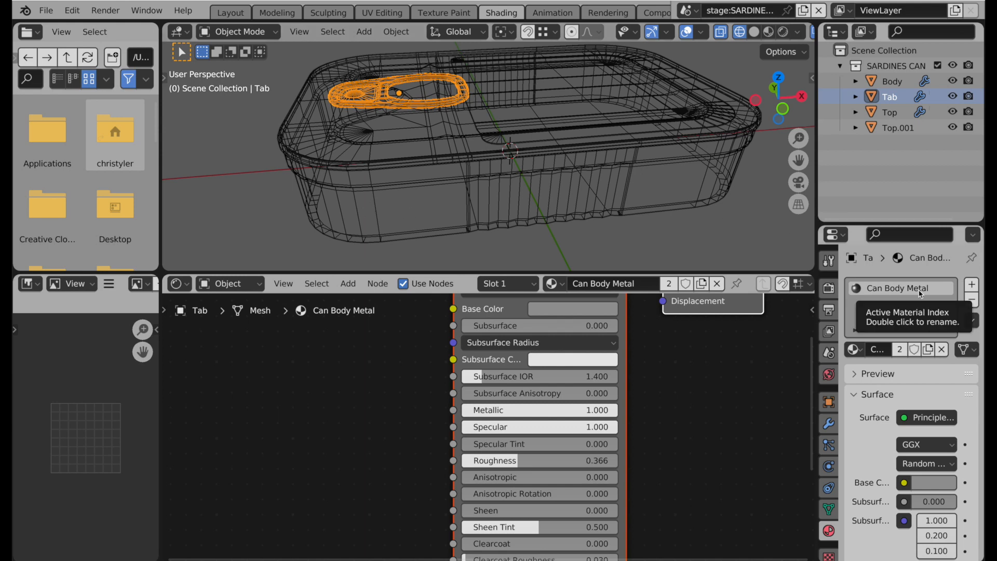
Make the Tab's material an independent copy and rename it Can Tab Metal
{"action": "left_click", "coordinate": [900, 349]}
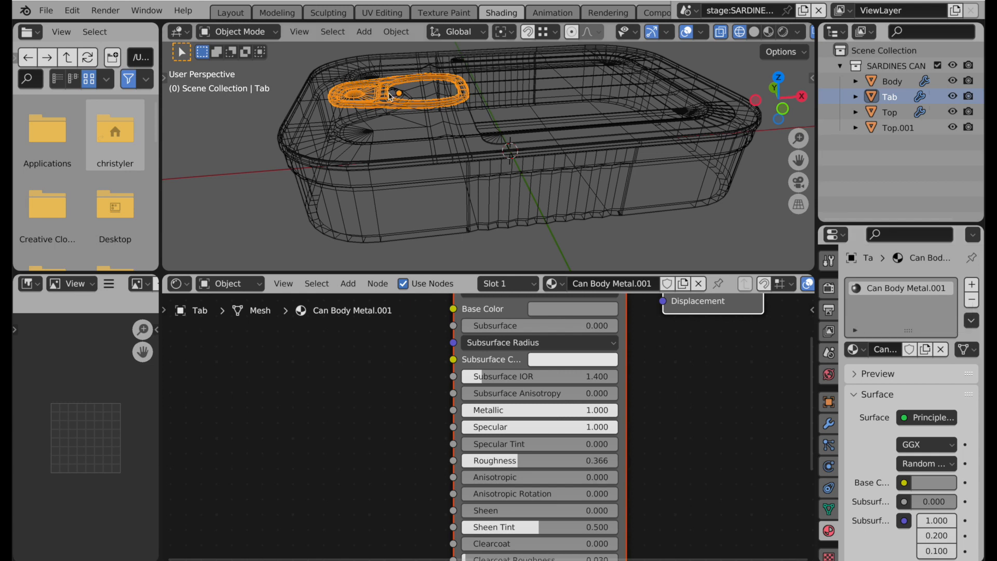
{"action": "double_click", "coordinate": [900, 289]}
{"action": "type", "text": "Can Tab Metal"}
{"action": "key", "text": "Return"}
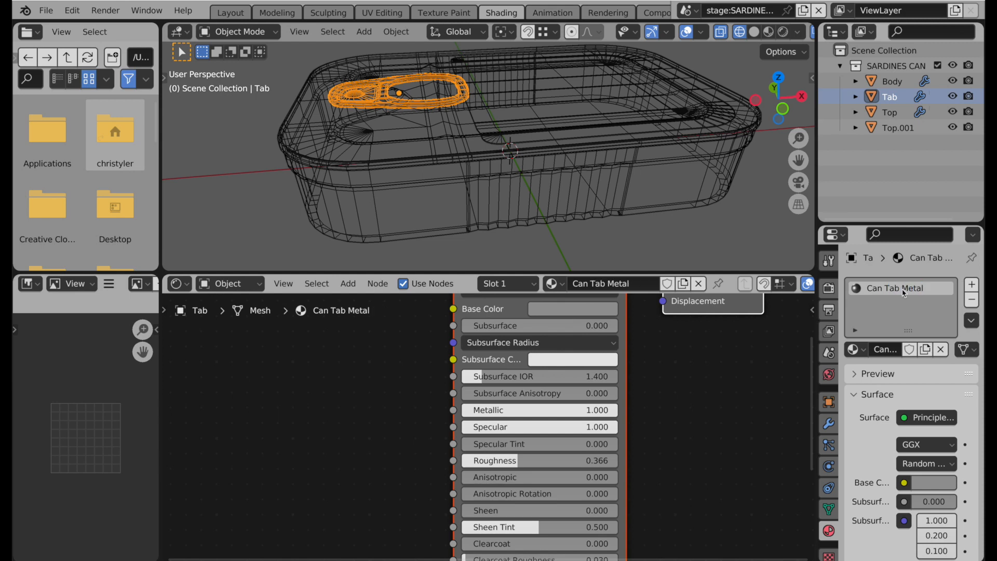
Return to the main scene and check the metal can tabs through the camera in rendered shading
{"action": "left_click", "coordinate": [819, 10]}
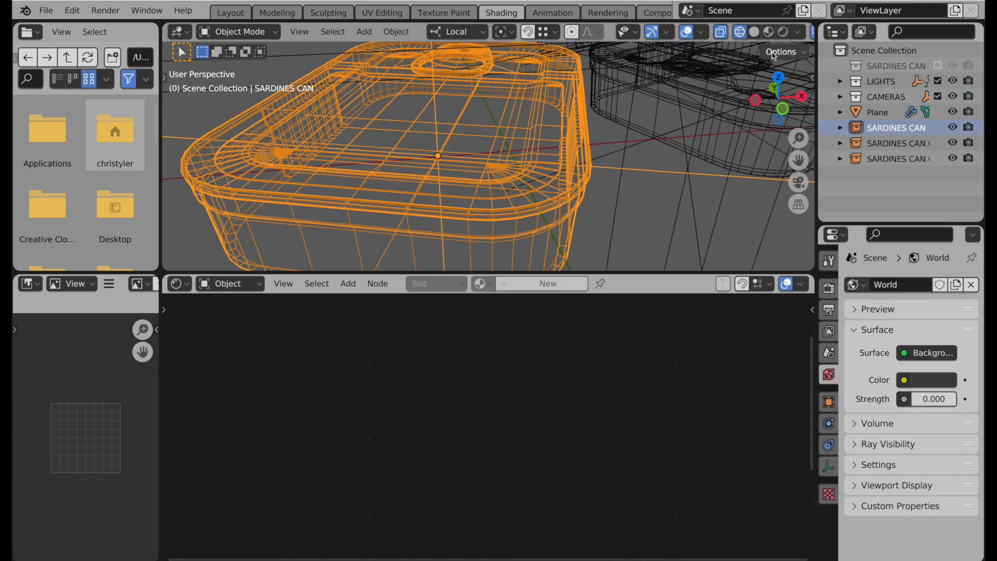
{"action": "left_click", "coordinate": [799, 182]}
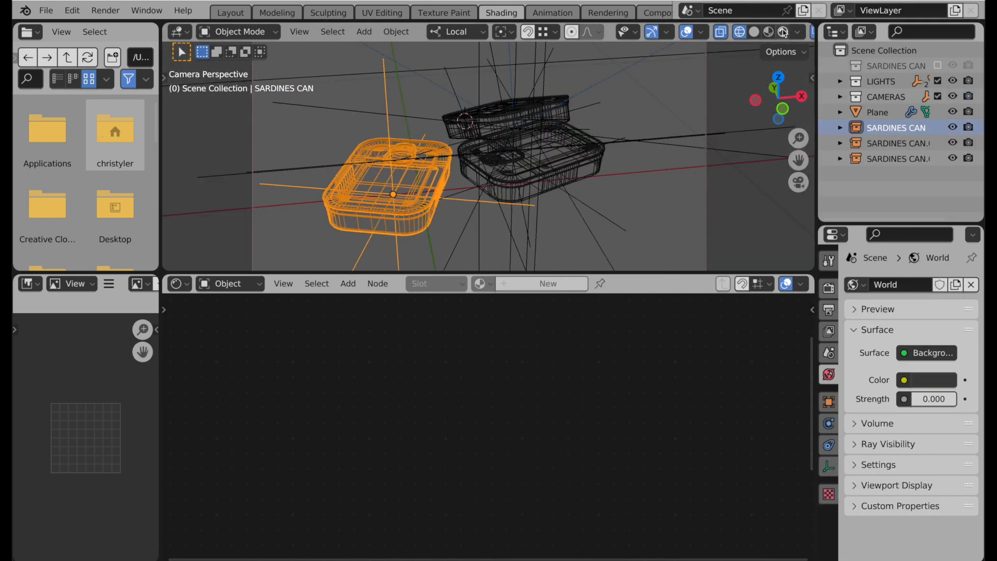
{"action": "left_click", "coordinate": [783, 32]}
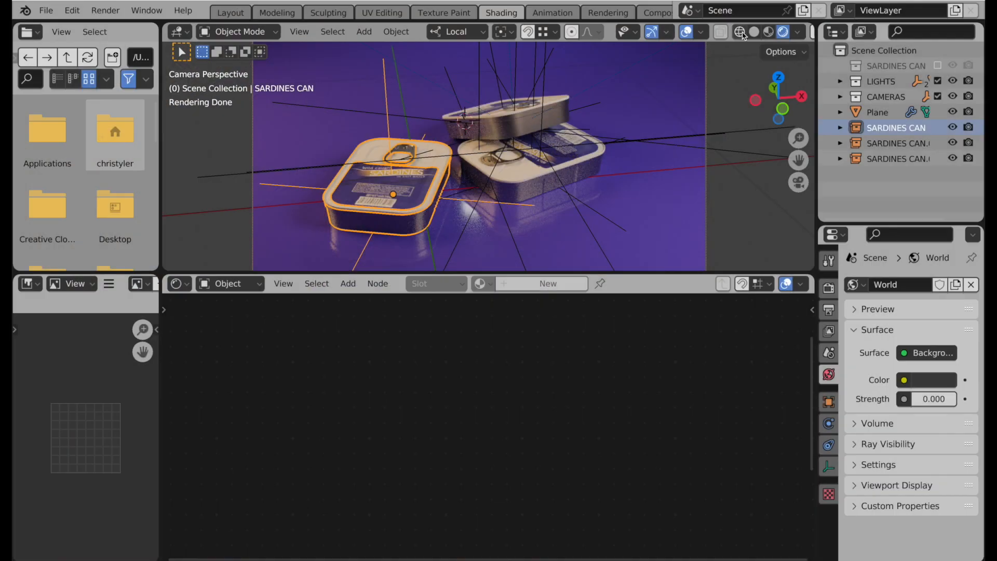
Reopen the SARDINES CAN collection for editing in wireframe, select the can's Top and turn off X-ray
{"action": "left_click", "coordinate": [740, 32]}
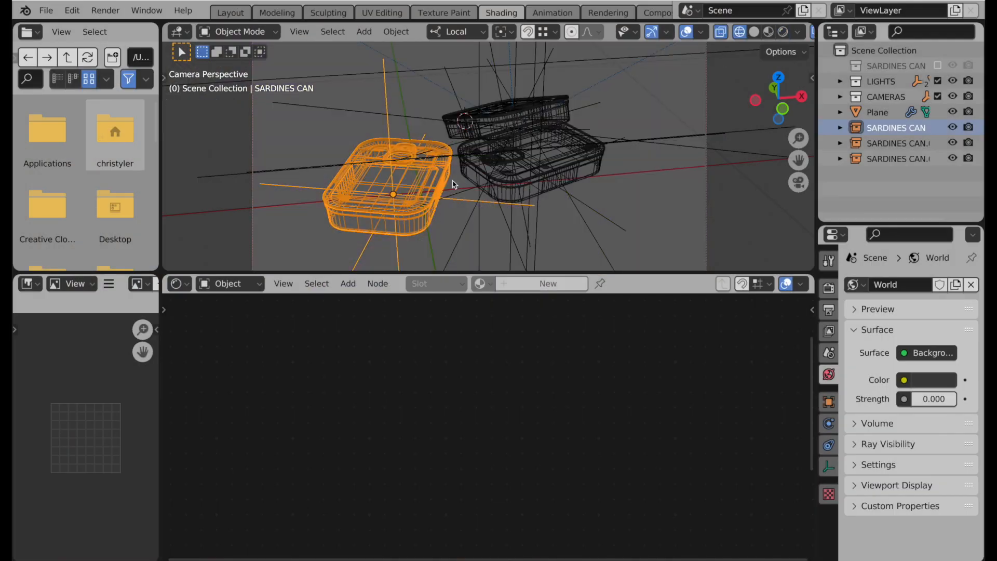
{"action": "key", "text": "ctrl+alt+c"}
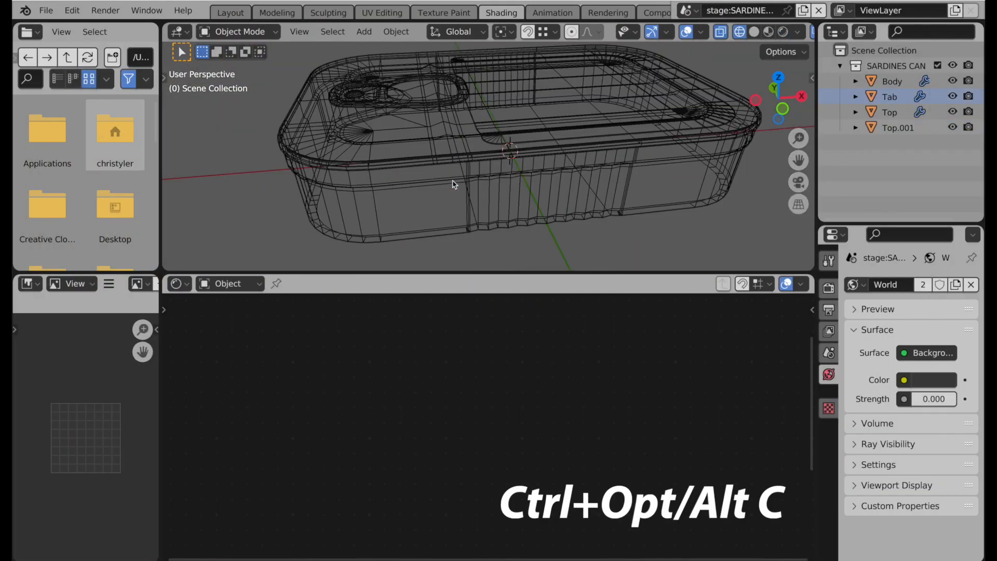
{"action": "left_click", "coordinate": [415, 160]}
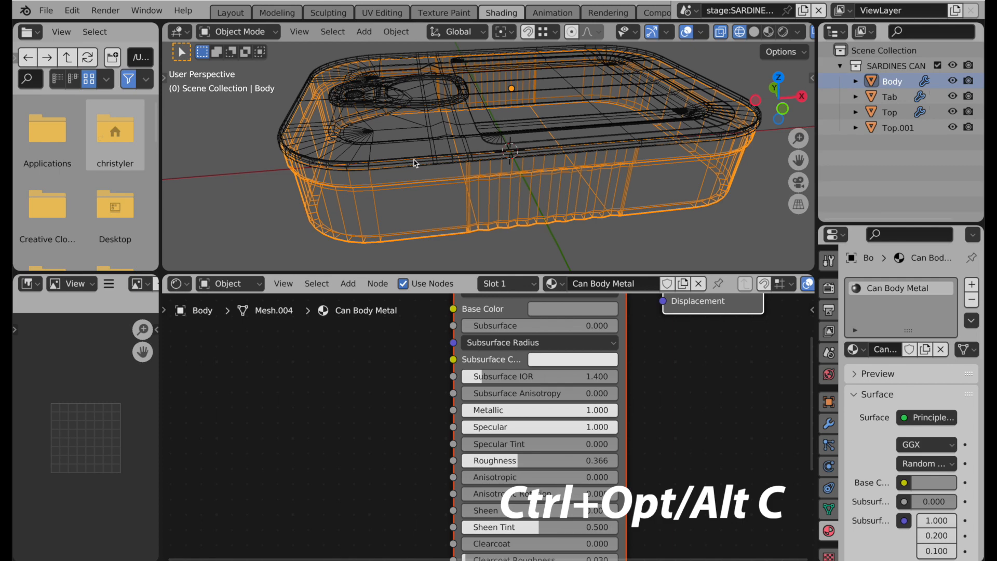
{"action": "left_click", "coordinate": [315, 128]}
{"action": "middle_click_drag", "start_coordinate": [318, 133], "coordinate": [342, 154]}
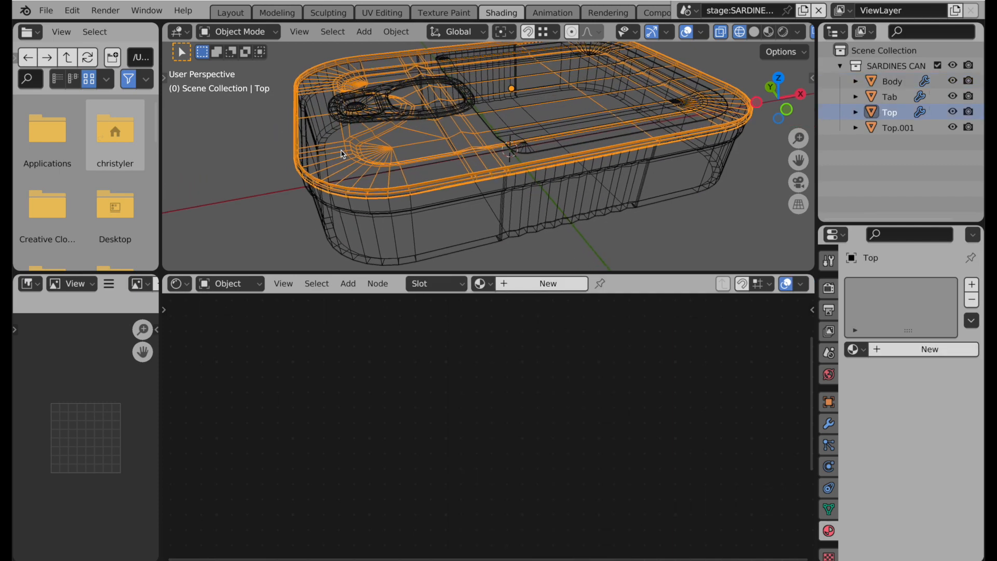
{"action": "key", "text": "alt+z"}
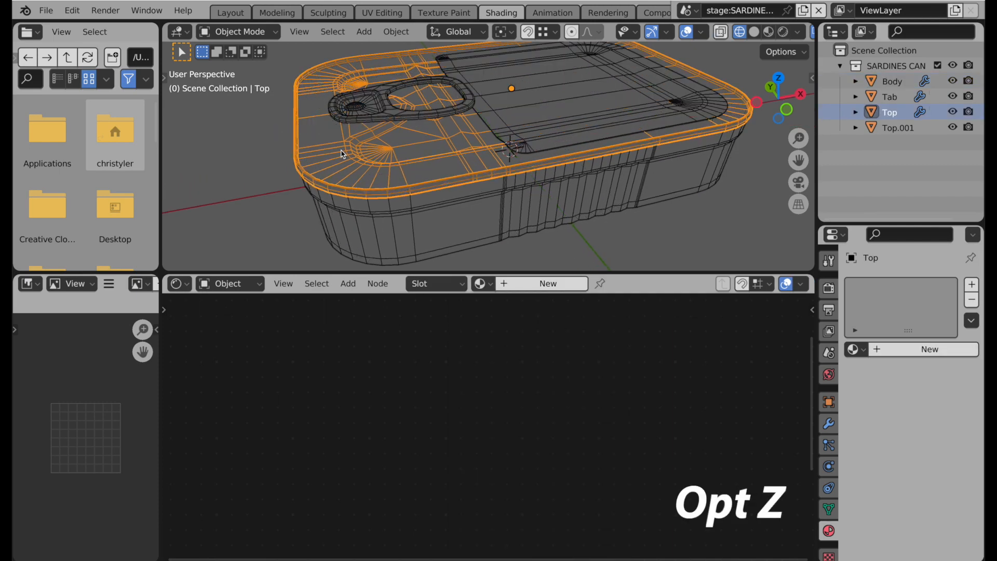
Place the 3D cursor on the Top's outer rim near the rounded corner and lock the view to the 3D cursor
{"action": "scroll", "coordinate": [325, 166], "scroll_direction": "up", "scroll_amount": 5}
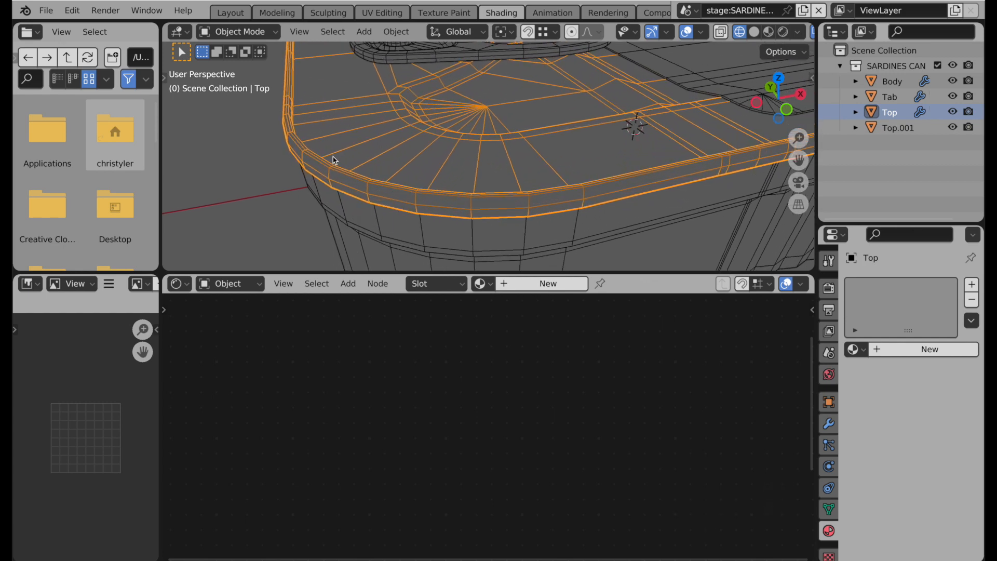
{"action": "middle_click_drag", "start_coordinate": [319, 156], "coordinate": [400, 155], "text": "shift"}
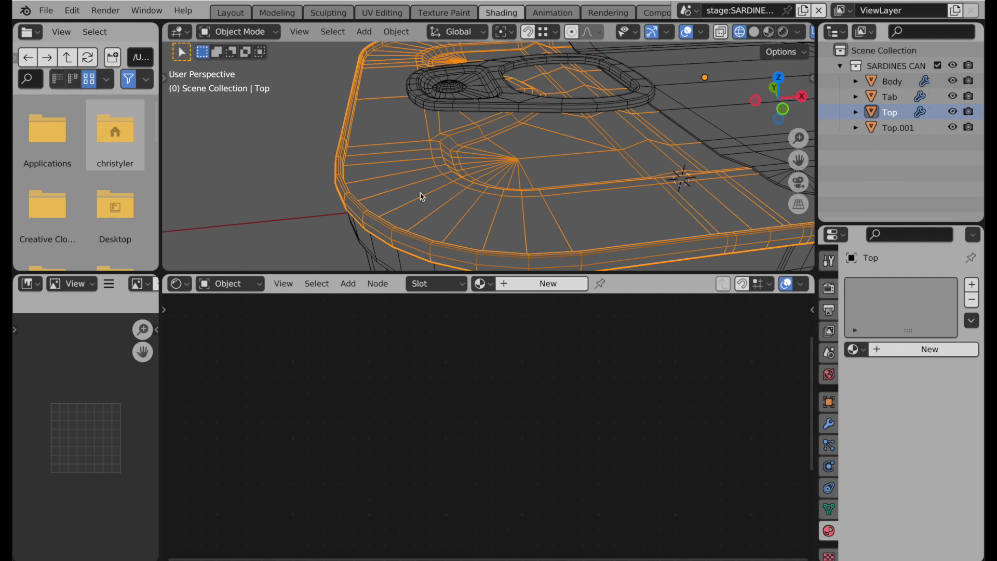
{"action": "middle_click_drag", "start_coordinate": [422, 196], "coordinate": [420, 169]}
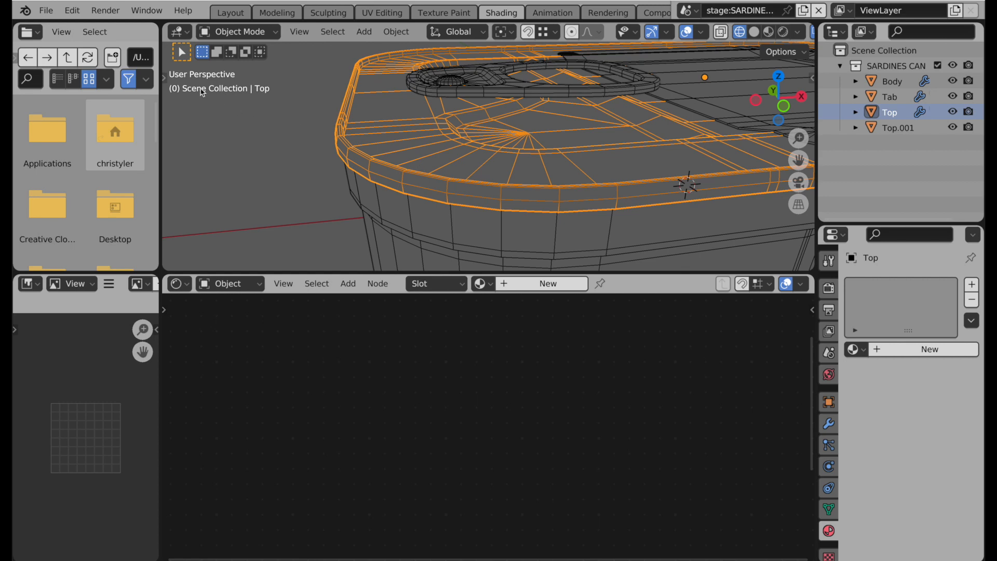
{"action": "left_click", "coordinate": [164, 77]}
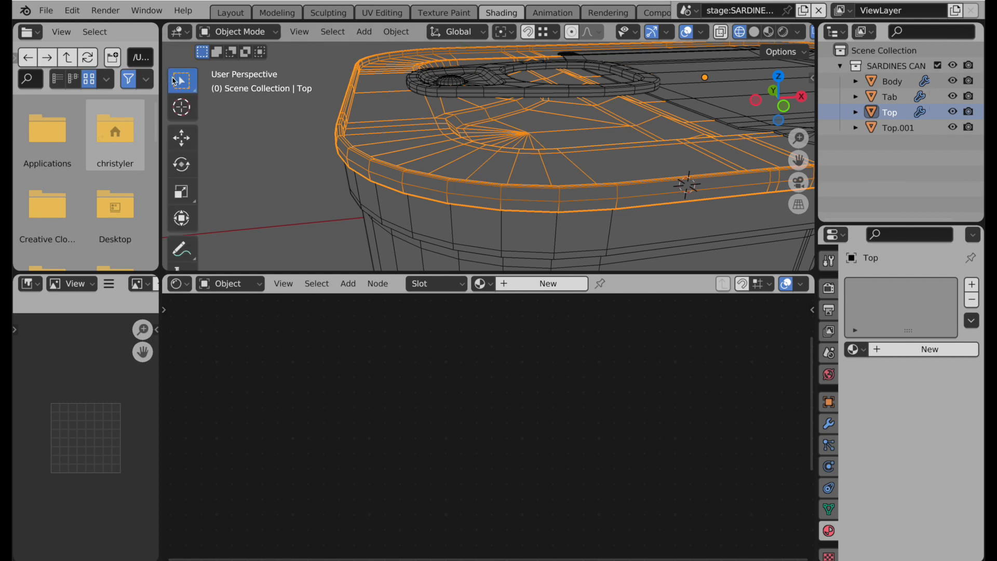
{"action": "left_click", "coordinate": [184, 109]}
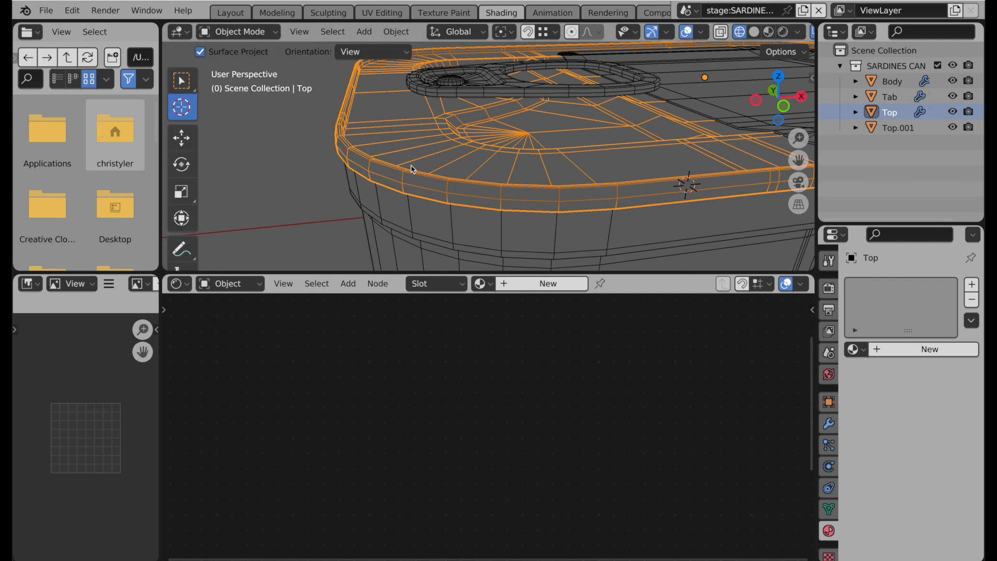
{"action": "left_click_drag", "start_coordinate": [410, 179], "coordinate": [409, 179]}
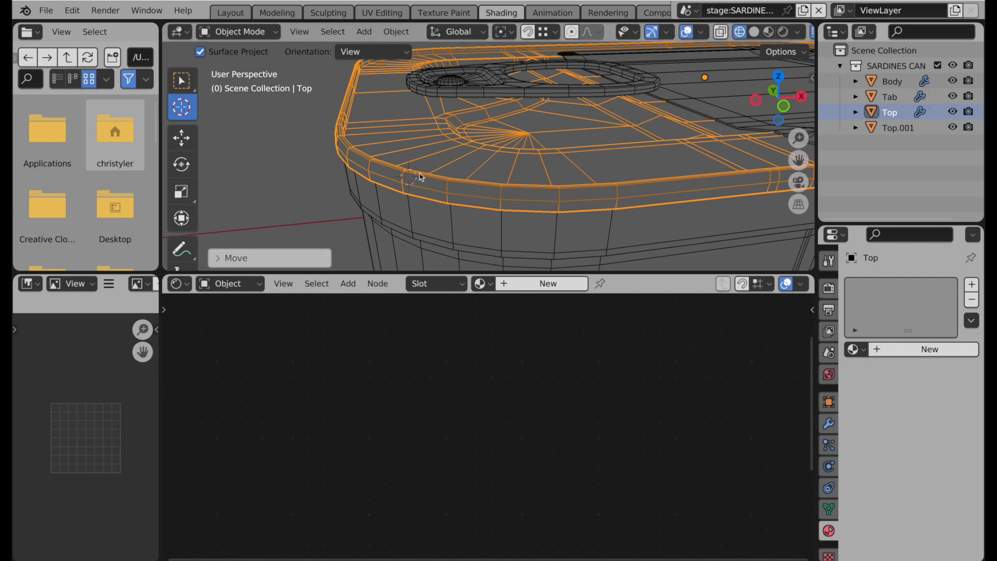
{"action": "key", "text": "n"}
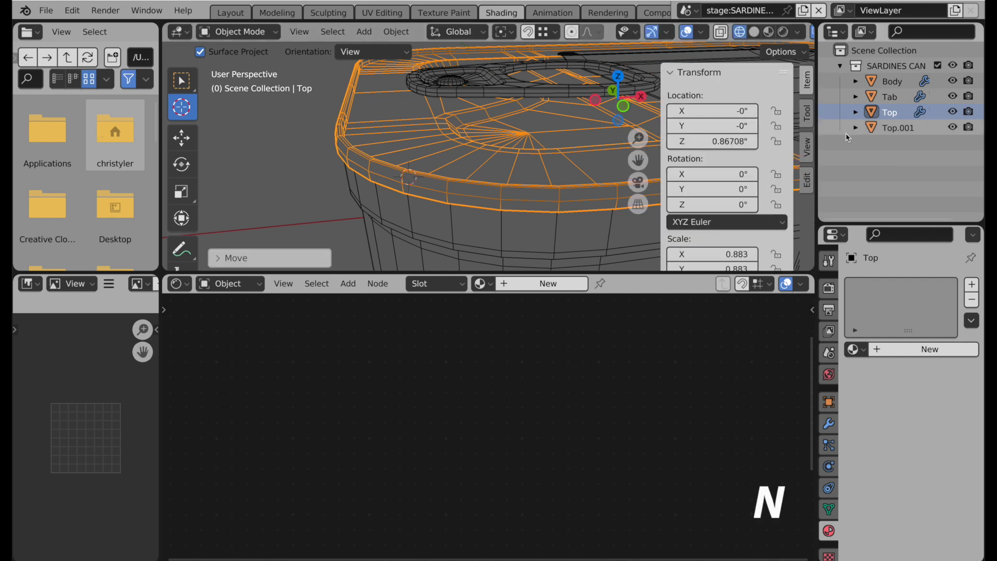
{"action": "left_click", "coordinate": [806, 151]}
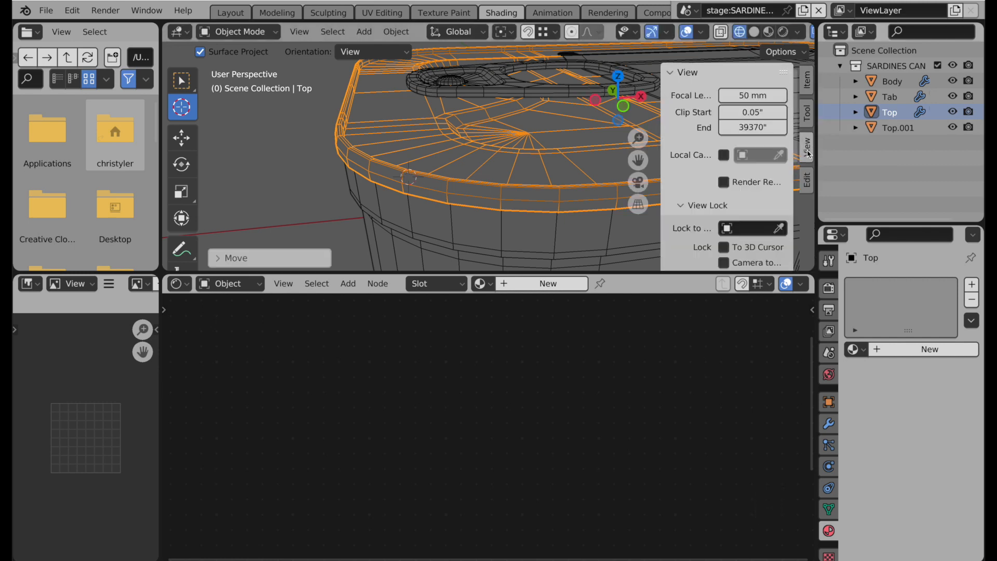
{"action": "left_click", "coordinate": [724, 247]}
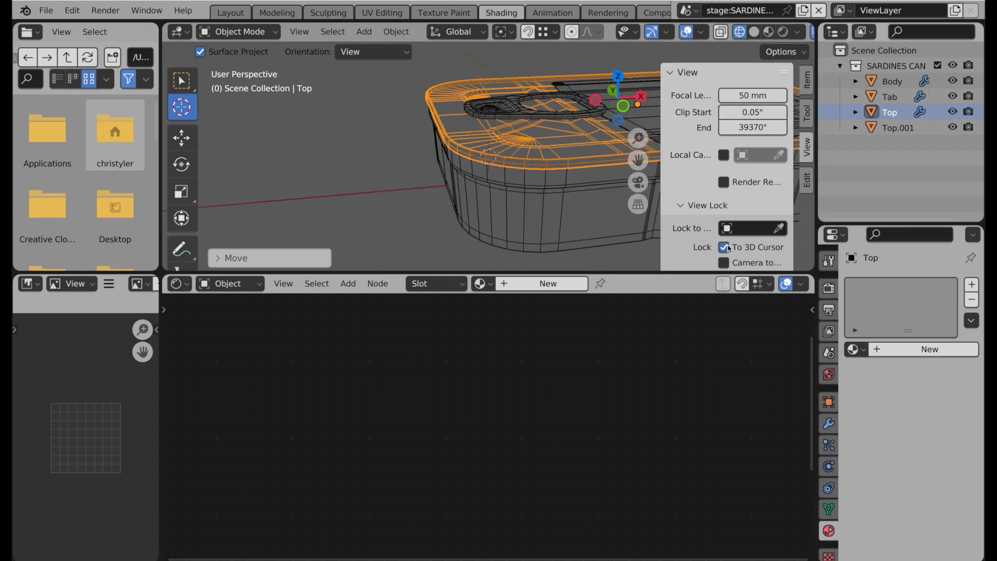
Enter Edit Mode on the Top with face selection and select the narrow face loop along the rim's lower edge
{"action": "scroll", "coordinate": [503, 166], "scroll_direction": "up", "scroll_amount": 4}
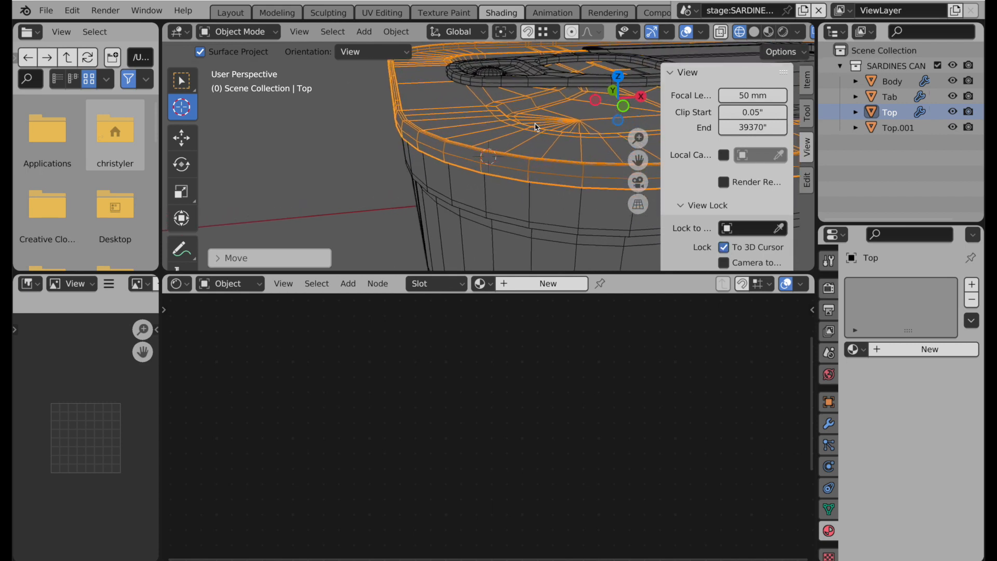
{"action": "middle_click_drag", "start_coordinate": [561, 158], "coordinate": [469, 113]}
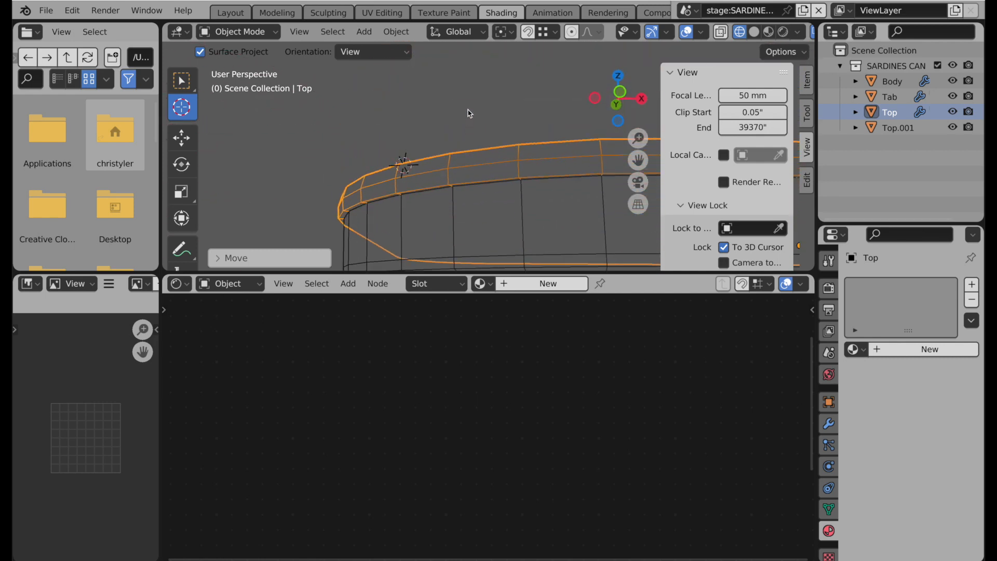
{"action": "key", "text": "Tab"}
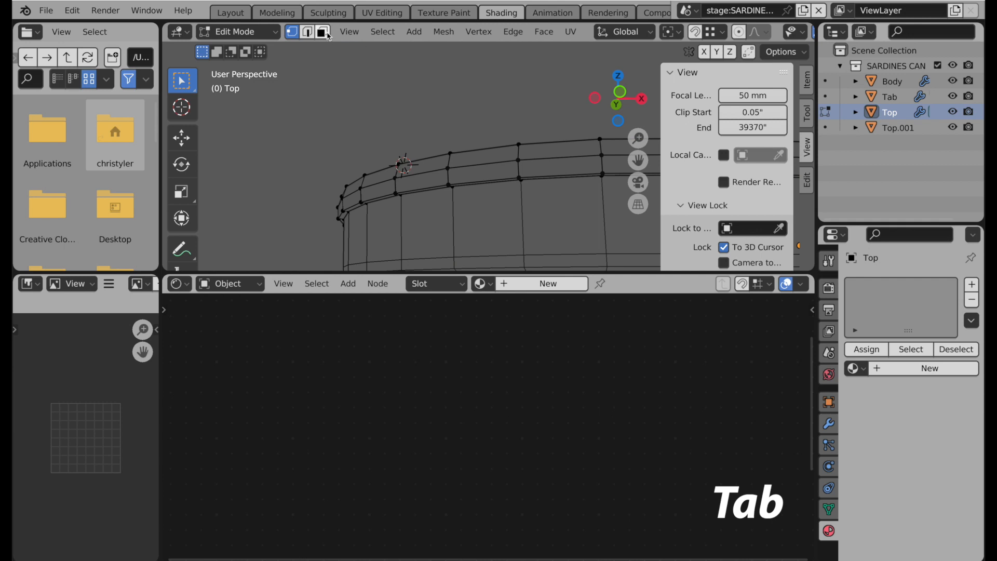
{"action": "left_click", "coordinate": [323, 32]}
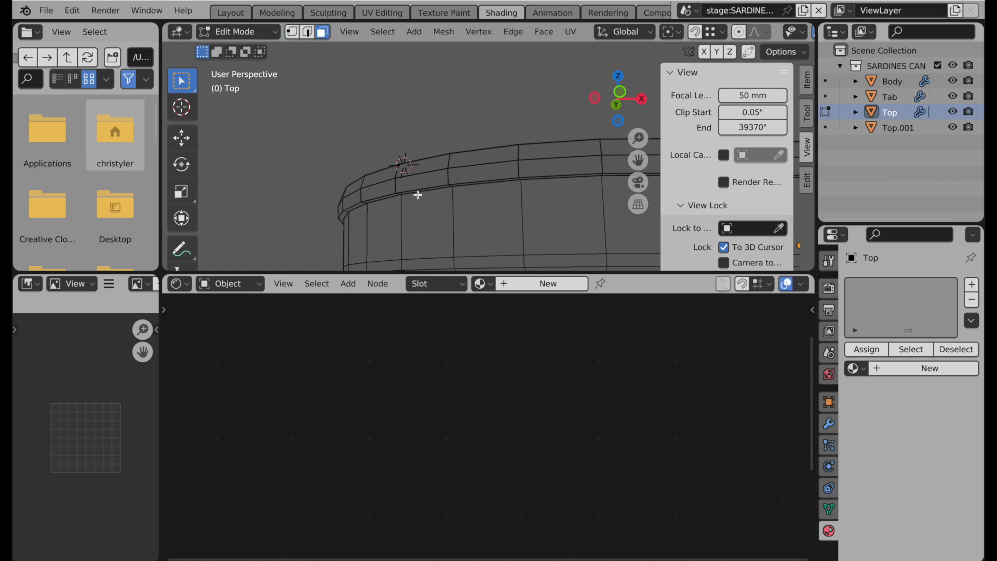
{"action": "scroll", "coordinate": [410, 203], "scroll_direction": "up", "scroll_amount": 5}
{"action": "middle_click_drag", "start_coordinate": [439, 187], "coordinate": [437, 157]}
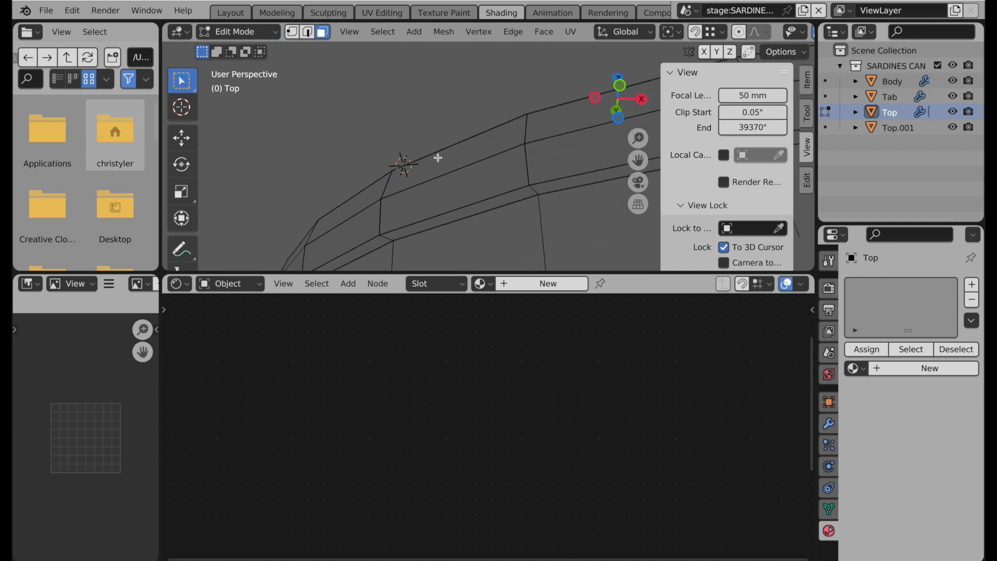
{"action": "left_click", "coordinate": [386, 240], "text": "alt"}
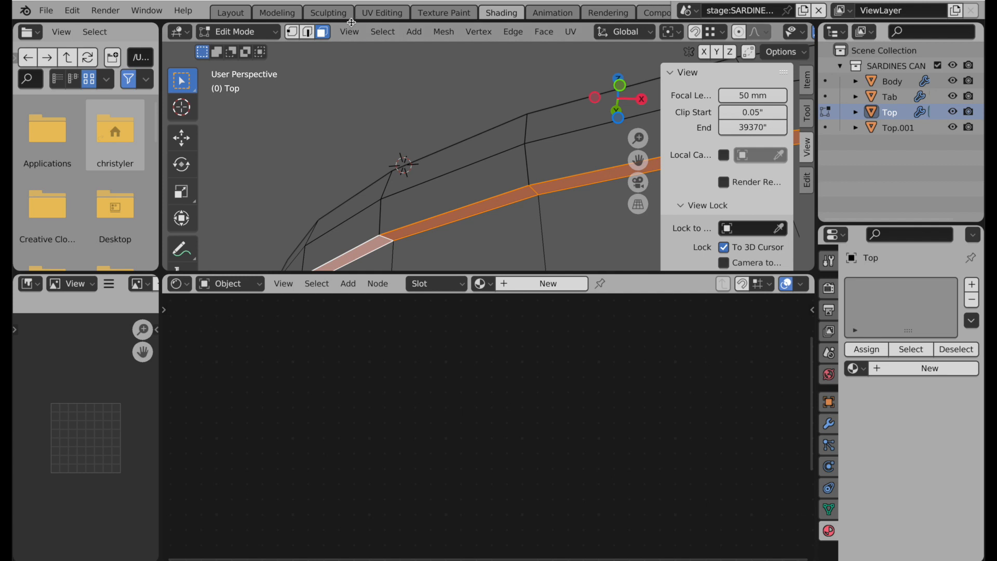
Grow the face selection with Select More, repeating it until the neighbouring loops around the Top's rim are included
{"action": "left_click", "coordinate": [381, 32]}
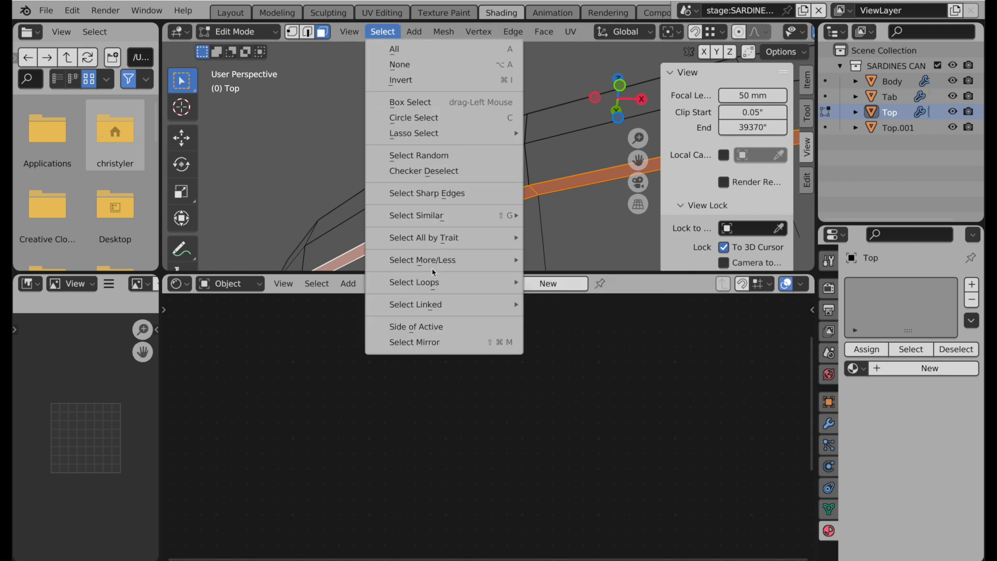
{"action": "mouse_move", "coordinate": [466, 261]}
{"action": "left_click", "coordinate": [555, 259]}
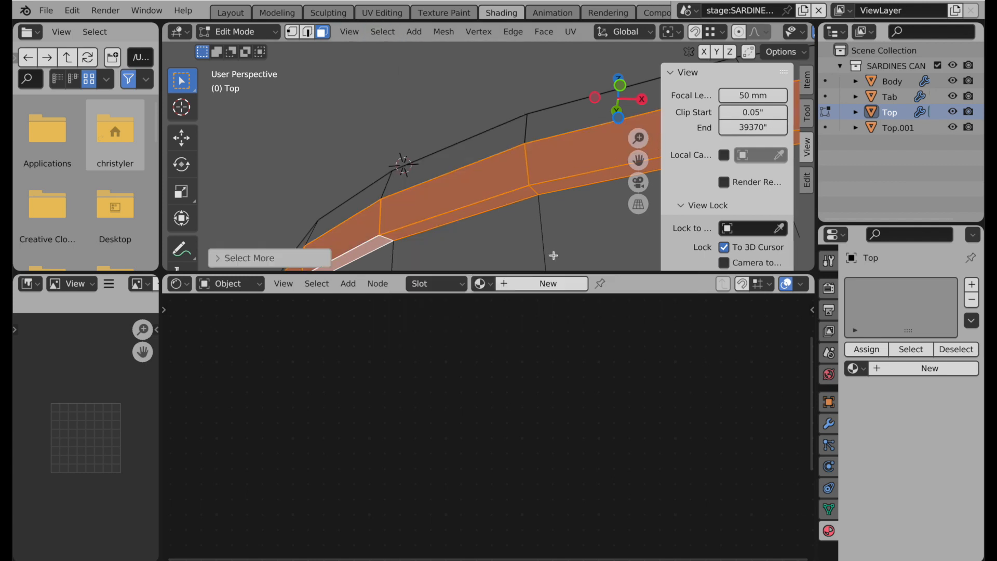
{"action": "middle_click_drag", "start_coordinate": [503, 159], "coordinate": [414, 207]}
{"action": "key", "text": "shift+r"}
{"action": "key", "text": "shift+r"}
{"action": "key", "text": "shift+r"}
{"action": "key", "text": "shift+r"}
{"action": "key", "text": "shift+r"}
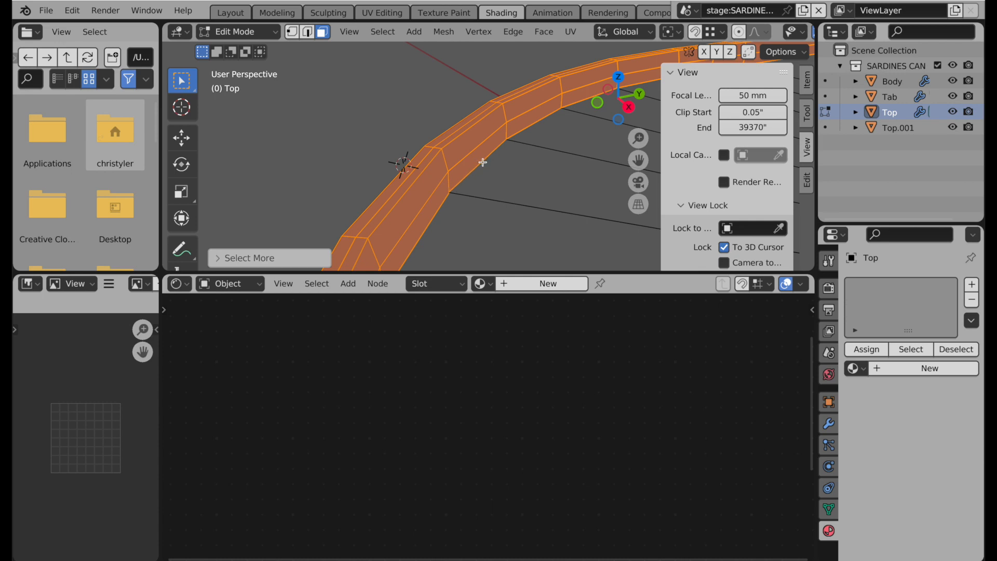
Add two empty material slots to the Top and make the first slot active
{"action": "left_click", "coordinate": [972, 284]}
{"action": "left_click", "coordinate": [972, 284]}
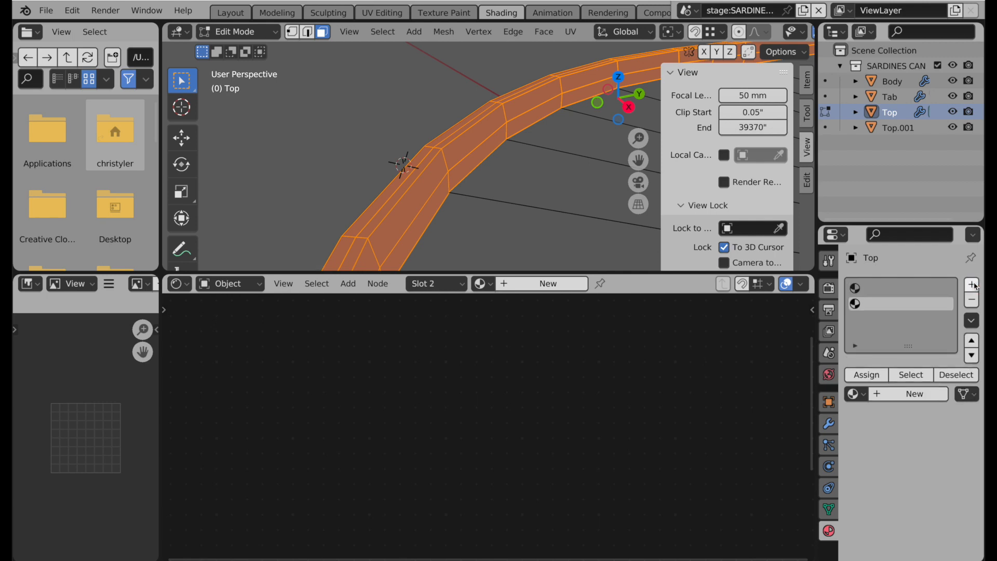
{"action": "left_click", "coordinate": [942, 291]}
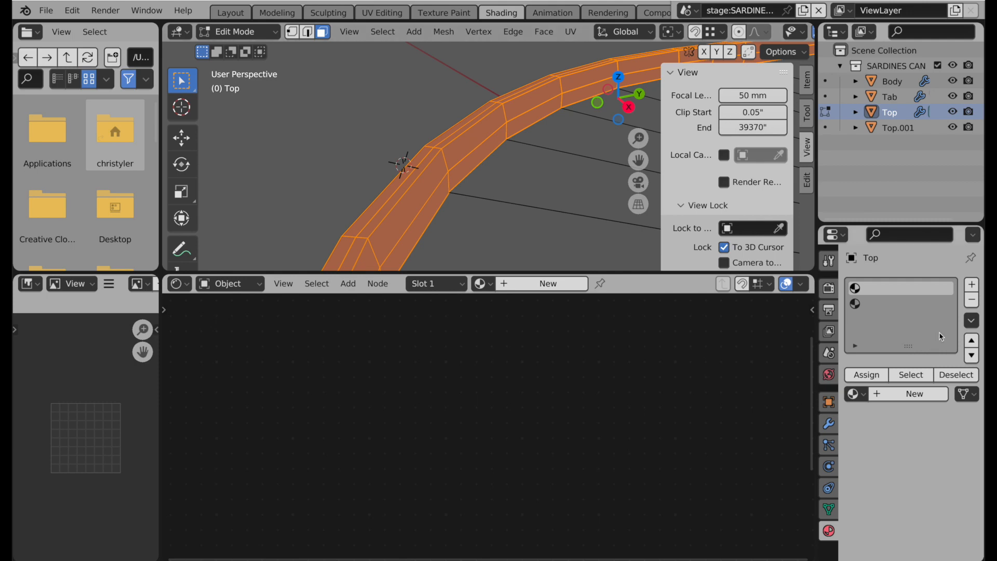
Create a new material in each of the Top's two slots and assign the first slot's material to the selected rim faces
{"action": "left_click", "coordinate": [914, 394]}
{"action": "left_click", "coordinate": [890, 304]}
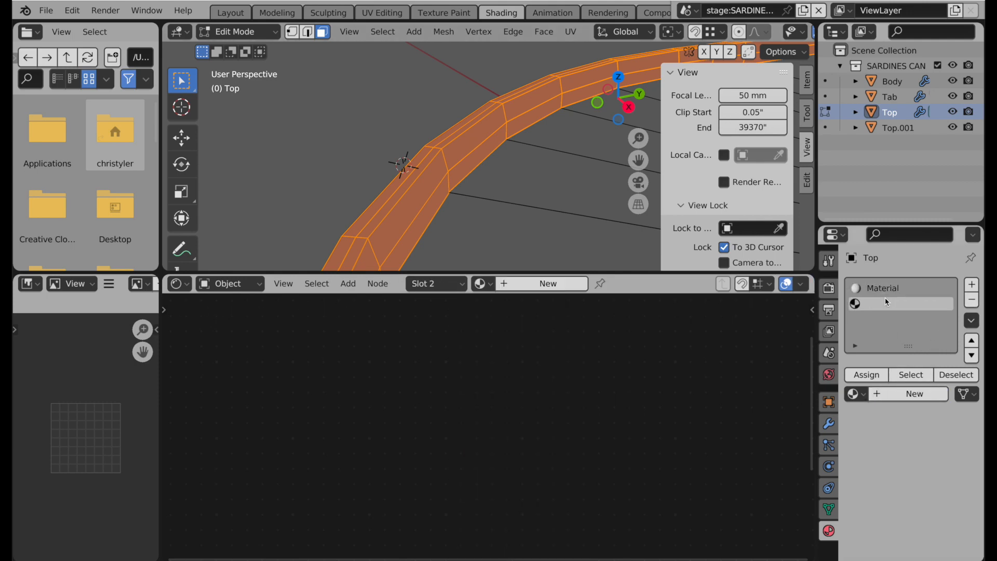
{"action": "left_click", "coordinate": [912, 395]}
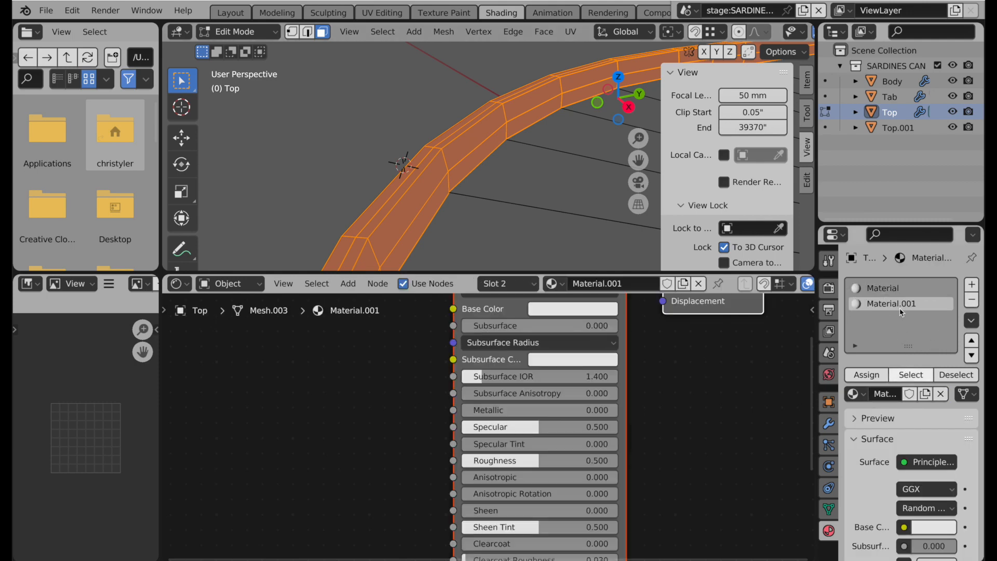
{"action": "left_click", "coordinate": [881, 288]}
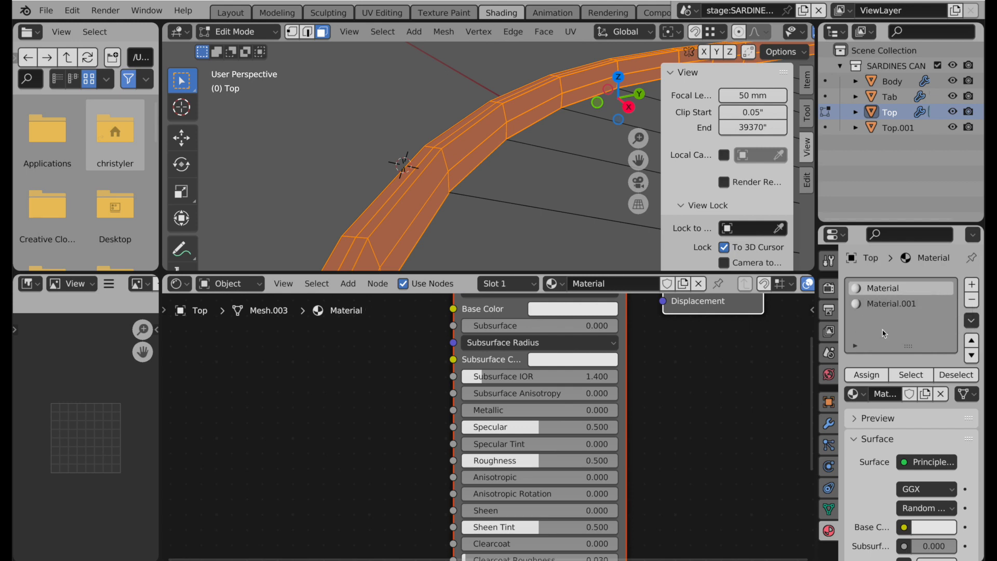
{"action": "left_click", "coordinate": [875, 377]}
Invert the face selection, assign the second slot's material to the Top's inner faces, and clear the selection
{"action": "left_click", "coordinate": [382, 32]}
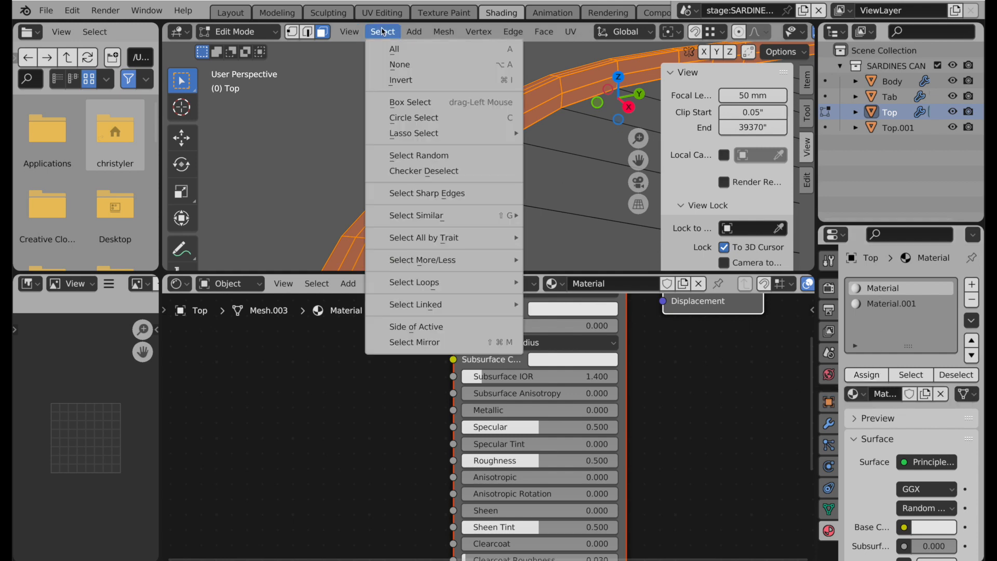
{"action": "left_click", "coordinate": [391, 80]}
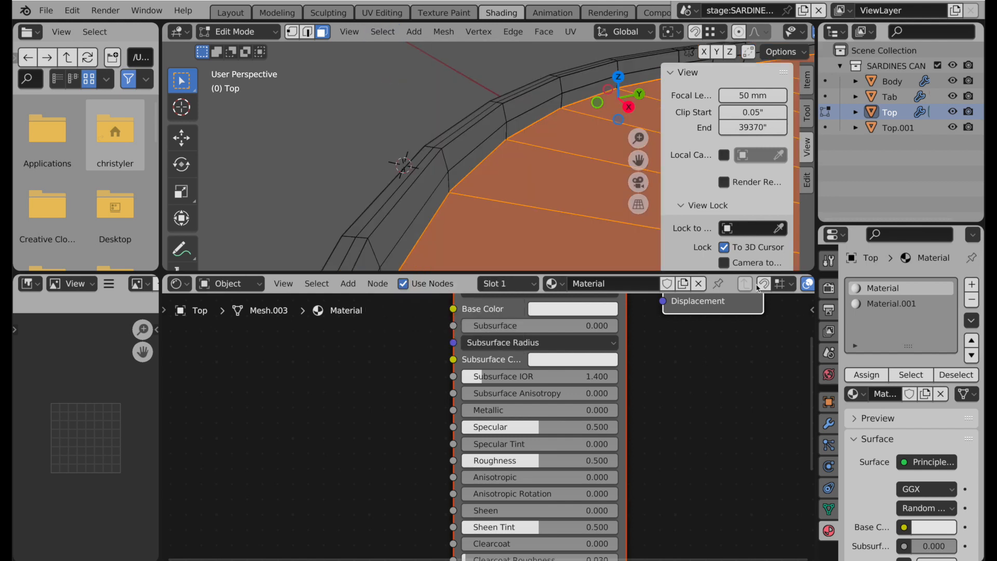
{"action": "left_click", "coordinate": [863, 304]}
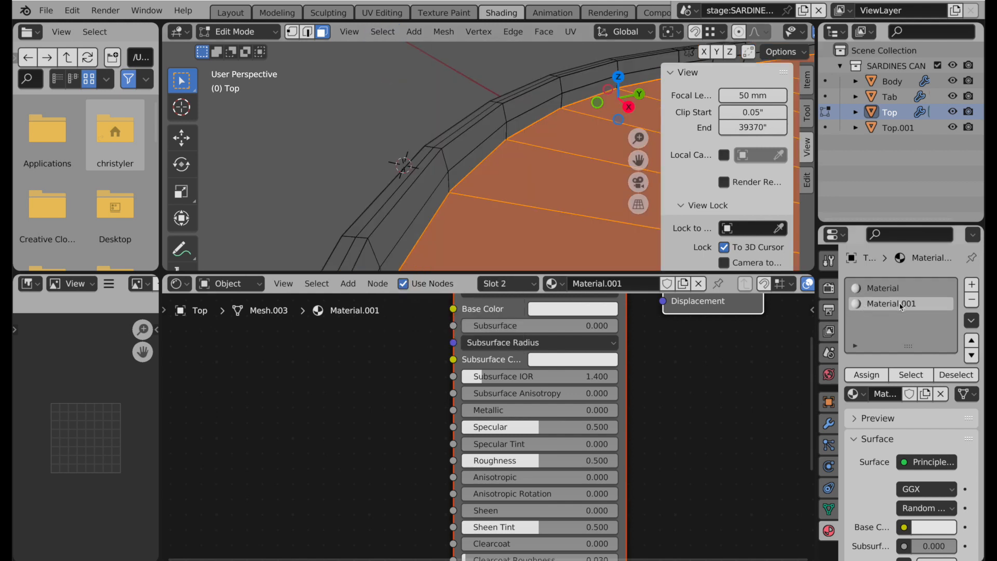
{"action": "left_click", "coordinate": [877, 377]}
{"action": "left_click", "coordinate": [181, 138]}
{"action": "left_click", "coordinate": [339, 118]}
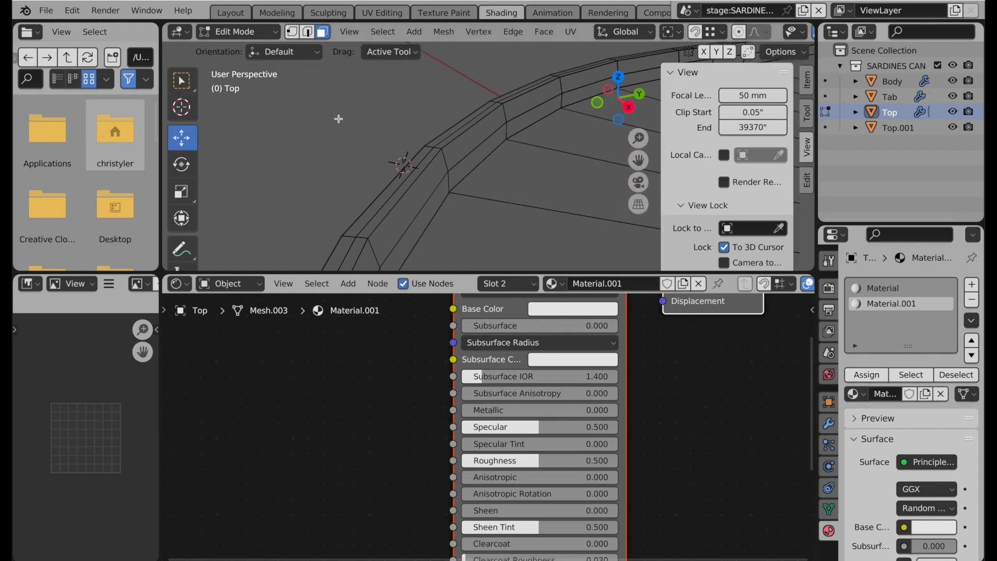
Check the material assignments by selecting the first slot's faces, clearing the selection, and making the second slot active
{"action": "left_click", "coordinate": [882, 289]}
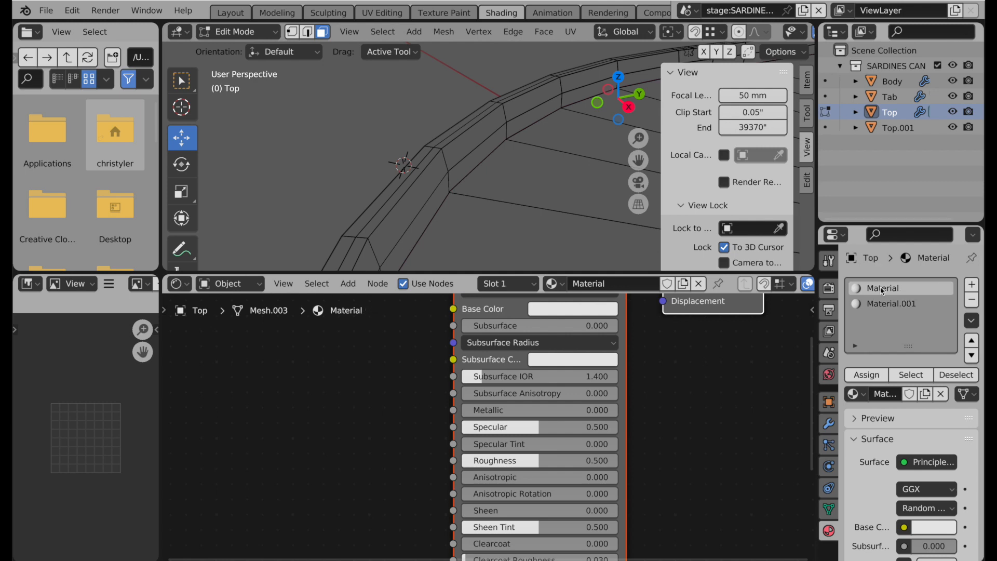
{"action": "left_click", "coordinate": [908, 380]}
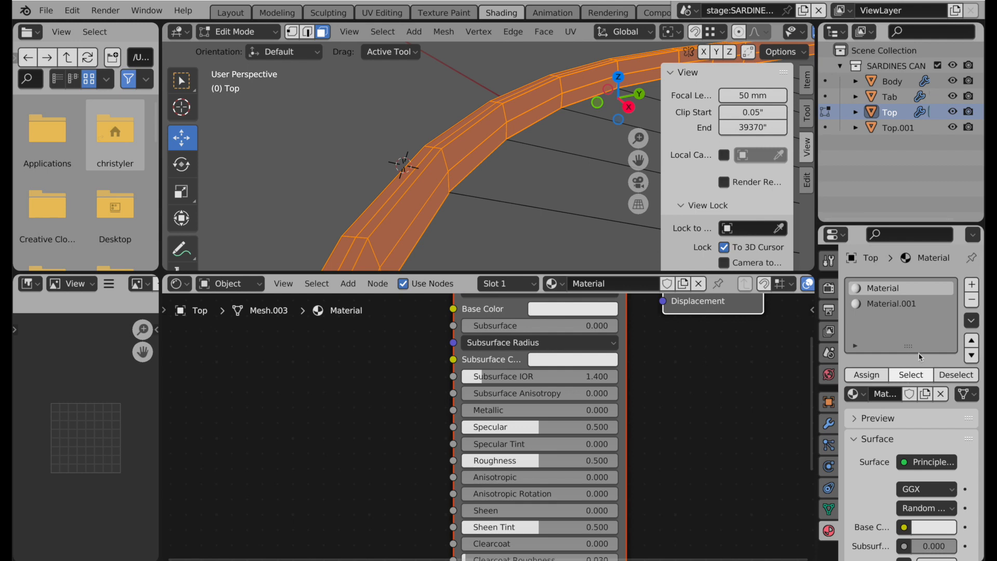
{"action": "left_click", "coordinate": [292, 189]}
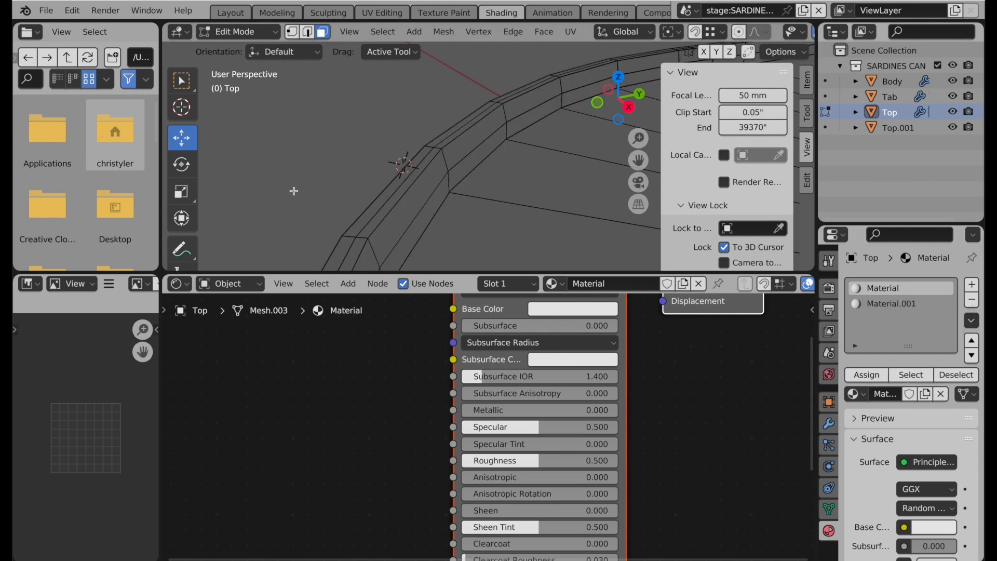
{"action": "left_click", "coordinate": [877, 307]}
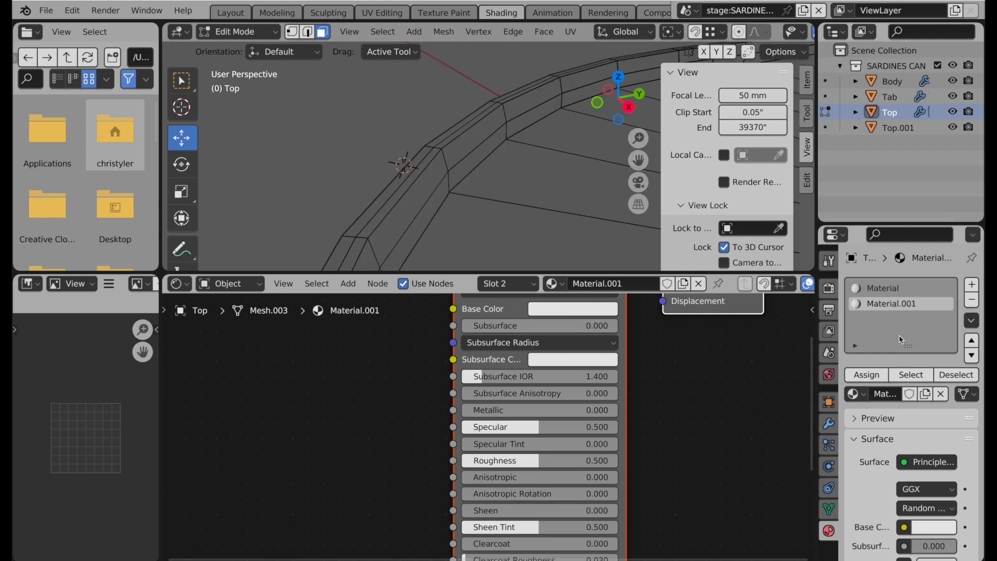
Select the faces assigned to Material.001 and rename the Top object's first material to Can Top Rim
{"action": "left_click", "coordinate": [913, 376]}
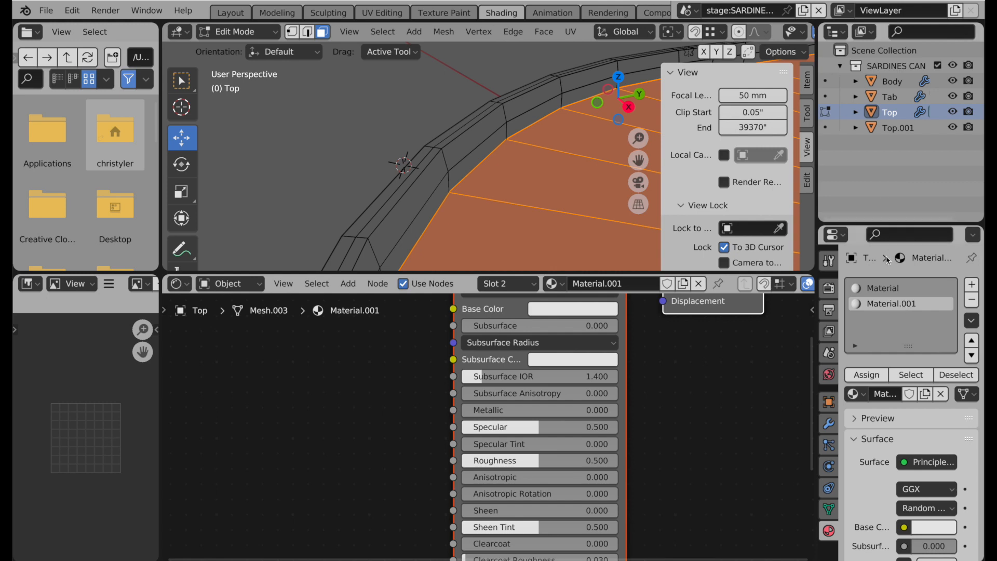
{"action": "left_click", "coordinate": [884, 289]}
{"action": "double_click", "coordinate": [882, 290]}
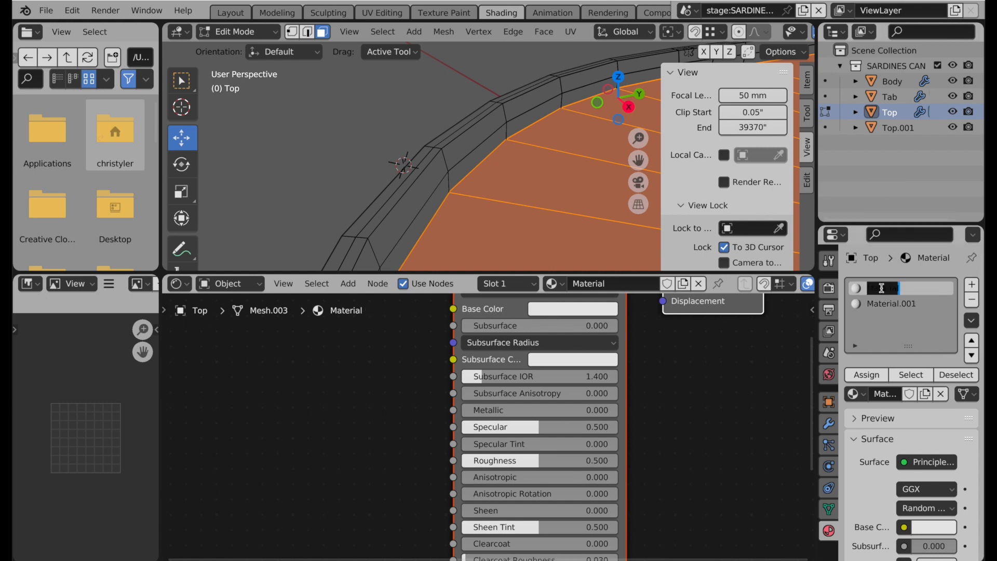
{"action": "type", "text": "Can Top Rim"}
{"action": "key", "text": "Return"}
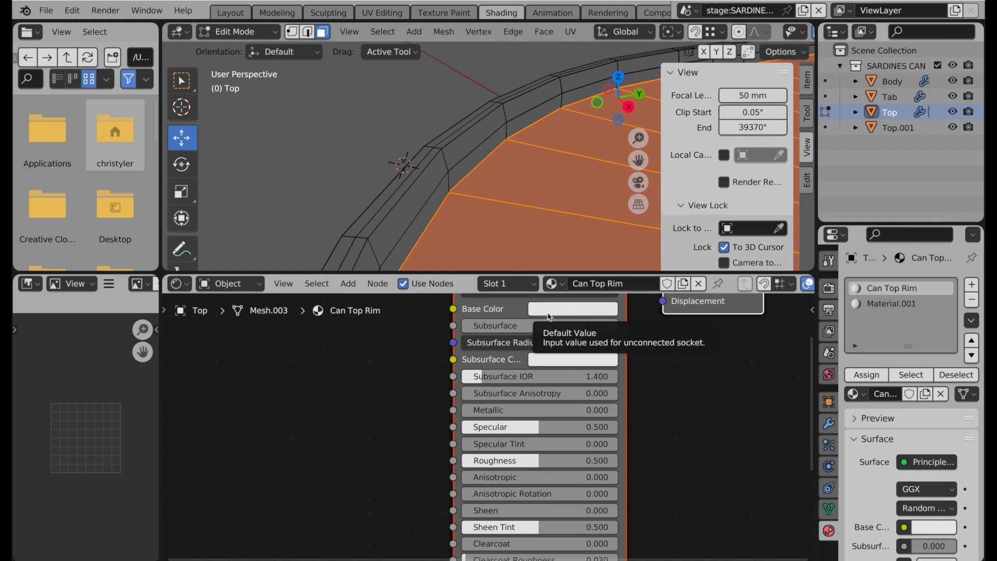
Add an Image Texture node beside the Principled BSDF in the Can Top Rim material
{"action": "scroll", "coordinate": [432, 348], "scroll_direction": "up", "scroll_amount": 5}
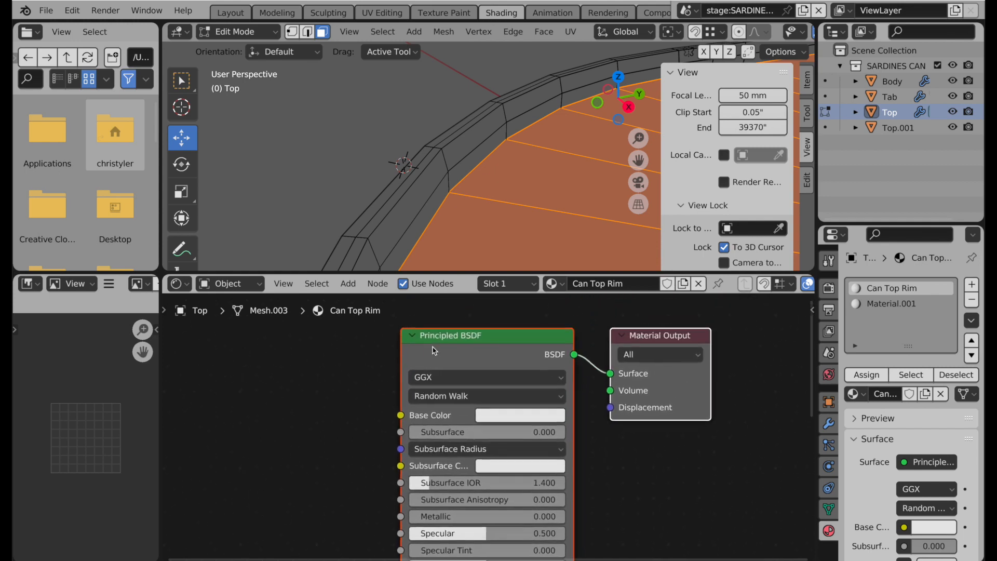
{"action": "left_click", "coordinate": [347, 283]}
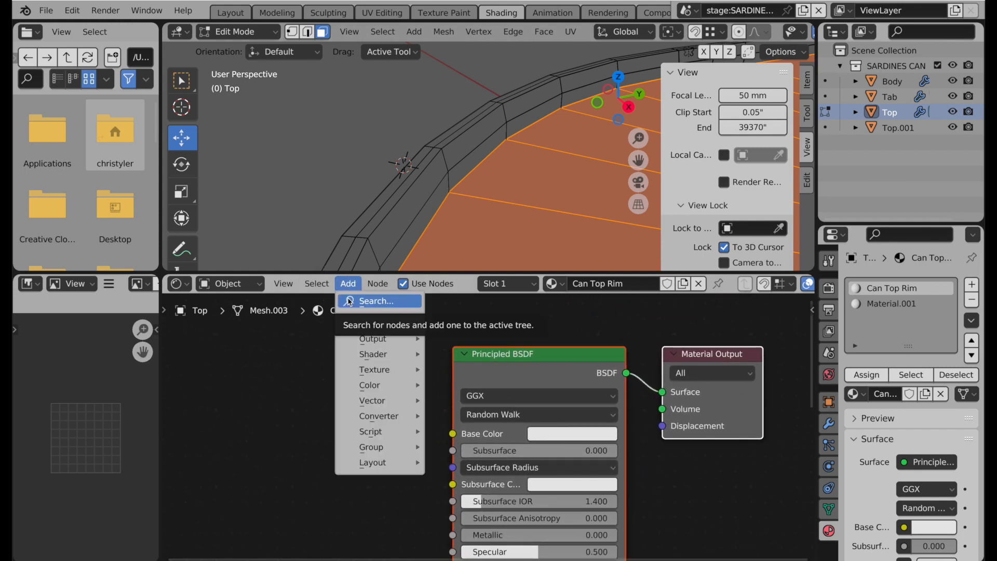
{"action": "key", "text": "Escape"}
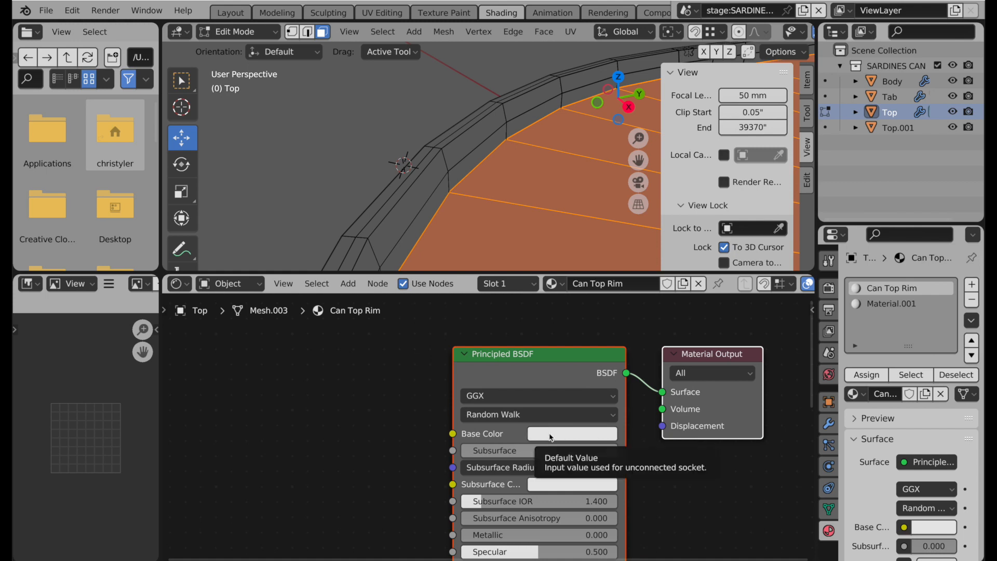
{"action": "left_click", "coordinate": [348, 285]}
{"action": "left_click", "coordinate": [353, 300]}
{"action": "type", "text": "image"}
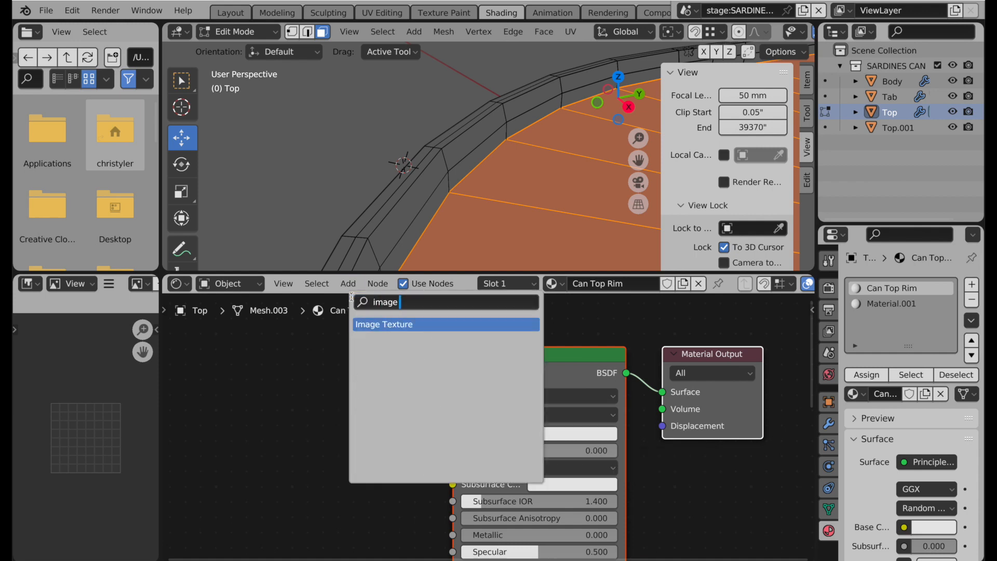
{"action": "left_click", "coordinate": [372, 325]}
{"action": "left_click", "coordinate": [255, 400]}
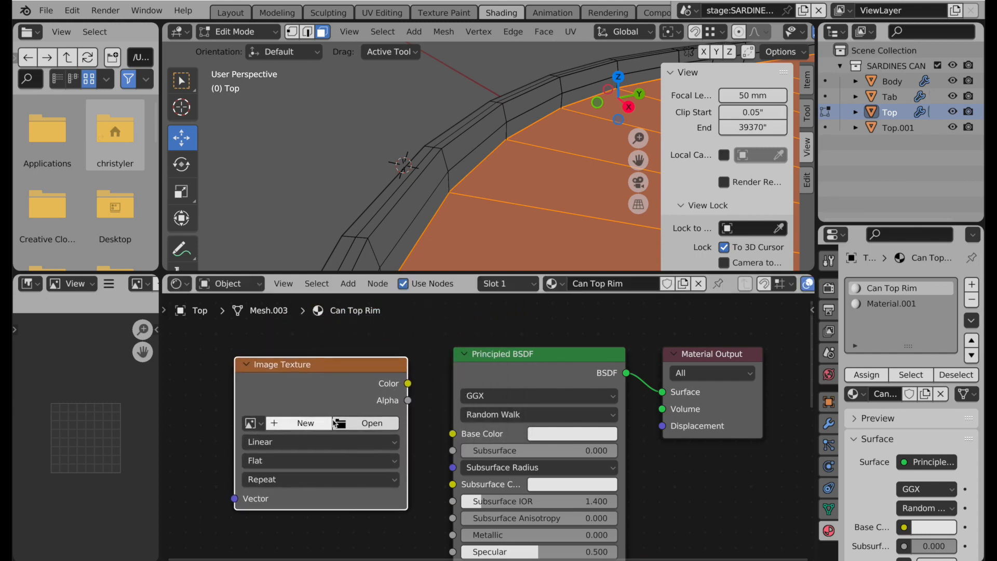
Load copper swatch.png from the textures folder into the Image Texture node and connect its Color output to Base Color
{"action": "left_click", "coordinate": [365, 424]}
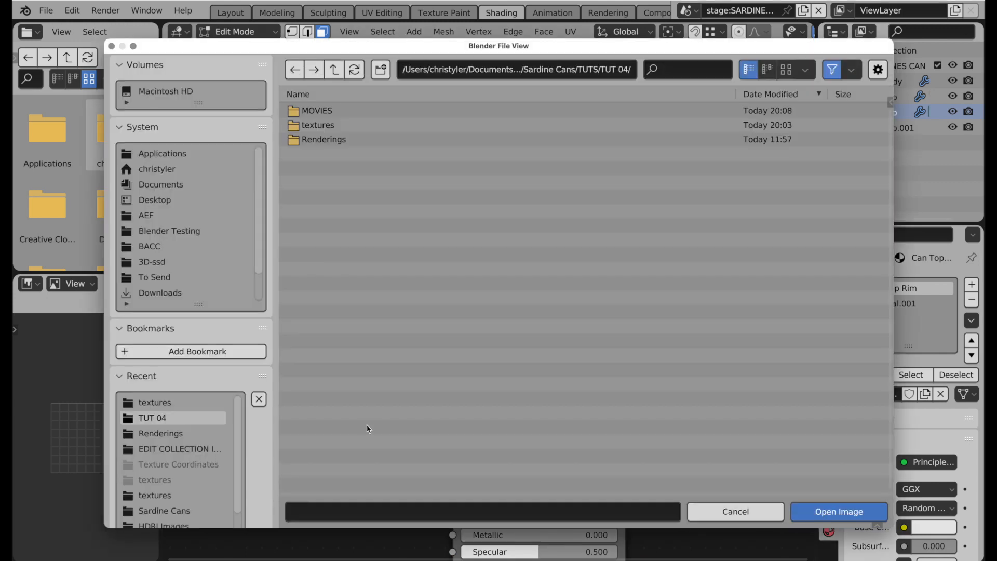
{"action": "double_click", "coordinate": [336, 127]}
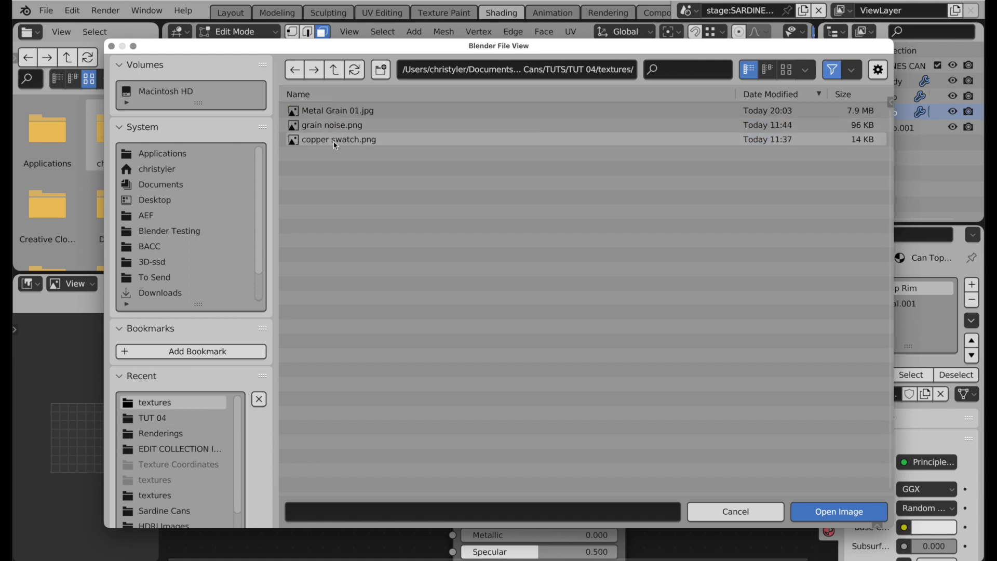
{"action": "double_click", "coordinate": [336, 141]}
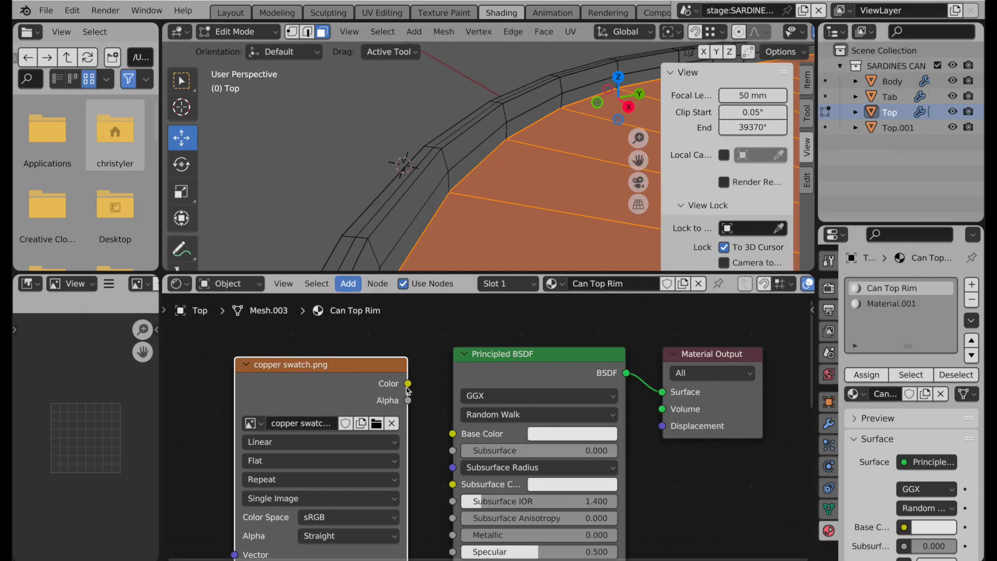
{"action": "left_click_drag", "start_coordinate": [408, 383], "coordinate": [452, 434]}
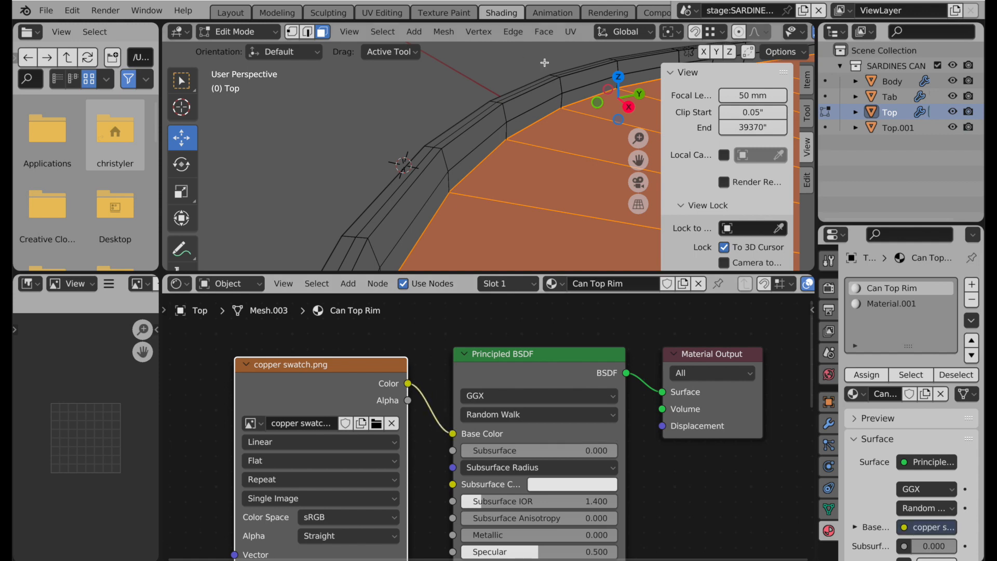
Deselect the lid faces and switch the 3D viewport to Material Preview shading
{"action": "left_click", "coordinate": [442, 93]}
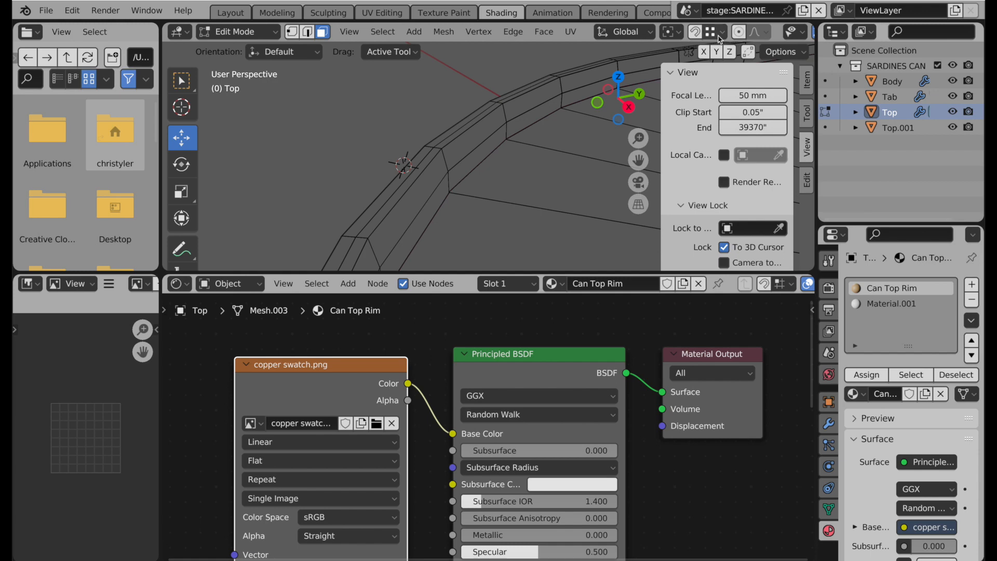
{"action": "scroll", "coordinate": [721, 39], "scroll_direction": "down", "scroll_amount": 5}
{"action": "scroll", "coordinate": [721, 39], "scroll_direction": "down", "scroll_amount": 1}
{"action": "left_click", "coordinate": [737, 32]}
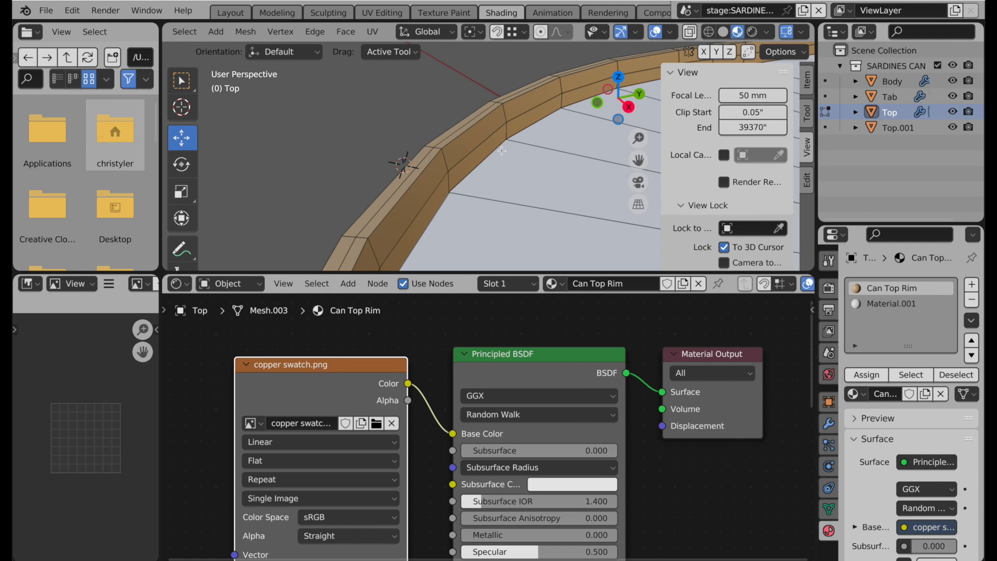
Set the Can Top Rim shader's Metallic to 1, Specular to 1 and Roughness to 0.38
{"action": "middle_click_drag", "start_coordinate": [466, 388], "coordinate": [450, 355]}
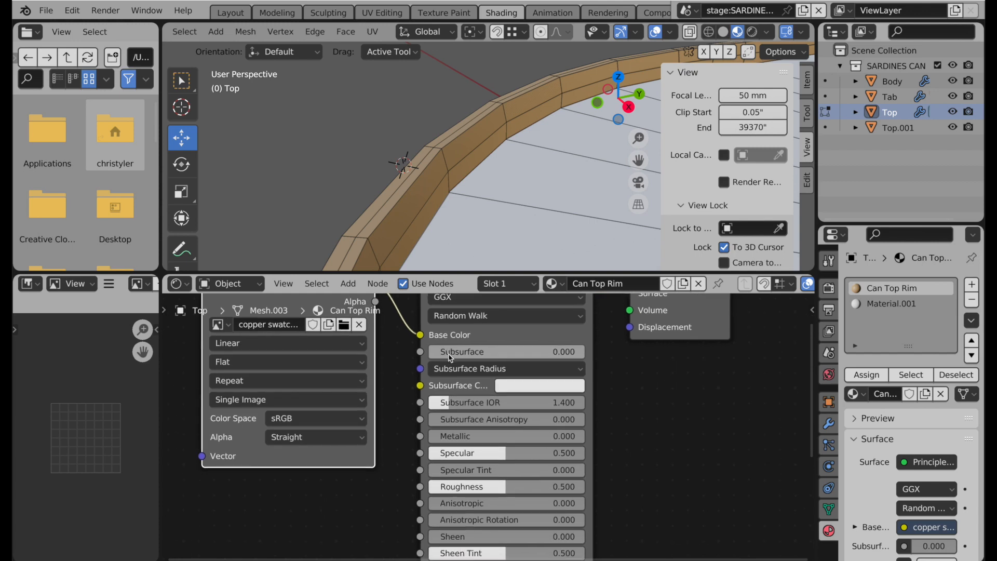
{"action": "left_click_drag", "start_coordinate": [450, 436], "coordinate": [587, 437]}
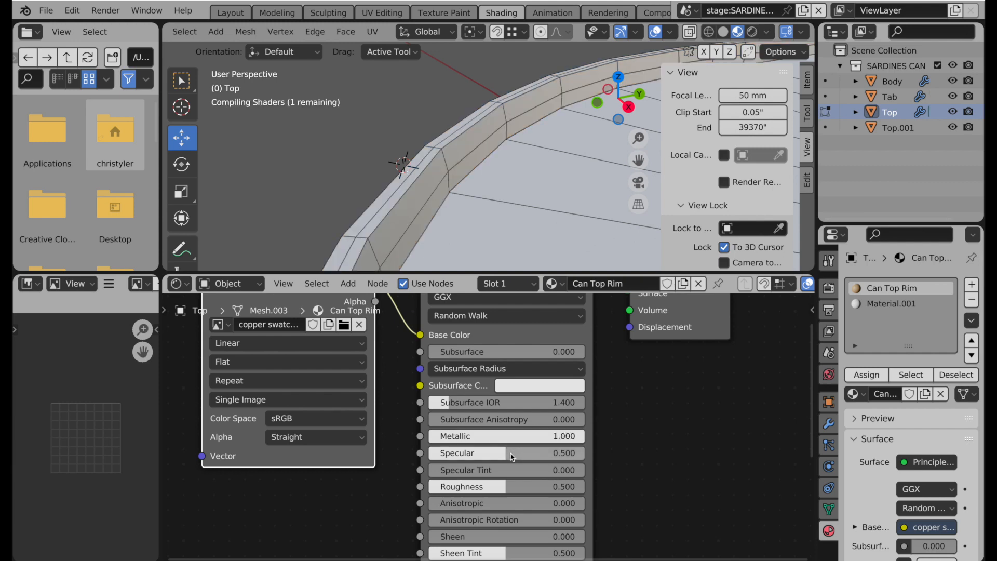
{"action": "left_click_drag", "start_coordinate": [512, 457], "coordinate": [587, 456]}
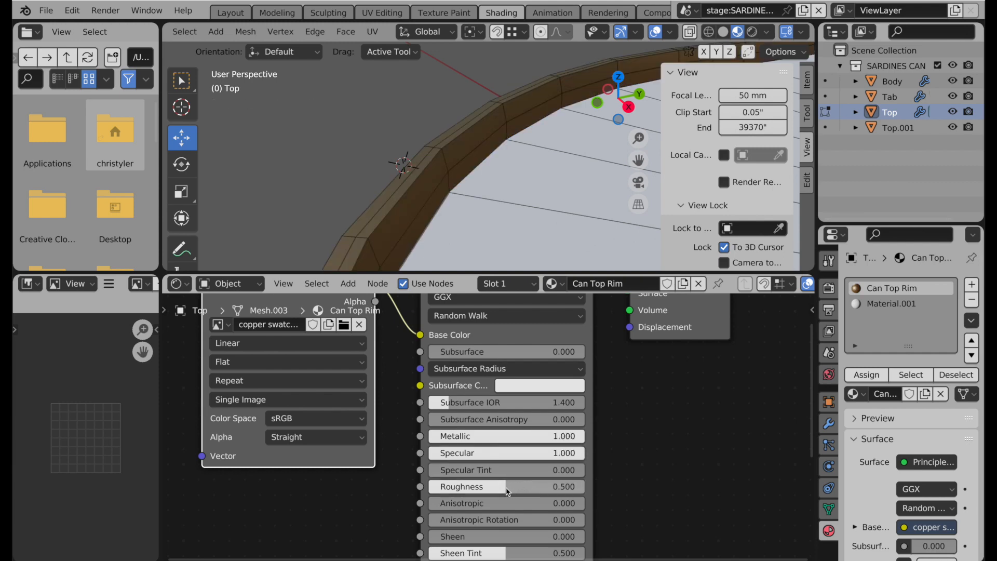
{"action": "left_click_drag", "start_coordinate": [507, 490], "coordinate": [495, 490]}
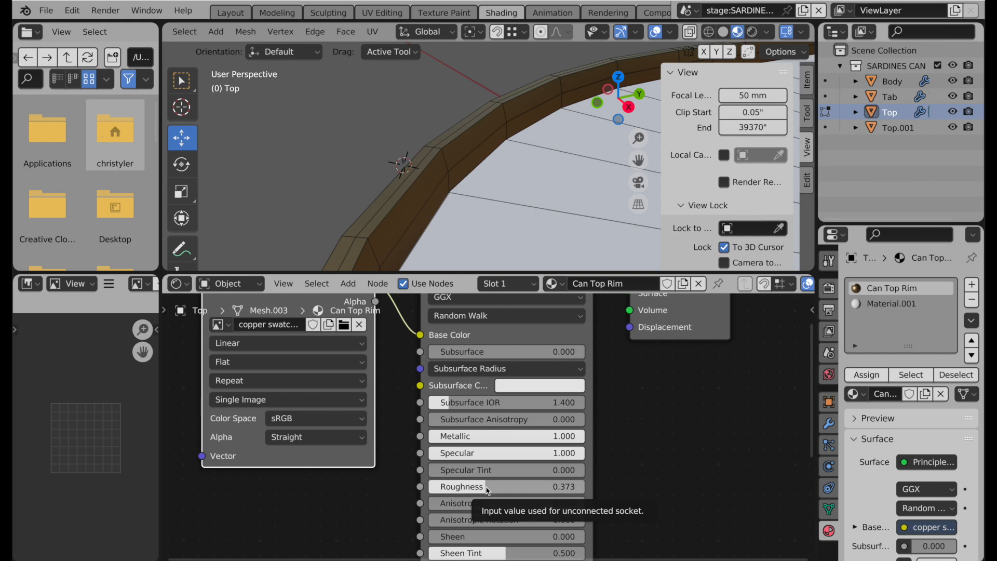
{"action": "left_click", "coordinate": [488, 491]}
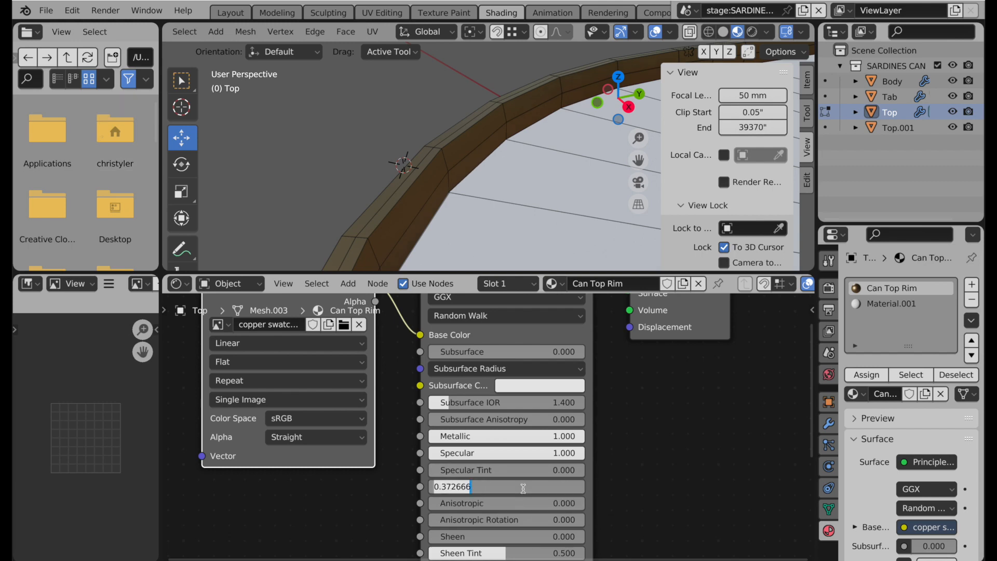
{"action": "type", "text": ".38"}
{"action": "key", "text": "Return"}
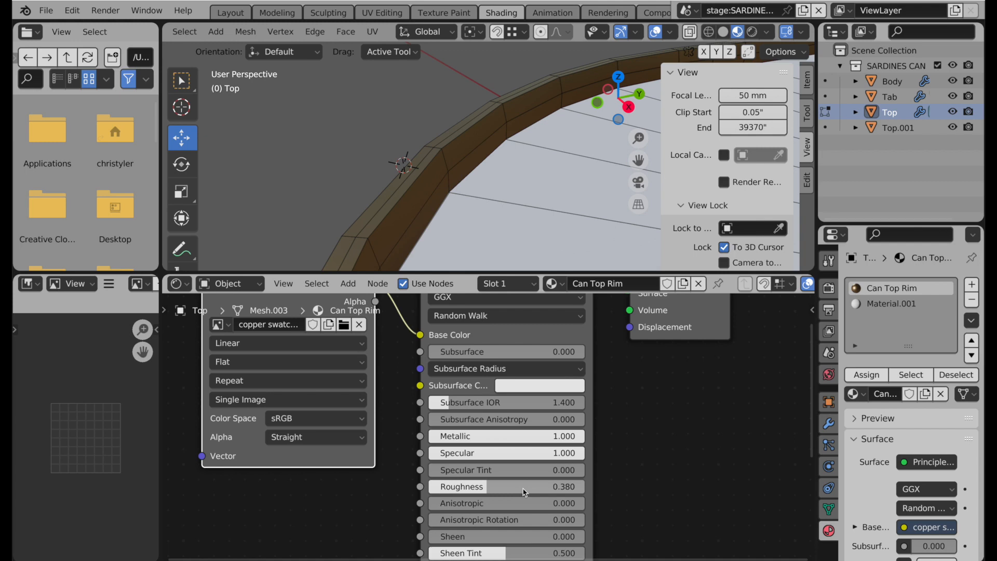
Rename the second material, Material.001, to Can Top
{"action": "scroll", "coordinate": [516, 385], "scroll_direction": "down", "scroll_amount": 2}
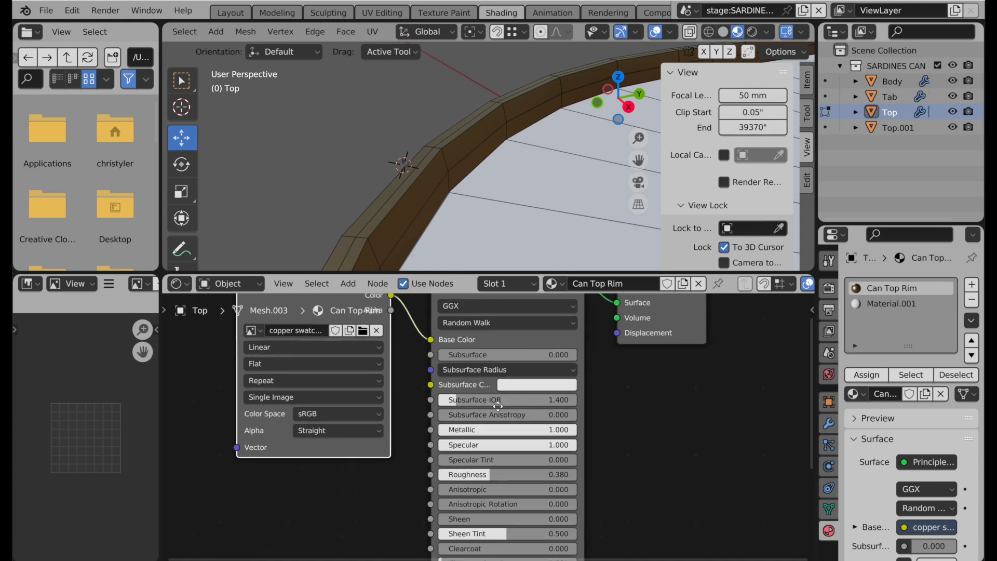
{"action": "scroll", "coordinate": [505, 400], "scroll_direction": "down", "scroll_amount": 2}
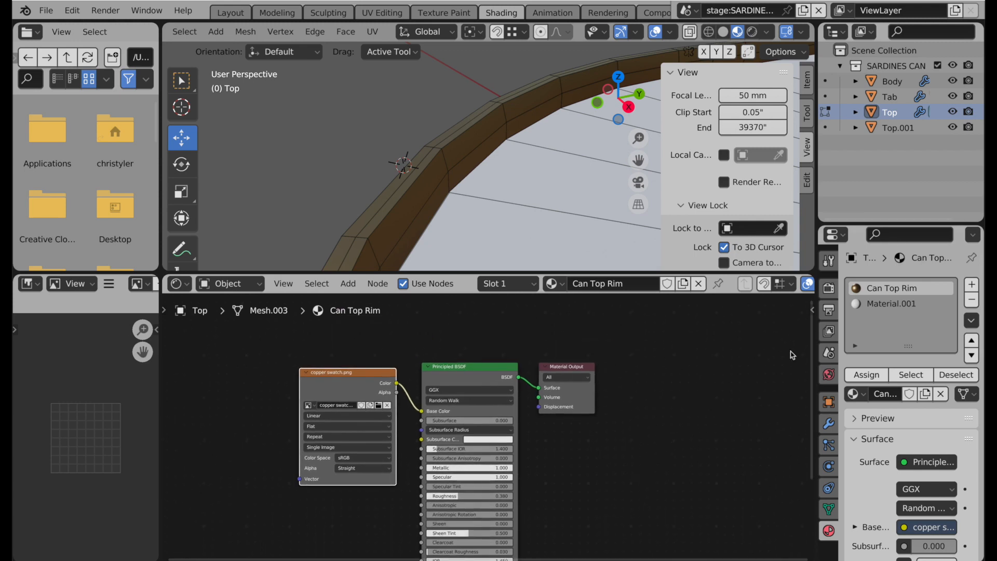
{"action": "double_click", "coordinate": [889, 306]}
{"action": "type", "text": "C"}
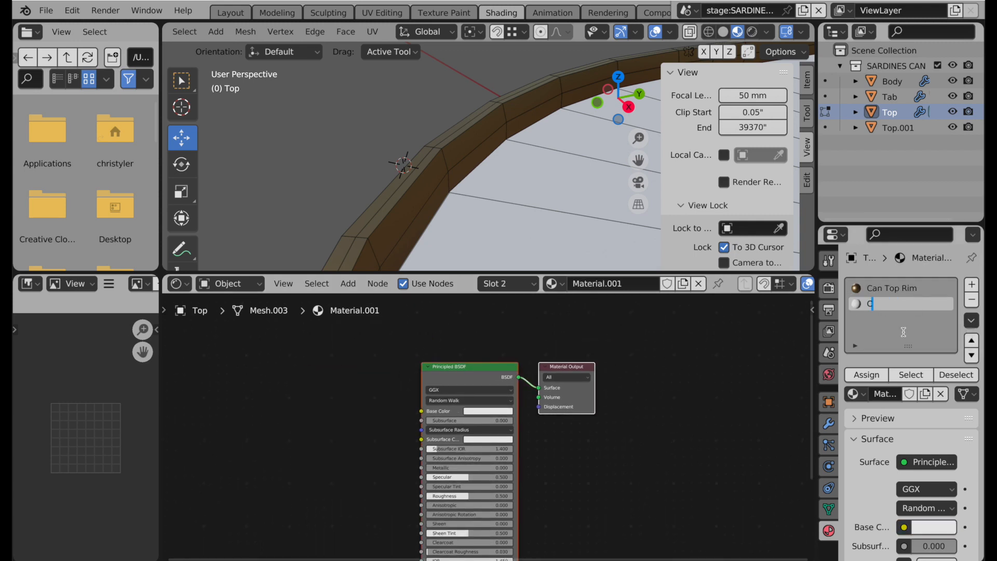
{"action": "type", "text": "an Top"}
{"action": "key", "text": "Return"}
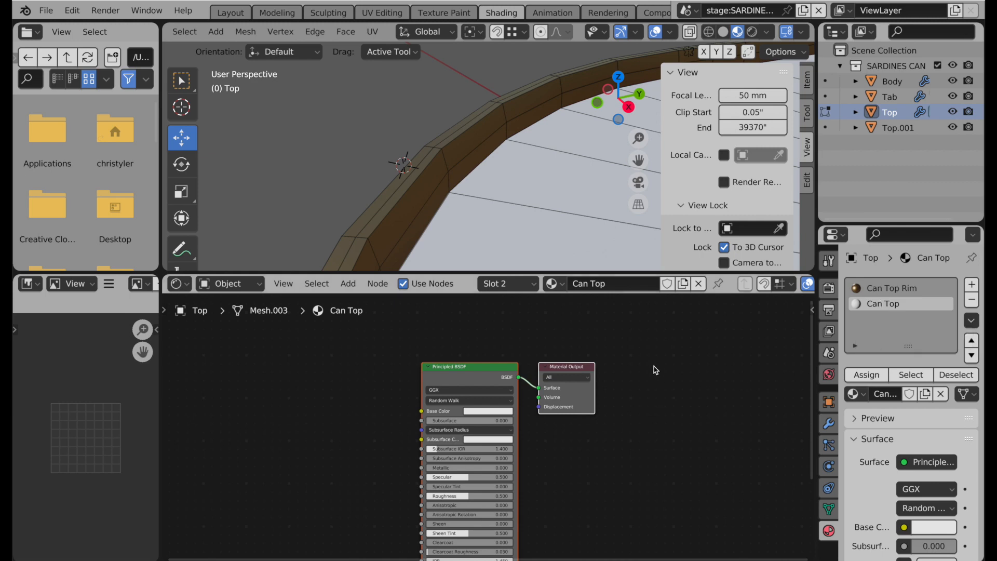
Copy all the shader nodes of the Can Top Rim material
{"action": "left_click", "coordinate": [899, 288]}
{"action": "left_click_drag", "start_coordinate": [646, 333], "coordinate": [282, 515]}
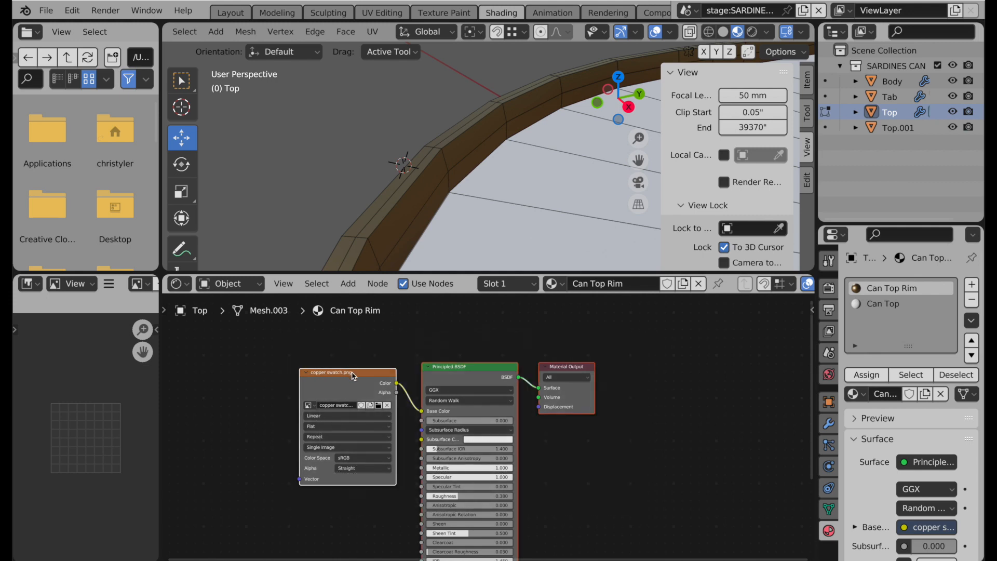
{"action": "right_click", "coordinate": [352, 376]}
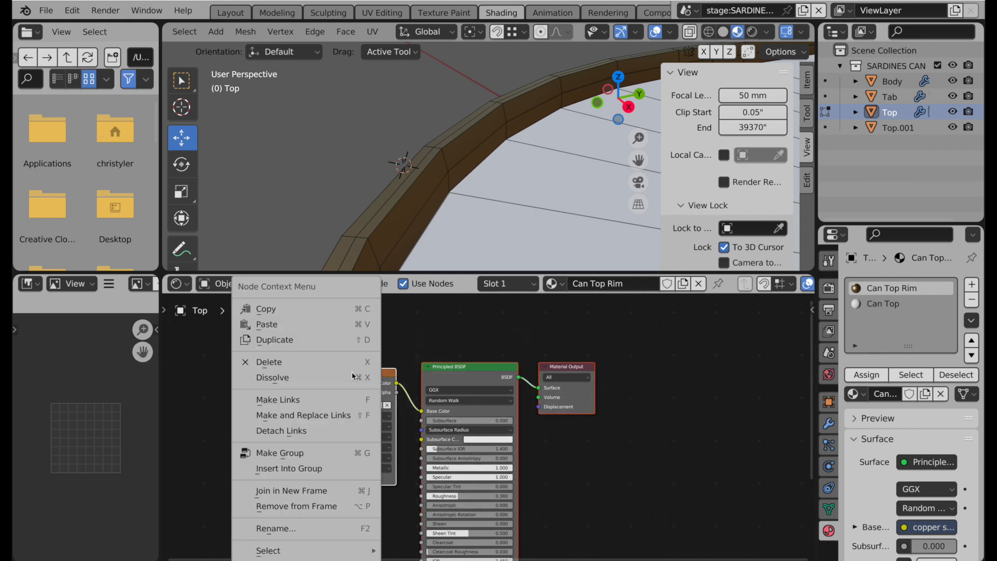
{"action": "left_click", "coordinate": [326, 314]}
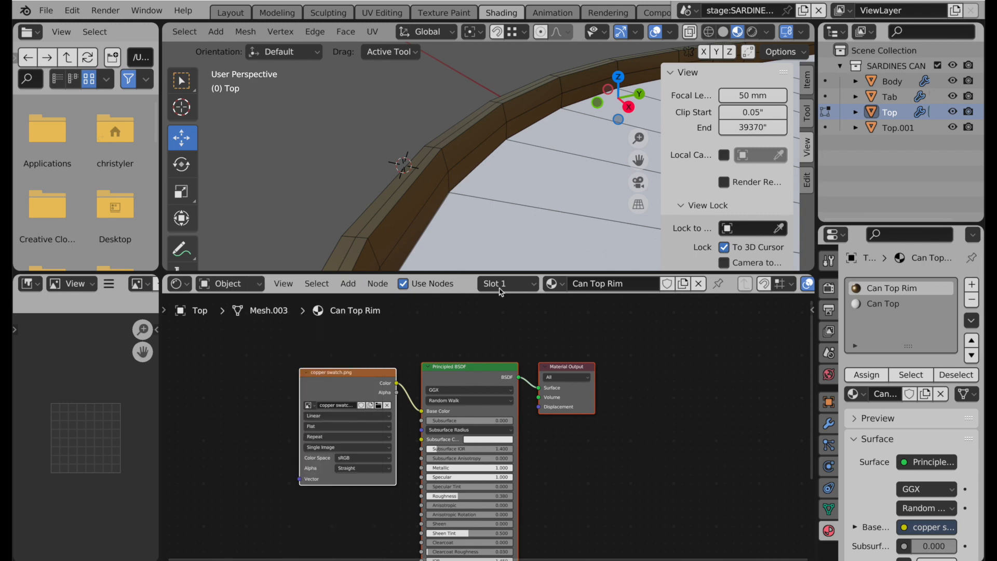
Replace the default nodes of the Can Top material with the nodes copied from Can Top Rim
{"action": "left_click", "coordinate": [891, 308]}
{"action": "left_click_drag", "start_coordinate": [680, 336], "coordinate": [354, 489]}
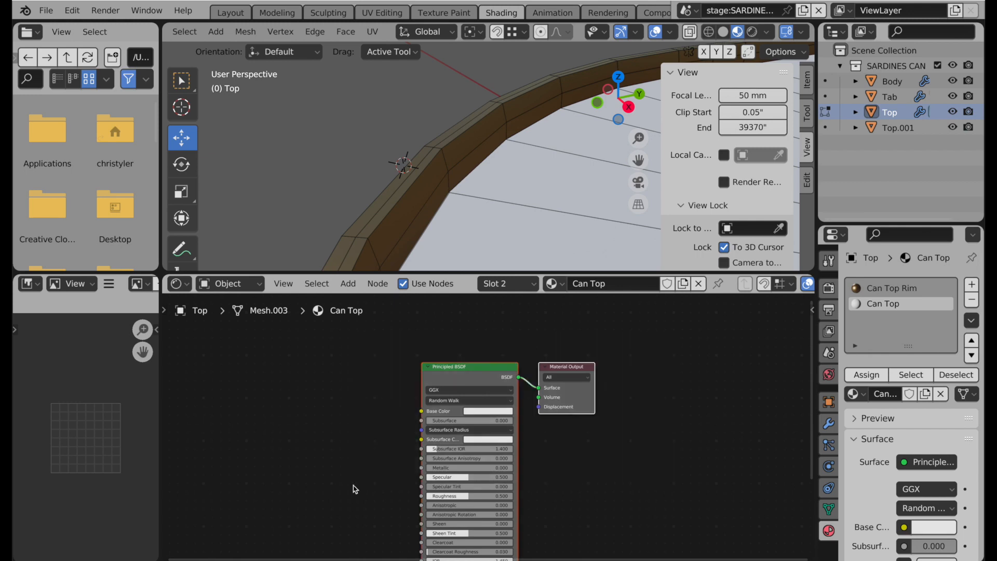
{"action": "key", "text": "x"}
{"action": "right_click", "coordinate": [355, 369]}
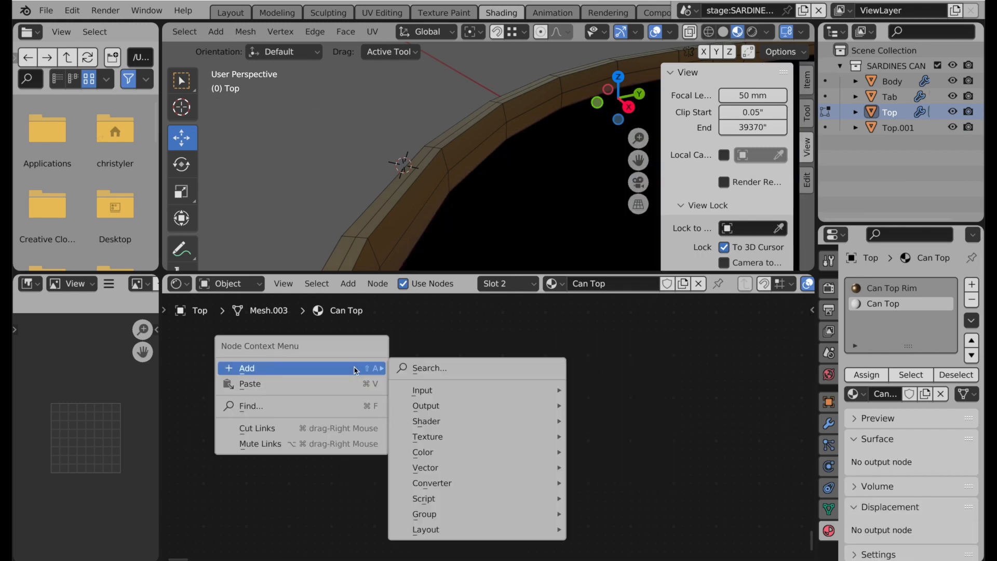
{"action": "left_click", "coordinate": [356, 385]}
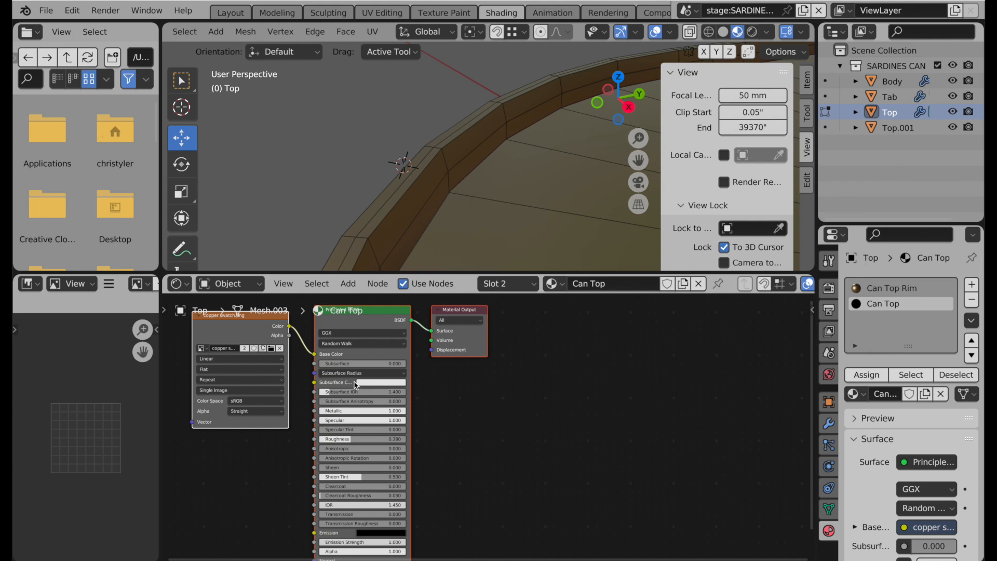
{"action": "middle_click_drag", "start_coordinate": [423, 390], "coordinate": [482, 443]}
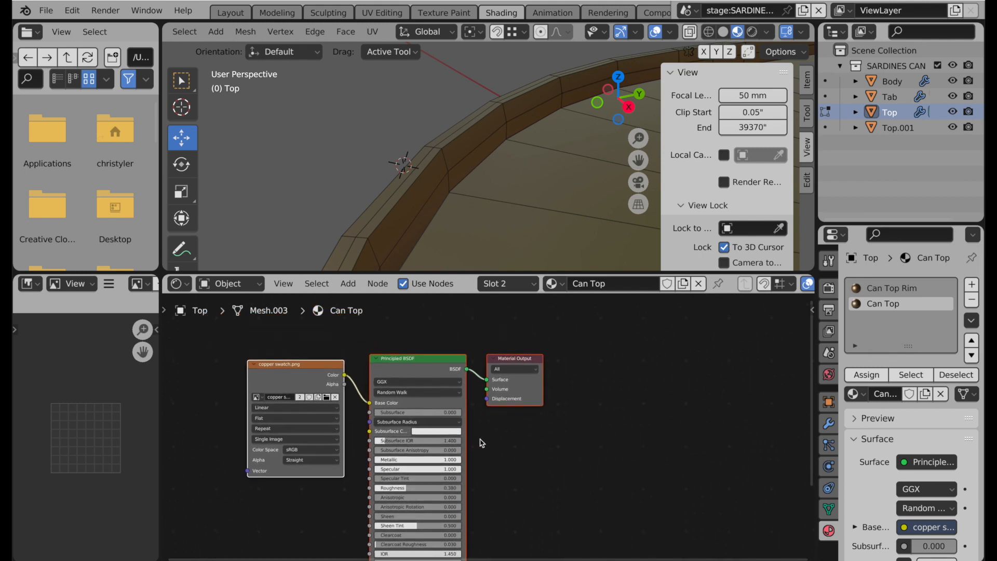
{"action": "scroll", "coordinate": [420, 366], "scroll_direction": "up", "scroll_amount": 2}
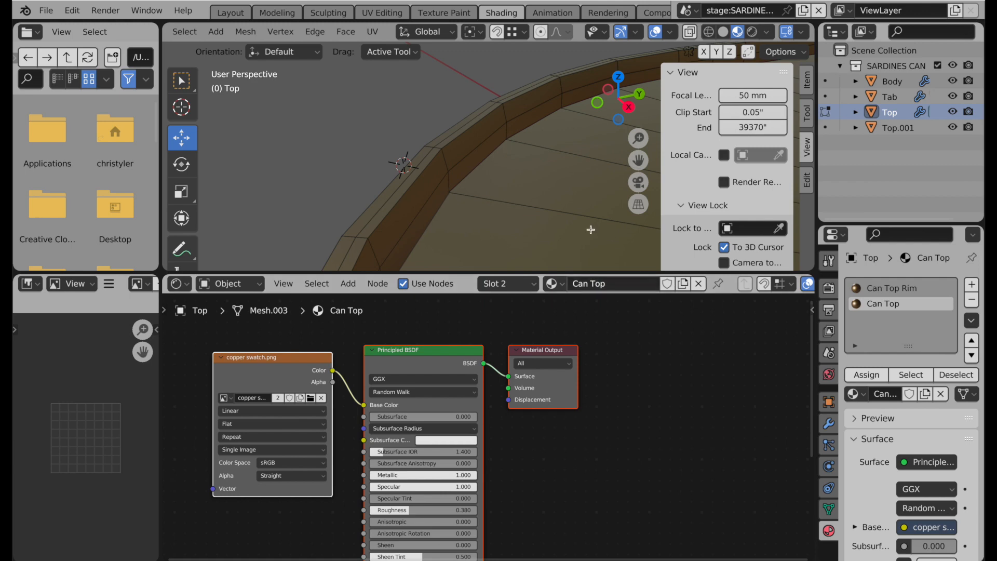
Turn on viewport display for the Top object's Subdivision modifier
{"action": "middle_click_drag", "start_coordinate": [556, 187], "coordinate": [531, 231]}
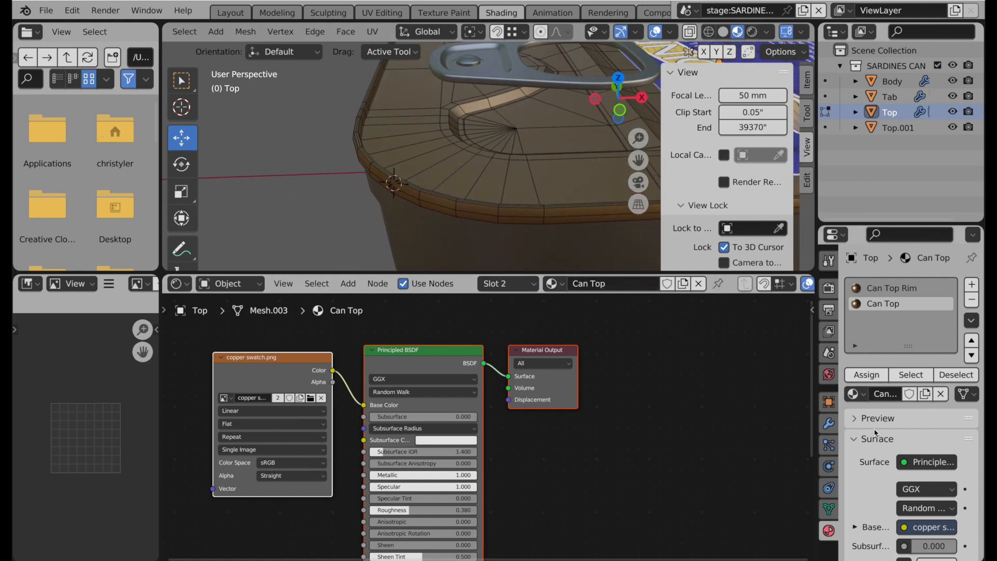
{"action": "left_click", "coordinate": [828, 423]}
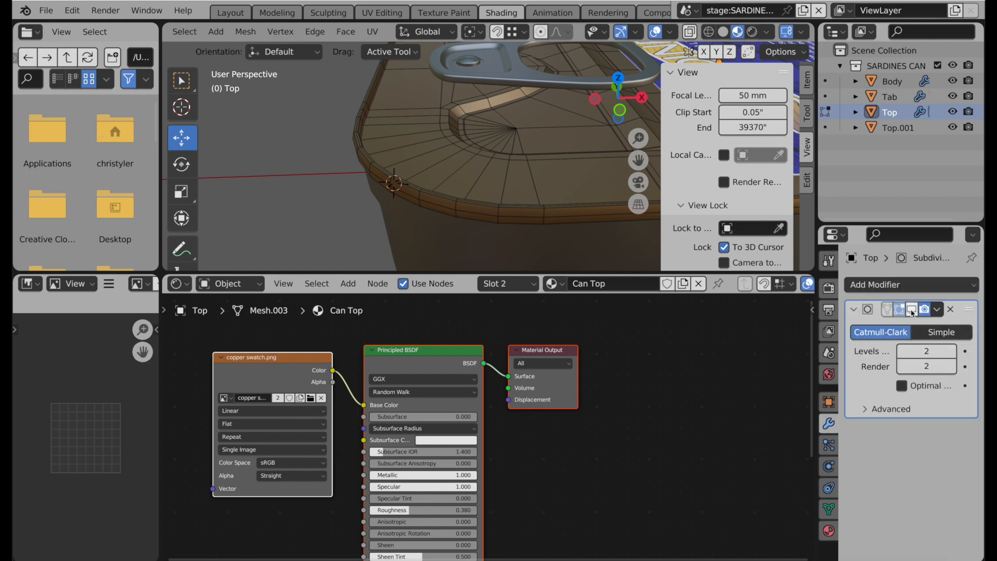
{"action": "left_click", "coordinate": [911, 310]}
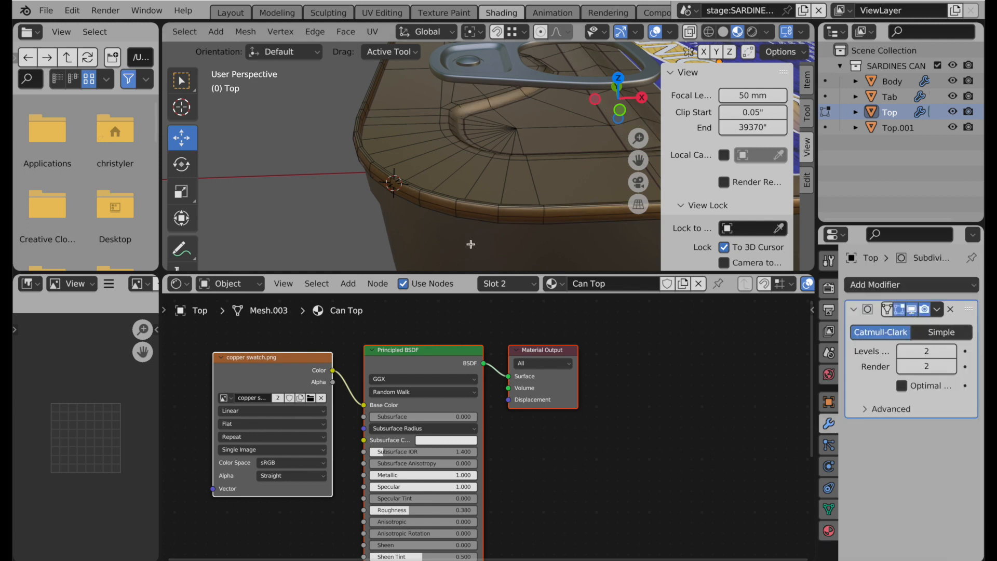
Leave Edit Mode, close the stage scene, and preview the sardine cans through the main scene's camera in Rendered shading
{"action": "key", "text": "Tab"}
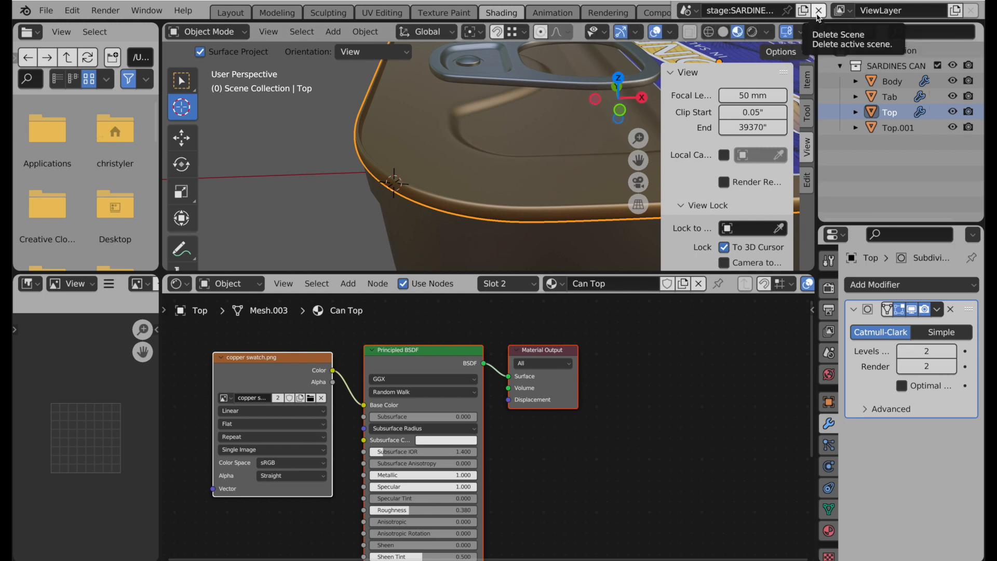
{"action": "left_click", "coordinate": [819, 11]}
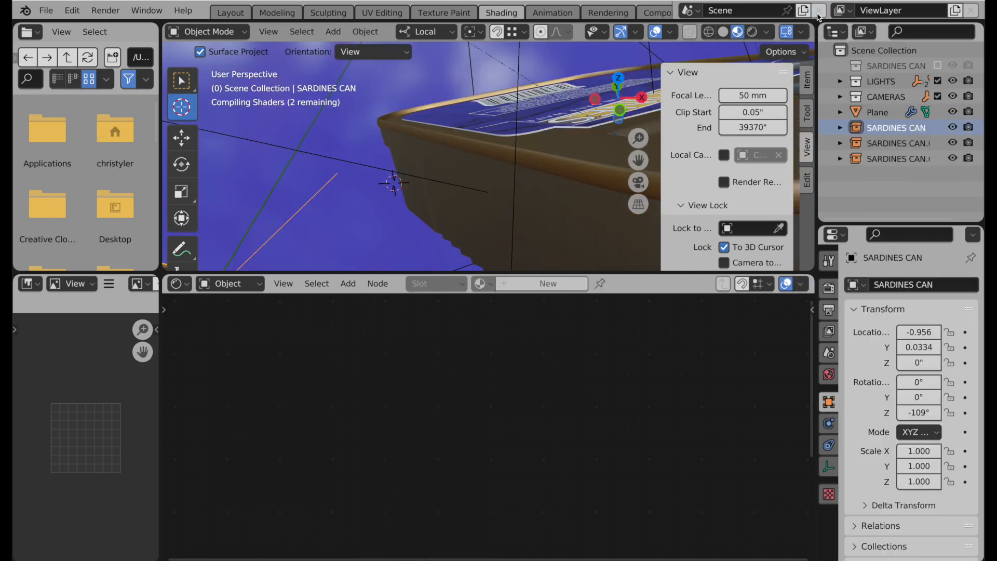
{"action": "left_click", "coordinate": [644, 185]}
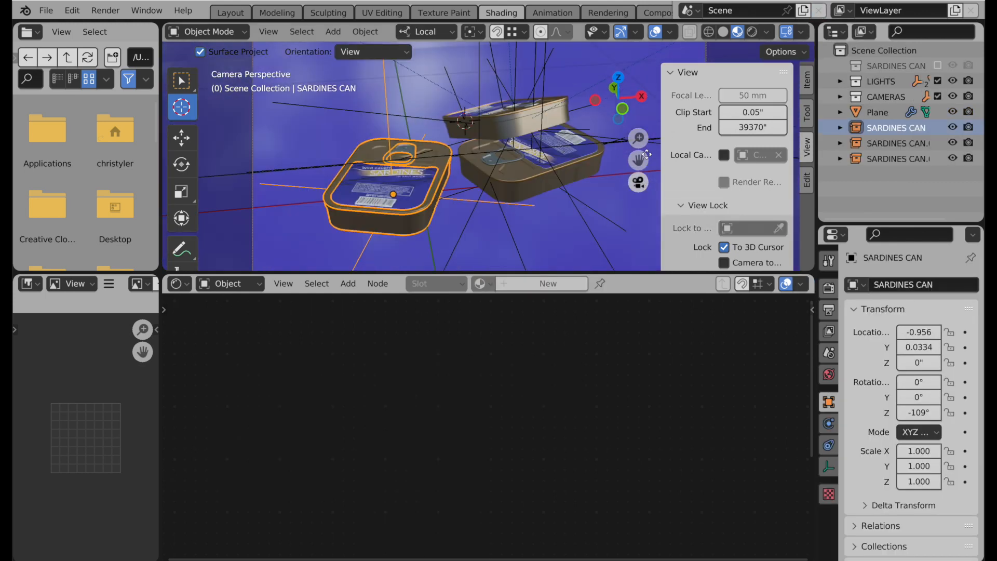
{"action": "left_click", "coordinate": [751, 32]}
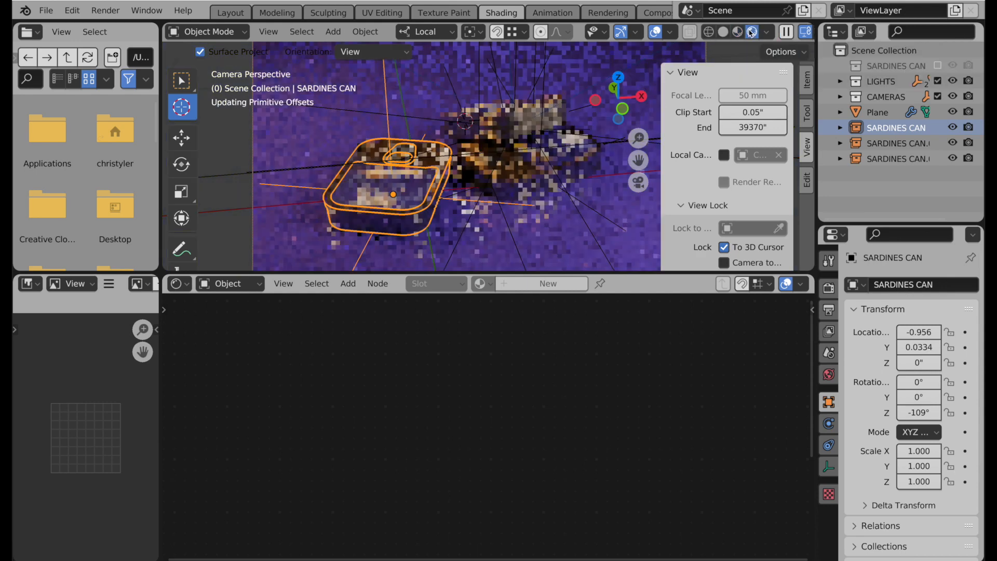
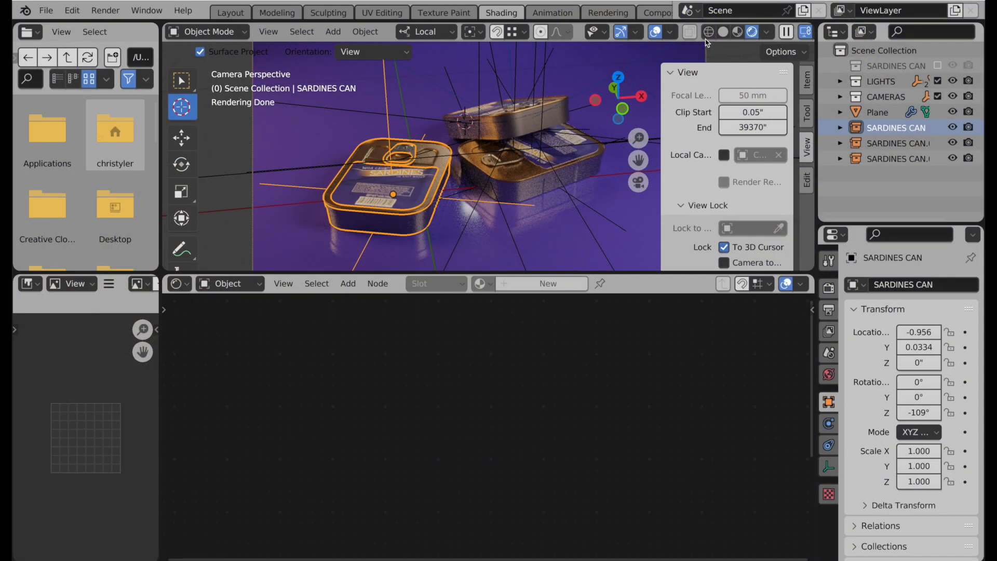
Switch the viewport to Wireframe shading and reopen the selected SARDINES CAN instance's collection in its own stage scene
{"action": "left_click", "coordinate": [708, 31]}
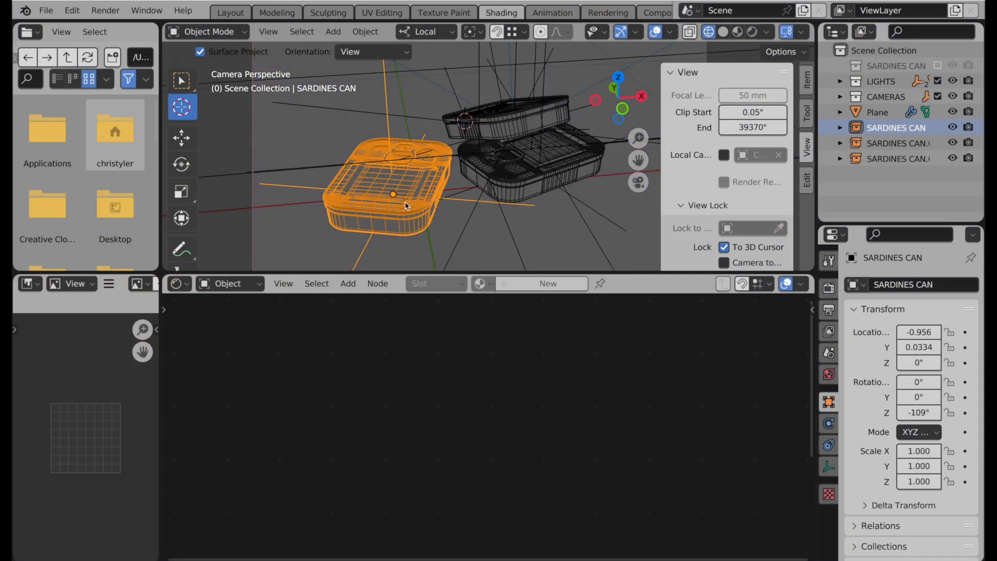
{"action": "key", "text": "ctrl+alt+c"}
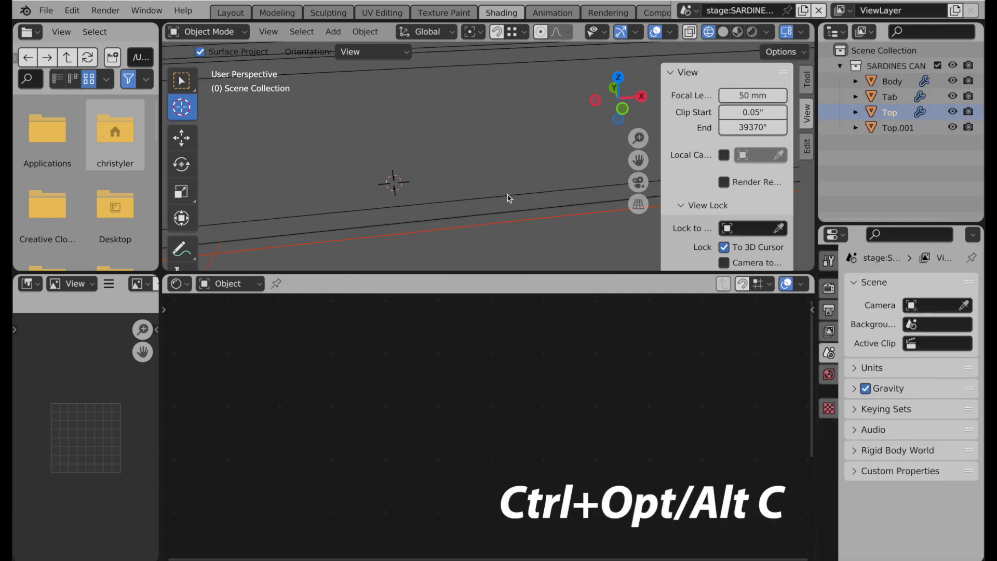
{"action": "scroll", "coordinate": [502, 193], "scroll_direction": "down", "scroll_amount": 12}
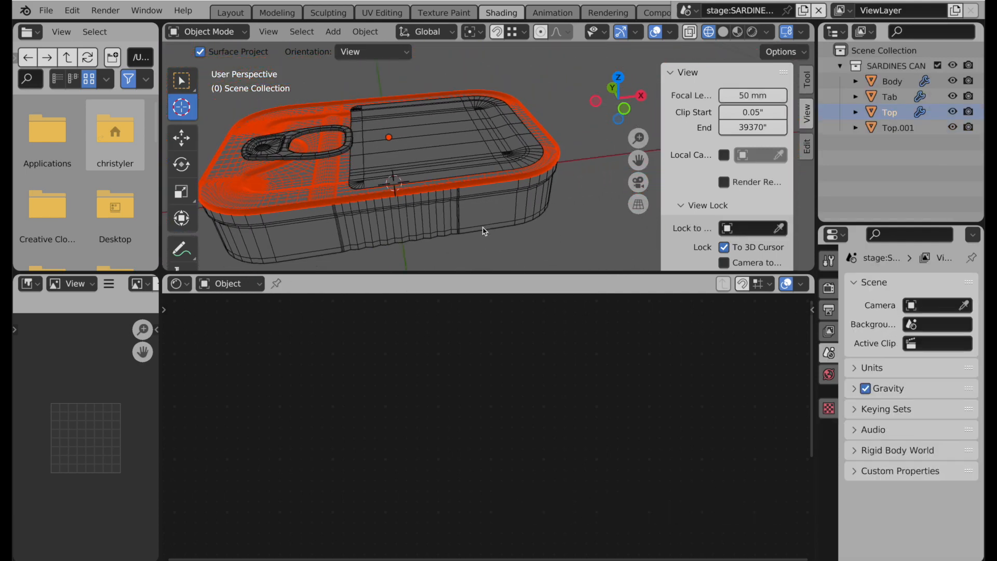
{"action": "middle_click_drag", "start_coordinate": [483, 231], "coordinate": [543, 214], "text": "shift"}
{"action": "scroll", "coordinate": [434, 201], "scroll_direction": "up", "scroll_amount": 3}
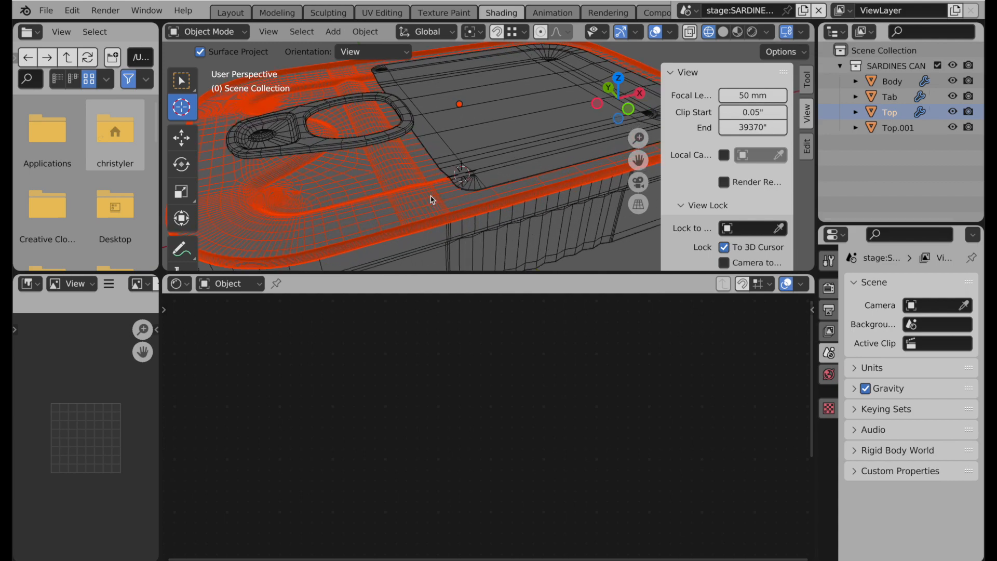
{"action": "middle_click_drag", "start_coordinate": [434, 201], "coordinate": [444, 149]}
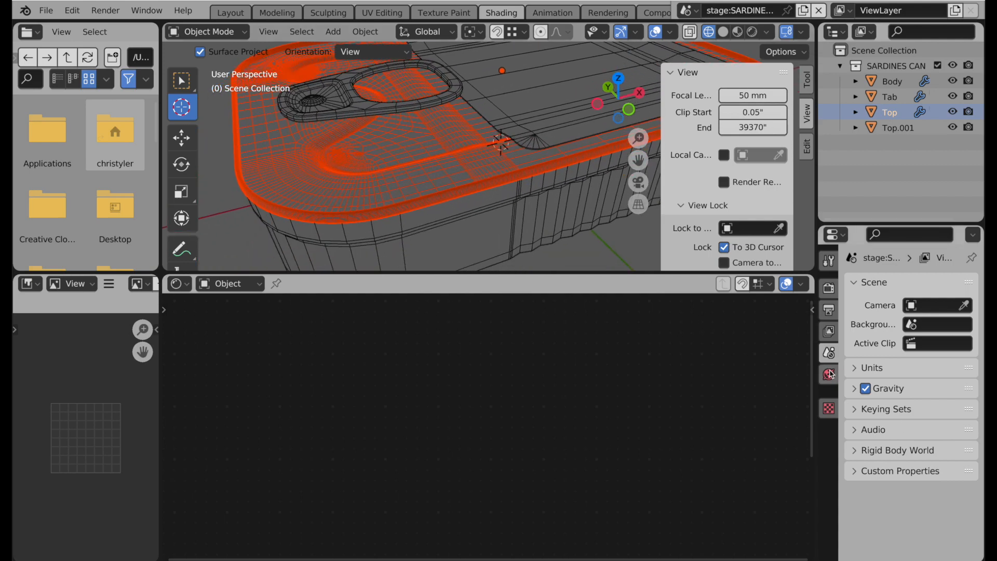
{"action": "scroll", "coordinate": [444, 149], "scroll_direction": "down", "scroll_amount": 2}
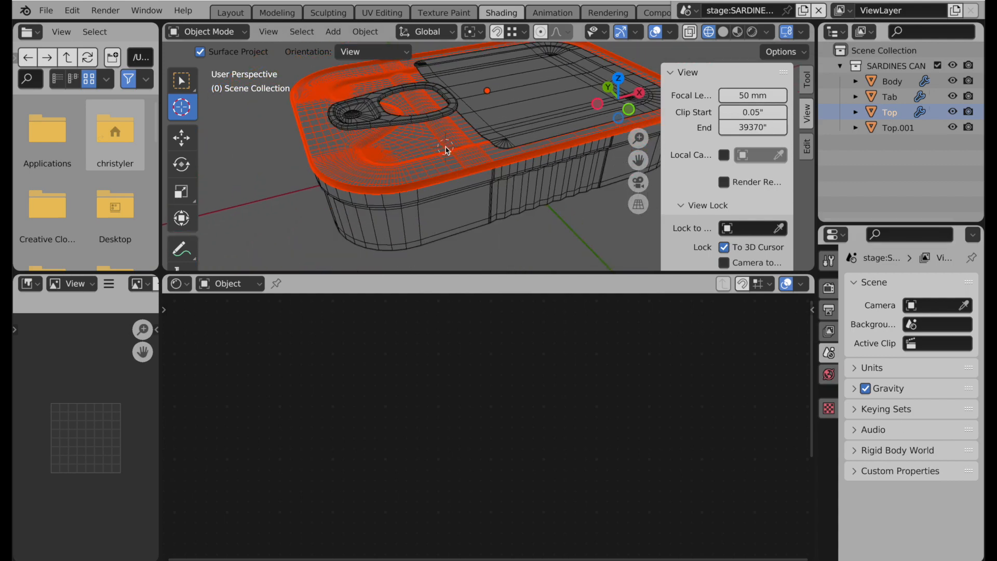
Enable Optimal Display and turn off viewport display for the Subdivision modifier on the Top object
{"action": "left_click", "coordinate": [183, 141]}
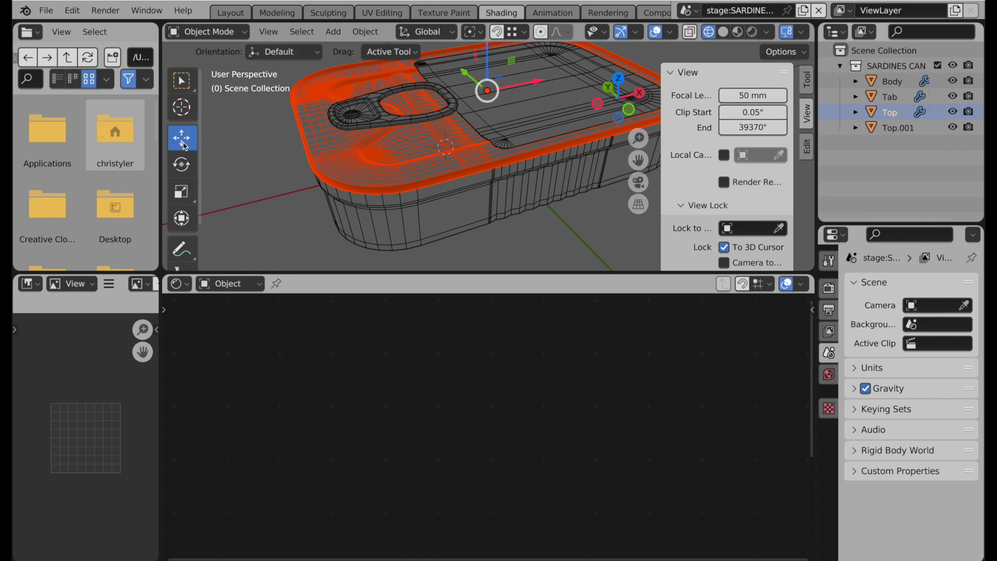
{"action": "left_click", "coordinate": [393, 151]}
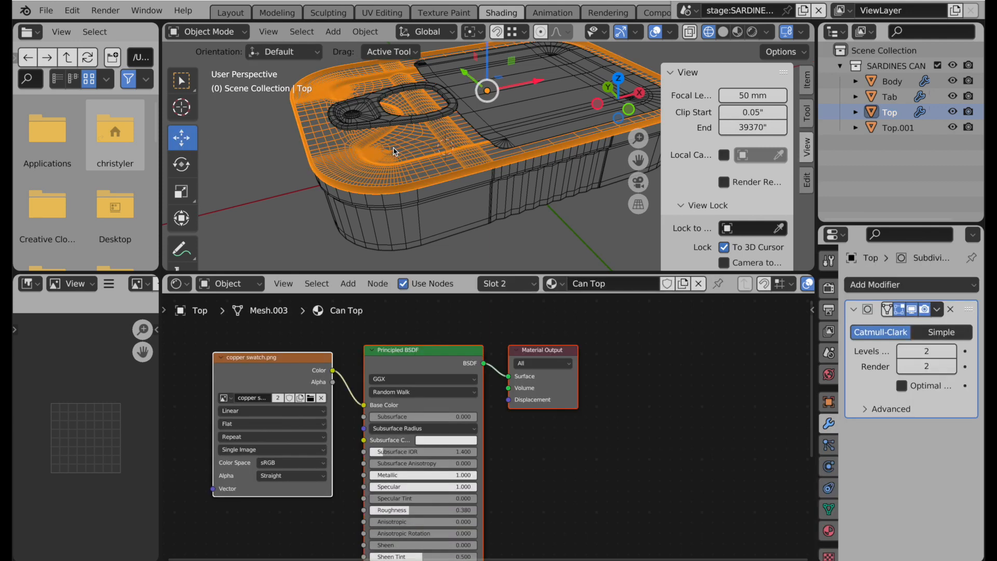
{"action": "left_click", "coordinate": [902, 386]}
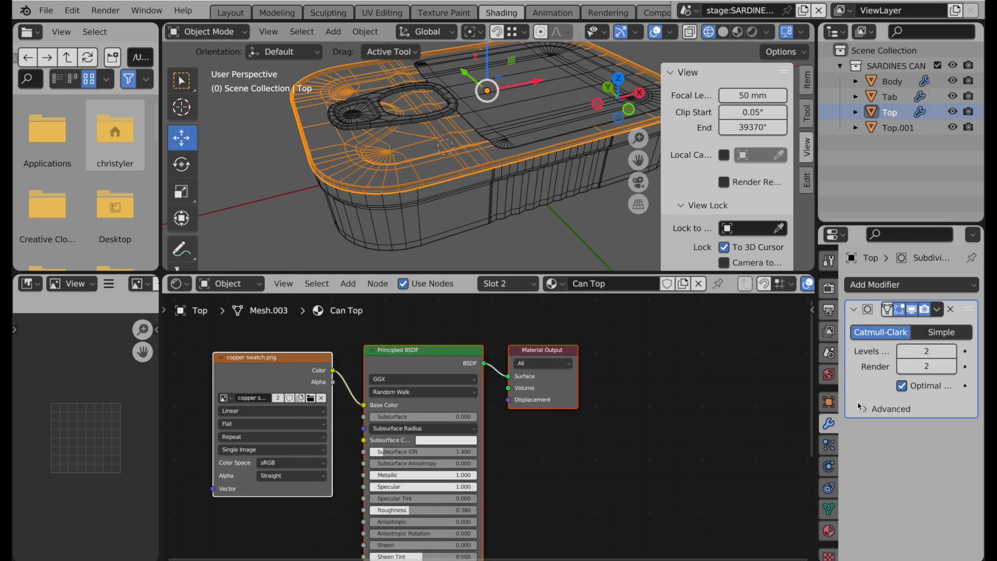
{"action": "left_click", "coordinate": [912, 310]}
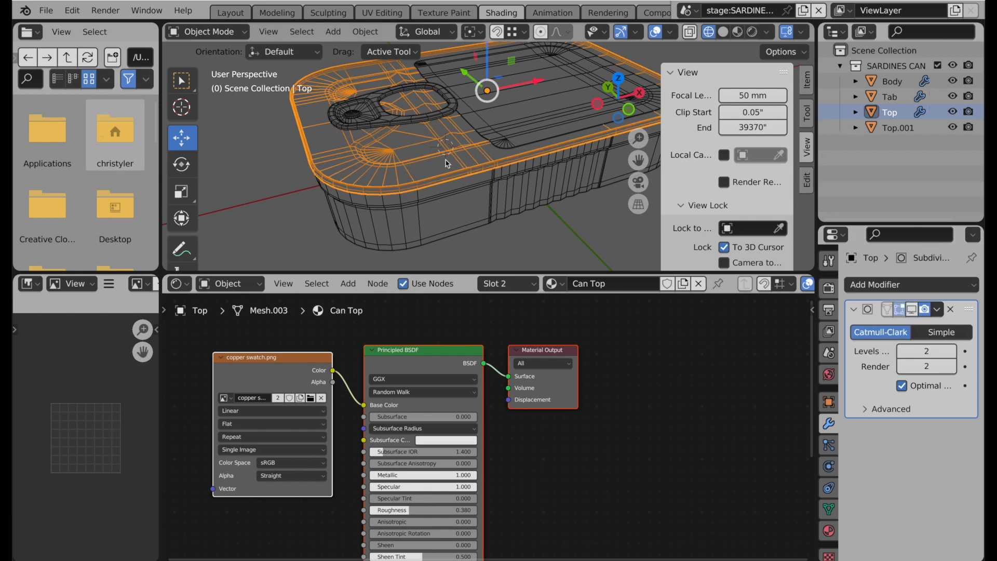
{"action": "middle_click_drag", "start_coordinate": [444, 162], "coordinate": [429, 204]}
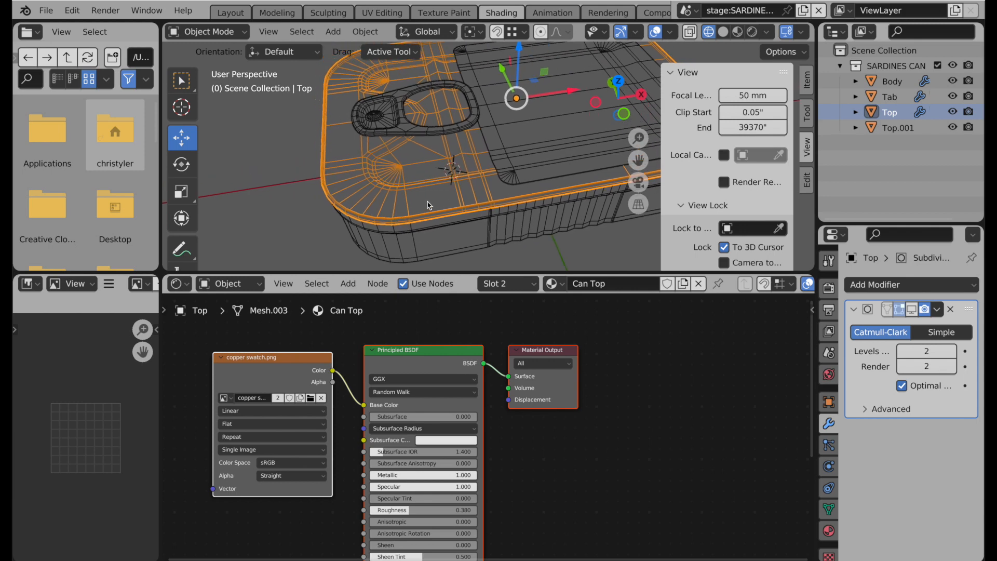
Go to the UV Editing workspace and unlink label-map.png from the image editor
{"action": "left_click", "coordinate": [373, 14]}
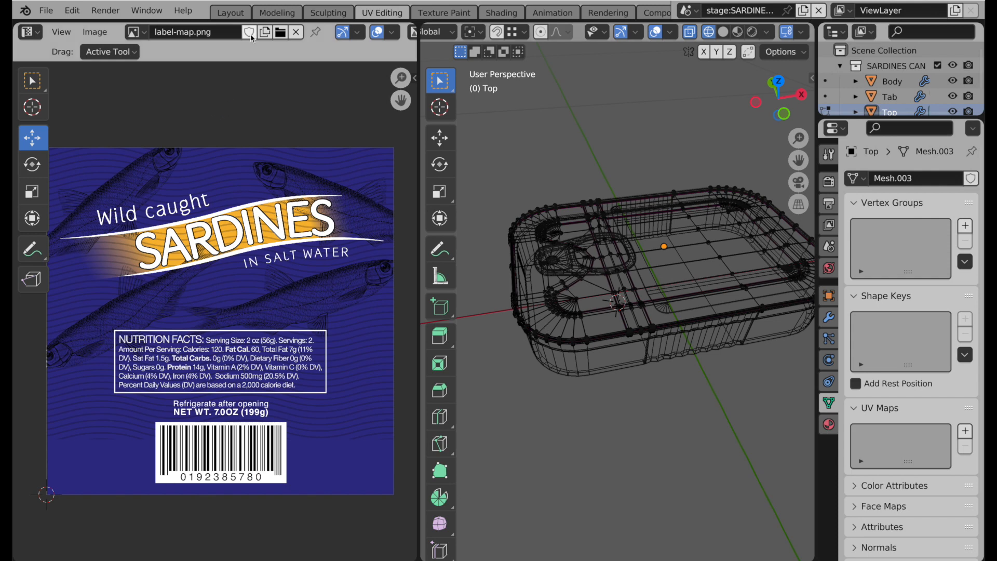
{"action": "left_click", "coordinate": [137, 33]}
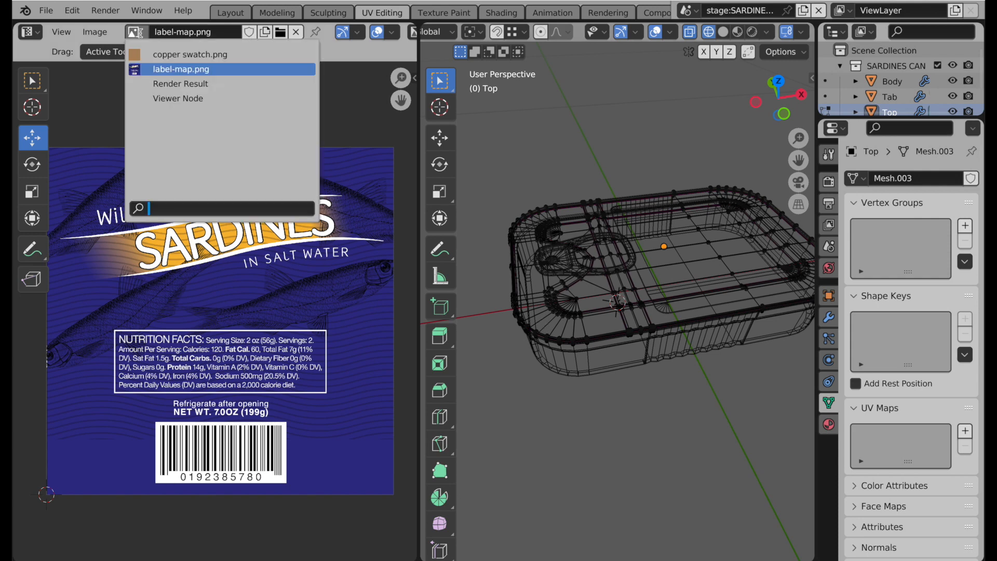
{"action": "left_click", "coordinate": [139, 32]}
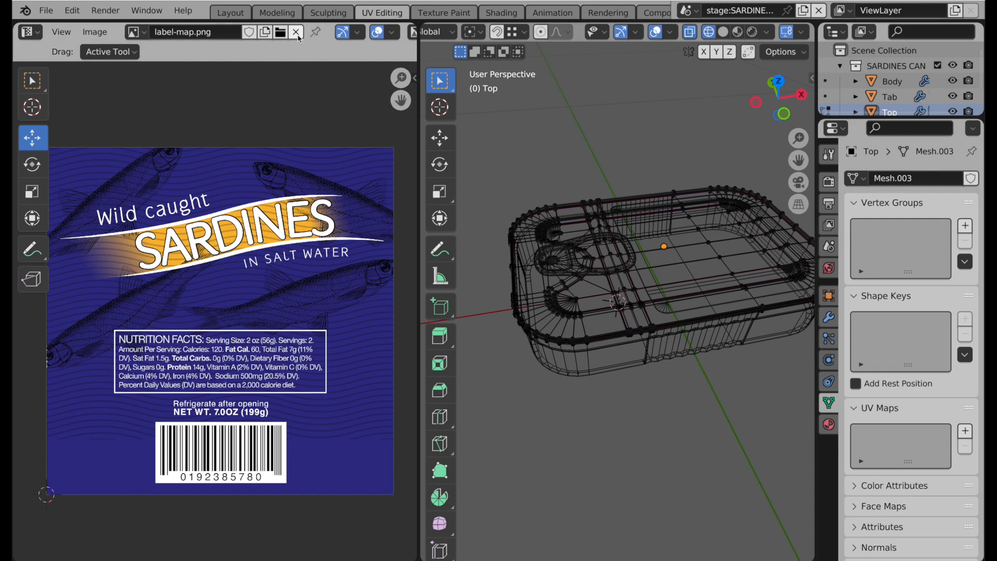
{"action": "left_click", "coordinate": [296, 32]}
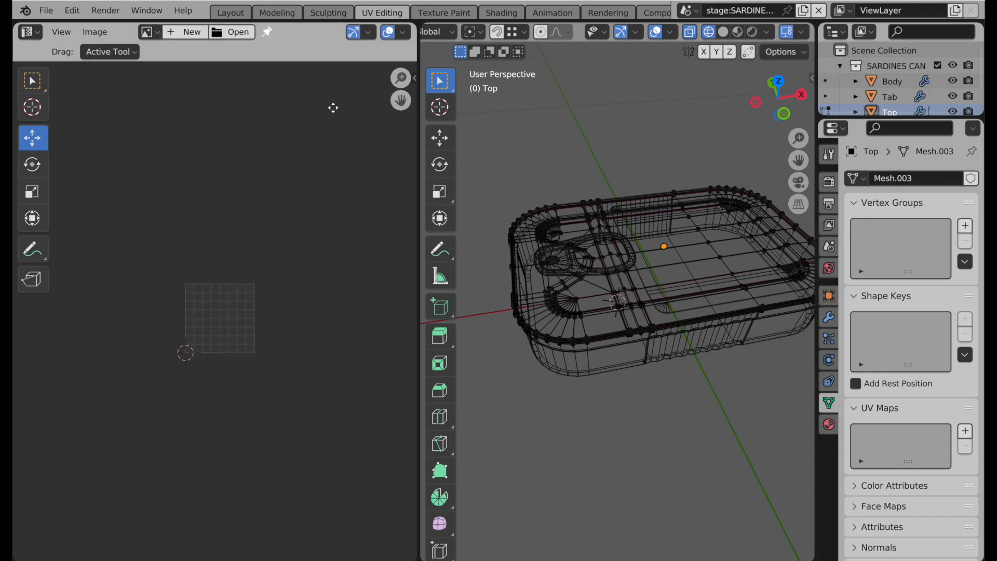
{"action": "middle_click_drag", "start_coordinate": [333, 107], "coordinate": [207, 360], "text": "ctrl"}
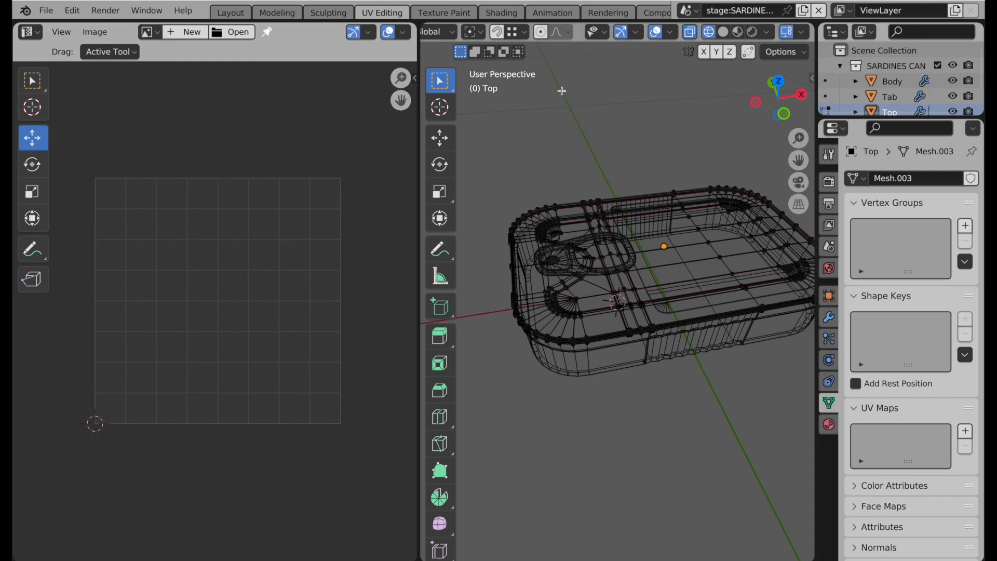
Switch the Top mesh to face selection mode in the UV Editing workspace
{"action": "scroll", "coordinate": [512, 37], "scroll_direction": "up", "scroll_amount": 5}
{"action": "scroll", "coordinate": [513, 38], "scroll_direction": "up", "scroll_amount": 5}
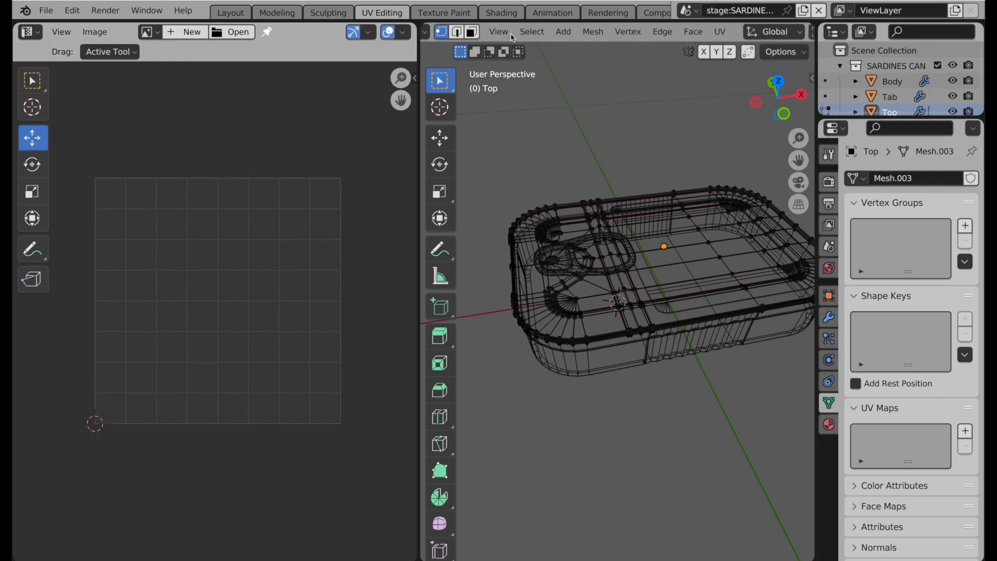
{"action": "left_click", "coordinate": [573, 33]}
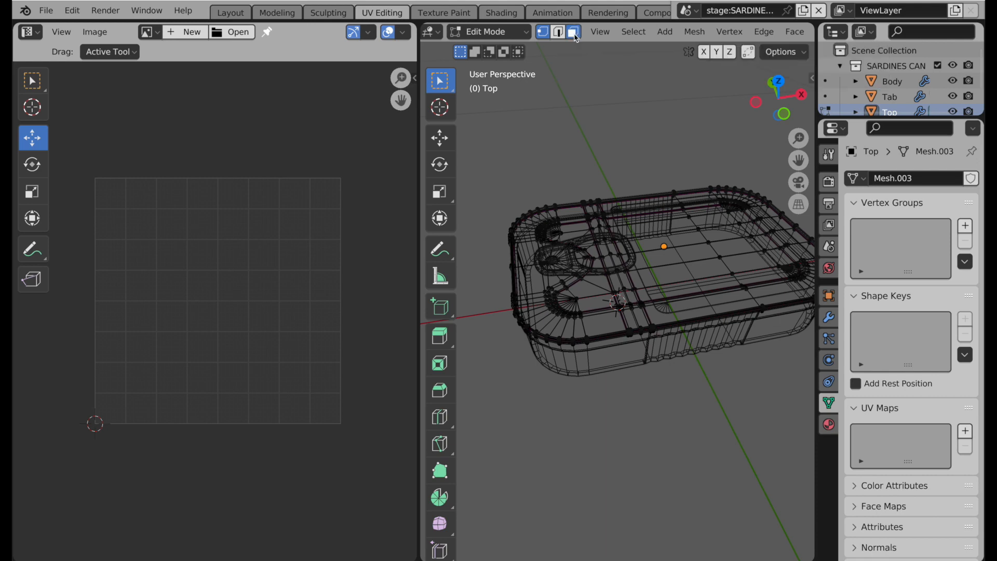
{"action": "scroll", "coordinate": [588, 295], "scroll_direction": "up", "scroll_amount": 2}
{"action": "scroll", "coordinate": [588, 296], "scroll_direction": "up", "scroll_amount": 5}
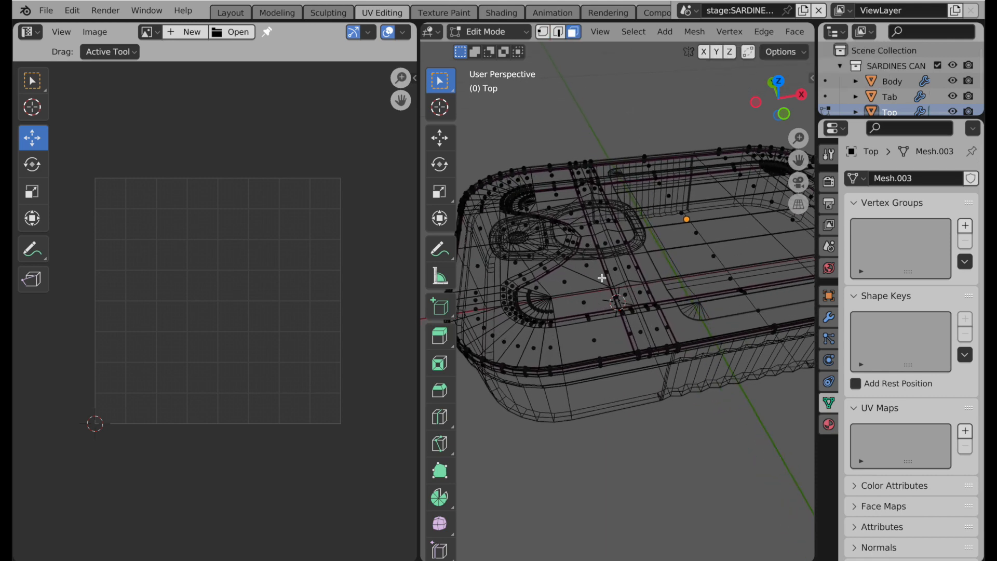
{"action": "scroll", "coordinate": [624, 287], "scroll_direction": "down", "scroll_amount": 3}
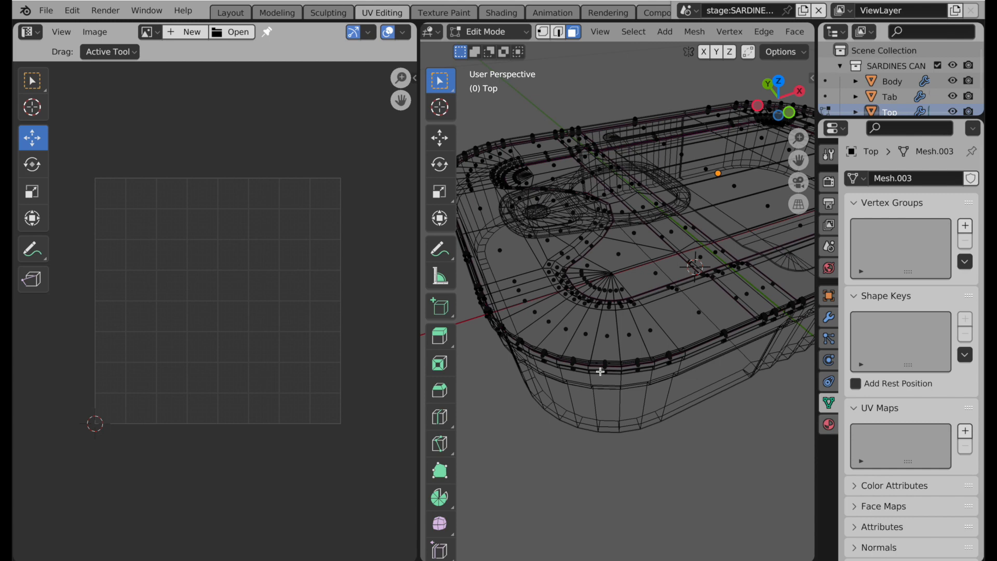
From the top orthographic view, select all faces of the Top mesh and map them with Project from View
{"action": "left_click", "coordinate": [780, 86]}
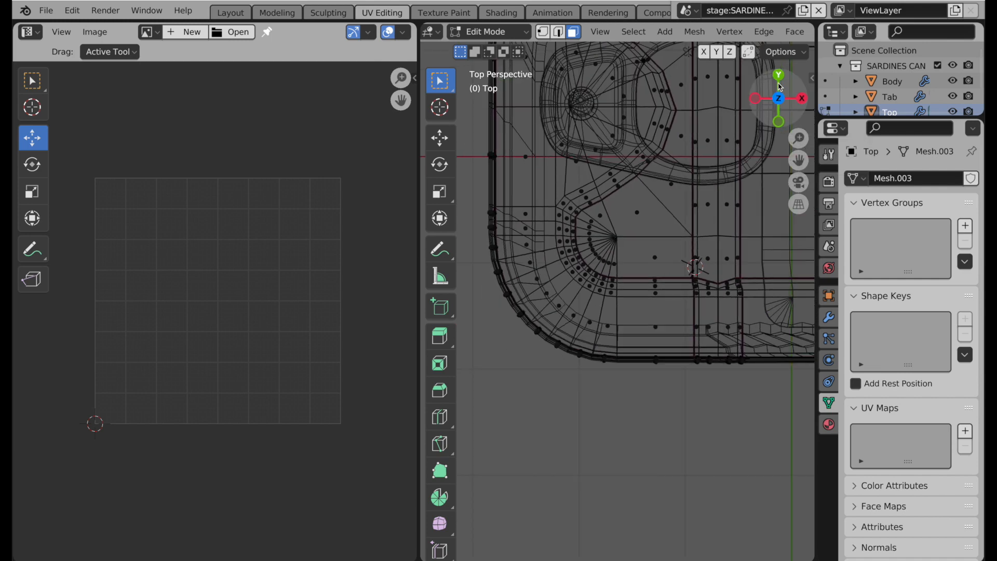
{"action": "left_click", "coordinate": [799, 204]}
{"action": "scroll", "coordinate": [610, 315], "scroll_direction": "down", "scroll_amount": 5}
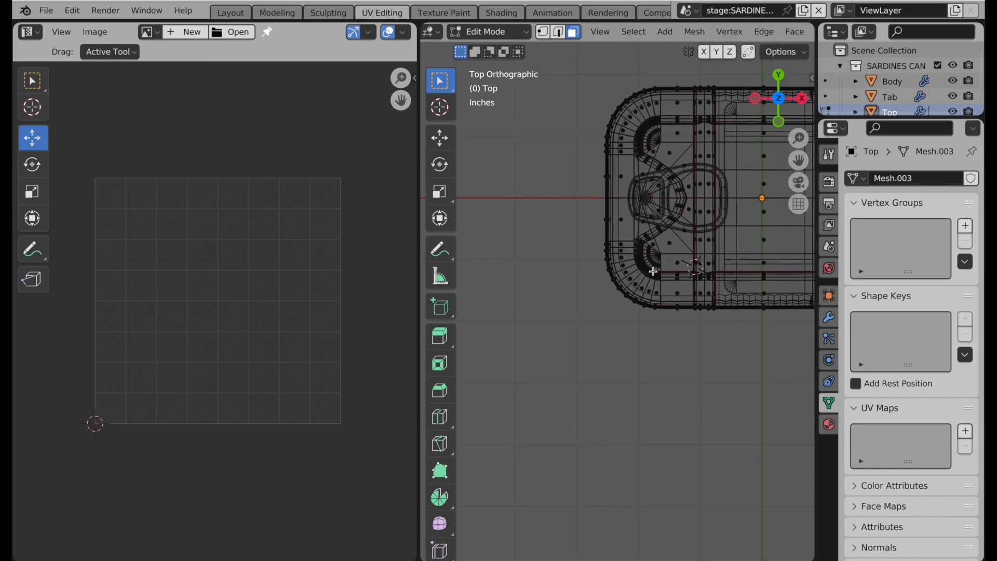
{"action": "mouse_move", "coordinate": [618, 312]}
{"action": "middle_mouse_down", "text": "shift"}
{"action": "mouse_move", "coordinate": [597, 332]}
{"action": "mouse_move", "coordinate": [603, 356]}
{"action": "mouse_move", "coordinate": [617, 323]}
{"action": "mouse_move", "coordinate": [617, 331]}
{"action": "middle_mouse_up", "text": "shift"}
{"action": "key", "text": "a"}
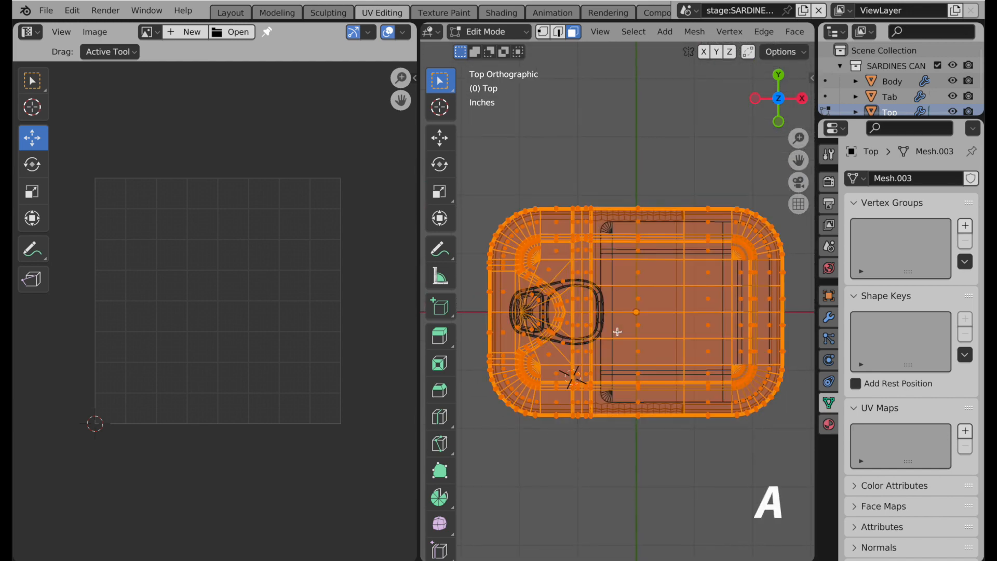
{"action": "scroll", "coordinate": [683, 36], "scroll_direction": "down", "scroll_amount": 8}
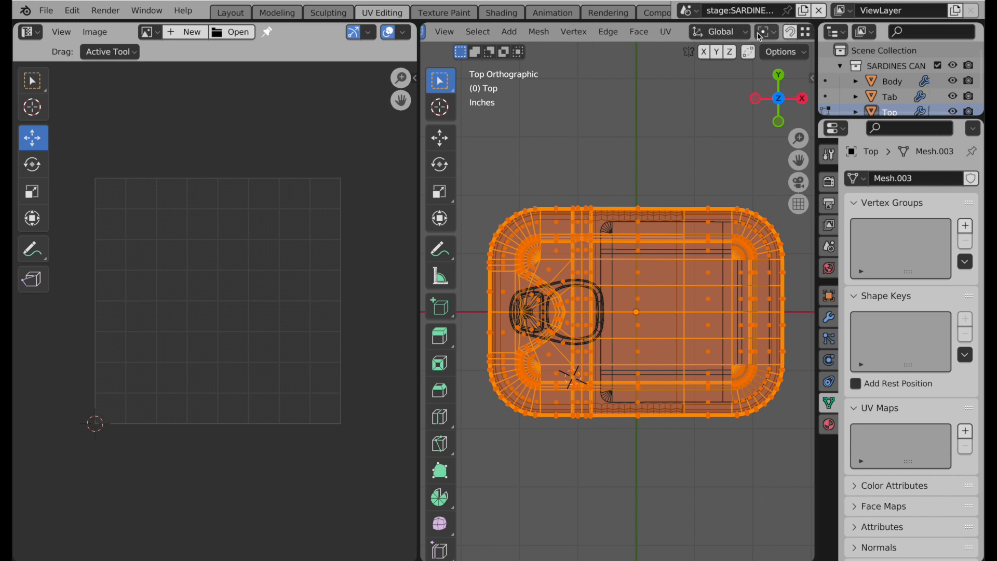
{"action": "left_click", "coordinate": [627, 32]}
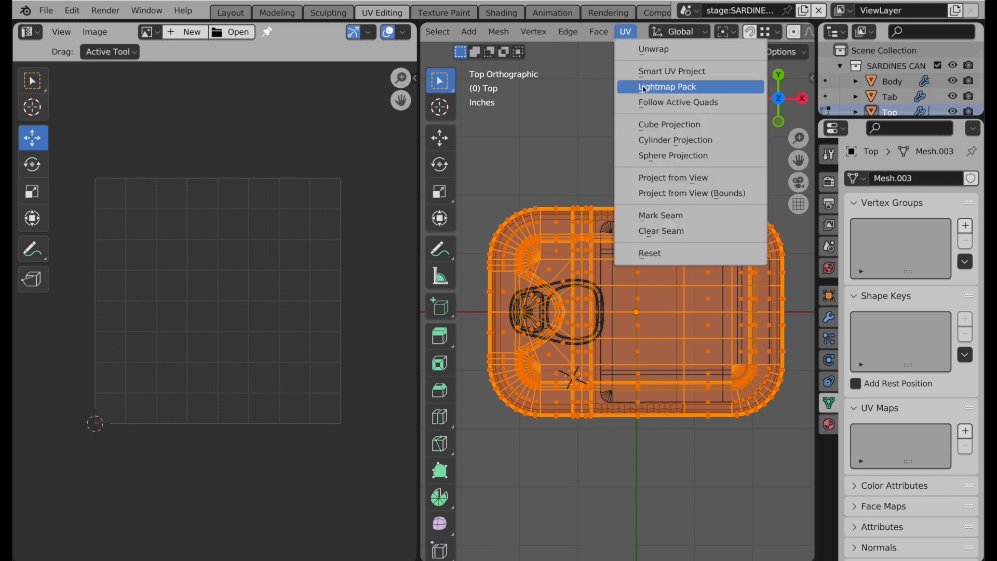
{"action": "left_click", "coordinate": [656, 177]}
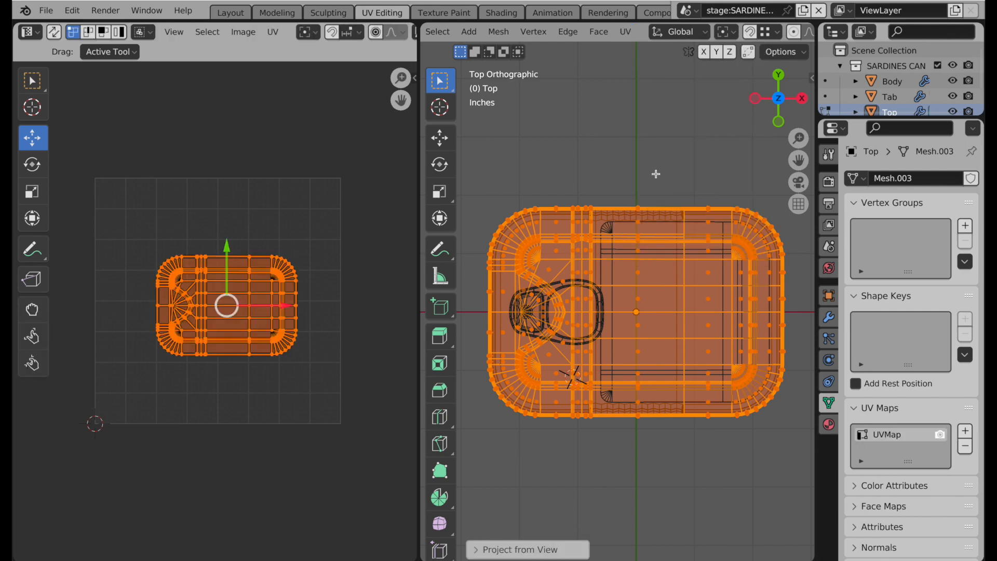
Scale the Top's UV layout up to nearly the full width of the UV square and centre it horizontally
{"action": "scroll", "coordinate": [233, 318], "scroll_direction": "up", "scroll_amount": 2}
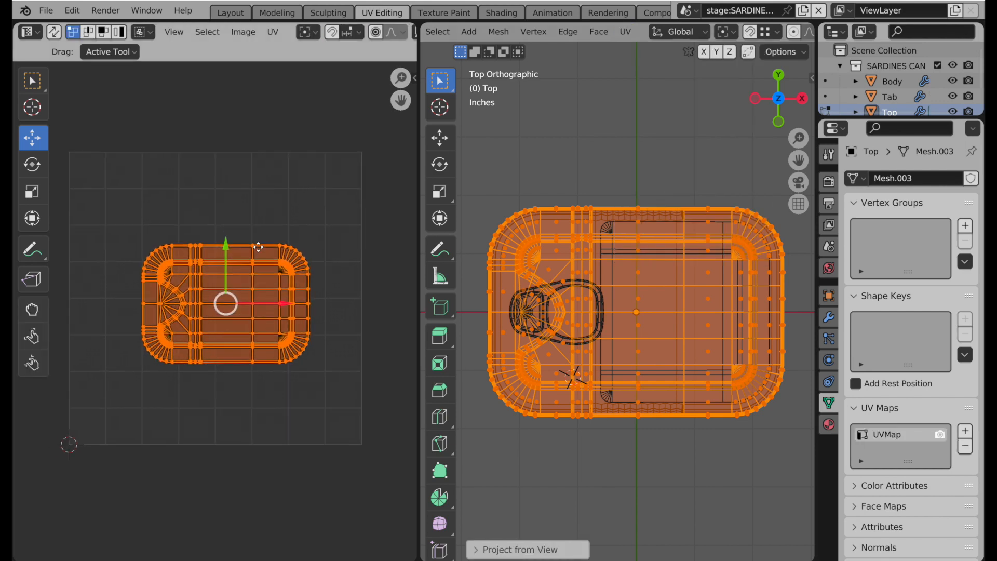
{"action": "key", "text": "s"}
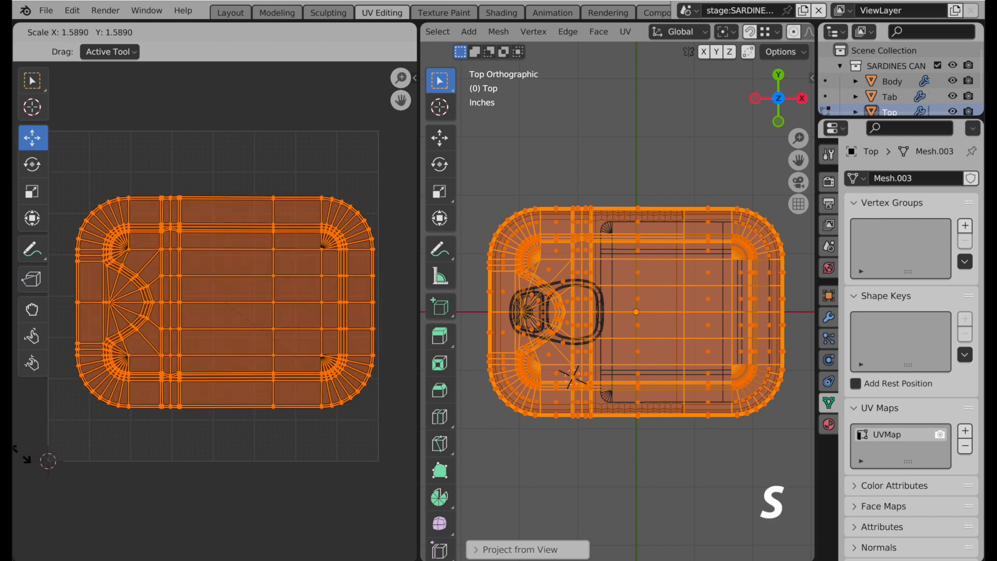
{"action": "left_click", "coordinate": [34, 466]}
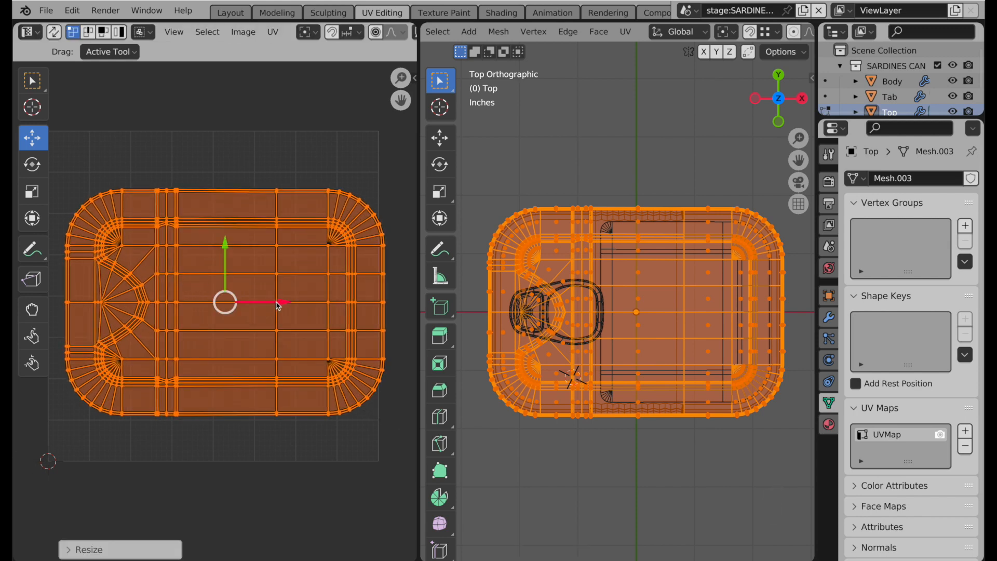
{"action": "left_click_drag", "start_coordinate": [279, 303], "coordinate": [268, 306]}
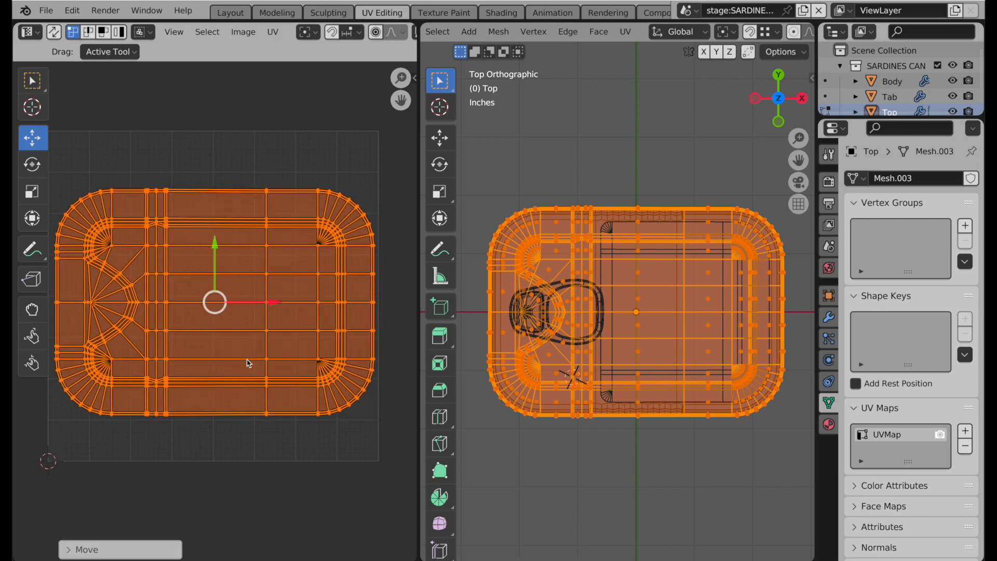
Leave edit mode on the Top mesh and go to the Shading workspace with the viewport's sidebar hidden
{"action": "middle_click_drag", "start_coordinate": [249, 360], "coordinate": [279, 358]}
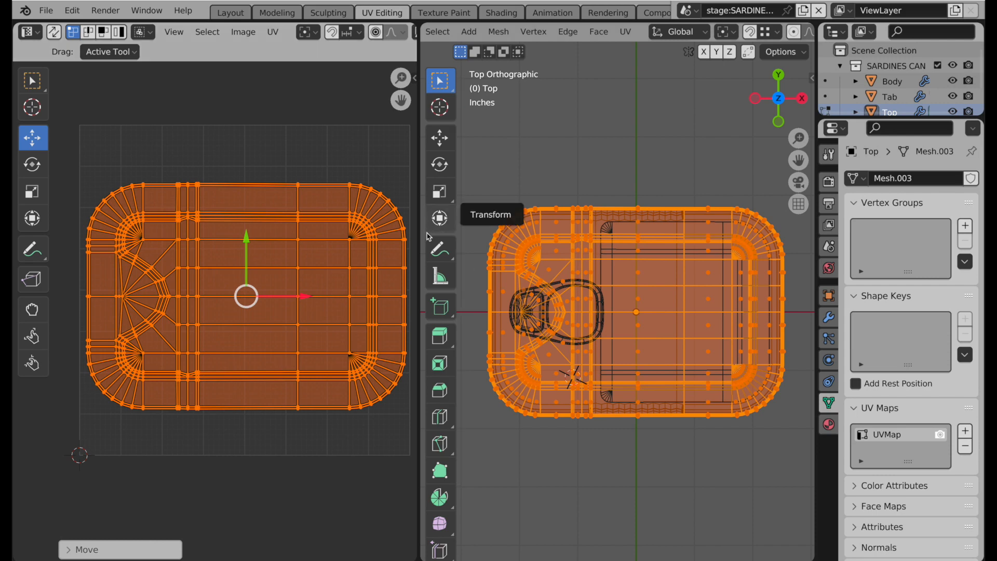
{"action": "key", "text": "Tab"}
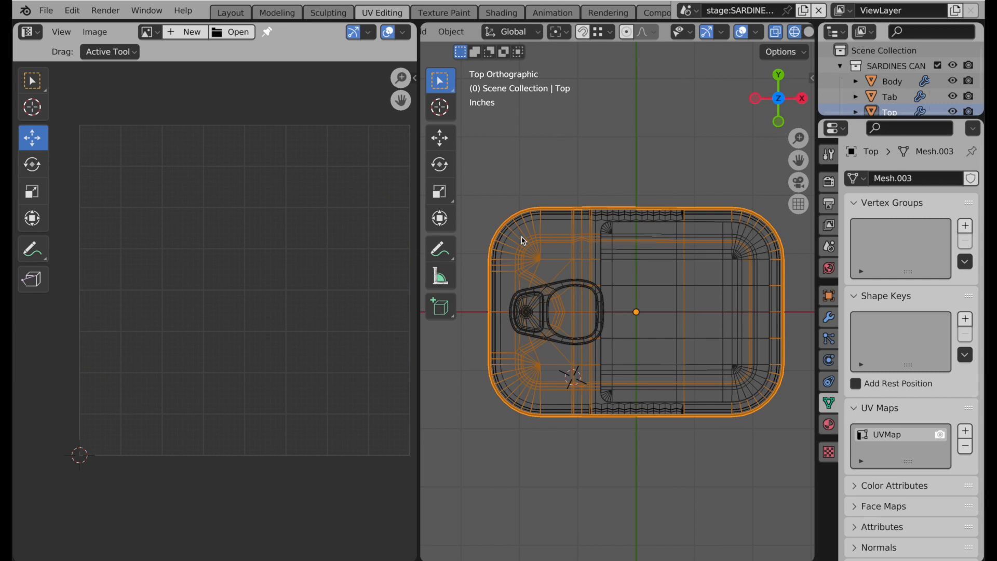
{"action": "left_click", "coordinate": [512, 13]}
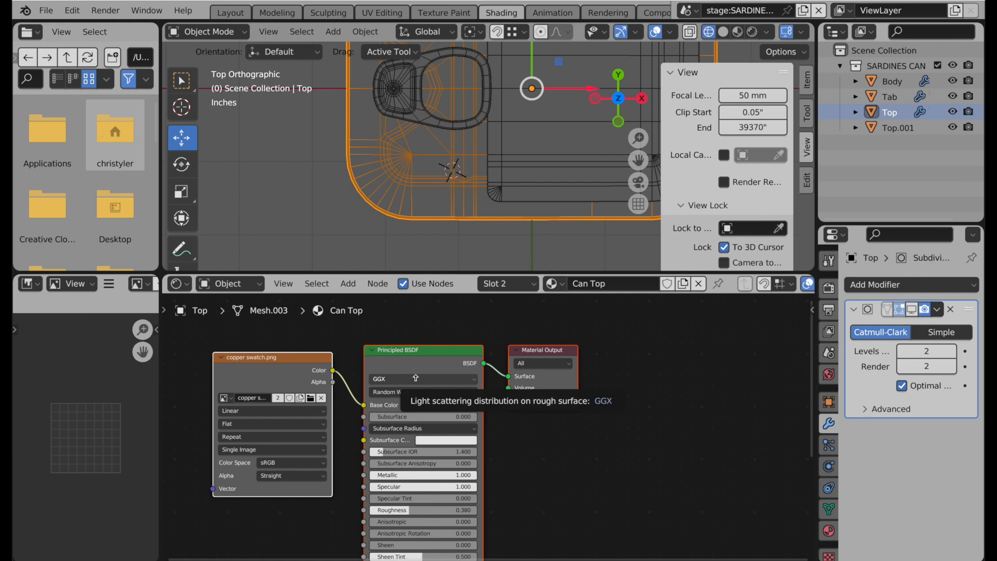
{"action": "key", "text": "n"}
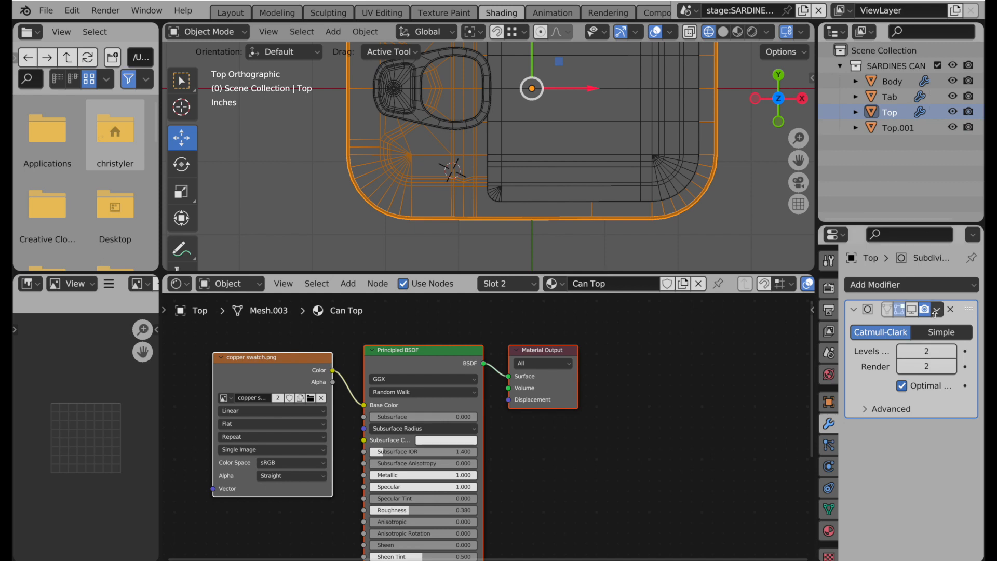
Turn on viewport display for the Top's Subdivision modifier and look at the can's lid from an angle
{"action": "left_click", "coordinate": [887, 310]}
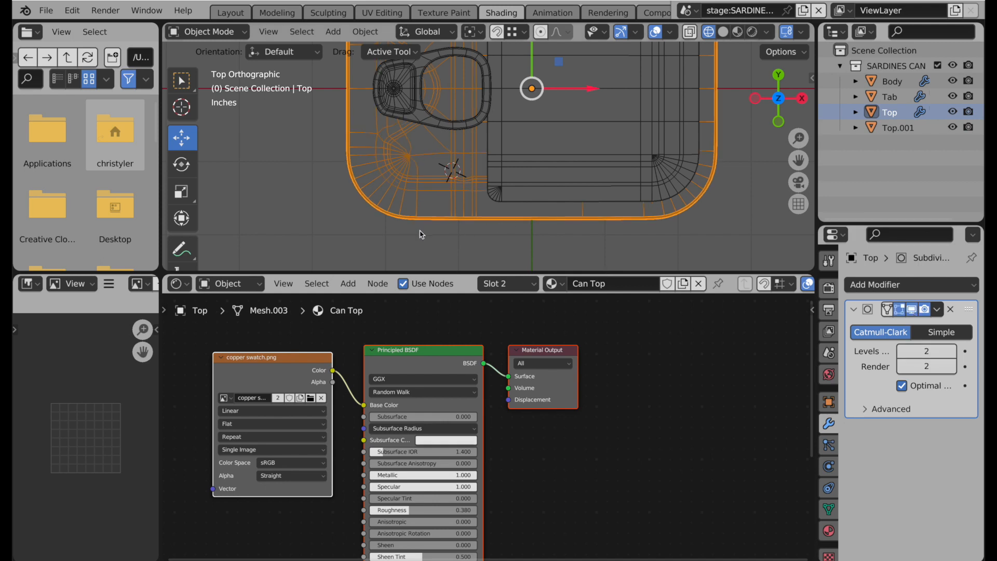
{"action": "middle_click_drag", "start_coordinate": [420, 233], "coordinate": [421, 160]}
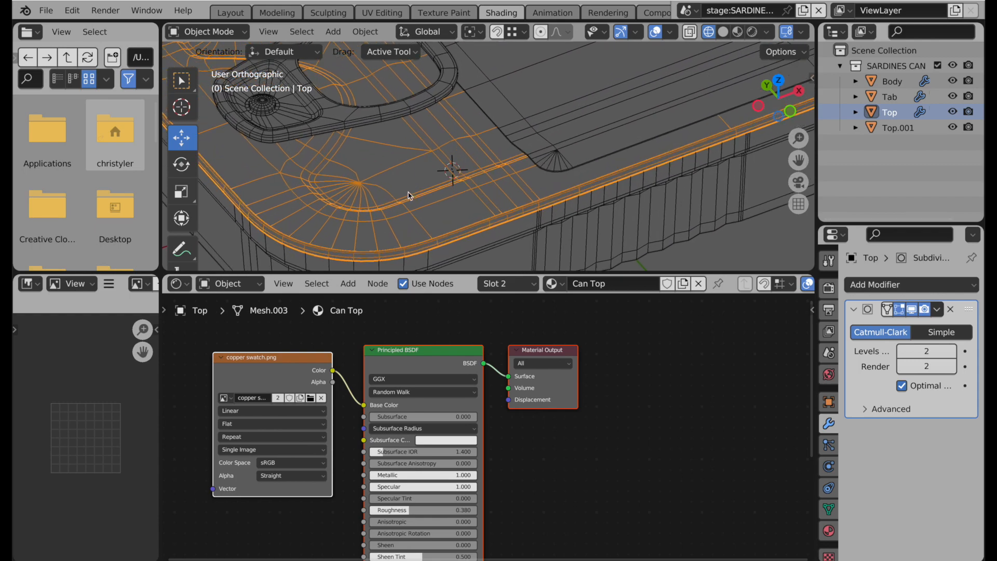
{"action": "middle_click_drag", "start_coordinate": [407, 193], "coordinate": [454, 187], "text": "shift"}
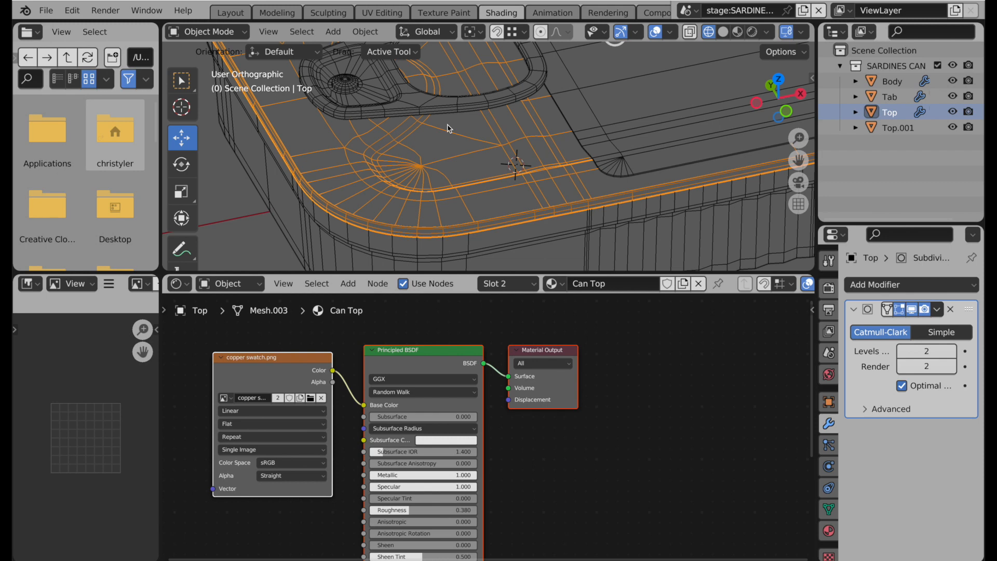
Show the Top's material properties and move the copper swatch.png node up and farther from the Principled BSDF
{"action": "left_click", "coordinate": [829, 532]}
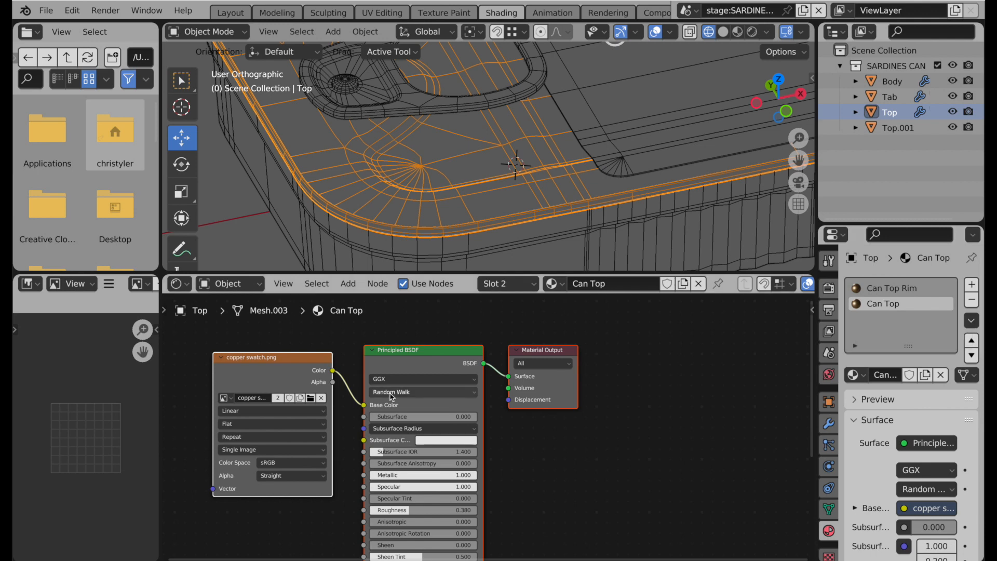
{"action": "middle_click_drag", "start_coordinate": [303, 334], "coordinate": [472, 438]}
{"action": "left_click_drag", "start_coordinate": [473, 465], "coordinate": [423, 360]}
{"action": "middle_click_drag", "start_coordinate": [476, 471], "coordinate": [492, 333]}
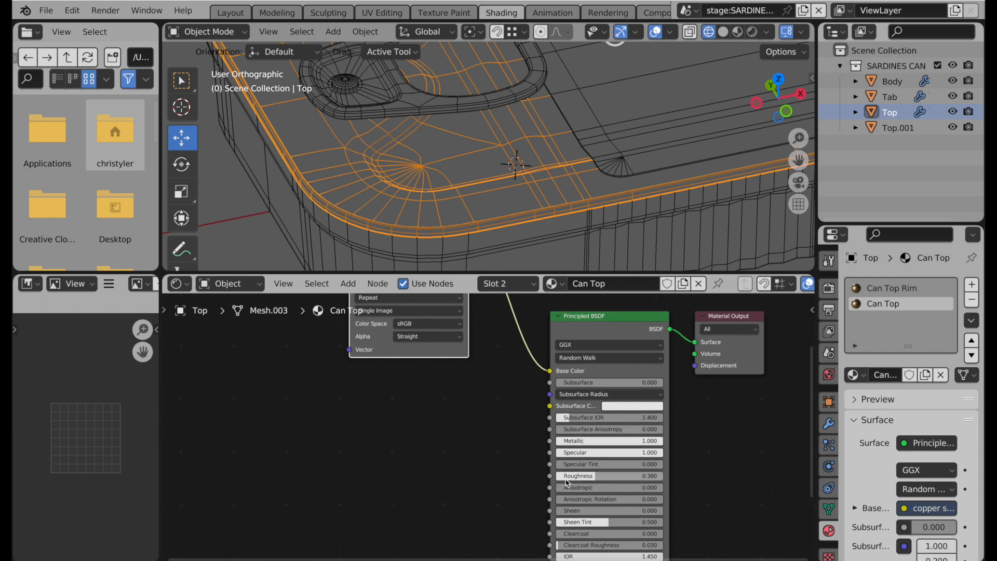
Add a Mix node to the Can Top material, placed to the left of the Principled BSDF's roughness input
{"action": "scroll", "coordinate": [566, 482], "scroll_direction": "up", "scroll_amount": 3}
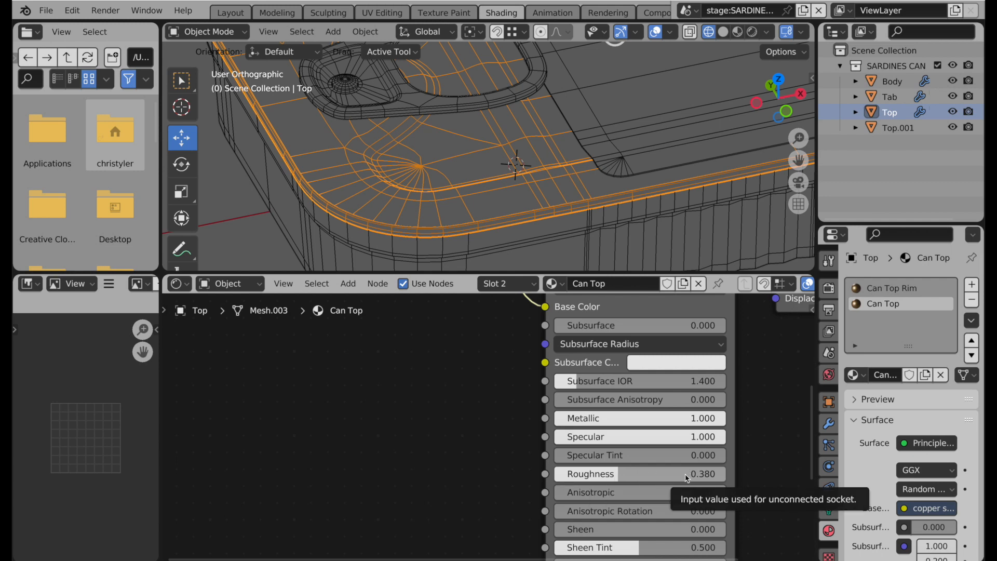
{"action": "left_click", "coordinate": [347, 284]}
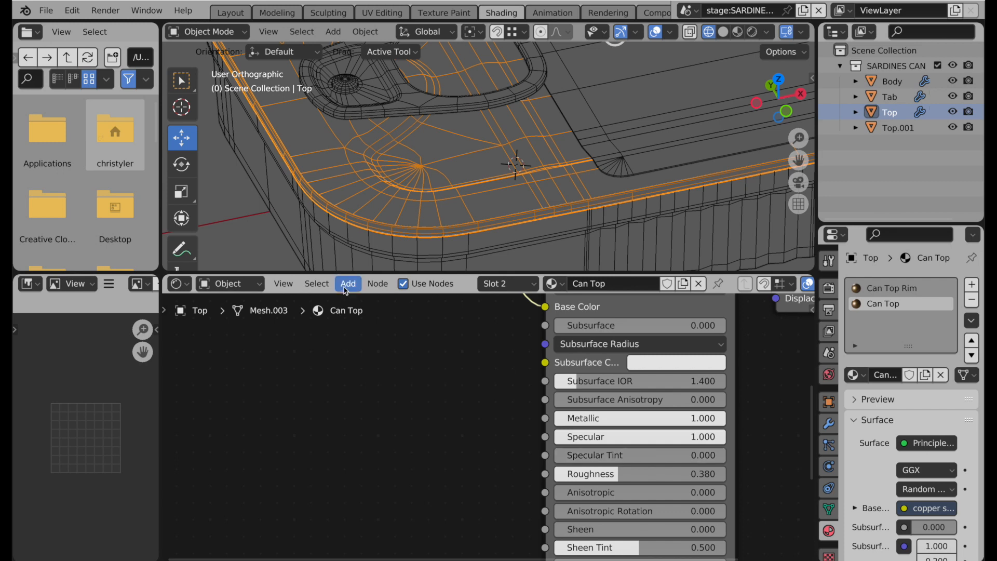
{"action": "left_click", "coordinate": [346, 300]}
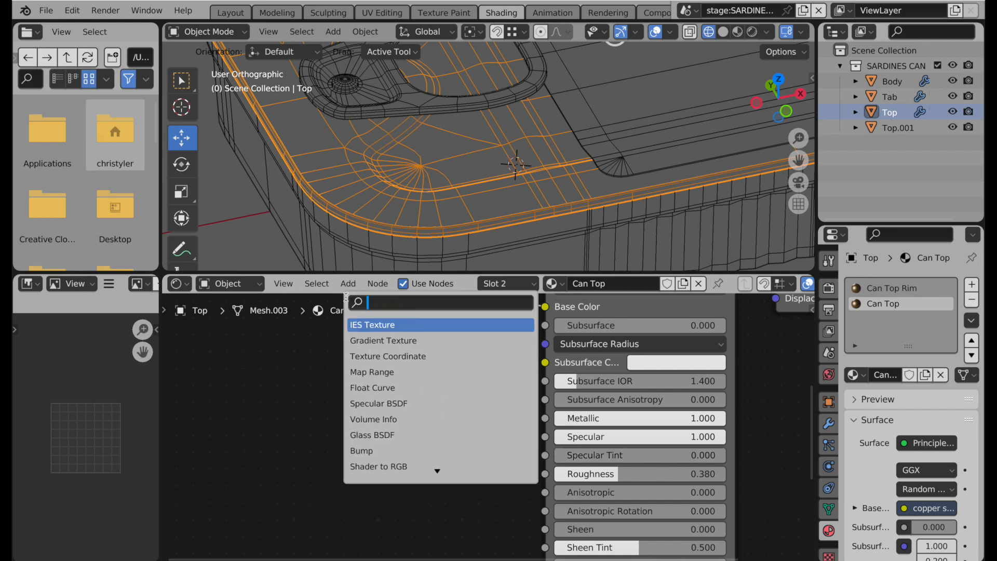
{"action": "type", "text": "mix"}
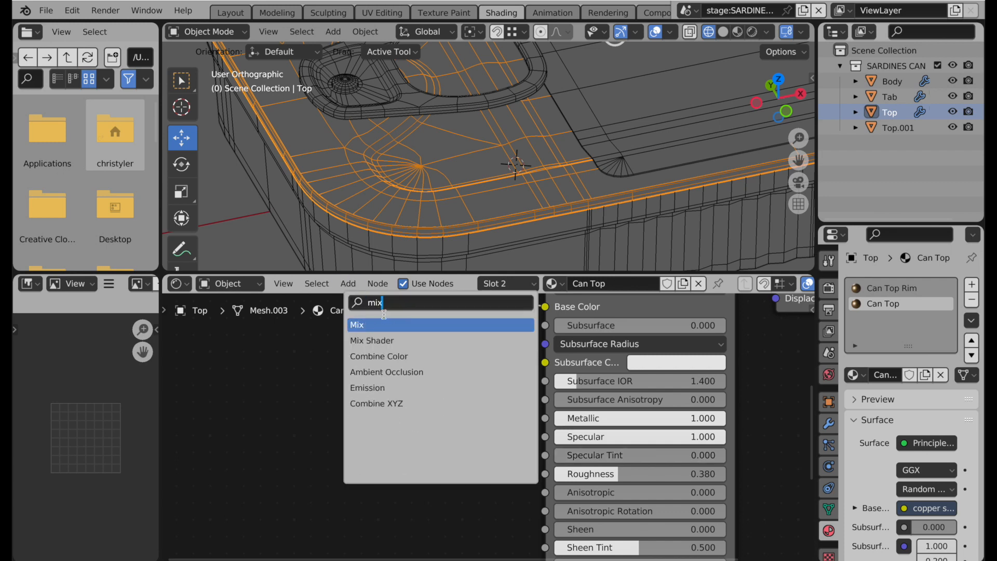
{"action": "left_click", "coordinate": [390, 325]}
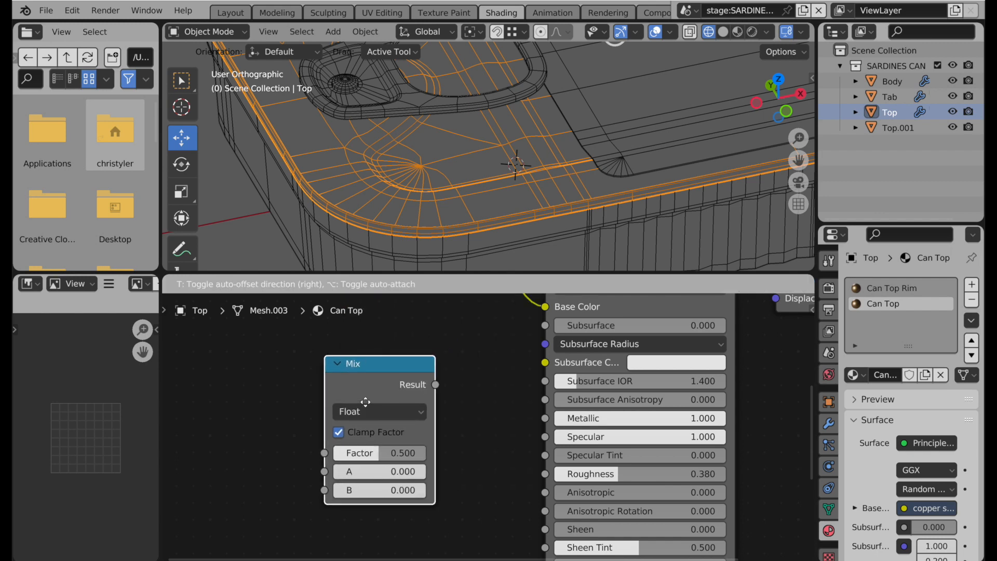
{"action": "left_click", "coordinate": [365, 404]}
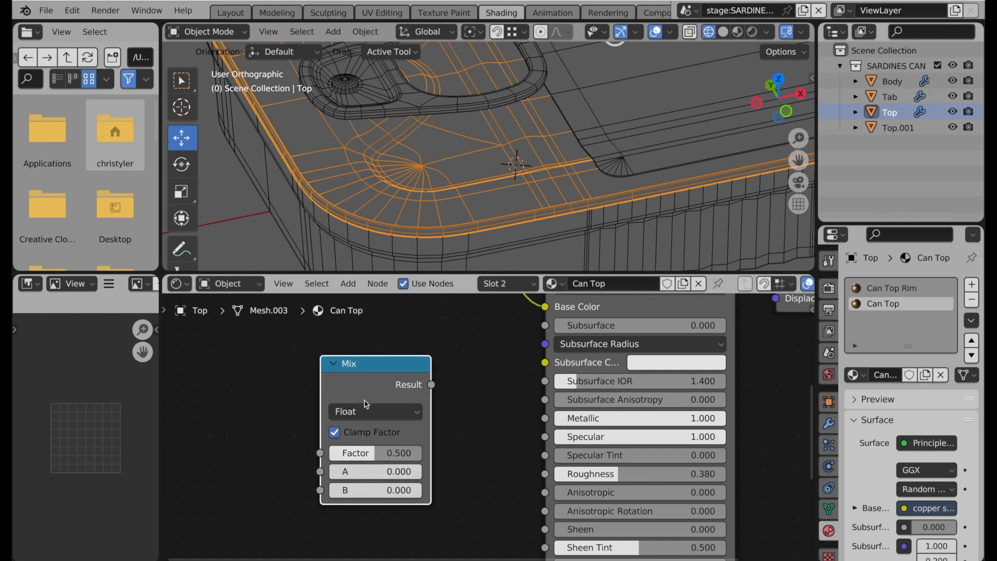
Try the Mix node with its data type as Color and the B colour's value at 0.38
{"action": "left_click", "coordinate": [390, 417]}
{"action": "left_click", "coordinate": [389, 466]}
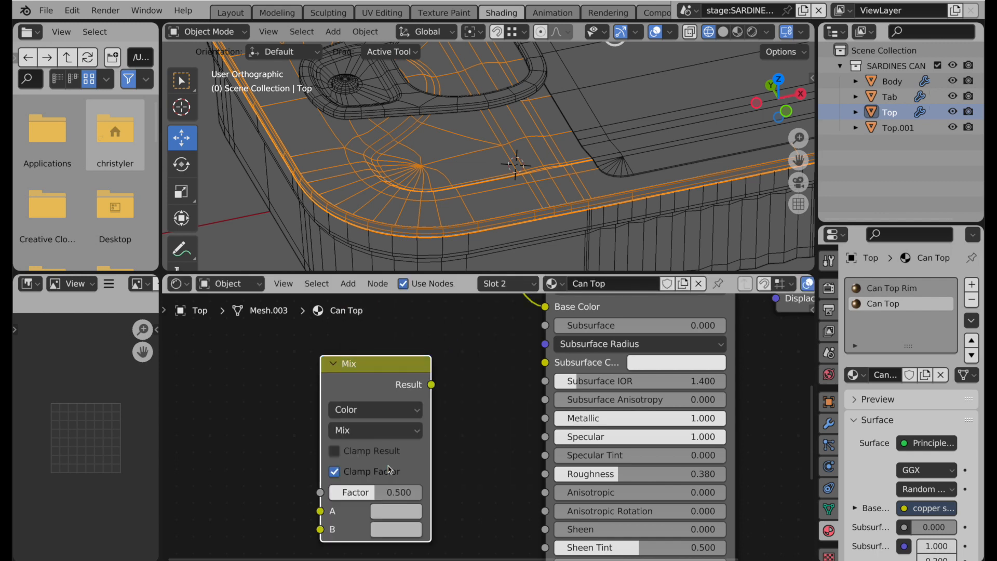
{"action": "scroll", "coordinate": [452, 482], "scroll_direction": "down", "scroll_amount": 2, "text": "shift"}
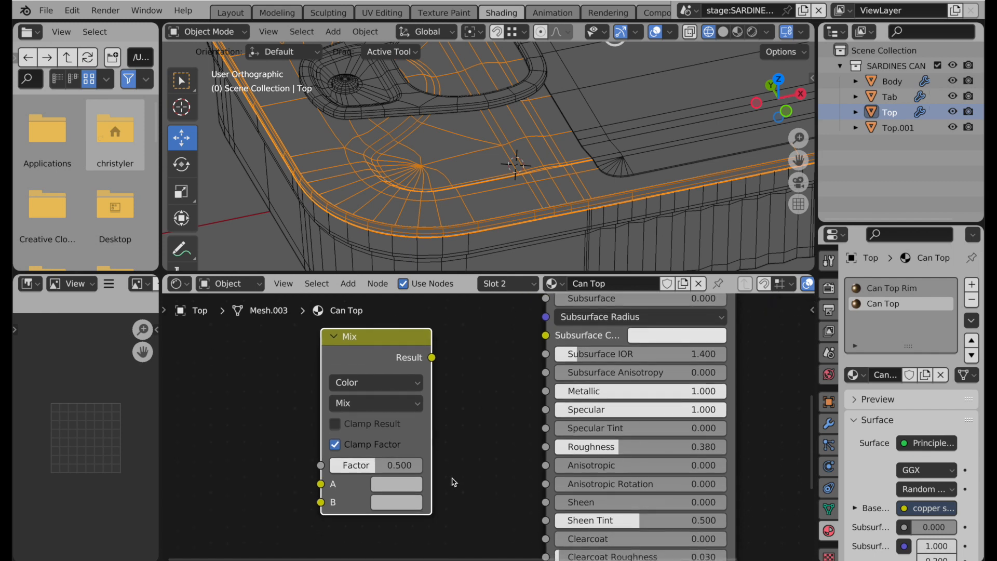
{"action": "left_click", "coordinate": [391, 502]}
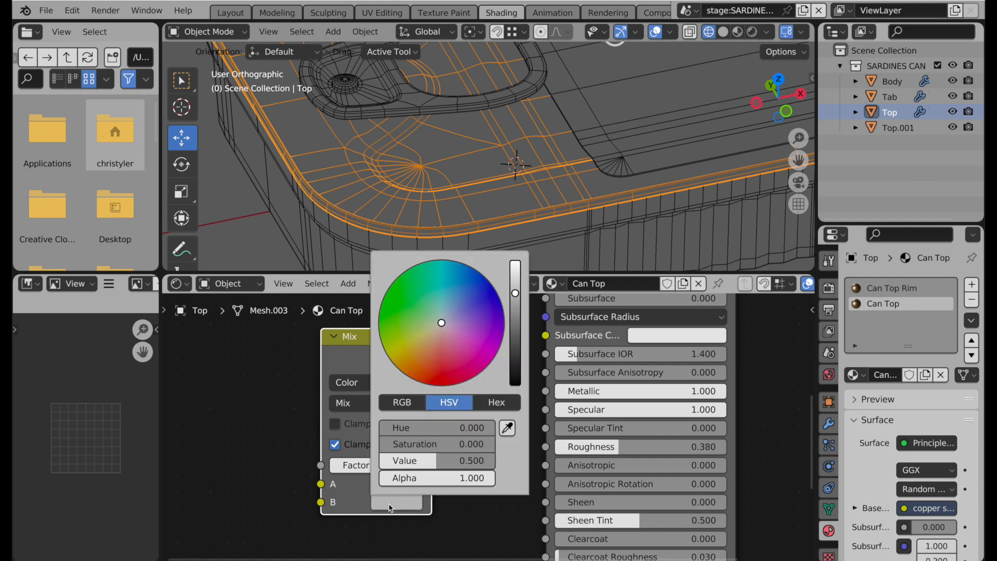
{"action": "left_click", "coordinate": [438, 458]}
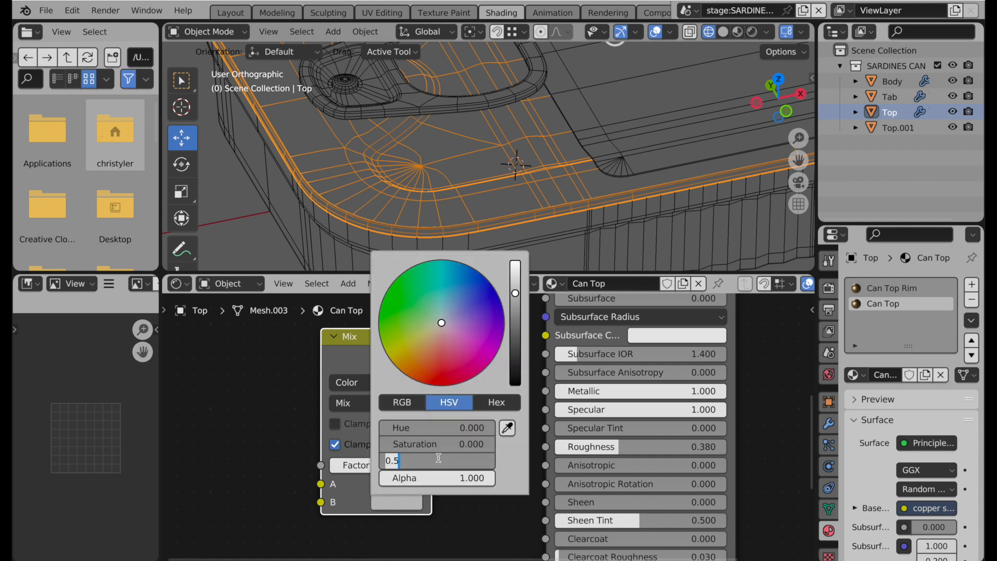
{"action": "type", "text": "0.38"}
{"action": "key", "text": "Return"}
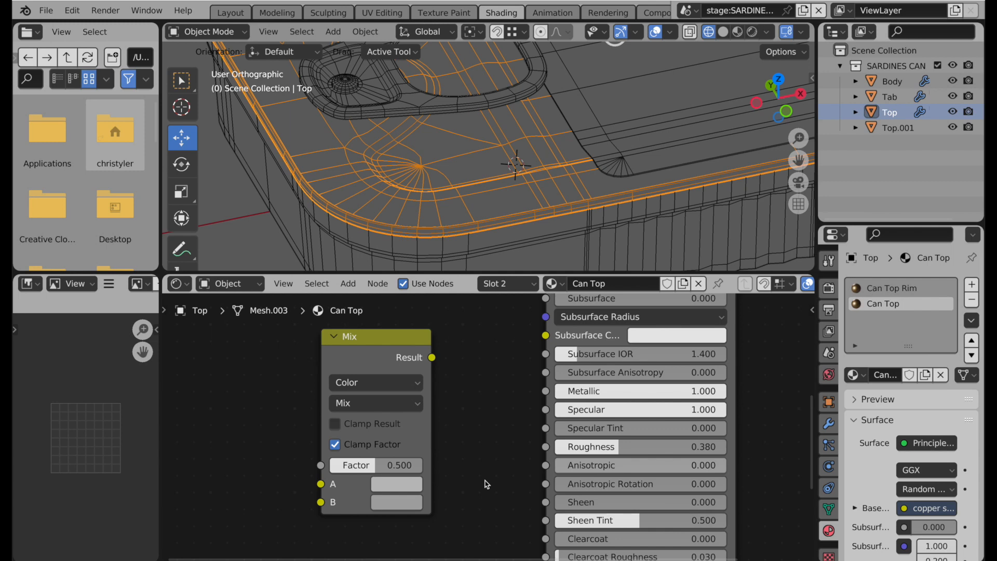
Set the Mix node's data type to Float and its B value to 0.38
{"action": "left_click", "coordinate": [355, 385]}
{"action": "left_click", "coordinate": [358, 410]}
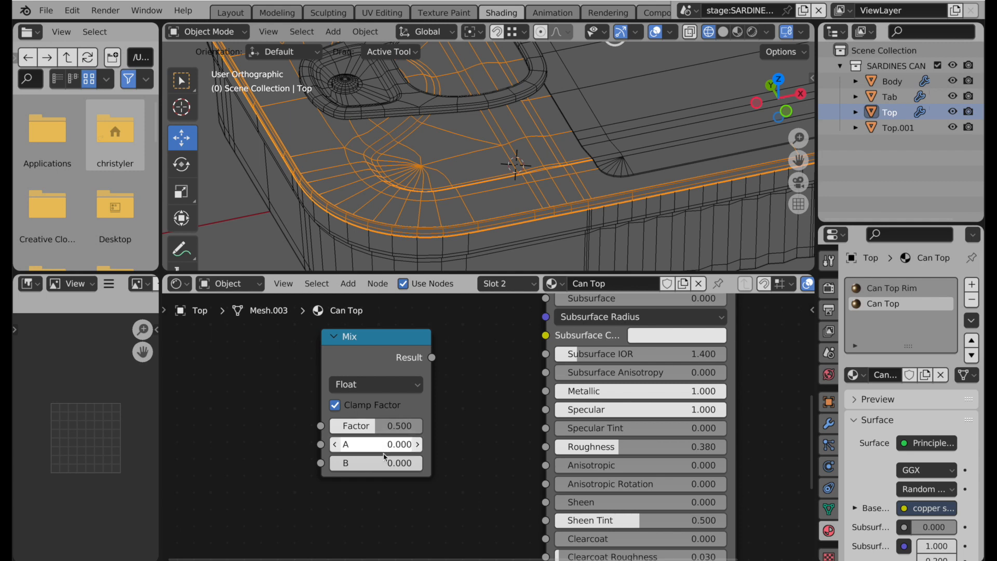
{"action": "left_click", "coordinate": [400, 463]}
{"action": "type", "text": "0.38"}
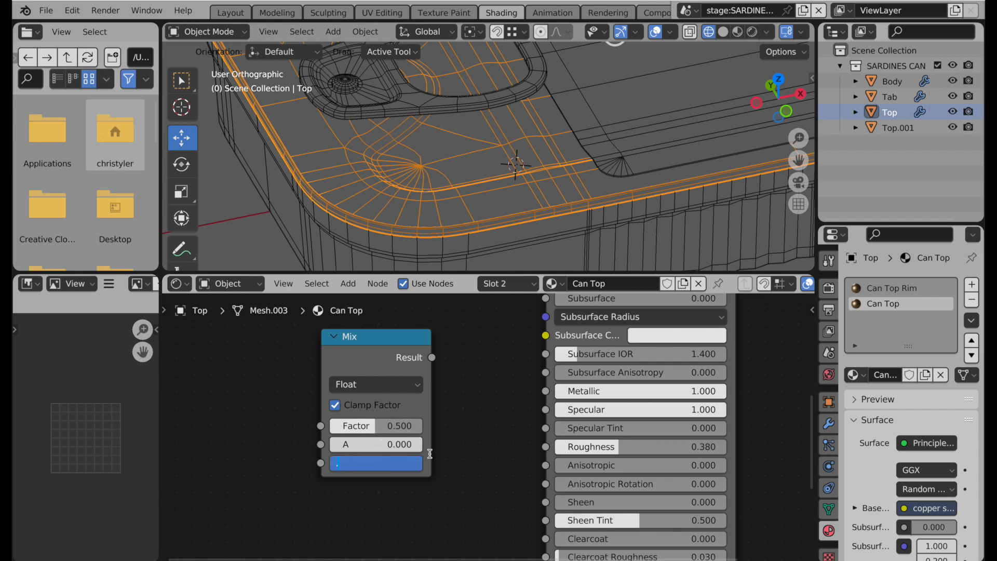
{"action": "key", "text": "Return"}
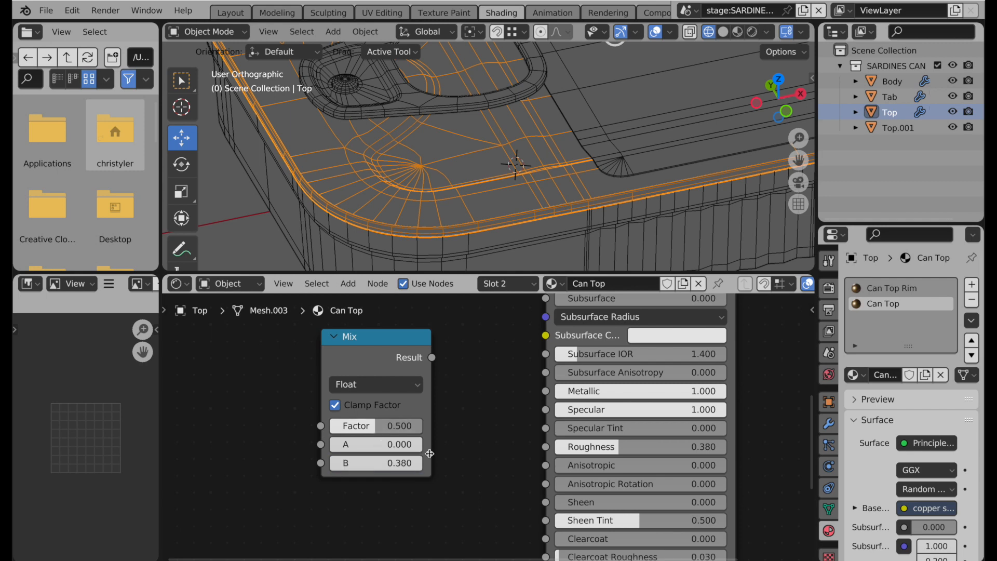
Add an Image Texture node to the left of the Mix node in the Can Top material
{"action": "scroll", "coordinate": [428, 445], "scroll_direction": "down", "scroll_amount": 3}
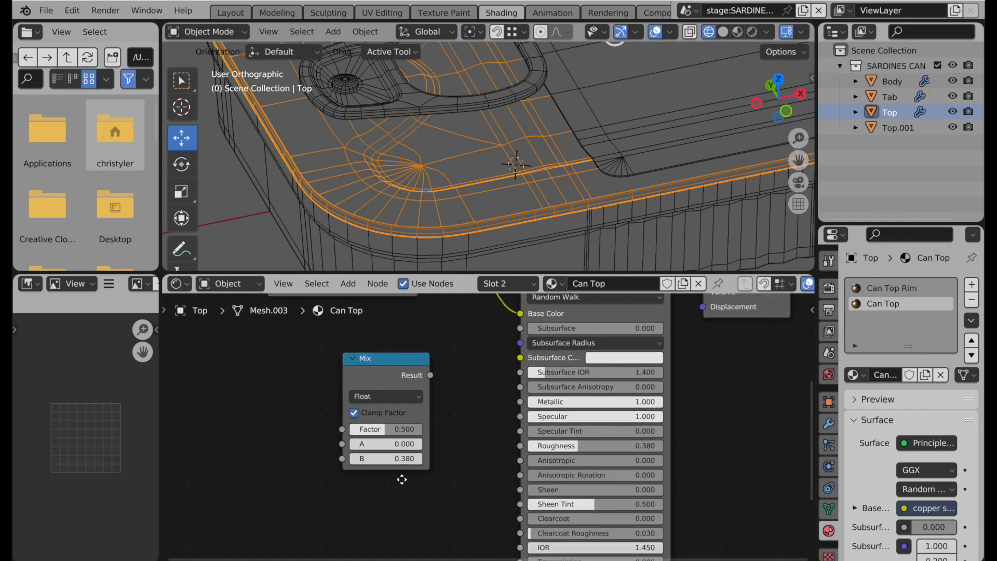
{"action": "middle_click_drag", "start_coordinate": [402, 478], "coordinate": [481, 485]}
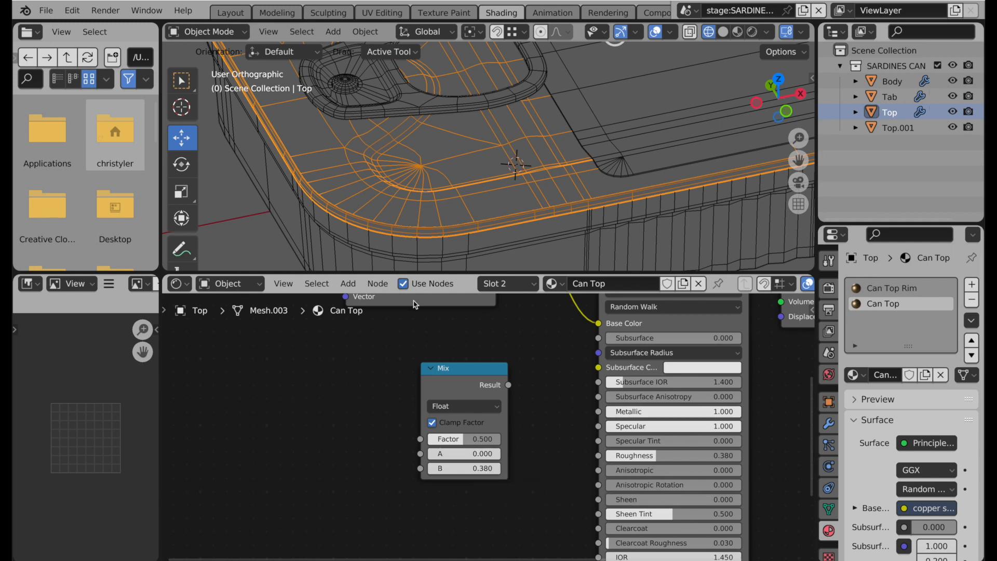
{"action": "left_click", "coordinate": [348, 283]}
{"action": "left_click", "coordinate": [370, 305]}
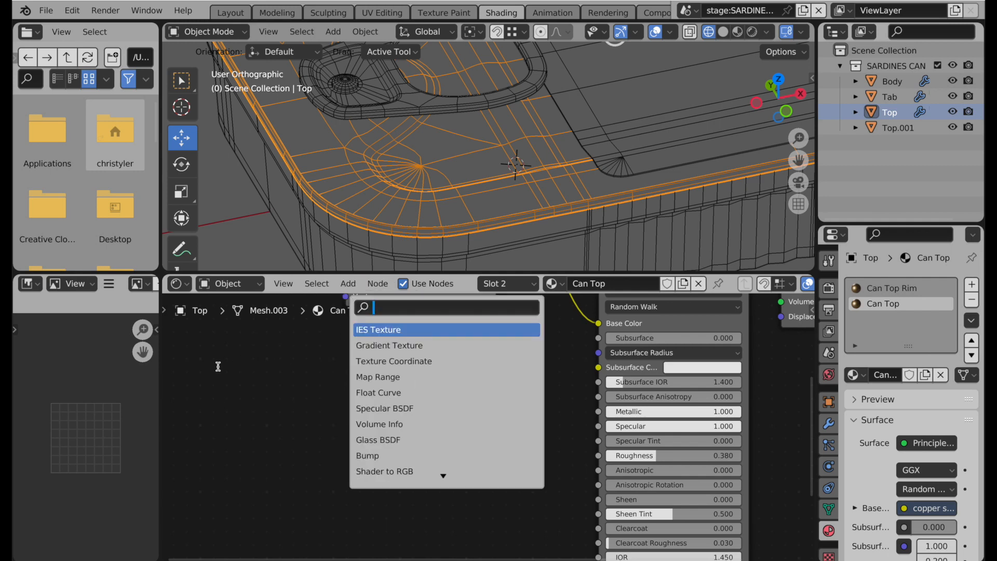
{"action": "type", "text": "image"}
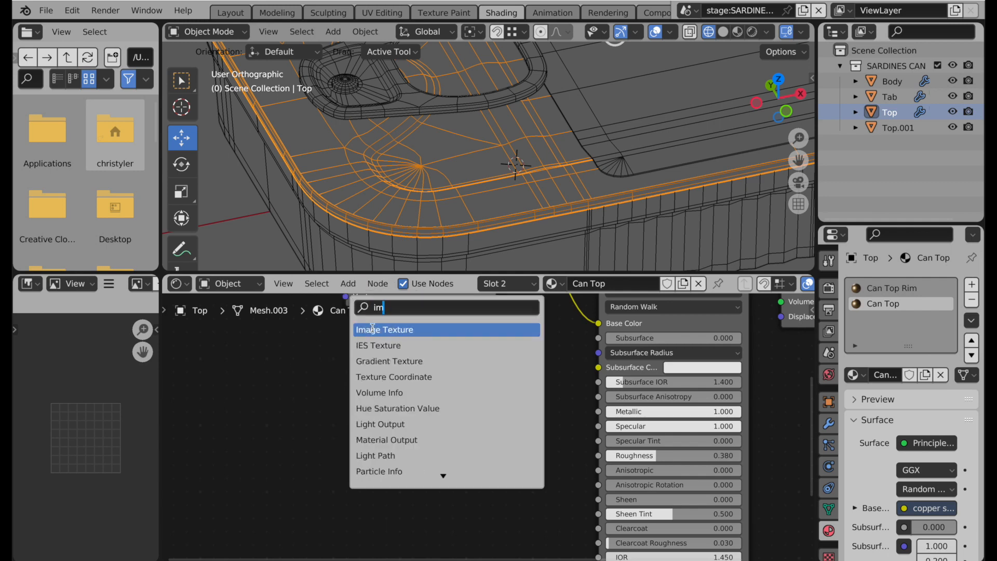
{"action": "left_click", "coordinate": [397, 332]}
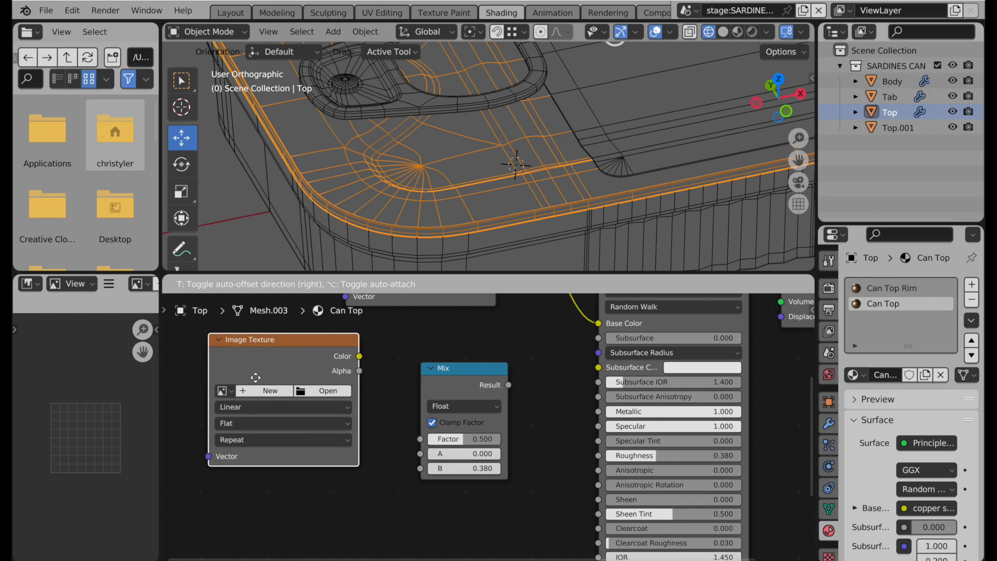
{"action": "left_click", "coordinate": [258, 382]}
Load Metal Grain 01.jpg from the textures folder into the new Image Texture node
{"action": "left_click", "coordinate": [313, 396]}
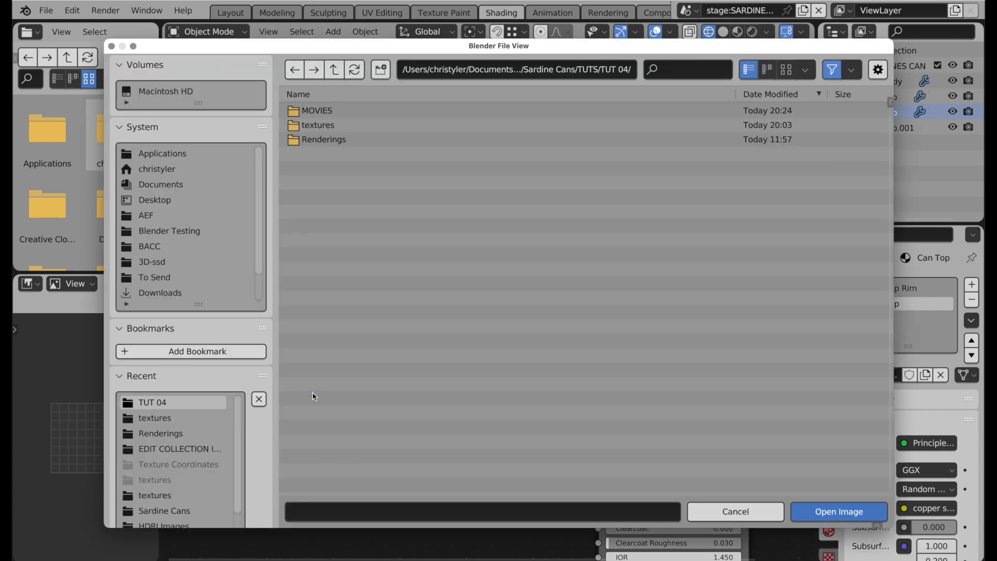
{"action": "double_click", "coordinate": [340, 127]}
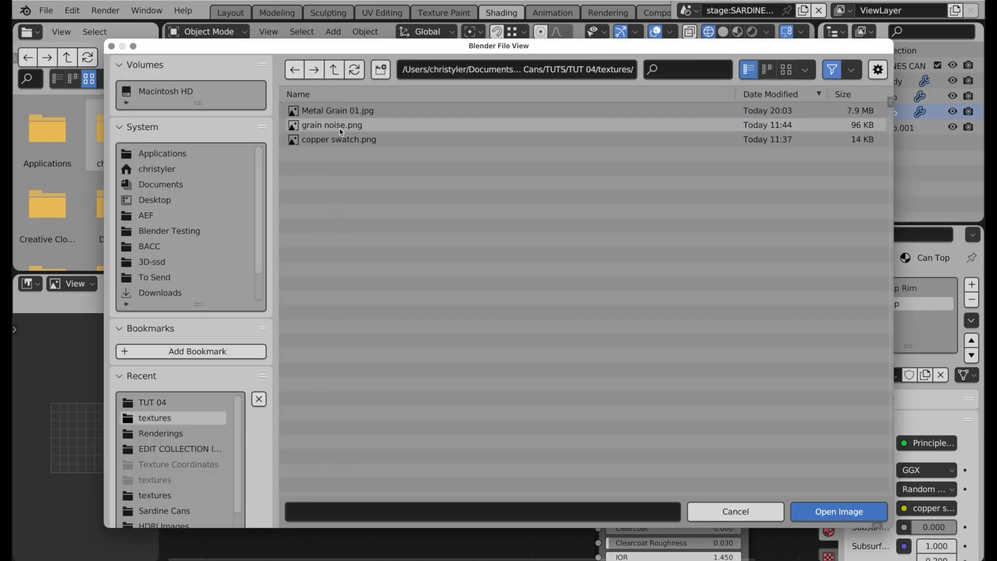
{"action": "double_click", "coordinate": [342, 112]}
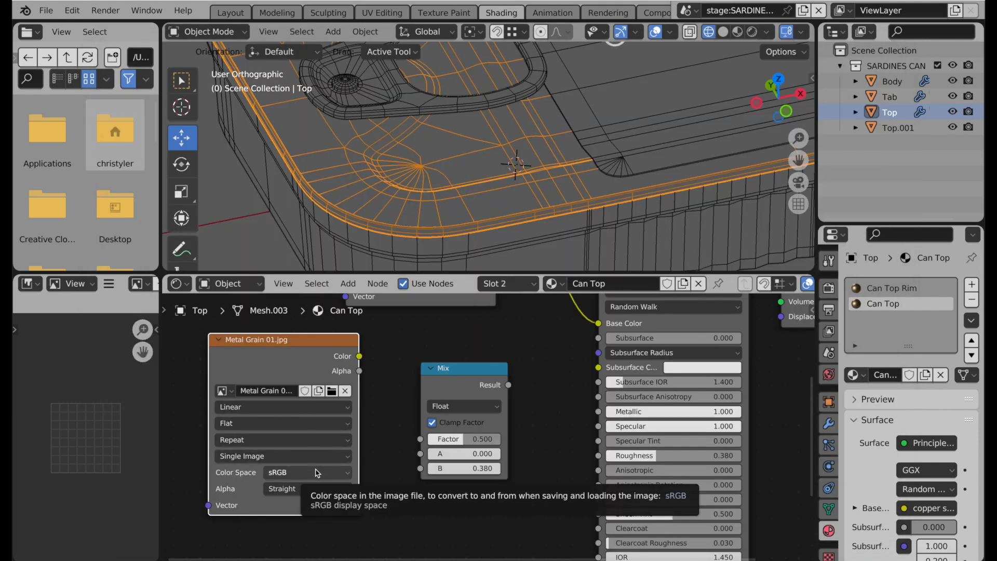
Display Metal Grain 01.jpg in the Shading workspace's image editor to examine its scratched grain
{"action": "left_click", "coordinate": [109, 284]}
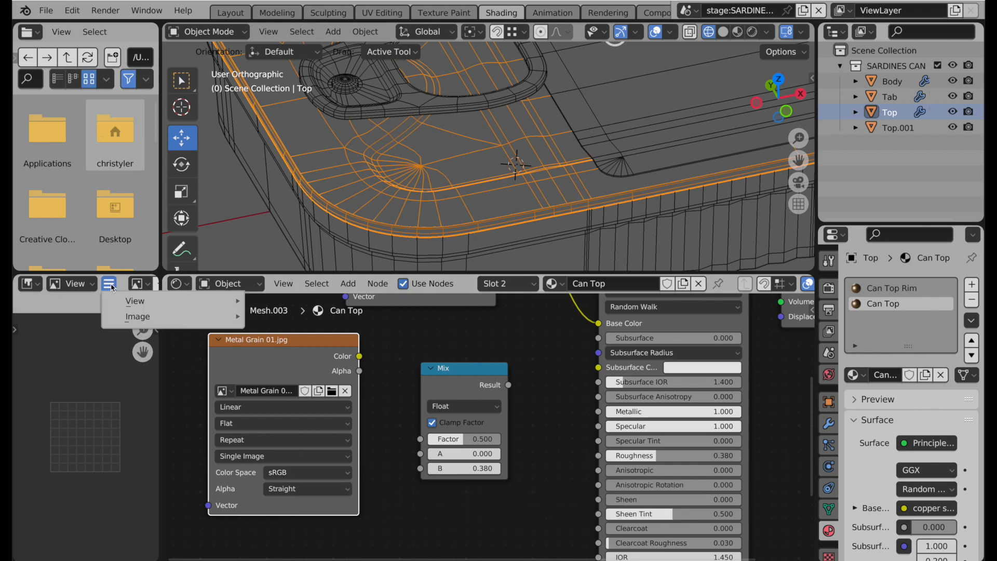
{"action": "left_click", "coordinate": [137, 284]}
{"action": "left_click", "coordinate": [137, 284]}
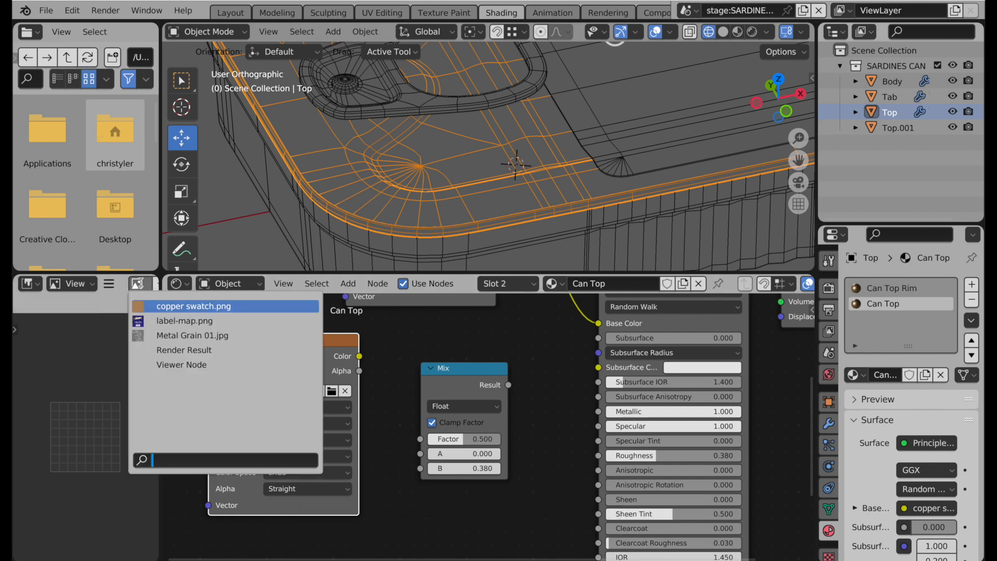
{"action": "left_click", "coordinate": [160, 337]}
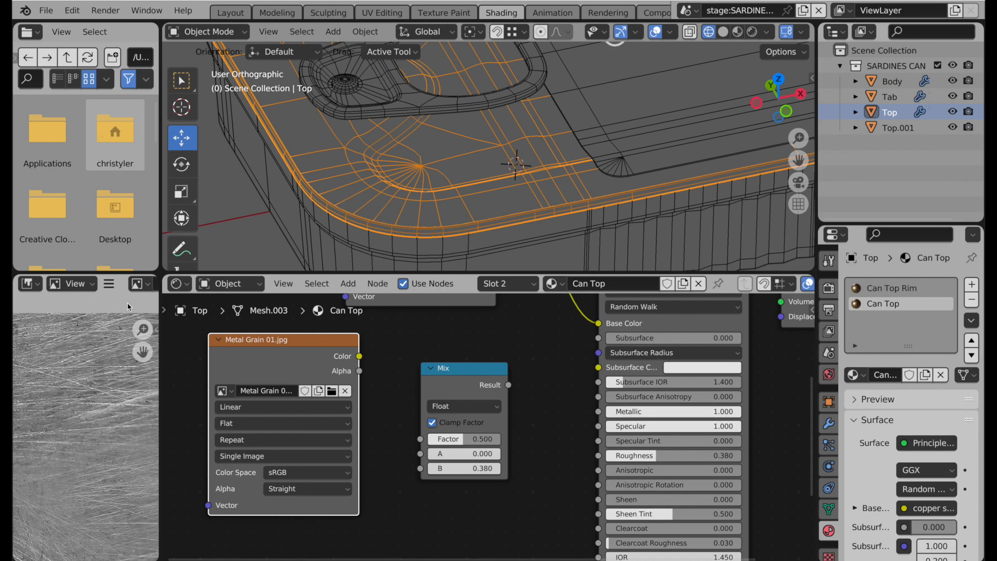
{"action": "left_click", "coordinate": [136, 285]}
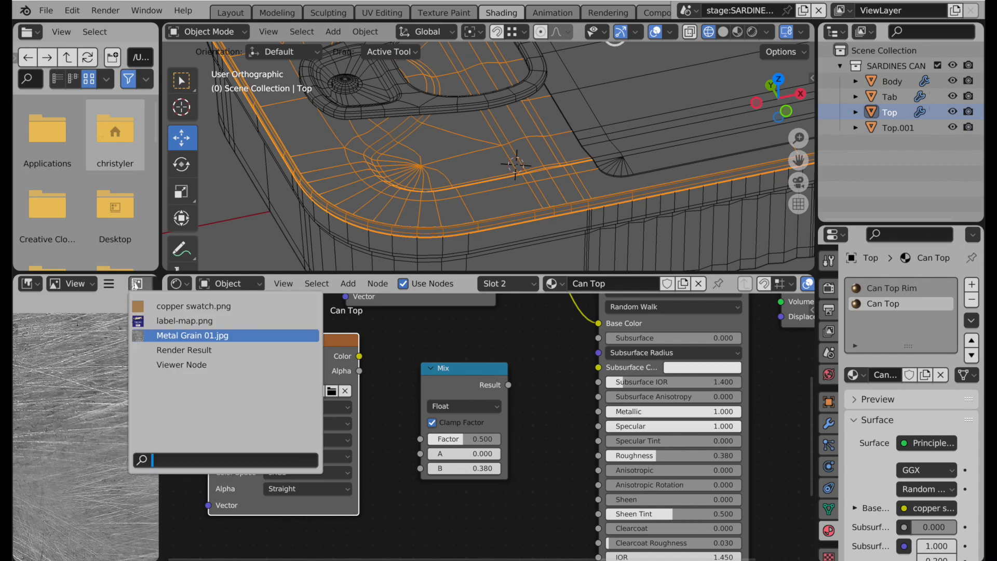
Replace Metal Grain 01.jpg with grain noise.png from the textures folder in the Can Top material's Image Texture node
{"action": "left_click", "coordinate": [344, 392]}
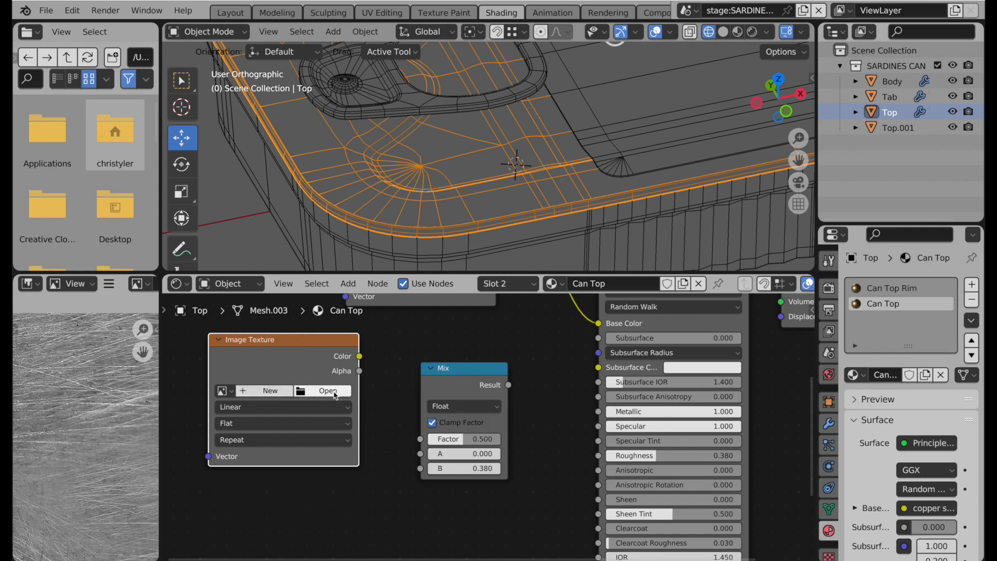
{"action": "left_click", "coordinate": [333, 390]}
{"action": "double_click", "coordinate": [330, 126]}
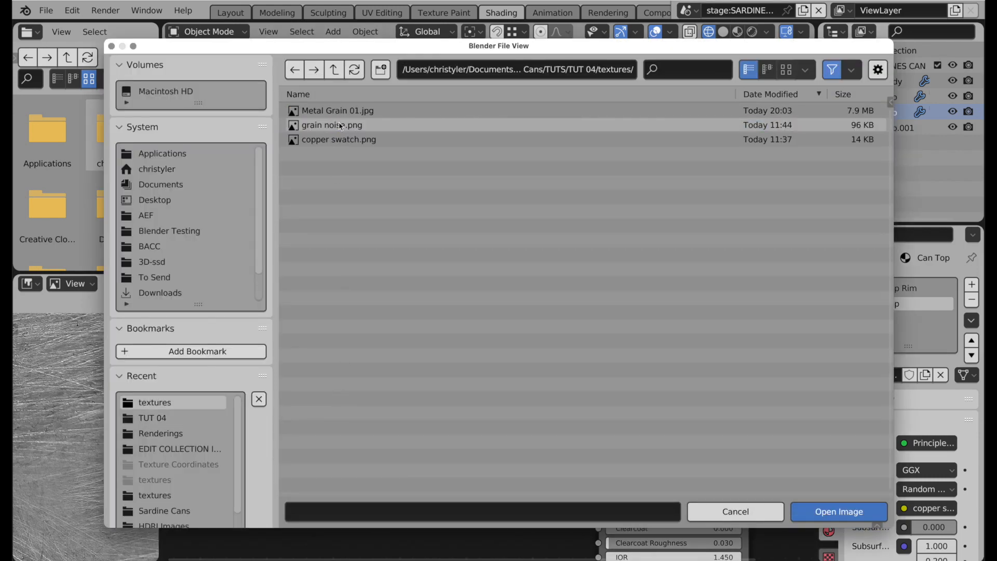
{"action": "double_click", "coordinate": [367, 125]}
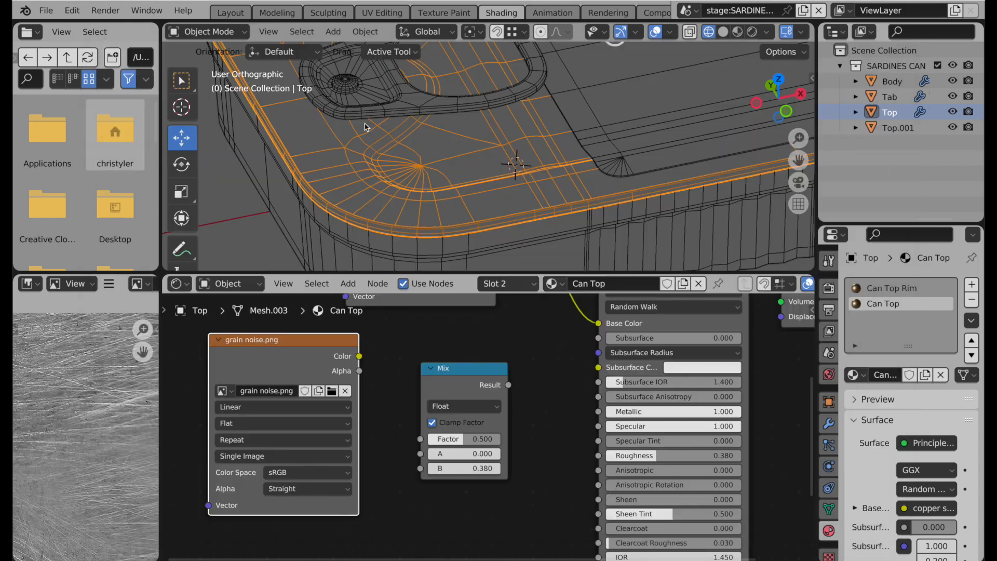
Display grain noise.png in the image editor and widen that editor to show more of the pattern
{"action": "left_click", "coordinate": [142, 289]}
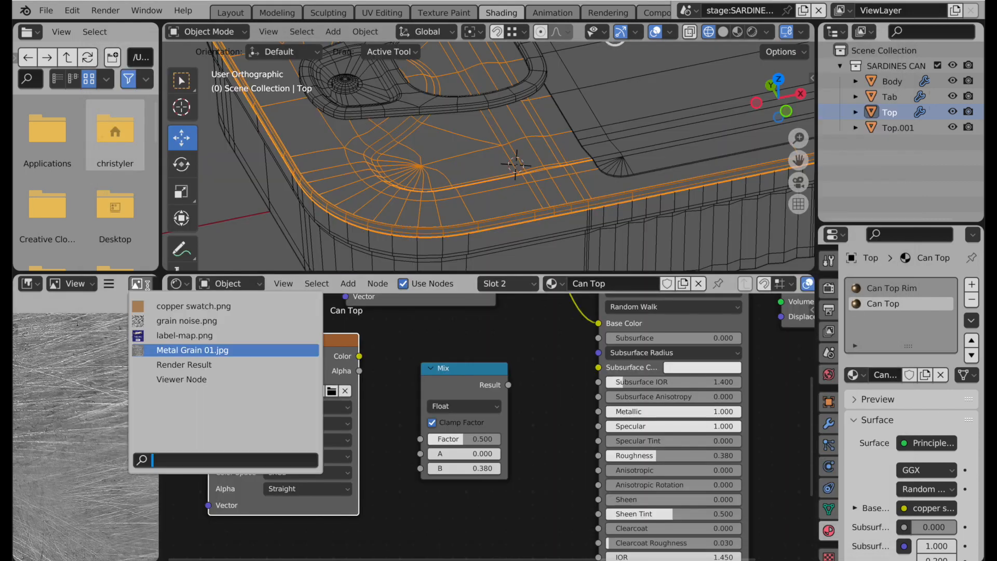
{"action": "left_click", "coordinate": [177, 321]}
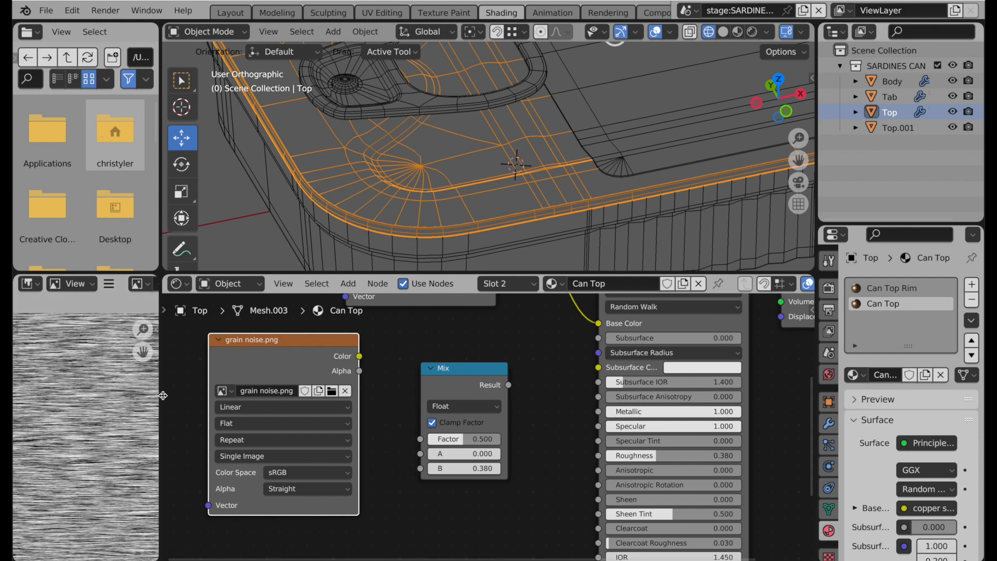
{"action": "left_click_drag", "start_coordinate": [161, 396], "coordinate": [271, 396]}
{"action": "middle_click_drag", "start_coordinate": [167, 417], "coordinate": [48, 473], "text": "ctrl"}
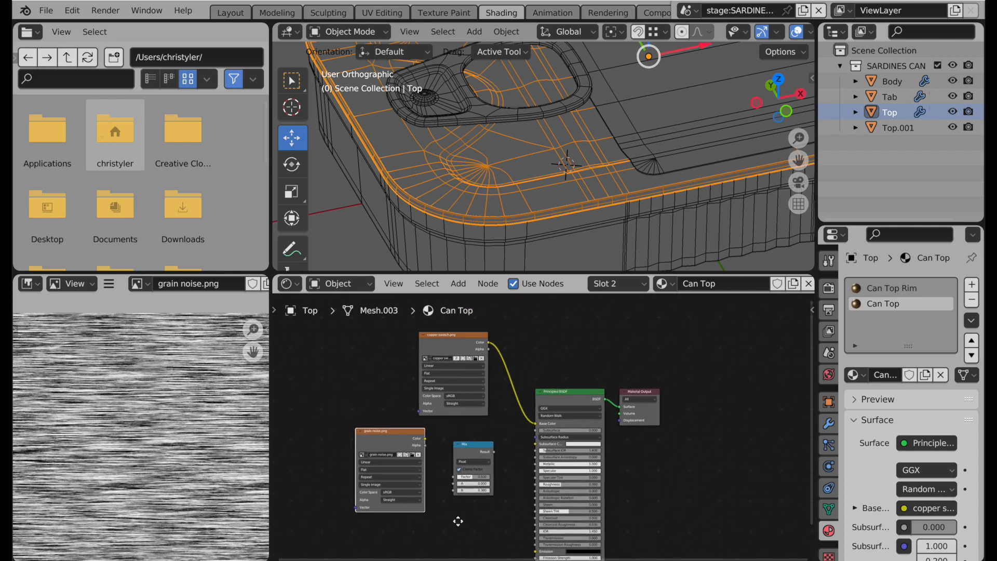
Switch the viewport to Material Preview and link the grain noise Color output directly to the Material Output's Surface
{"action": "middle_click_drag", "start_coordinate": [478, 449], "coordinate": [446, 473]}
{"action": "middle_click_drag", "start_coordinate": [446, 473], "coordinate": [476, 450], "text": "ctrl"}
{"action": "middle_click_drag", "start_coordinate": [533, 178], "coordinate": [528, 198], "text": "shift"}
{"action": "scroll", "coordinate": [772, 39], "scroll_direction": "down", "scroll_amount": 5}
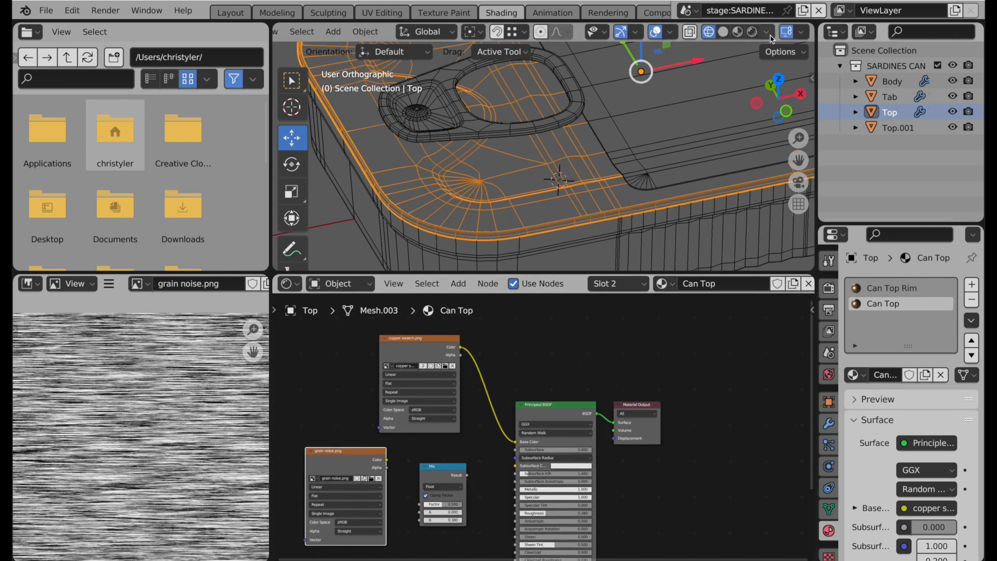
{"action": "left_click", "coordinate": [738, 32]}
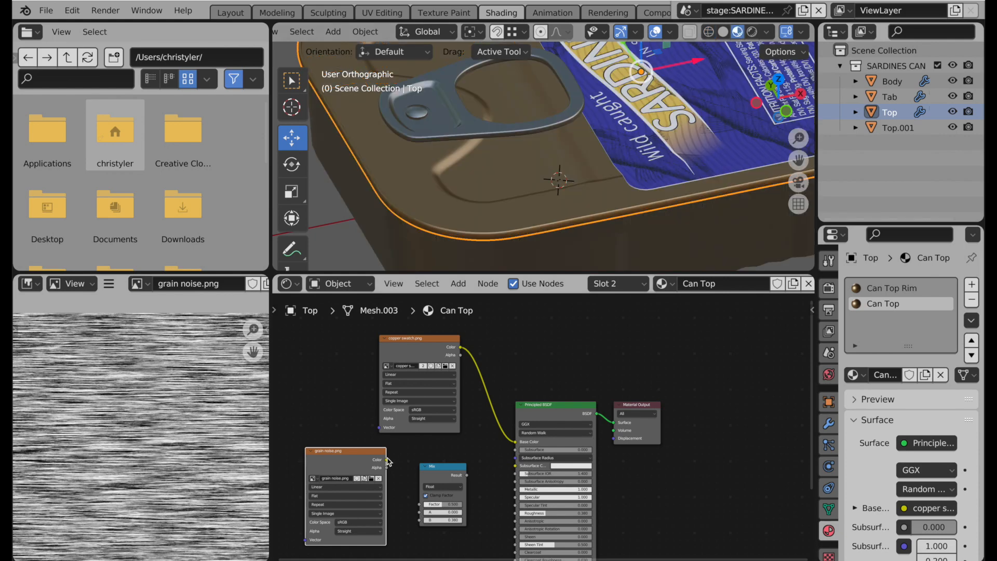
{"action": "middle_click_drag", "start_coordinate": [385, 476], "coordinate": [421, 422], "text": "ctrl"}
{"action": "left_click_drag", "start_coordinate": [367, 467], "coordinate": [760, 397]}
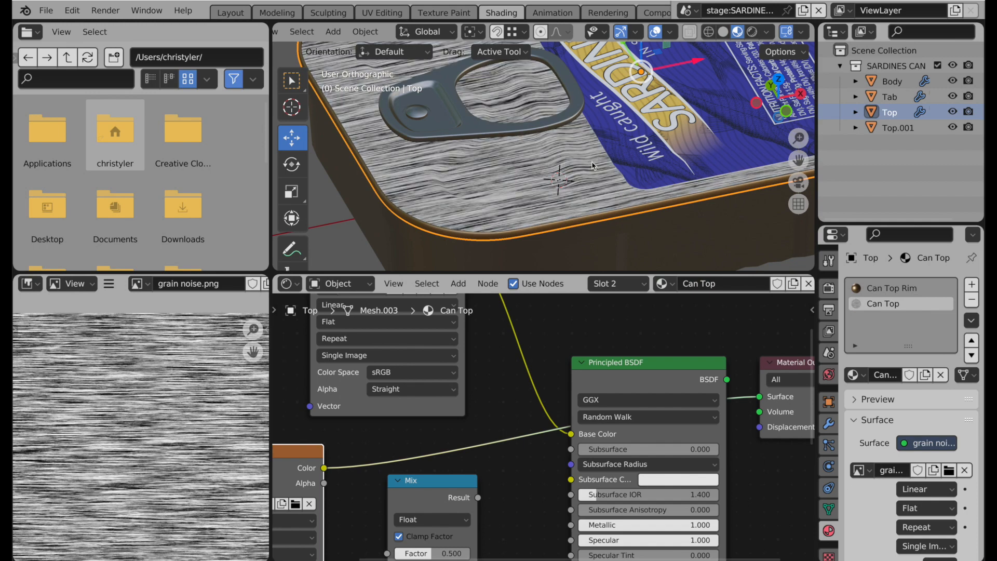
{"action": "middle_click_drag", "start_coordinate": [592, 165], "coordinate": [528, 194]}
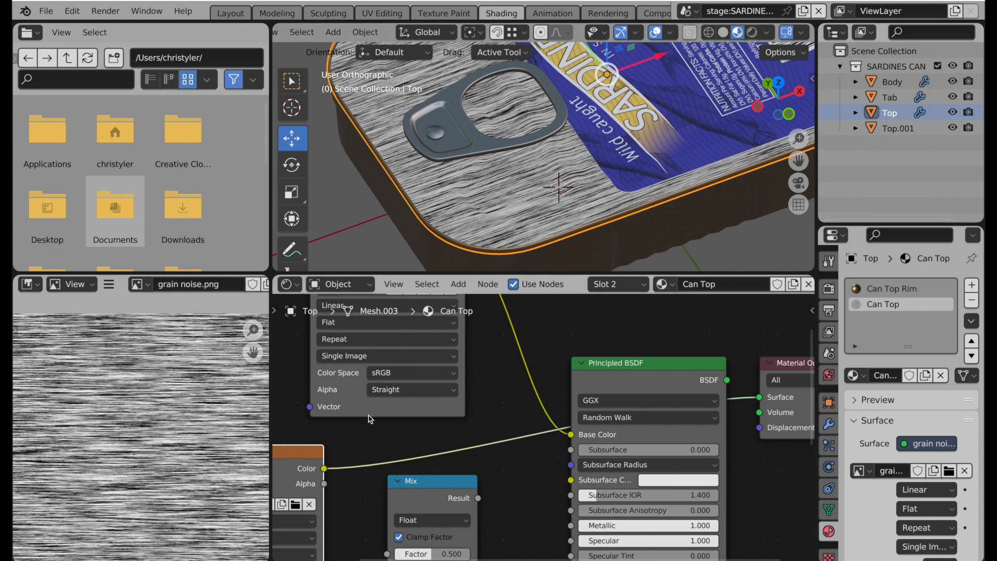
Add Mapping and Texture Coordinate nodes to the grain noise.png node with Node Wrangler's Add Texture Setup
{"action": "scroll", "coordinate": [329, 500], "scroll_direction": "down", "scroll_amount": 1}
{"action": "middle_click_drag", "start_coordinate": [328, 499], "coordinate": [461, 426]}
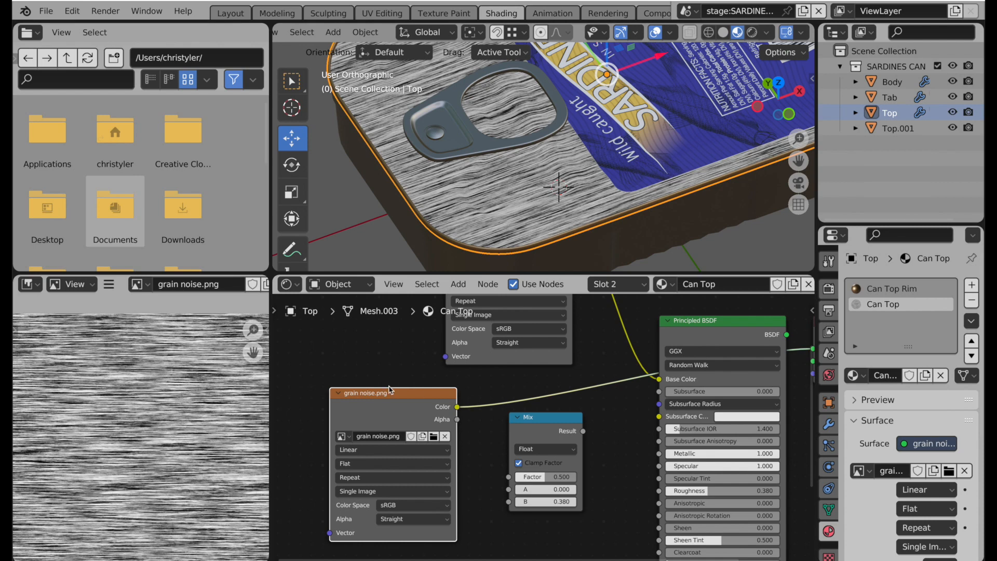
{"action": "middle_click_drag", "start_coordinate": [374, 400], "coordinate": [509, 410]}
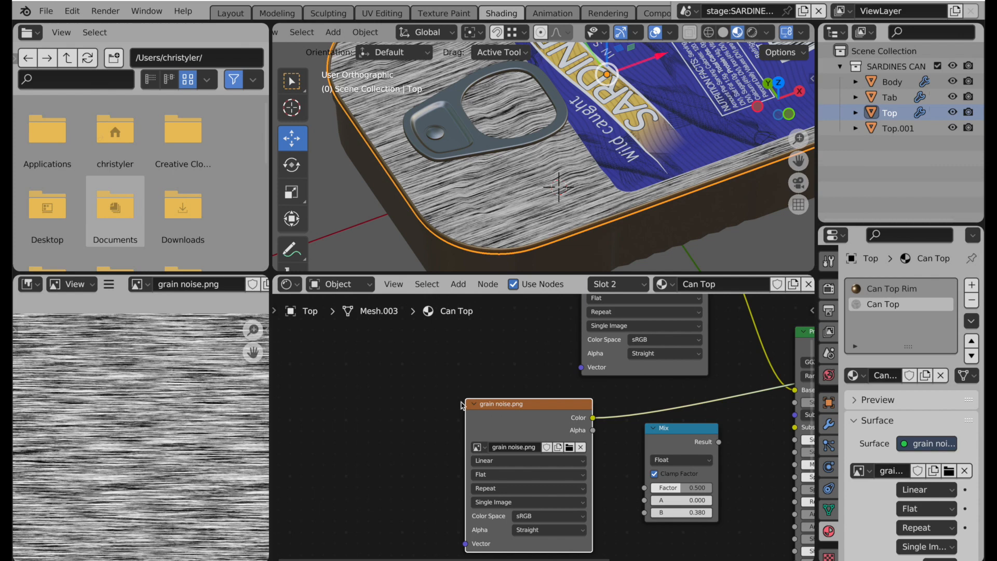
{"action": "key", "text": "shift+w"}
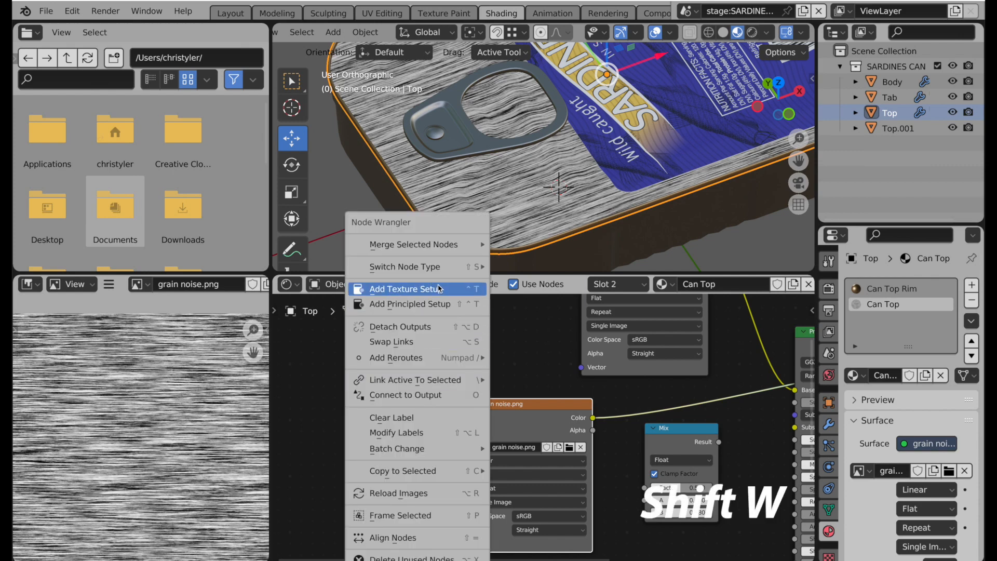
{"action": "left_click", "coordinate": [438, 291]}
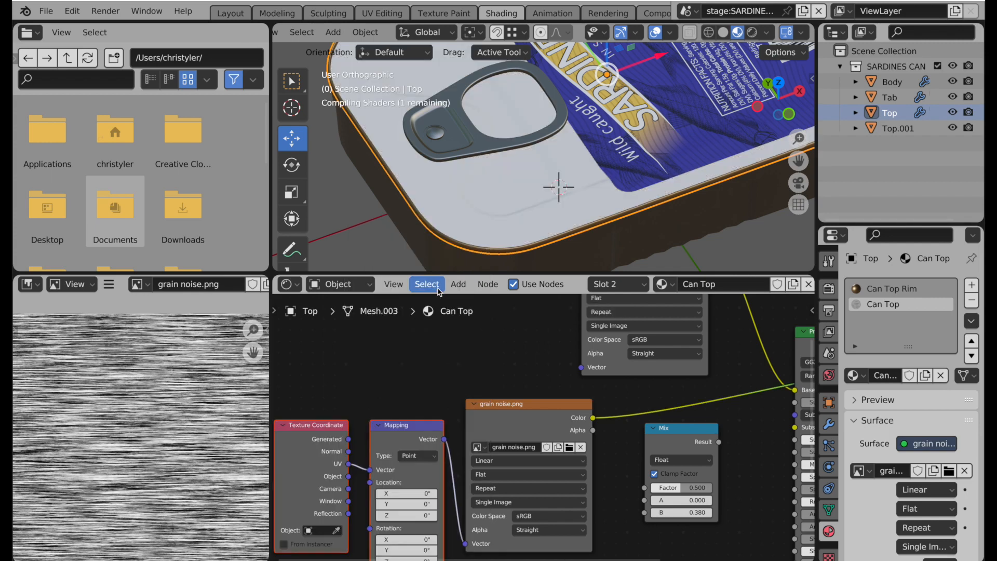
Examine the can top's UV layout and its U and V directions in the UV Editing workspace, returning to Shading
{"action": "middle_click_drag", "start_coordinate": [420, 413], "coordinate": [446, 393]}
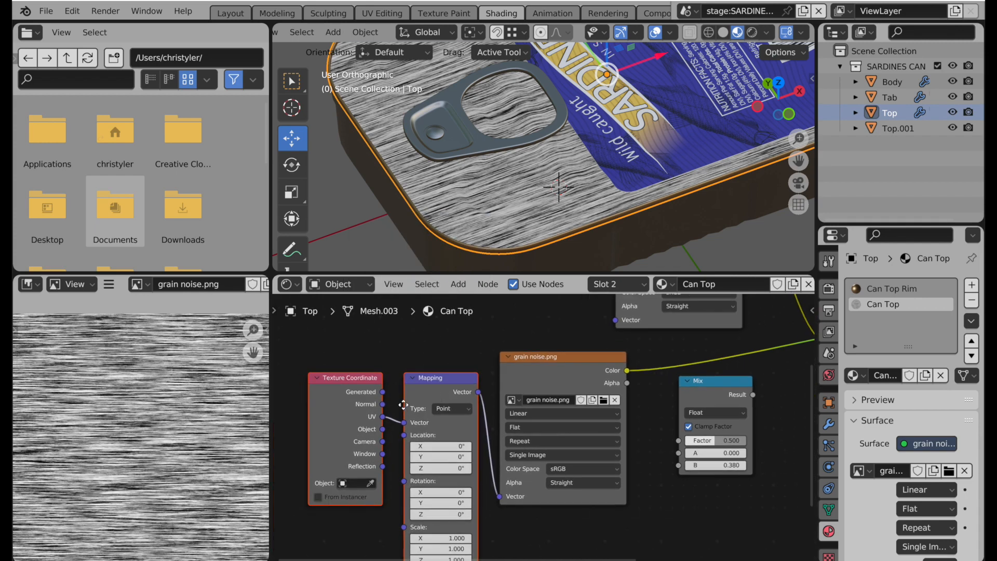
{"action": "scroll", "coordinate": [400, 403], "scroll_direction": "up", "scroll_amount": 2}
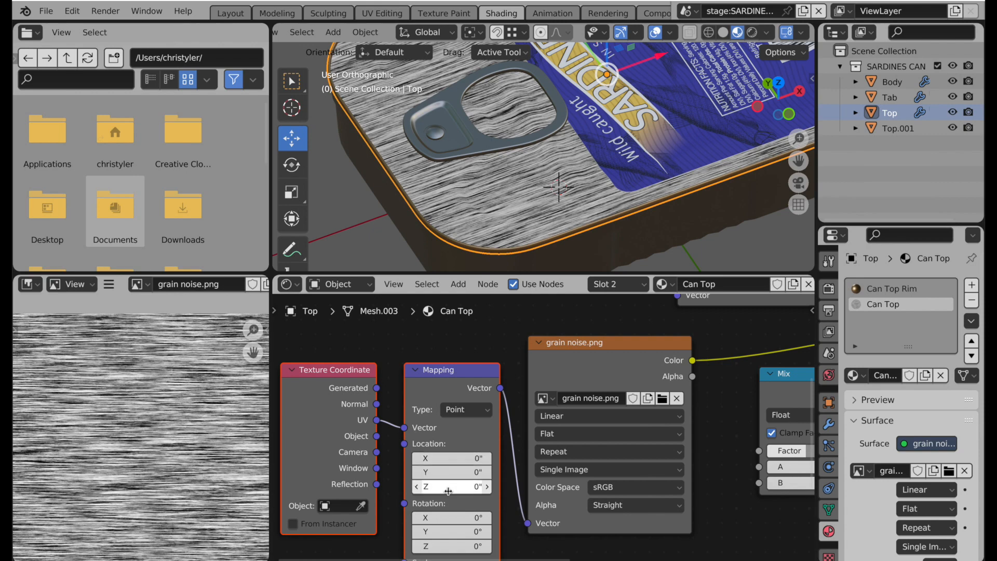
{"action": "middle_click_drag", "start_coordinate": [446, 486], "coordinate": [395, 392]}
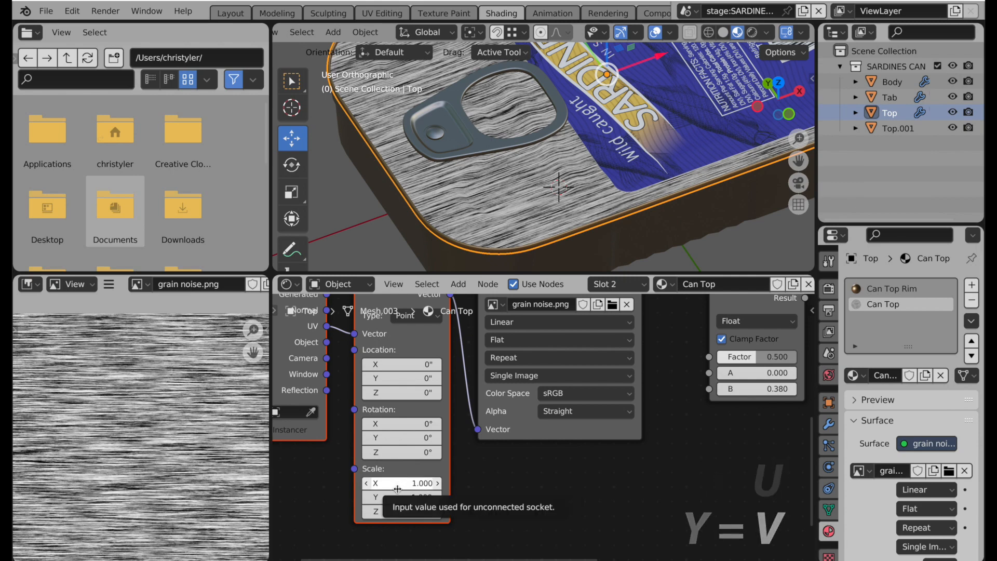
{"action": "left_click", "coordinate": [381, 17]}
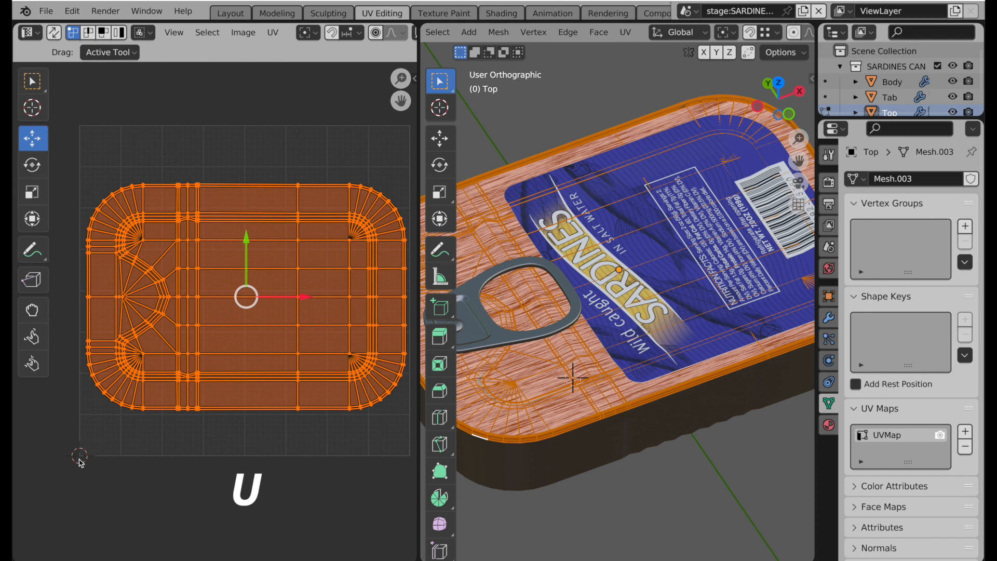
{"action": "key", "text": "v"}
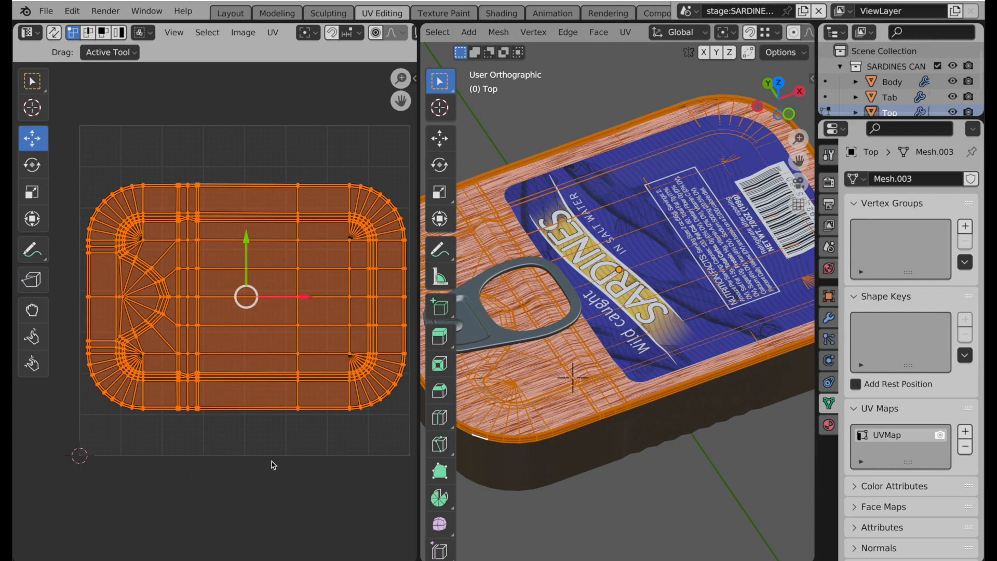
{"action": "left_click", "coordinate": [496, 11]}
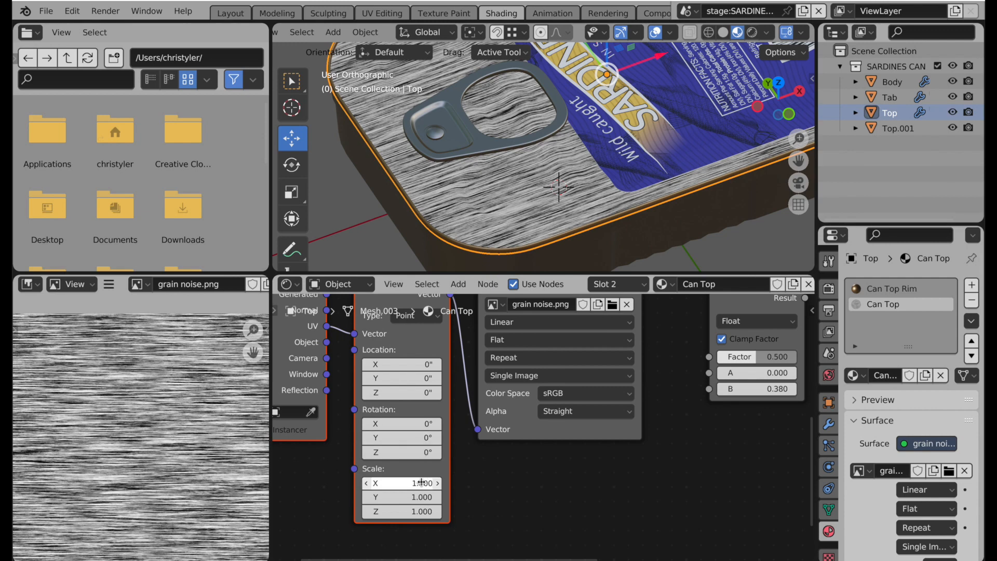
Set the Mapping node's X, Y and Z scale to 2 and compare the grain with the UV layout
{"action": "mouse_move", "coordinate": [421, 483]}
{"action": "left_mouse_down"}
{"action": "mouse_move", "coordinate": [422, 511]}
{"action": "mouse_move", "coordinate": [421, 482]}
{"action": "left_mouse_up"}
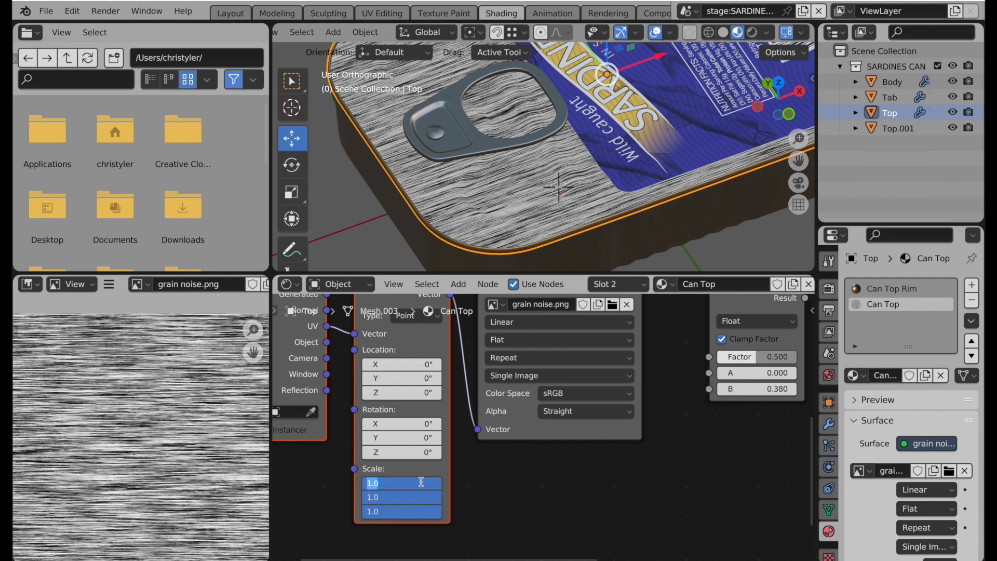
{"action": "type", "text": "2"}
{"action": "key", "text": "Return"}
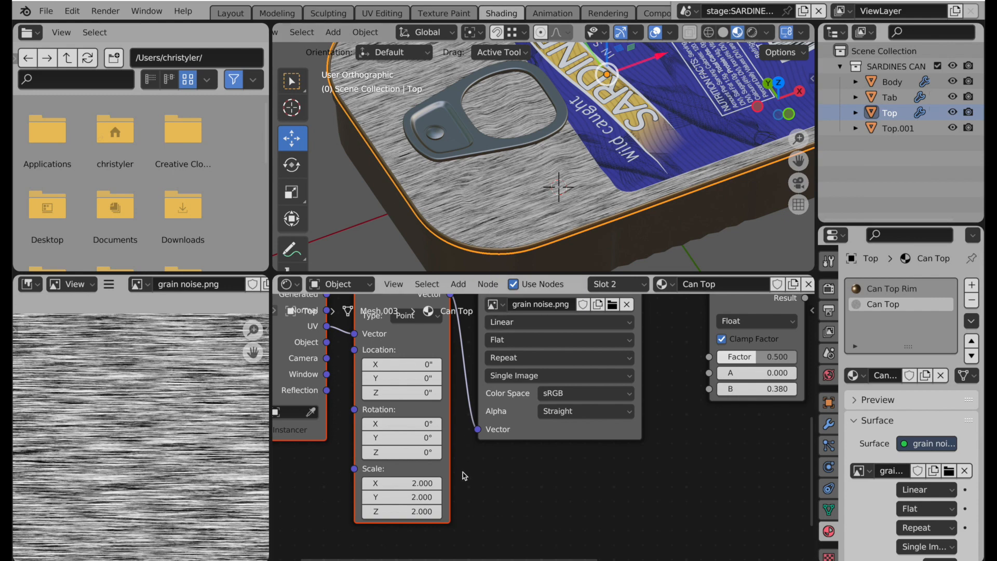
{"action": "left_click", "coordinate": [370, 12]}
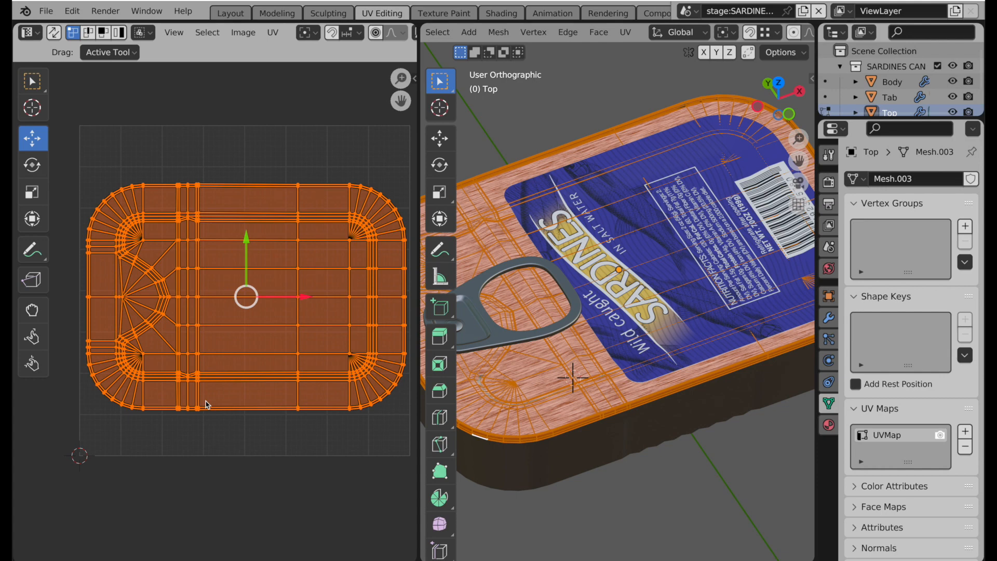
{"action": "left_click", "coordinate": [502, 15]}
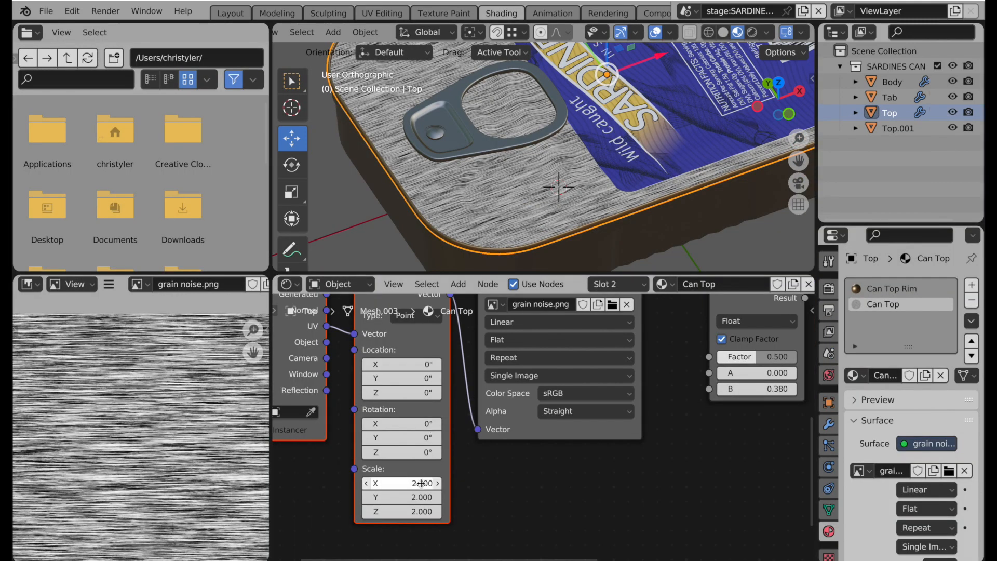
Set the Mapping node's X, Y and Z scale to 0.5
{"action": "left_click_drag", "start_coordinate": [422, 482], "coordinate": [423, 511]}
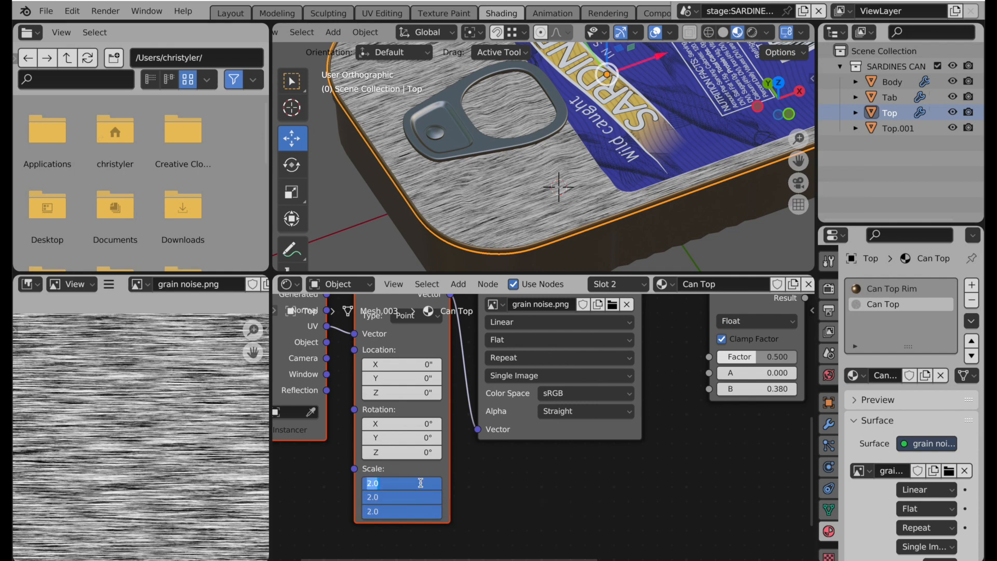
{"action": "type", "text": "0.5"}
{"action": "key", "text": "Return"}
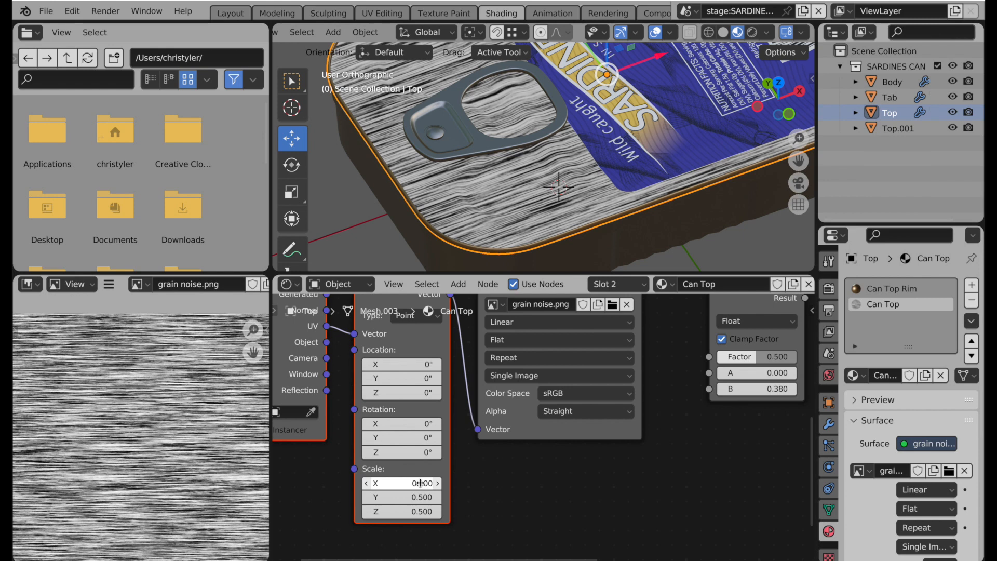
Set the Mapping node's scale to 2 in X and 4 in Y for a finer grain
{"action": "left_click", "coordinate": [421, 483]}
{"action": "type", "text": "2"}
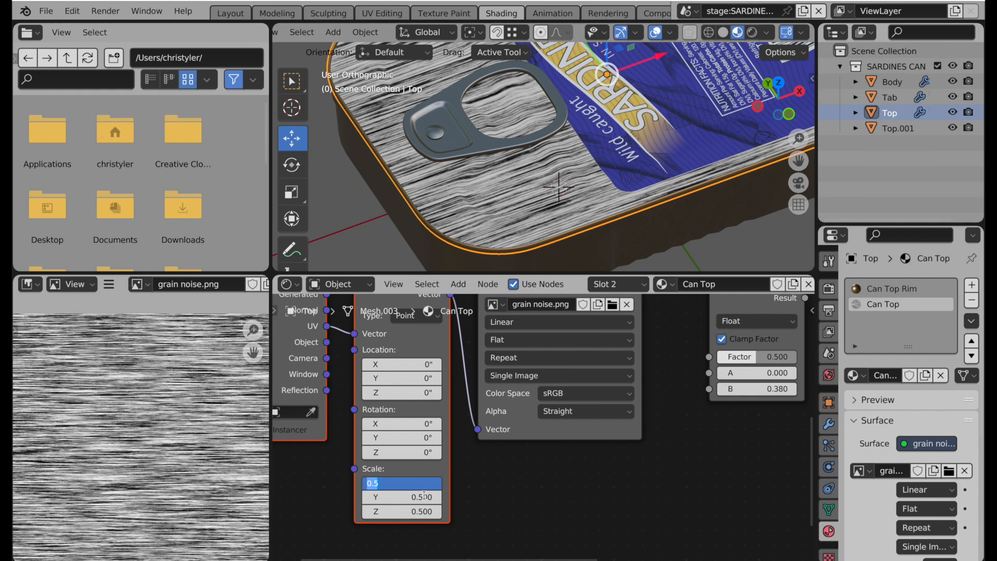
{"action": "left_click", "coordinate": [424, 496]}
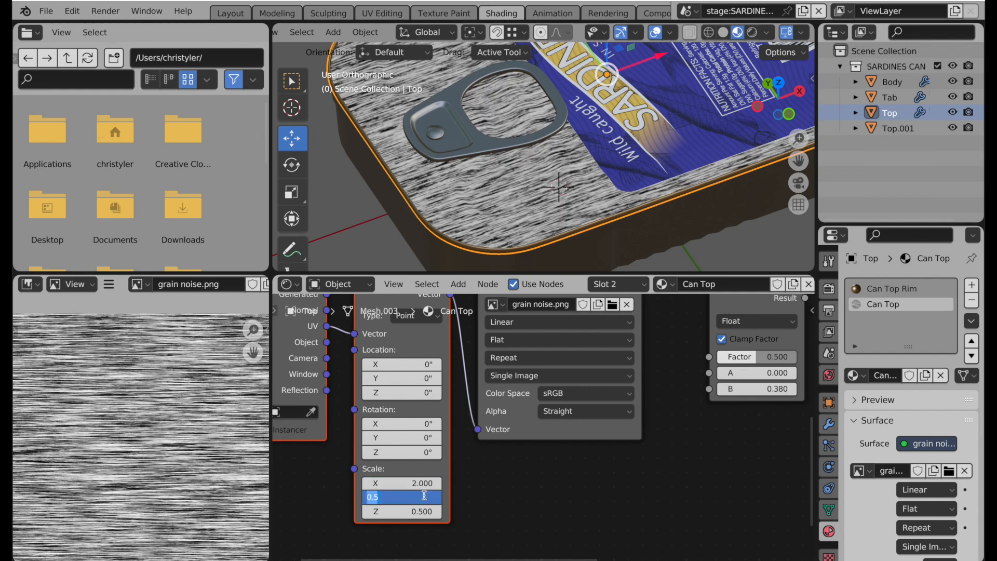
{"action": "type", "text": "4"}
{"action": "key", "text": "Tab"}
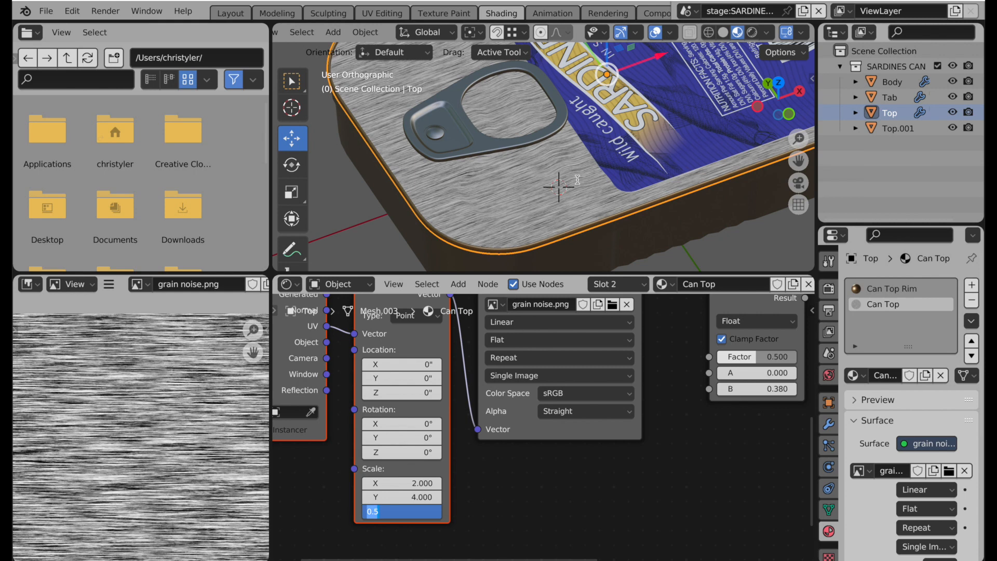
{"action": "key", "text": "Return"}
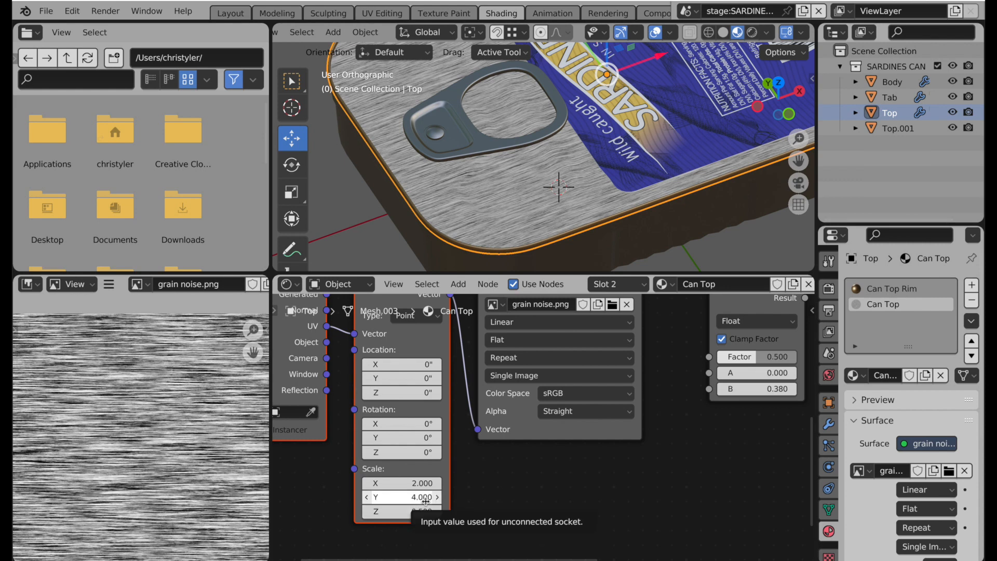
Examine the scaled grain on the can top up close in the UV Editing workspace, returning to Shading
{"action": "left_click", "coordinate": [382, 14]}
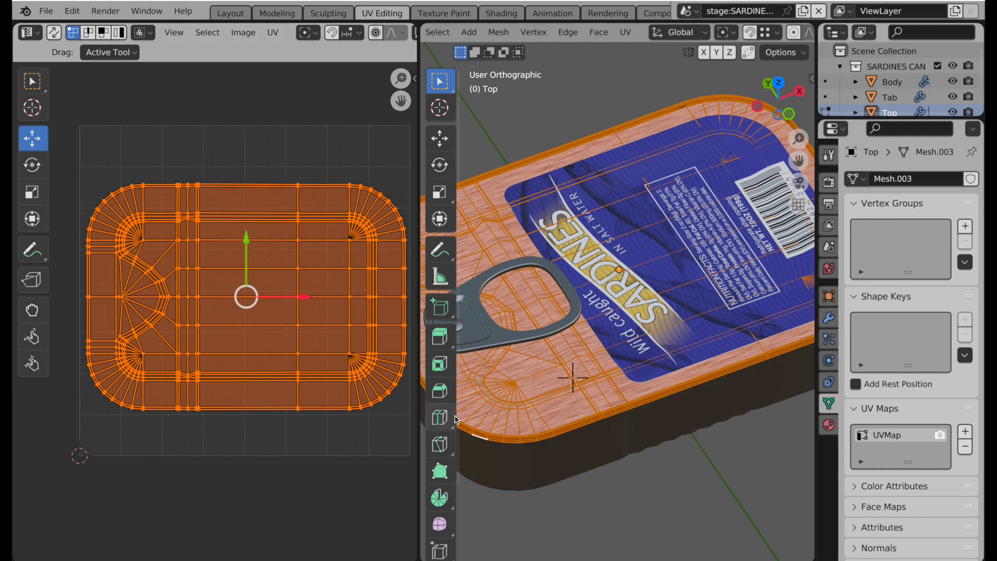
{"action": "middle_click_drag", "start_coordinate": [494, 405], "coordinate": [549, 401], "text": "shift"}
{"action": "scroll", "coordinate": [578, 382], "scroll_direction": "up", "scroll_amount": 1}
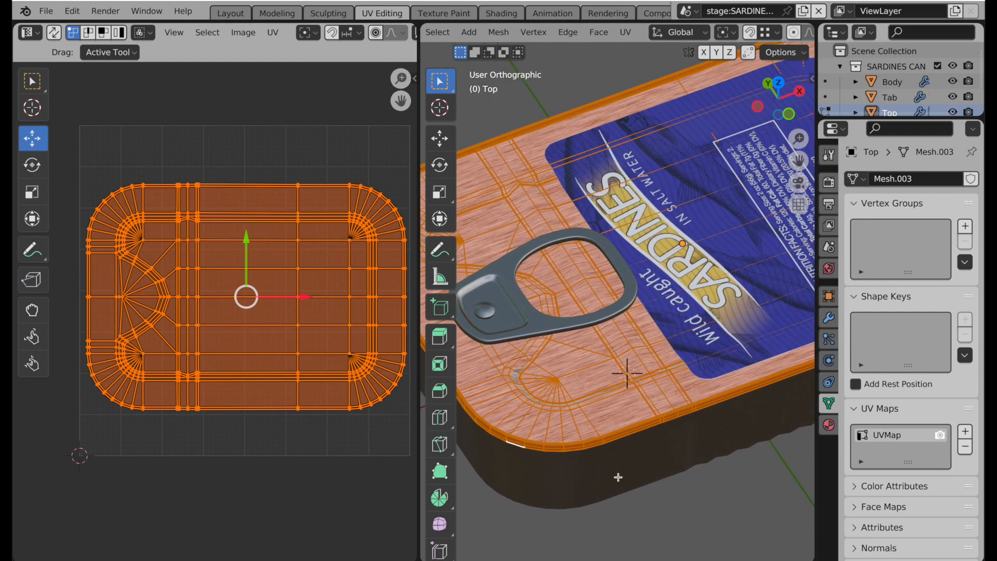
{"action": "left_click", "coordinate": [626, 507]}
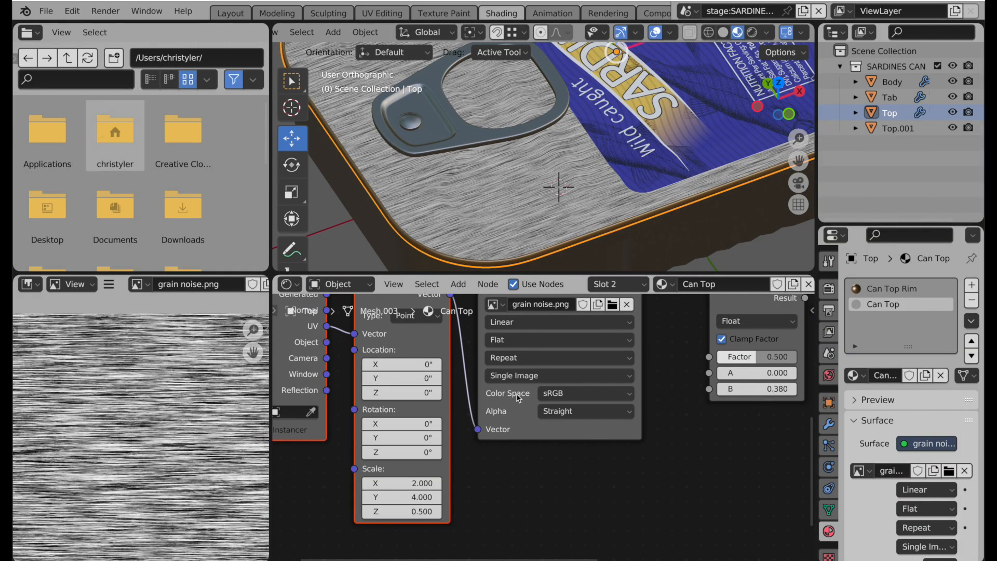
Switch the Shading workspace's viewport back to wireframe display and bring the Mix node into view
{"action": "middle_click_drag", "start_coordinate": [518, 397], "coordinate": [283, 481]}
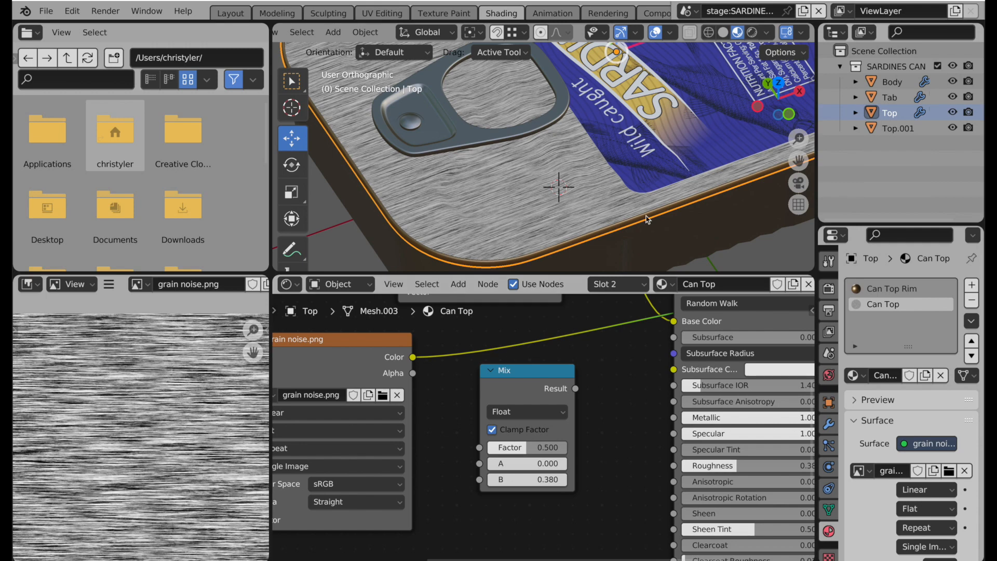
{"action": "left_click", "coordinate": [709, 33]}
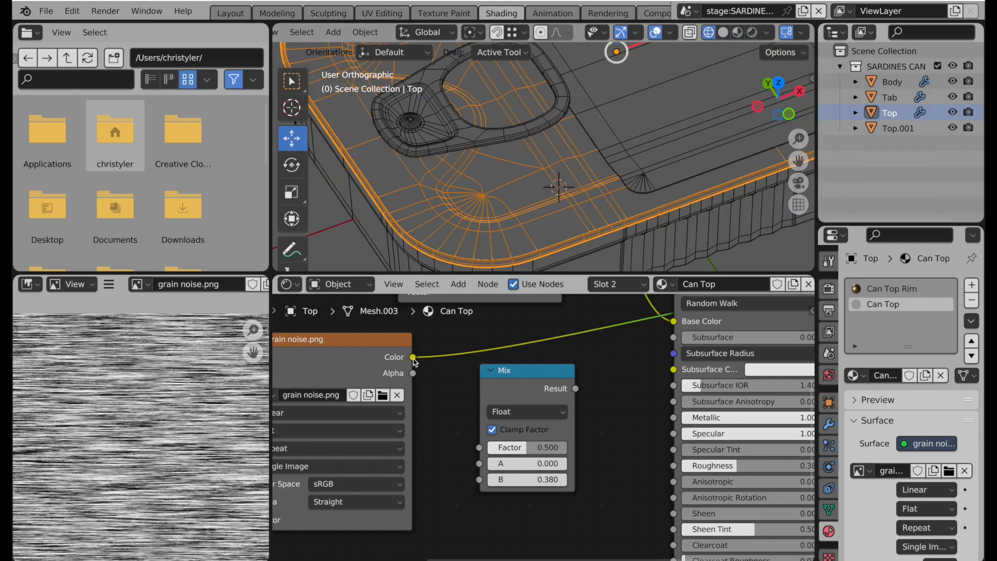
Connect the grain noise image's Color to the Mix node's A input and the Mix result to the Principled BSDF's Roughness
{"action": "left_click_drag", "start_coordinate": [413, 358], "coordinate": [479, 464]}
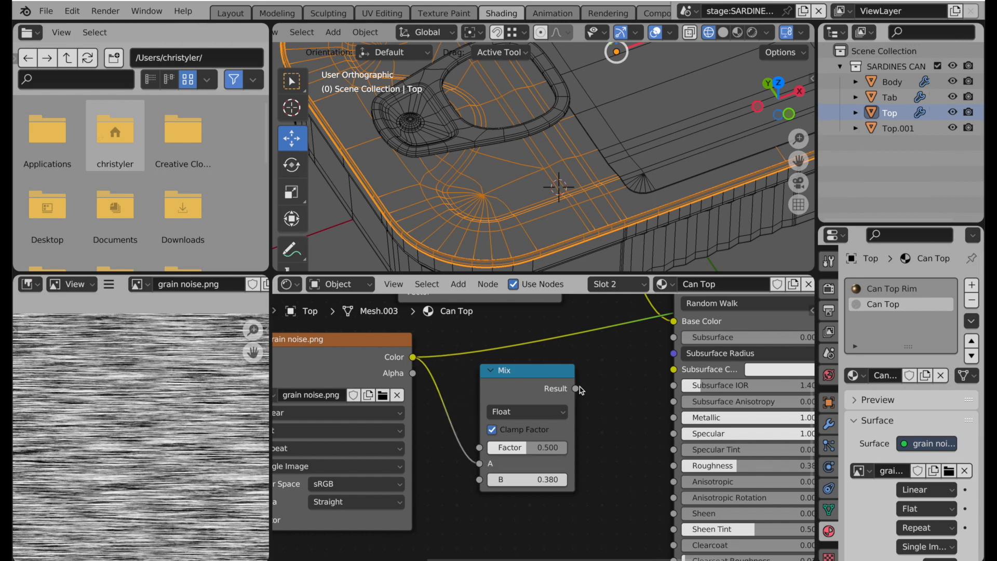
{"action": "left_click_drag", "start_coordinate": [576, 389], "coordinate": [674, 465]}
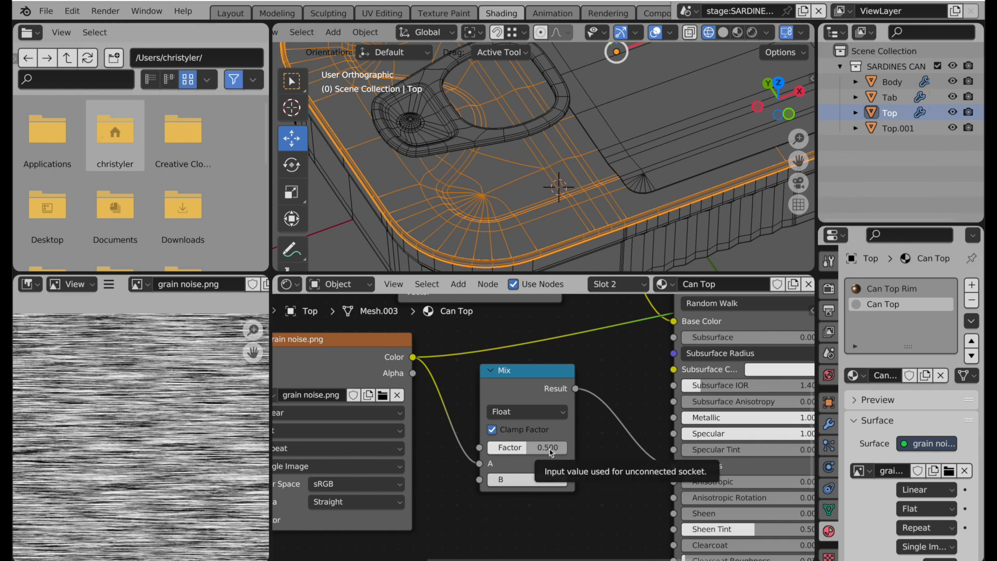
Preview the Mix result alone on the can top by linking it to the Material Output's Surface in material preview shading
{"action": "middle_click_drag", "start_coordinate": [552, 452], "coordinate": [344, 531]}
{"action": "mouse_move", "coordinate": [364, 468]}
{"action": "left_mouse_down"}
{"action": "mouse_move", "coordinate": [573, 366]}
{"action": "mouse_move", "coordinate": [674, 362]}
{"action": "left_mouse_up"}
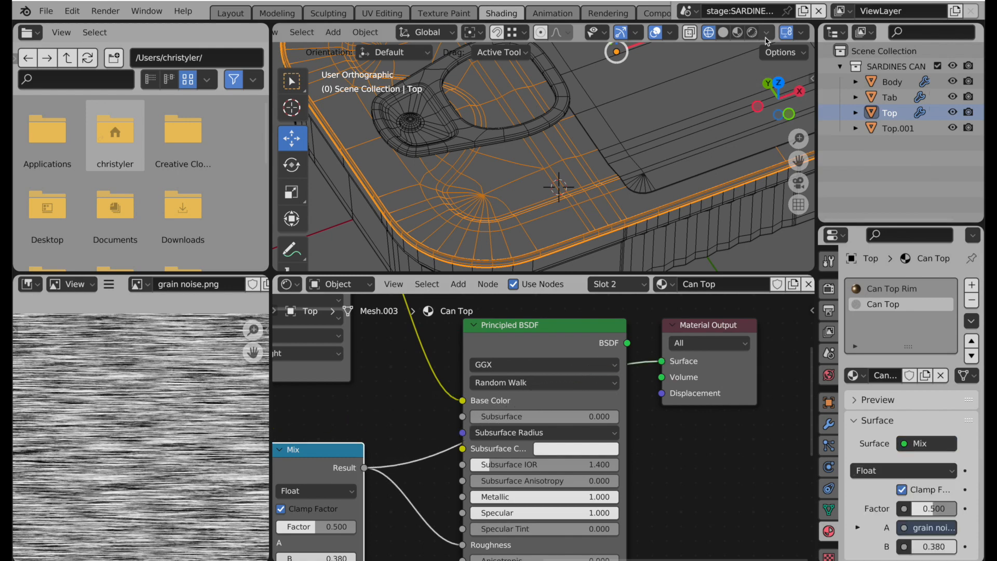
{"action": "left_click", "coordinate": [737, 32]}
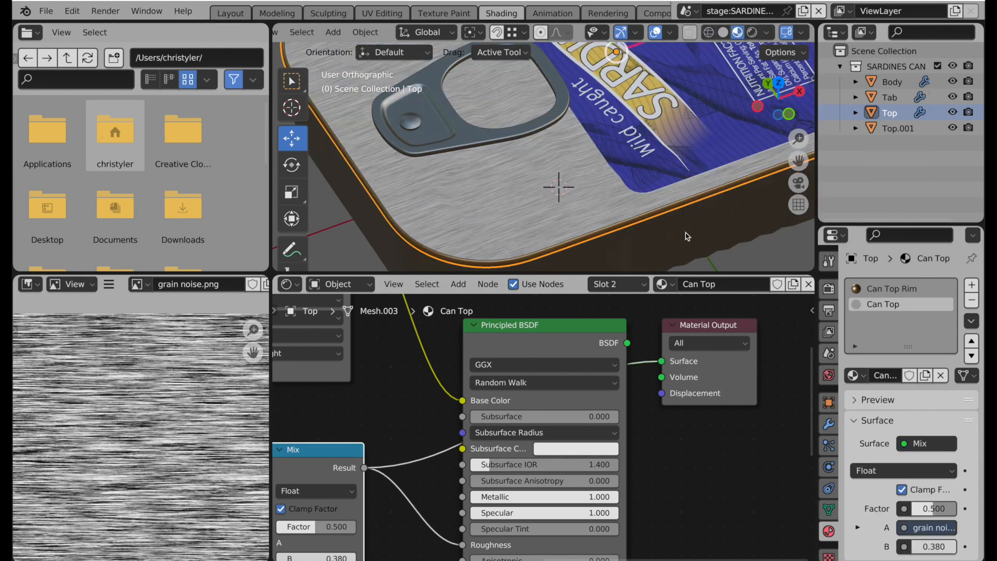
{"action": "middle_click_drag", "start_coordinate": [451, 437], "coordinate": [570, 407]}
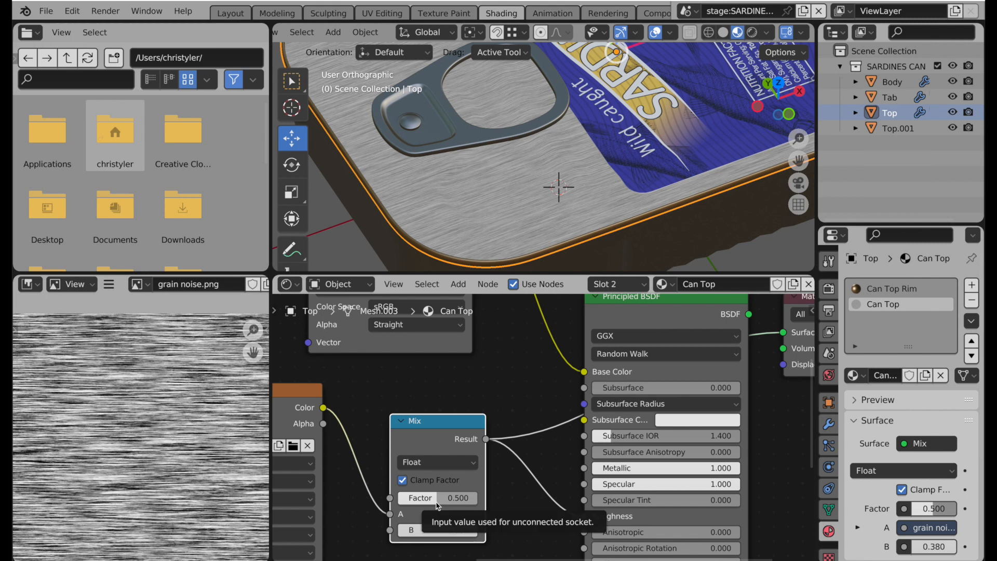
Try the Mix factor's extremes, settle on 0.791, and reconnect the Principled BSDF to the Material Output's Surface
{"action": "left_click_drag", "start_coordinate": [436, 504], "coordinate": [397, 499]}
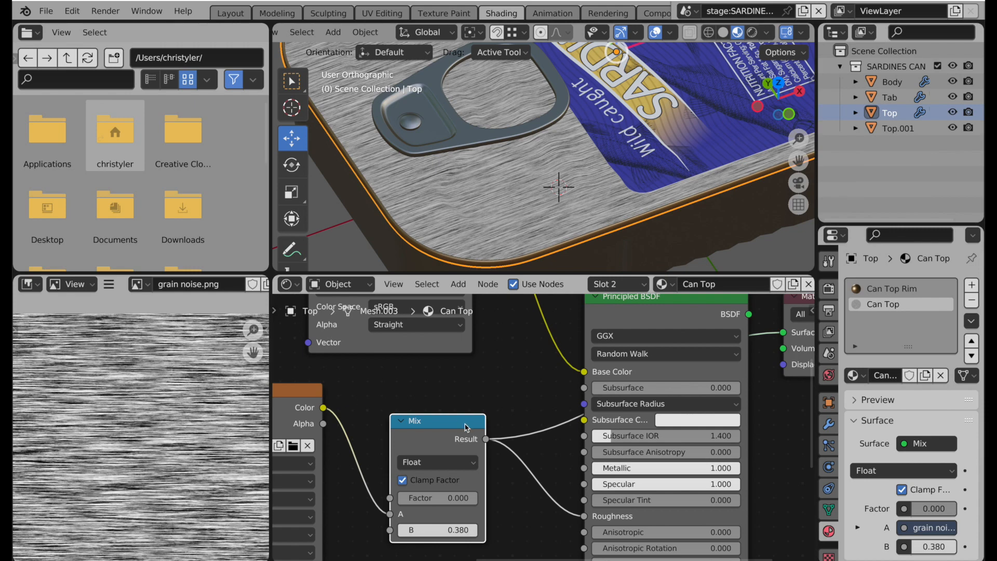
{"action": "left_click_drag", "start_coordinate": [440, 504], "coordinate": [519, 504]}
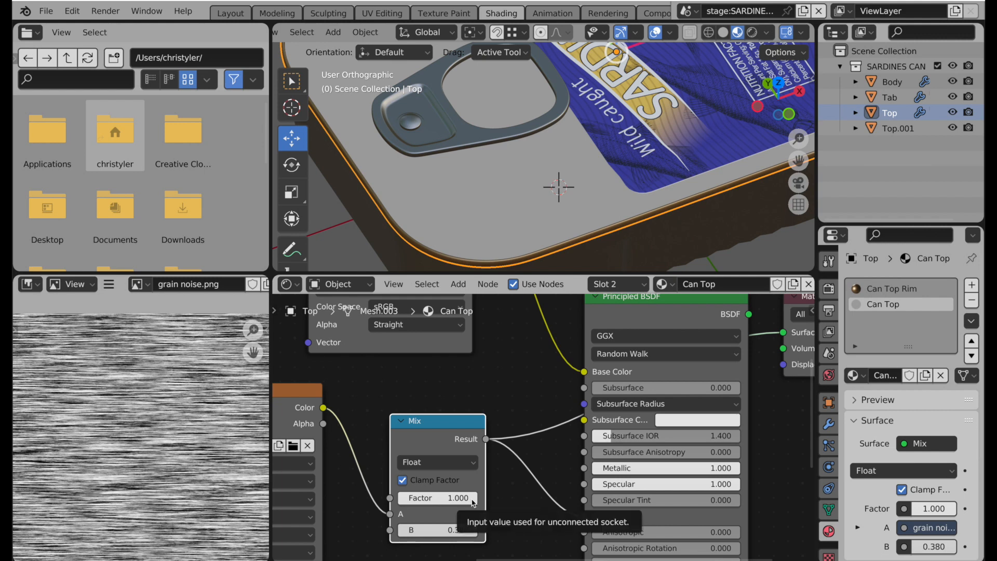
{"action": "left_click_drag", "start_coordinate": [473, 503], "coordinate": [462, 502]}
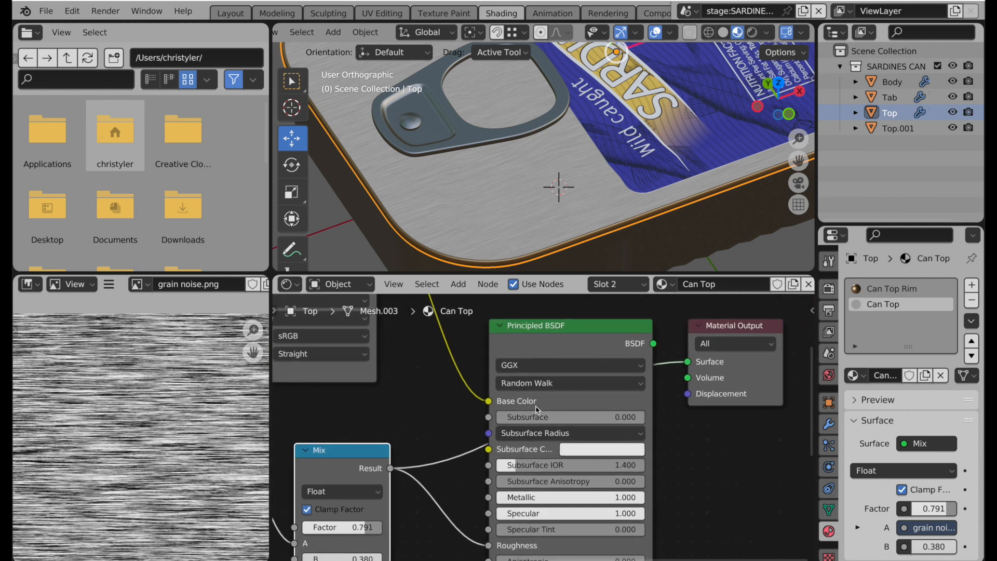
{"action": "scroll", "coordinate": [539, 410], "scroll_direction": "right", "scroll_amount": 5}
{"action": "left_click_drag", "start_coordinate": [628, 344], "coordinate": [661, 364]}
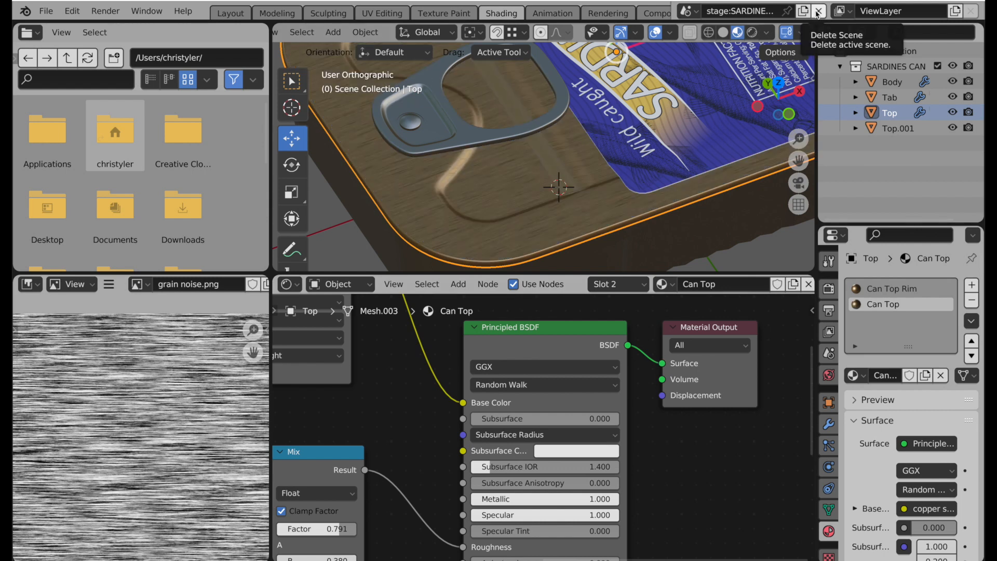
Delete the temporary can staging scene and inspect the cans through the camera in rendered shading
{"action": "left_click", "coordinate": [818, 11]}
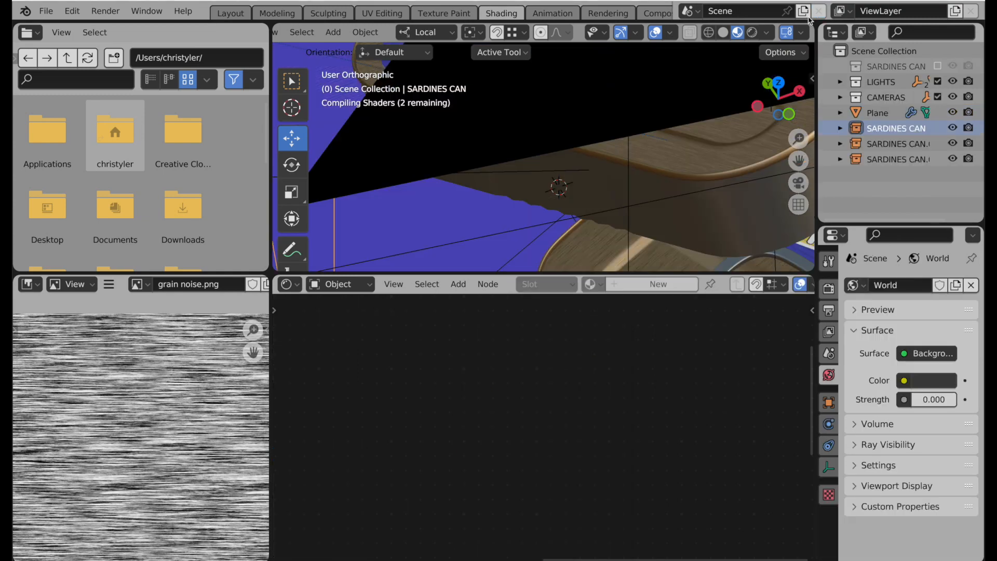
{"action": "left_click", "coordinate": [802, 187]}
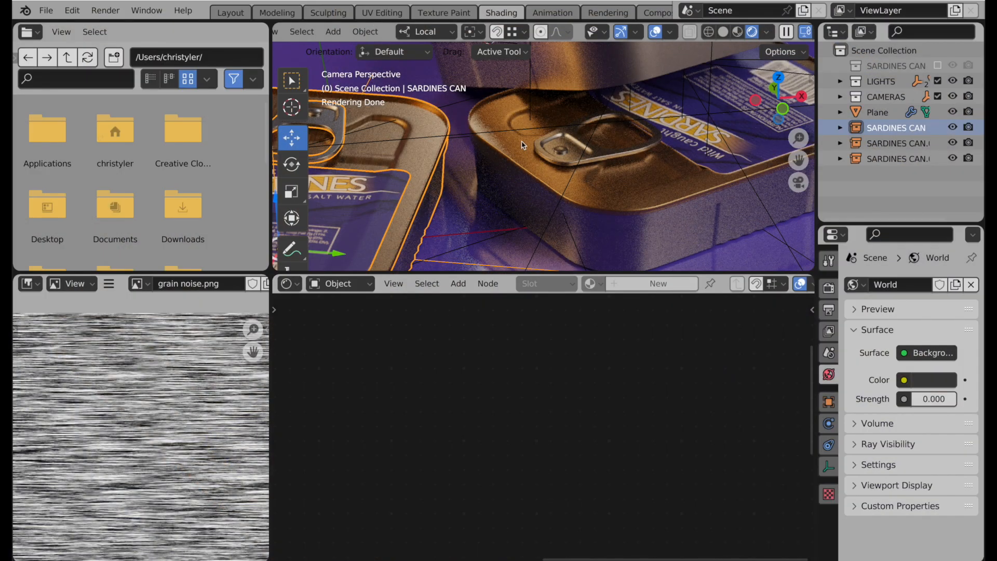
Switch the viewport to wireframe and open the SARDINES CAN.001 instance's collection for editing in its staging scene
{"action": "left_click", "coordinate": [709, 32]}
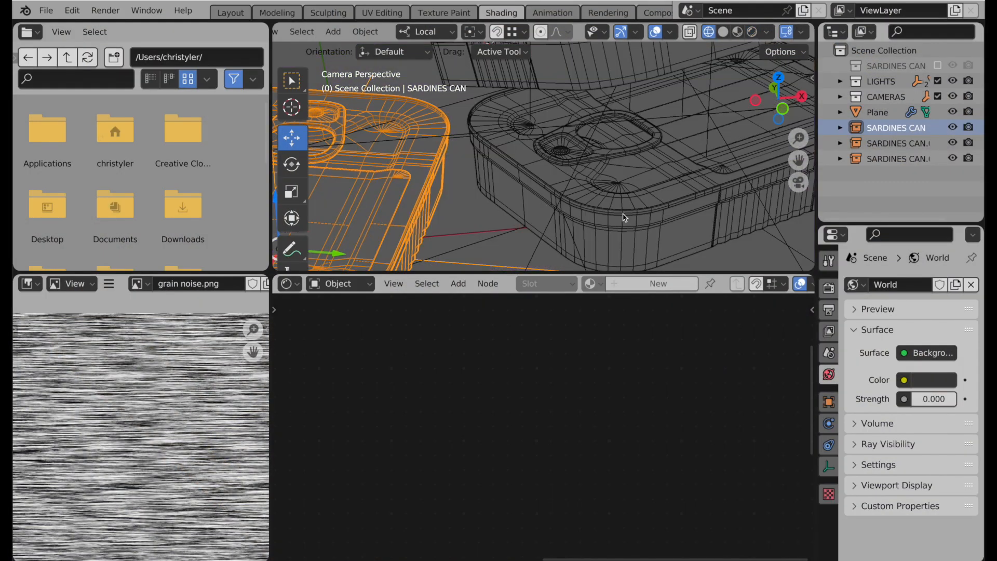
{"action": "left_click", "coordinate": [625, 217]}
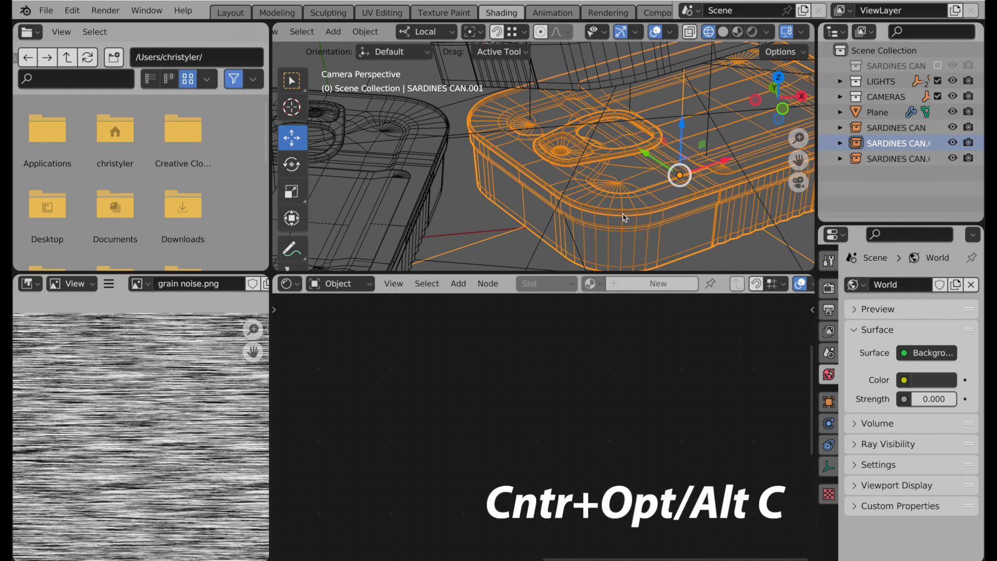
{"action": "key", "text": "ctrl+alt+c"}
{"action": "scroll", "coordinate": [491, 197], "scroll_direction": "down", "scroll_amount": 4}
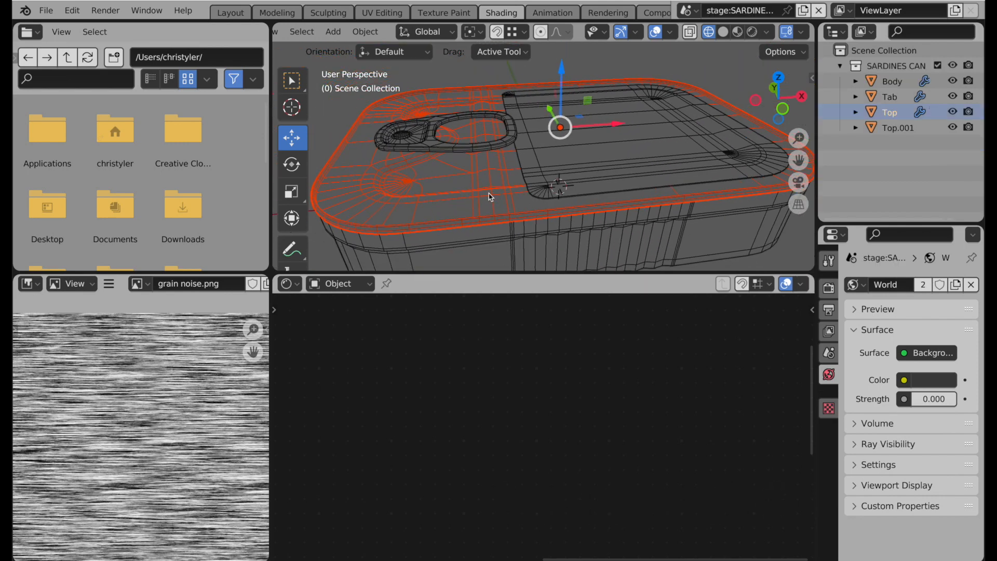
Enable the Texture Space display for the can's Body object
{"action": "middle_click_drag", "start_coordinate": [490, 197], "coordinate": [544, 160]}
{"action": "left_click", "coordinate": [525, 175]}
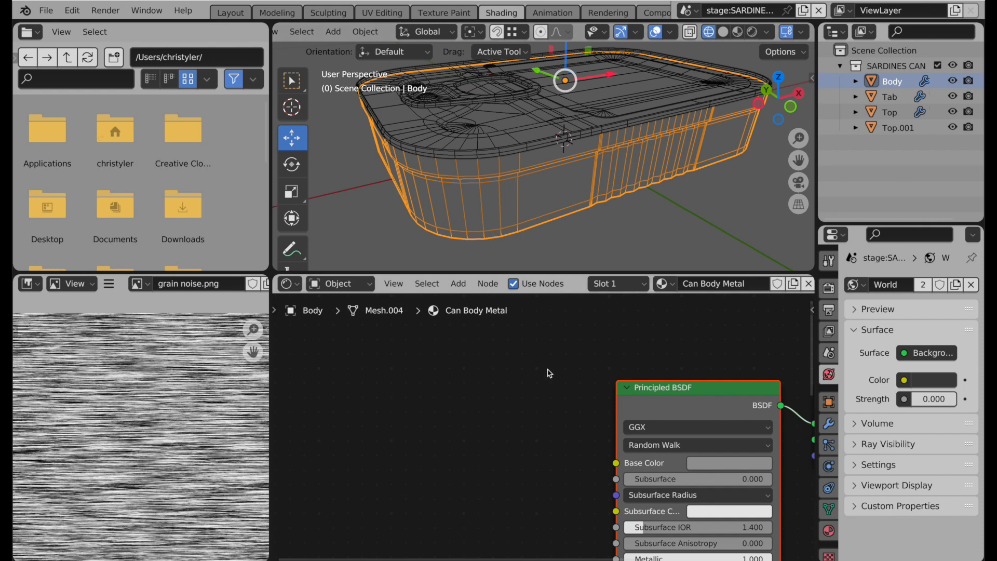
{"action": "scroll", "coordinate": [516, 401], "scroll_direction": "down", "scroll_amount": 3}
{"action": "middle_click_drag", "start_coordinate": [502, 433], "coordinate": [430, 395]}
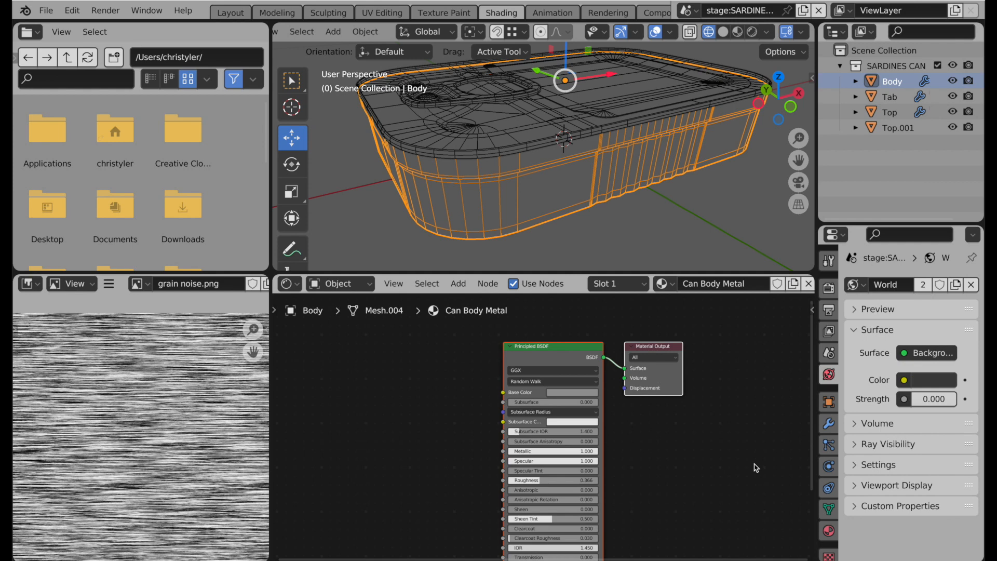
{"action": "left_click", "coordinate": [828, 404]}
{"action": "scroll", "coordinate": [885, 475], "scroll_direction": "down", "scroll_amount": 6}
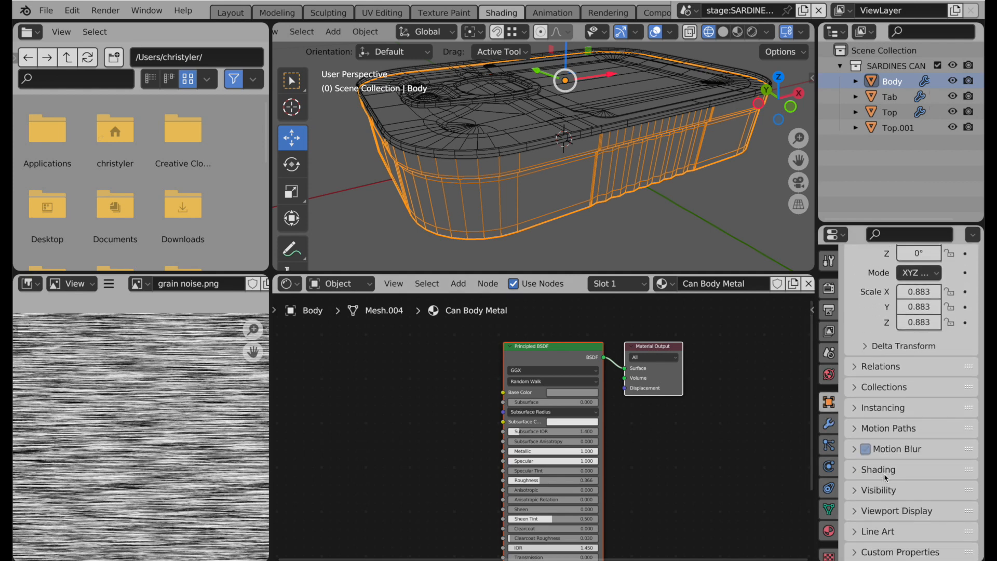
{"action": "left_click", "coordinate": [854, 511]}
{"action": "scroll", "coordinate": [883, 477], "scroll_direction": "down", "scroll_amount": 6}
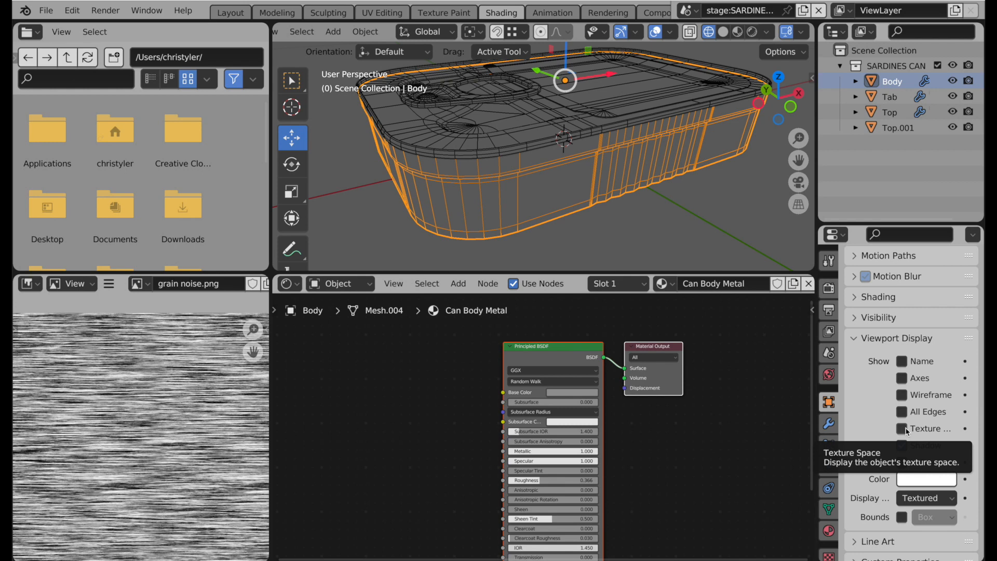
{"action": "left_click", "coordinate": [903, 429]}
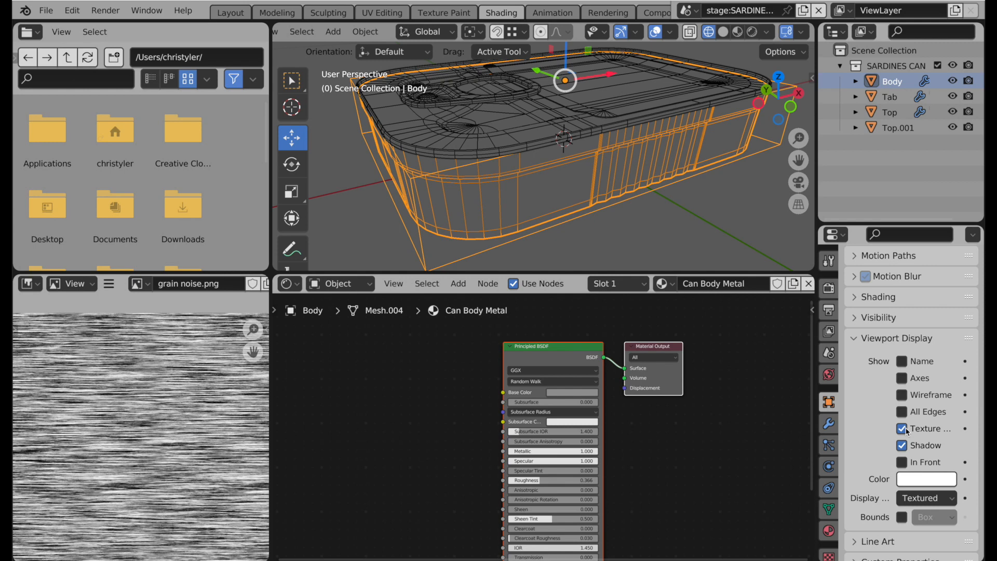
Turn off the Body mesh's Auto Texture Space and set its texture space size to 0.072 in X, Y and Z
{"action": "left_click", "coordinate": [829, 511]}
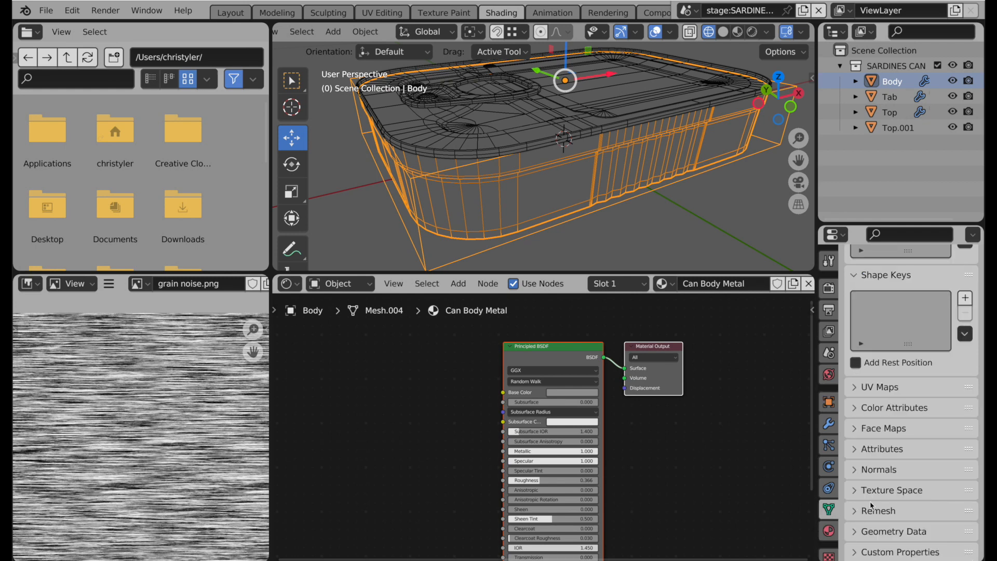
{"action": "left_click", "coordinate": [871, 492]}
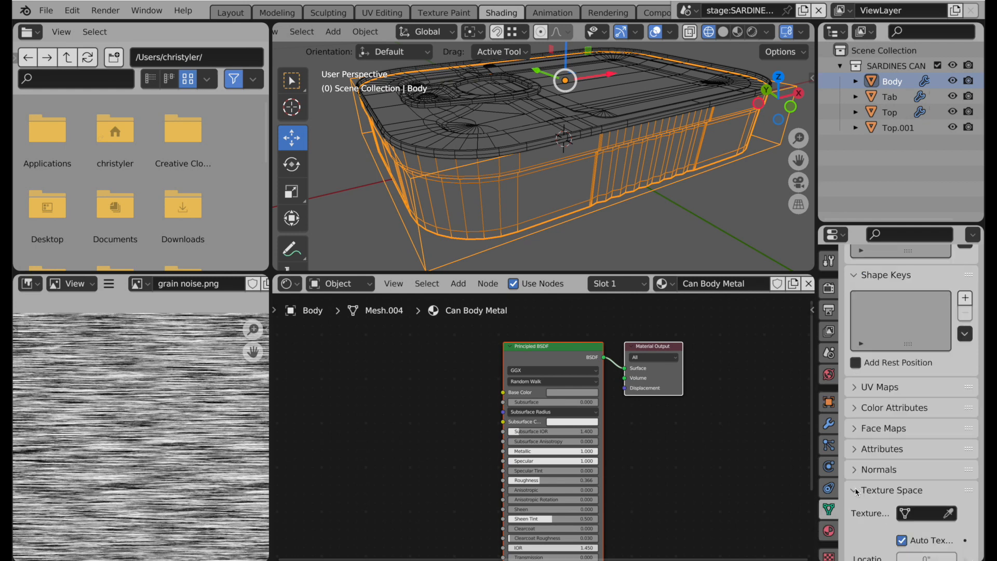
{"action": "scroll", "coordinate": [872, 490], "scroll_direction": "down", "scroll_amount": 6}
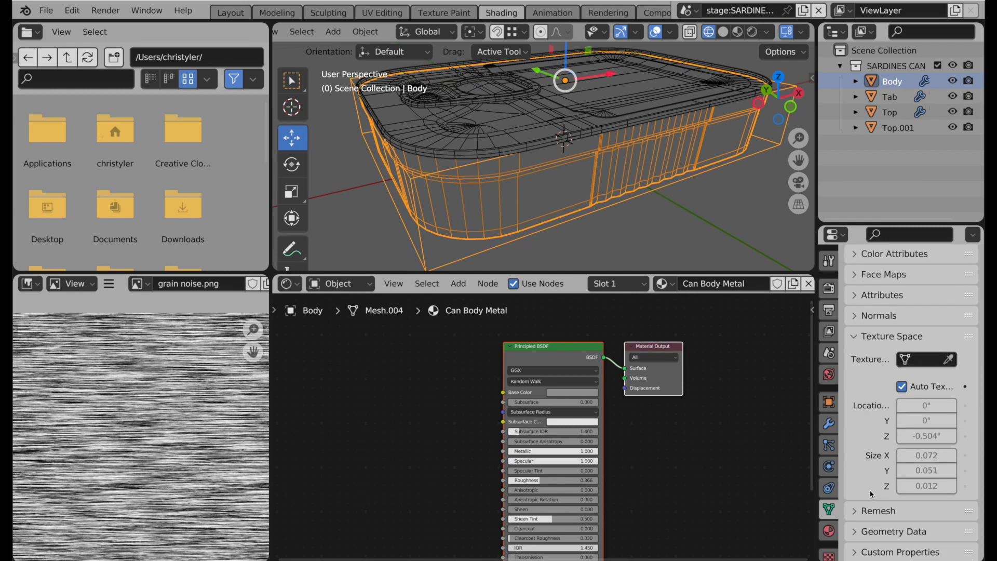
{"action": "left_click", "coordinate": [902, 387]}
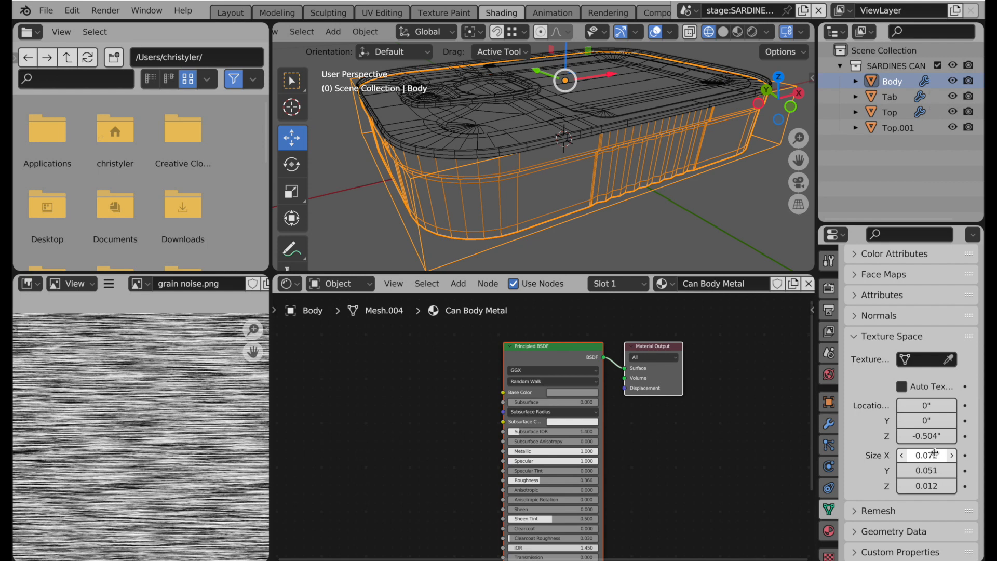
{"action": "left_click_drag", "start_coordinate": [934, 455], "coordinate": [935, 485]}
{"action": "type", "text": "."}
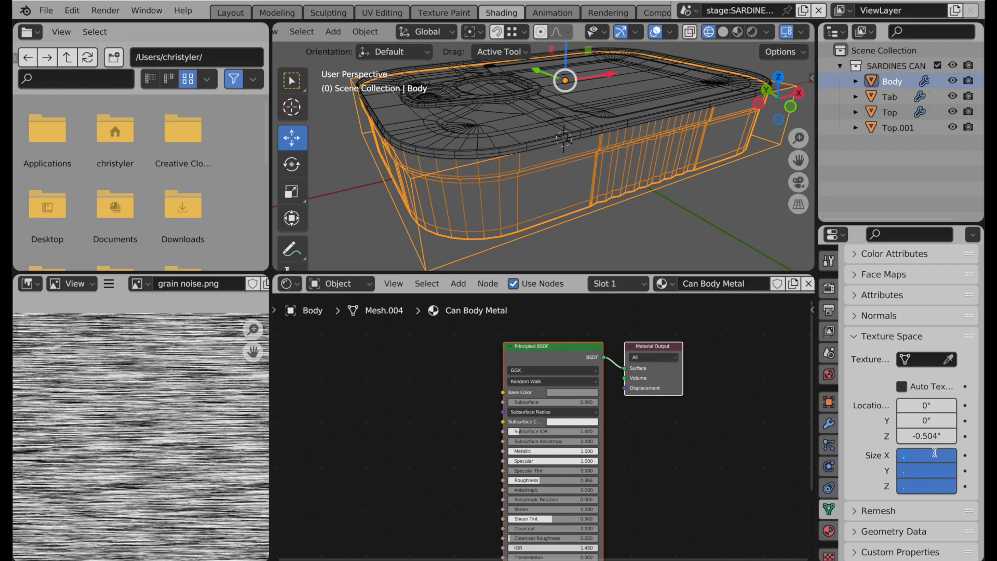
{"action": "type", "text": "072"}
{"action": "key", "text": "Return"}
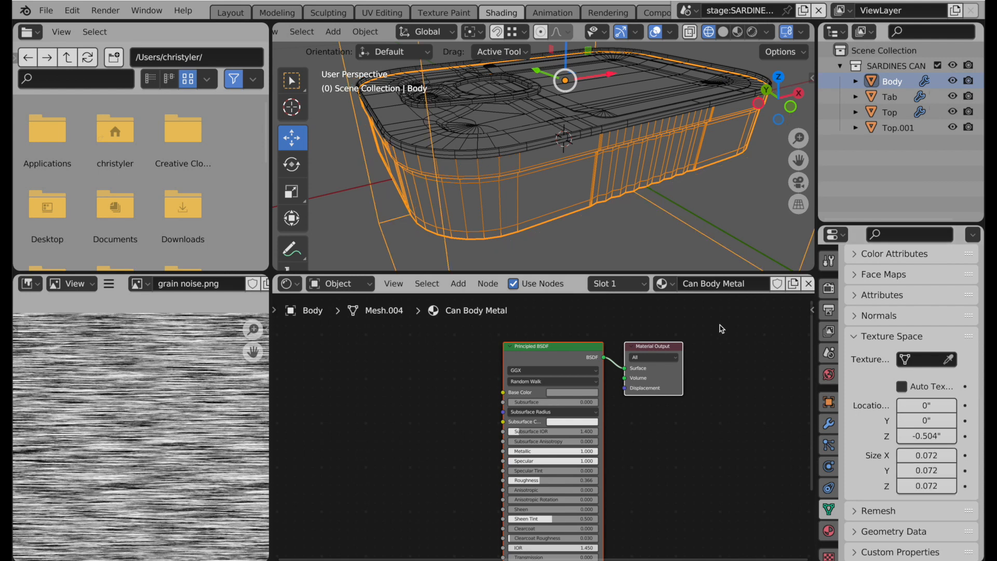
{"action": "scroll", "coordinate": [556, 137], "scroll_direction": "down", "scroll_amount": 6}
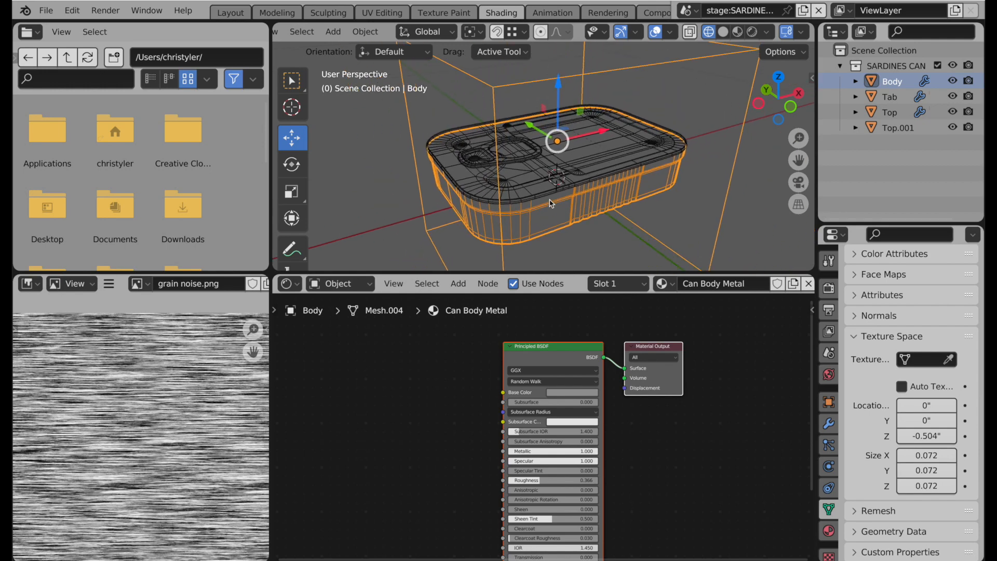
{"action": "middle_click_drag", "start_coordinate": [519, 188], "coordinate": [536, 216]}
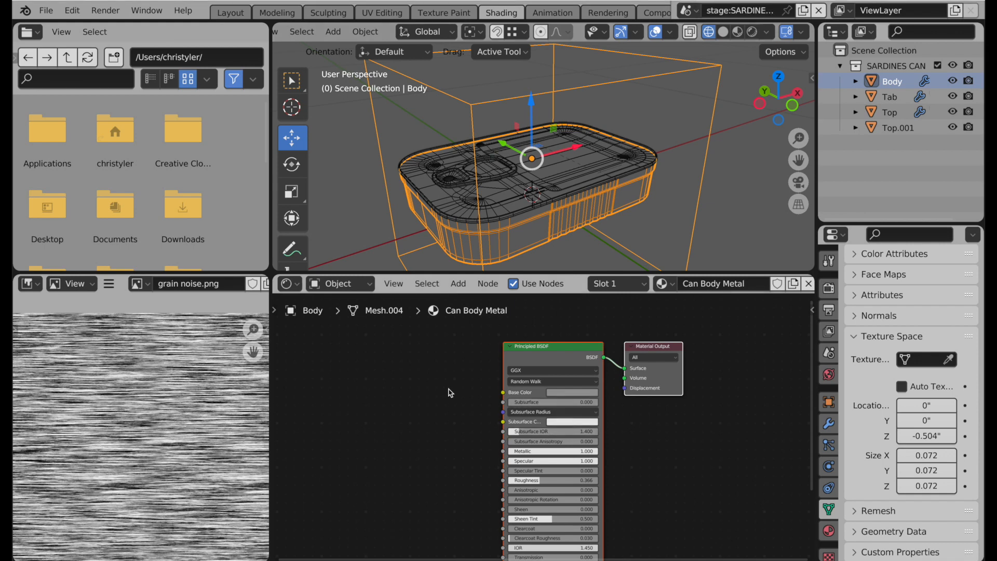
Switch to Photoshop and examine the scratches across the whole Metal Grain 01.jpg texture
{"action": "scroll", "coordinate": [452, 382], "scroll_direction": "up", "scroll_amount": 2}
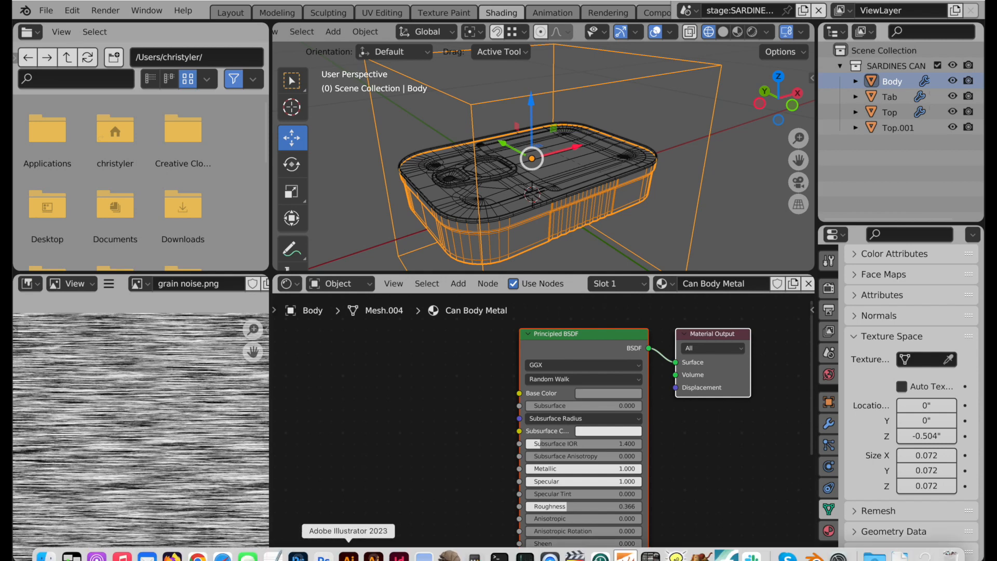
{"action": "left_click", "coordinate": [323, 554]}
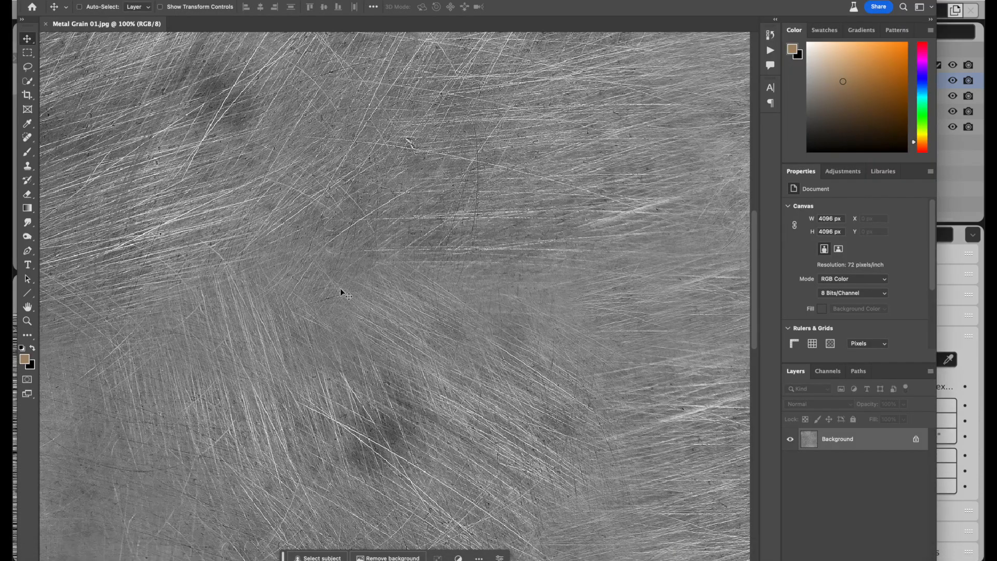
{"action": "left_click", "coordinate": [361, 264], "text": "alt+super"}
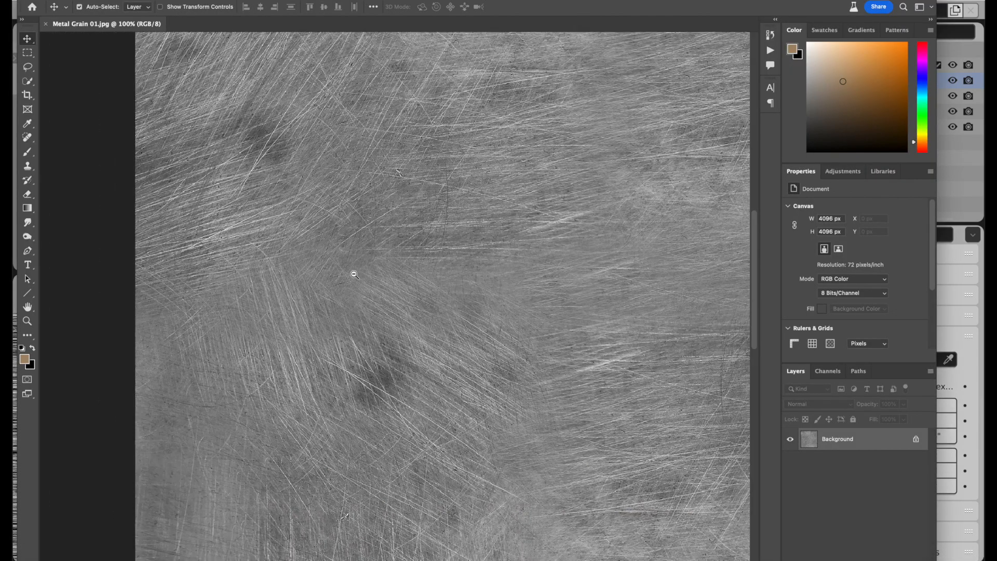
{"action": "left_click_drag", "start_coordinate": [353, 276], "coordinate": [272, 382]}
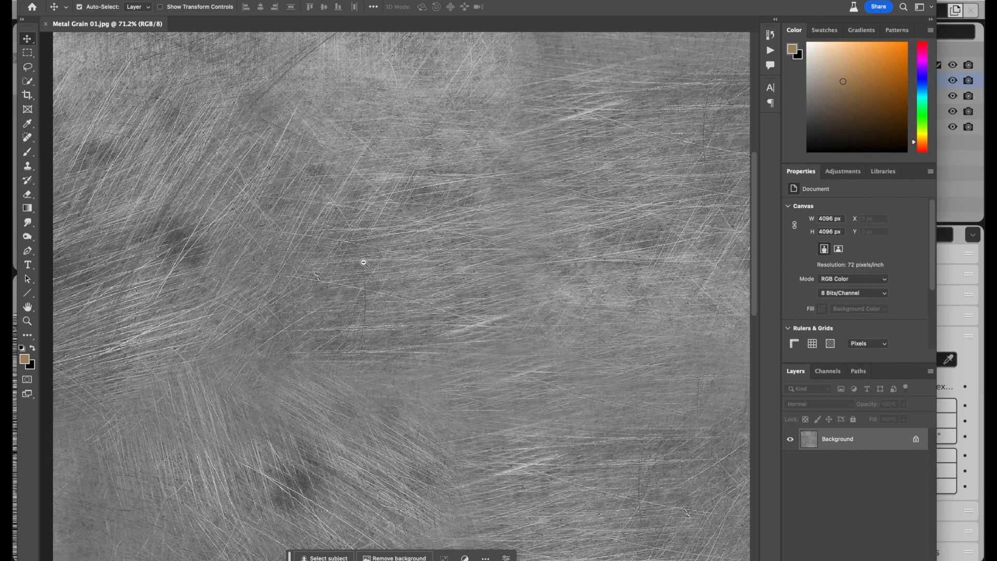
{"action": "left_click_drag", "start_coordinate": [363, 263], "coordinate": [351, 284], "text": "alt+super"}
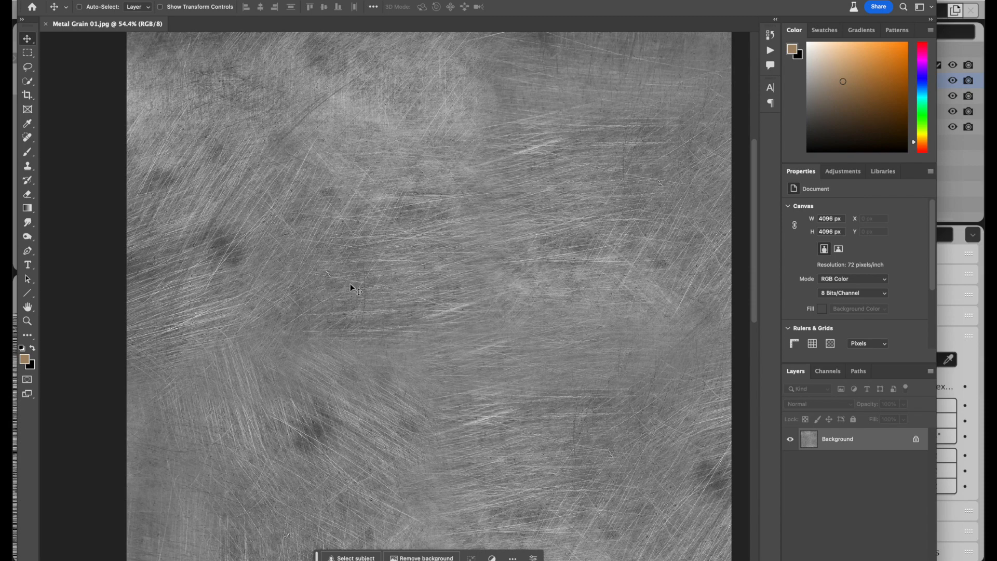
{"action": "scroll", "coordinate": [365, 314], "scroll_direction": "down", "scroll_amount": 3}
{"action": "scroll", "coordinate": [365, 314], "scroll_direction": "right", "scroll_amount": 2}
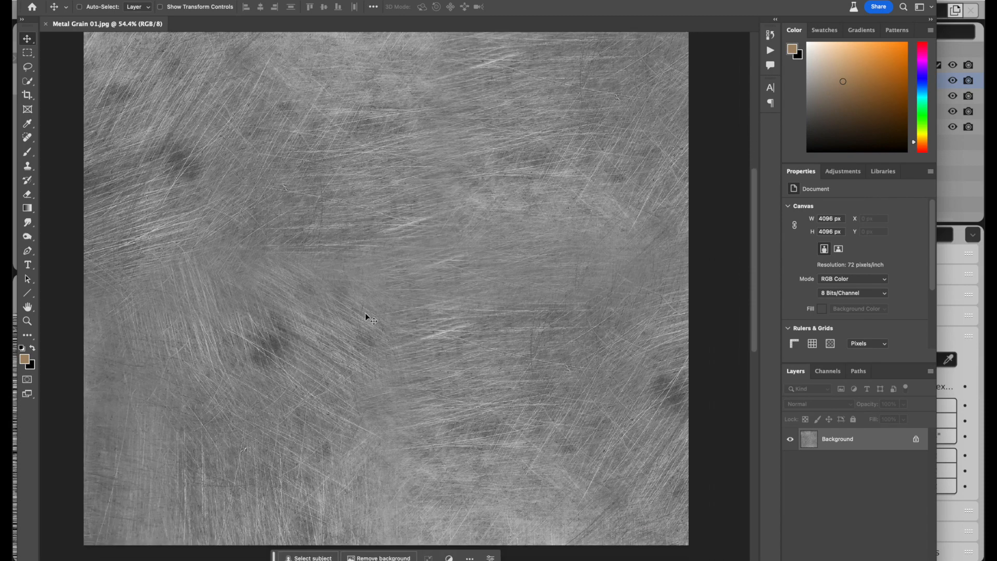
{"action": "scroll", "coordinate": [366, 314], "scroll_direction": "up", "scroll_amount": 4}
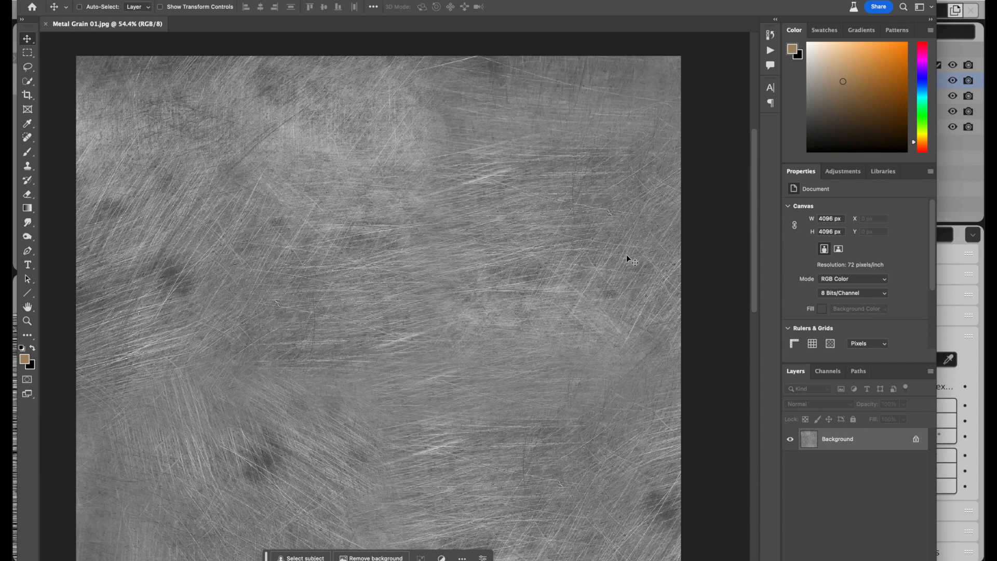
{"action": "scroll", "coordinate": [628, 262], "scroll_direction": "down", "scroll_amount": 4}
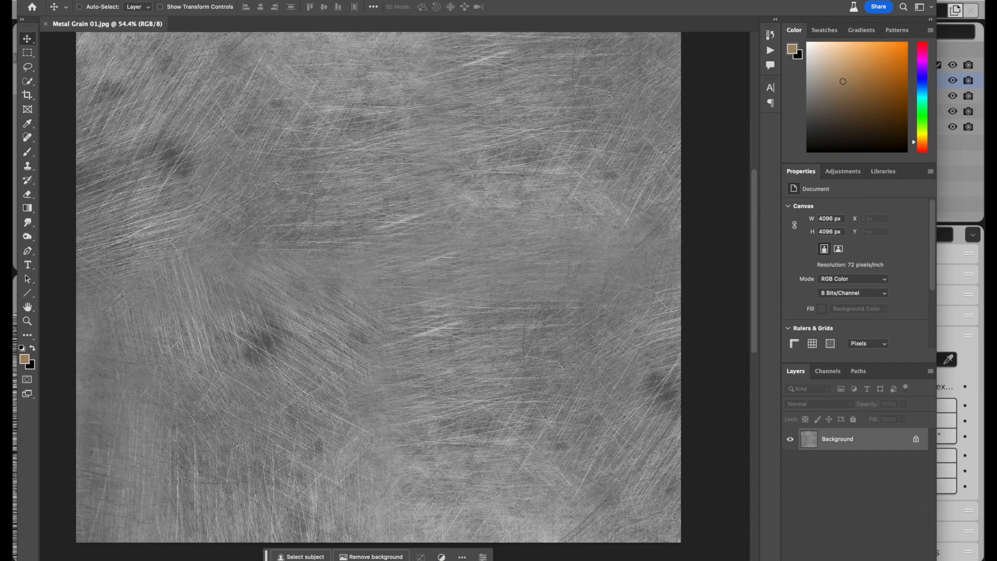
Hide Photoshop to return to Blender and add an Image Texture node beside the Principled BSDF in the Can Body Metal material
{"action": "left_click", "coordinate": [56, 0]}
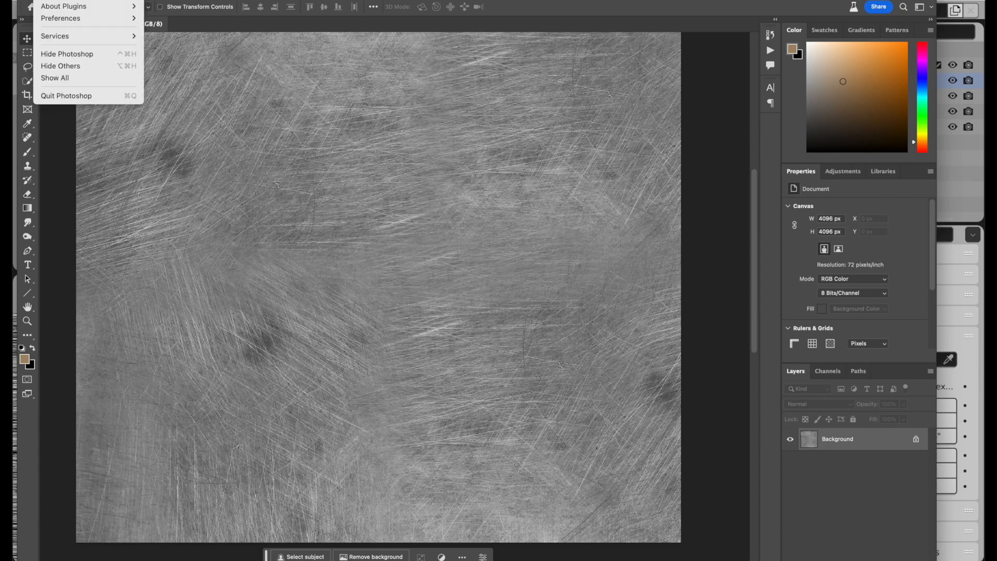
{"action": "left_click", "coordinate": [108, 55]}
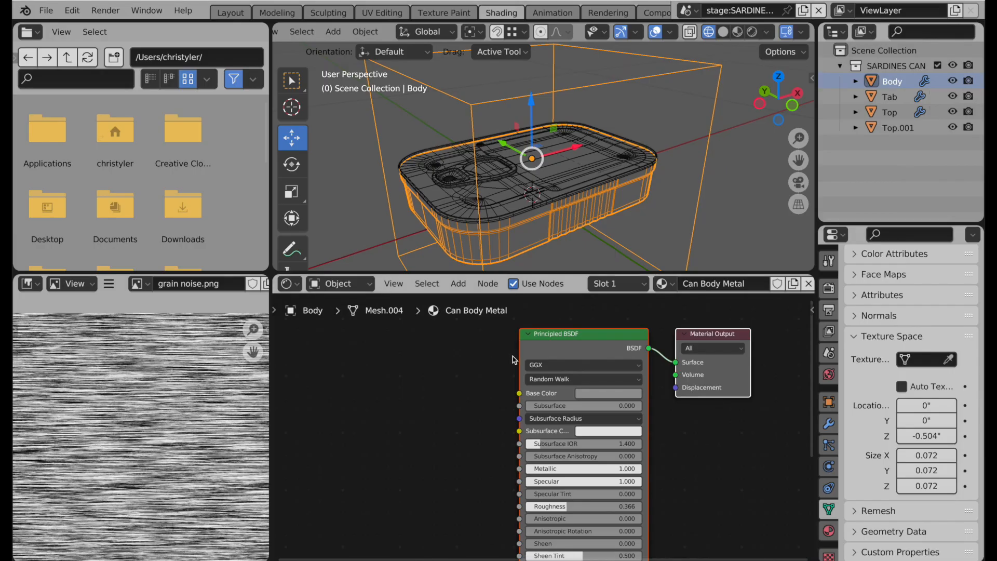
{"action": "left_click", "coordinate": [460, 285]}
{"action": "left_click", "coordinate": [464, 304]}
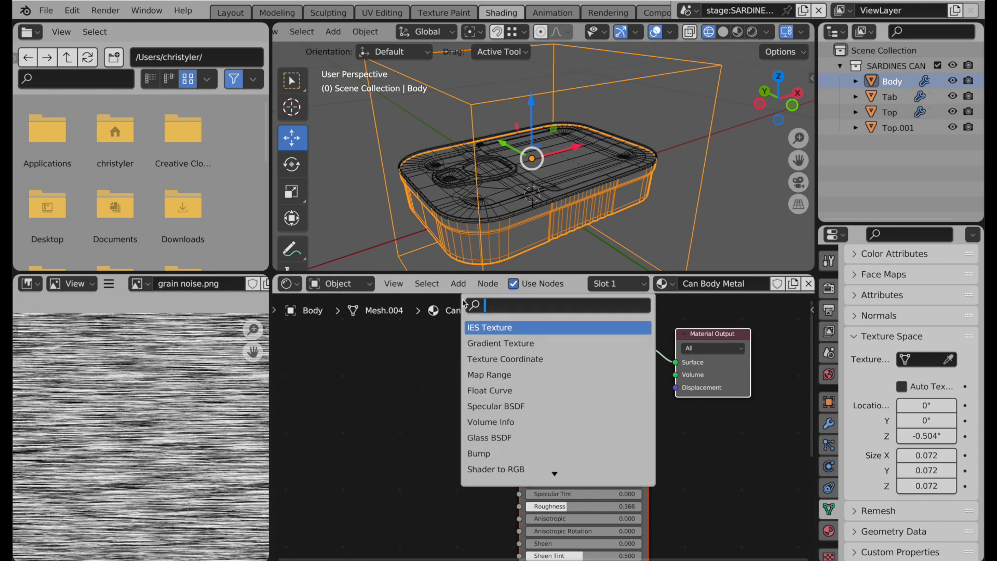
{"action": "type", "text": "image"}
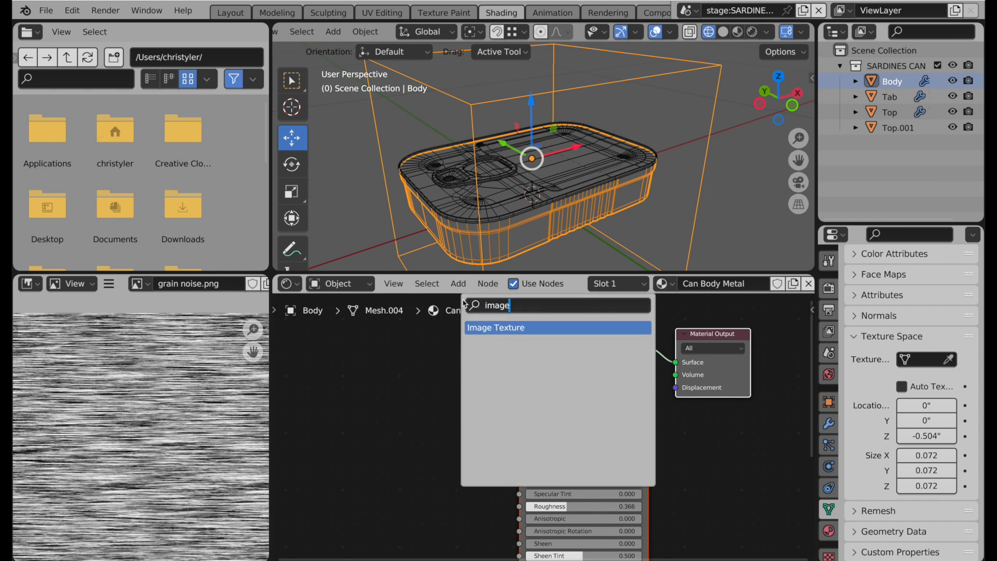
{"action": "left_click", "coordinate": [498, 328]}
{"action": "left_click", "coordinate": [387, 441]}
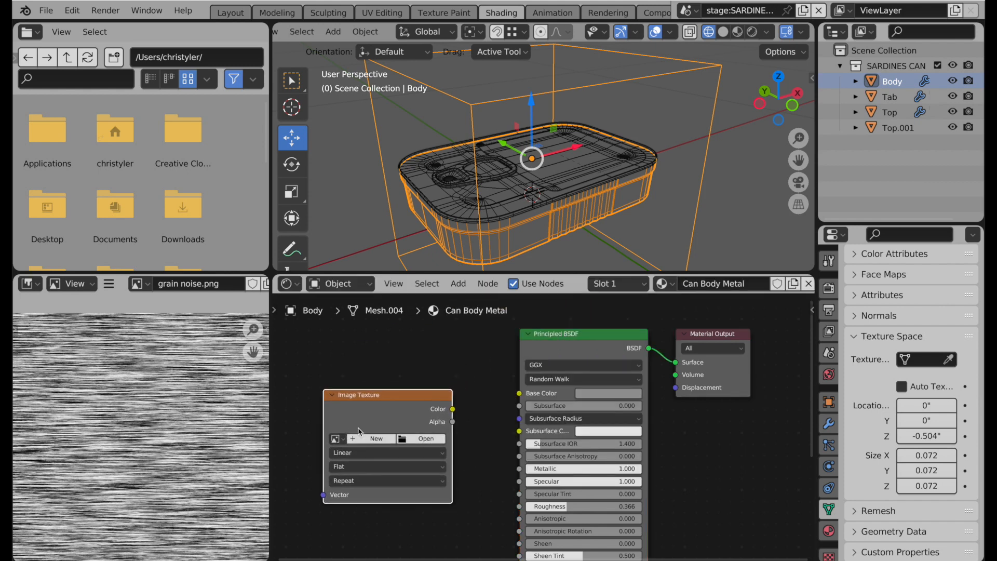
Load Metal Grain 01.jpg from the textures folder into the new Image Texture node
{"action": "left_click", "coordinate": [419, 440]}
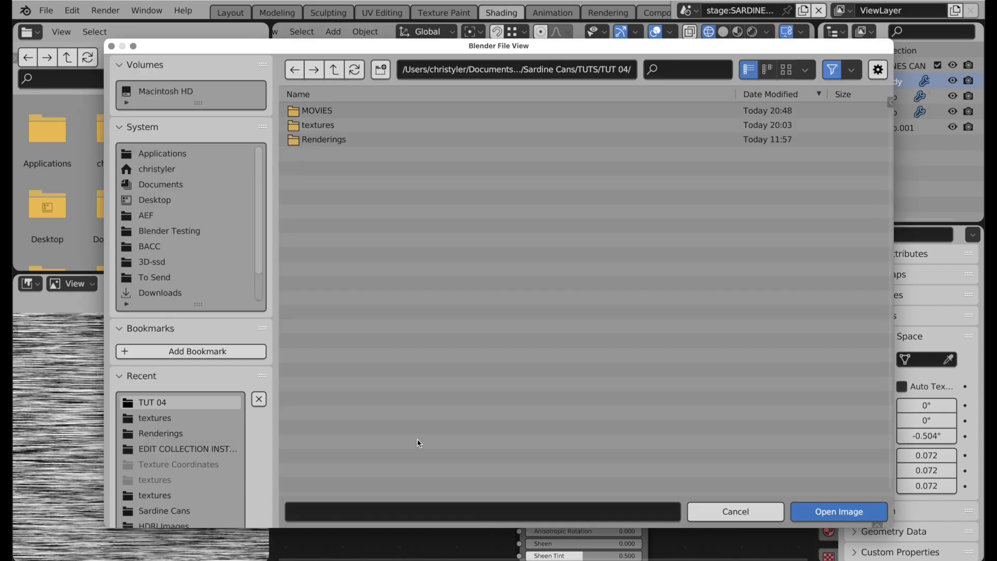
{"action": "left_click", "coordinate": [340, 126]}
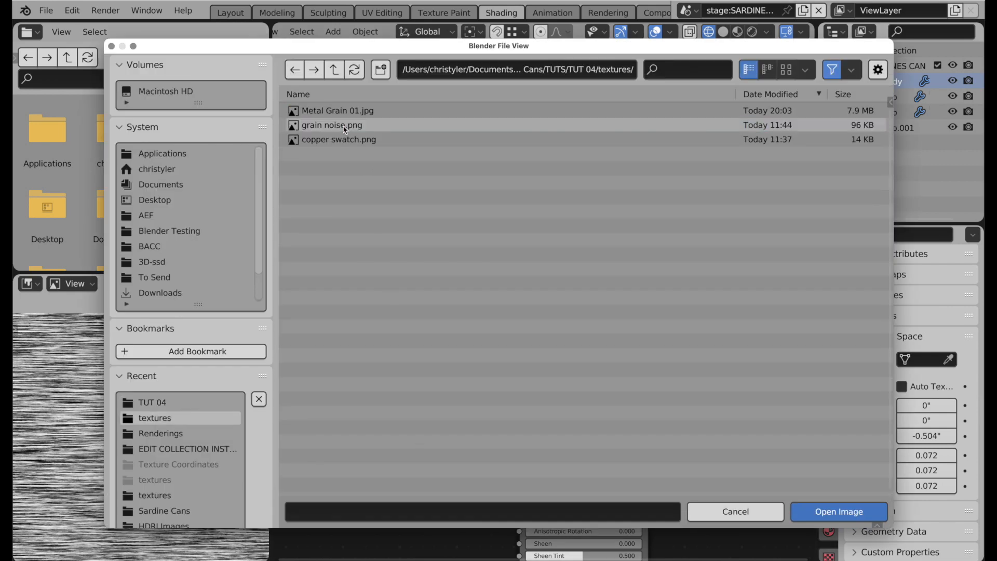
{"action": "double_click", "coordinate": [367, 111]}
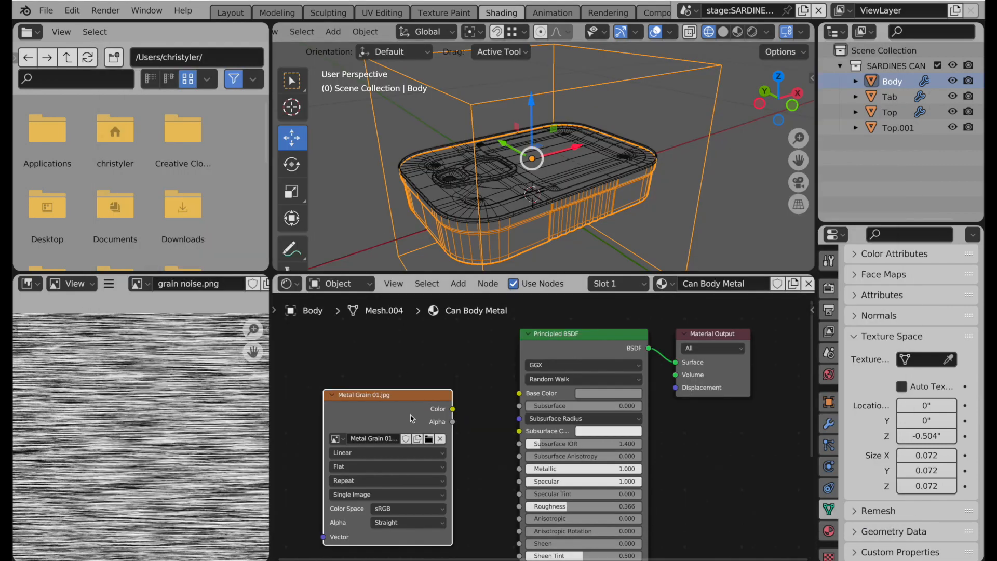
Display Metal Grain 01.jpg in the image editor in place of grain noise.png
{"action": "left_click", "coordinate": [137, 284]}
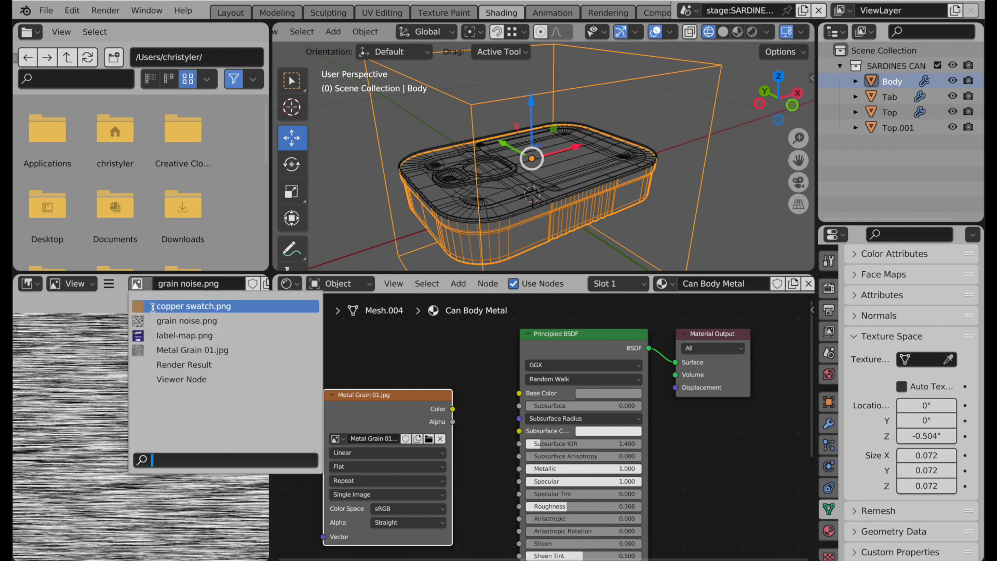
{"action": "left_click", "coordinate": [165, 350]}
{"action": "scroll", "coordinate": [169, 387], "scroll_direction": "down", "scroll_amount": 4}
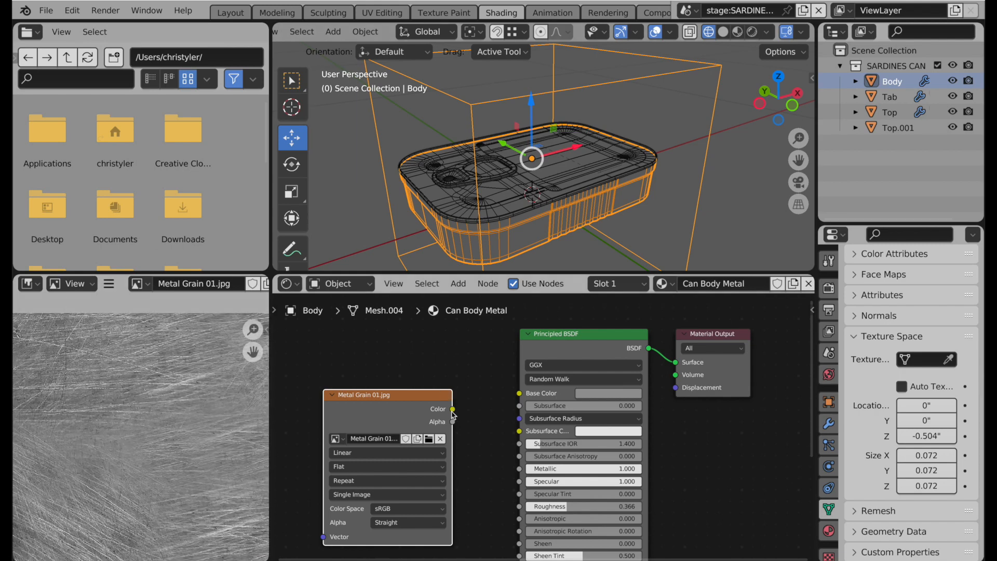
Connect the Metal Grain image's Color output to the Principled BSDF's Roughness and switch the viewport to Material Preview
{"action": "left_click_drag", "start_coordinate": [453, 408], "coordinate": [519, 506]}
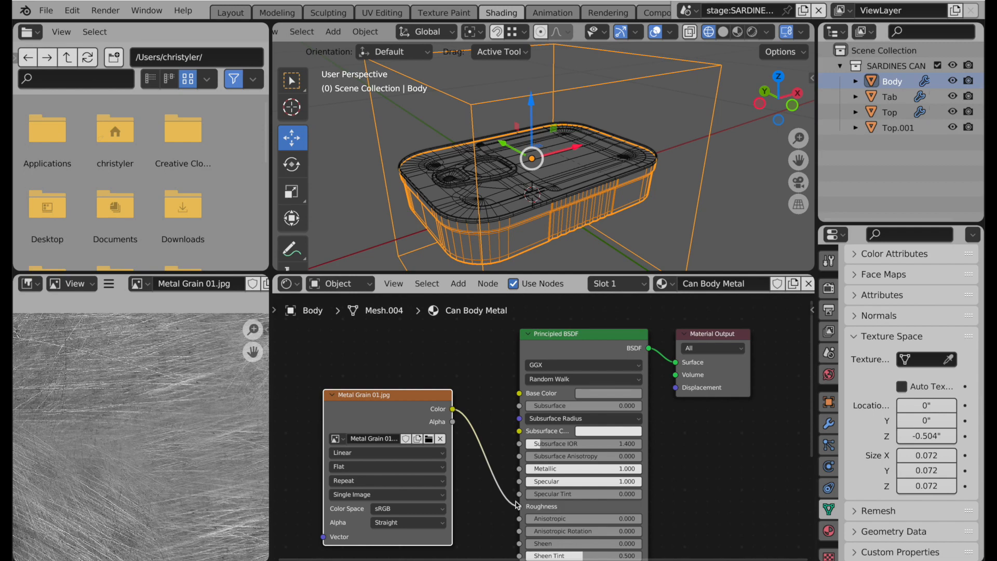
{"action": "left_click", "coordinate": [737, 31]}
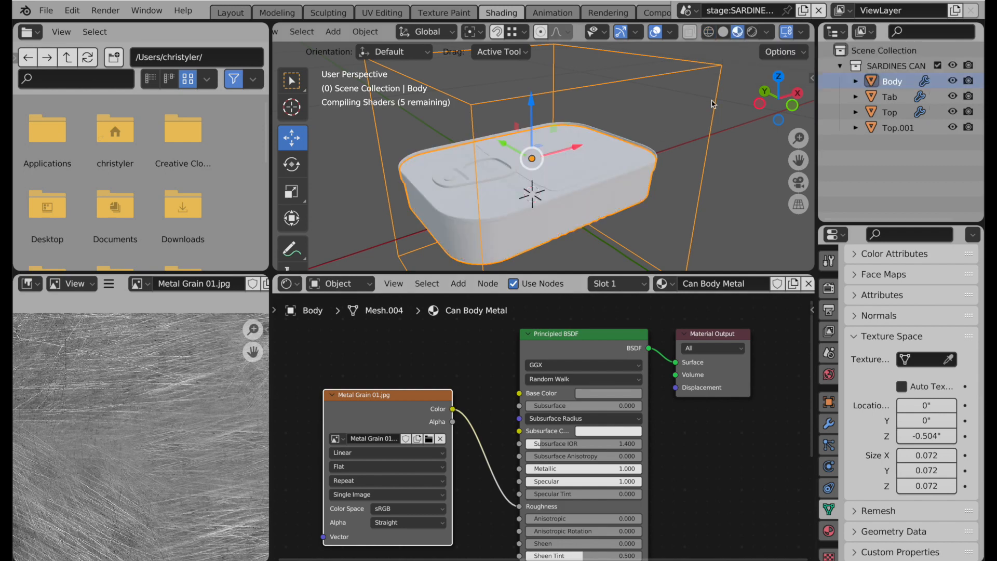
{"action": "mouse_move", "coordinate": [535, 192]}
{"action": "middle_mouse_down"}
{"action": "mouse_move", "coordinate": [536, 220]}
{"action": "mouse_move", "coordinate": [533, 179]}
{"action": "middle_mouse_up"}
{"action": "scroll", "coordinate": [532, 128], "scroll_direction": "up", "scroll_amount": 3}
{"action": "middle_click_drag", "start_coordinate": [533, 129], "coordinate": [540, 172], "text": "shift"}
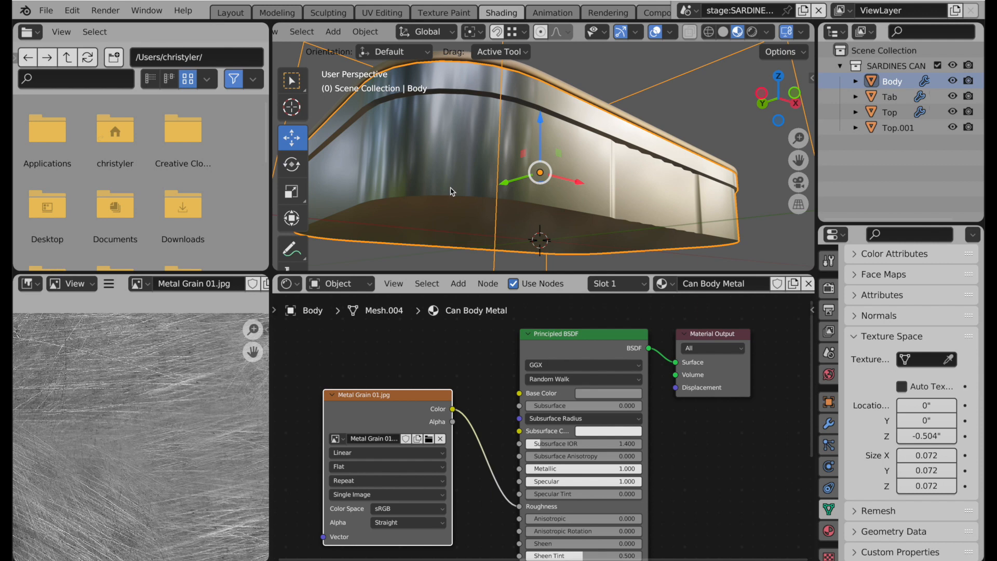
Add a Node Wrangler texture setup to the Metal Grain node and feed its Mapping node from the Generated coordinates
{"action": "middle_click_drag", "start_coordinate": [416, 385], "coordinate": [570, 380]}
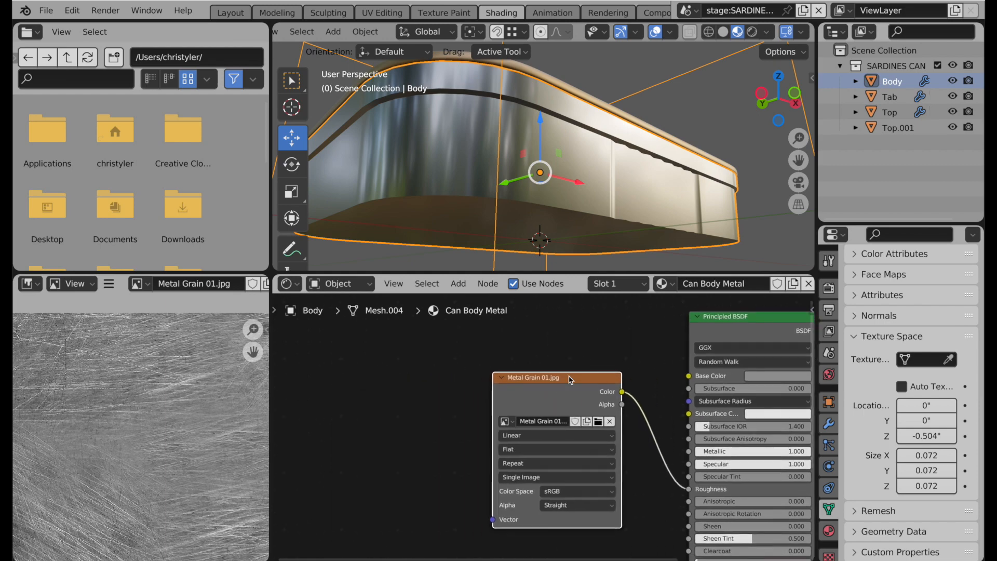
{"action": "key", "text": "shift+w"}
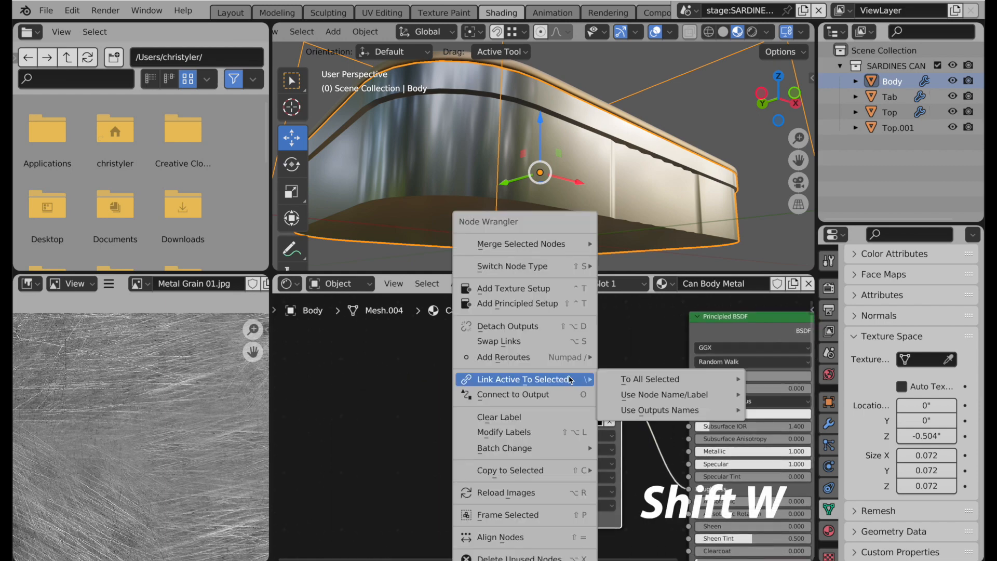
{"action": "left_click", "coordinate": [545, 294]}
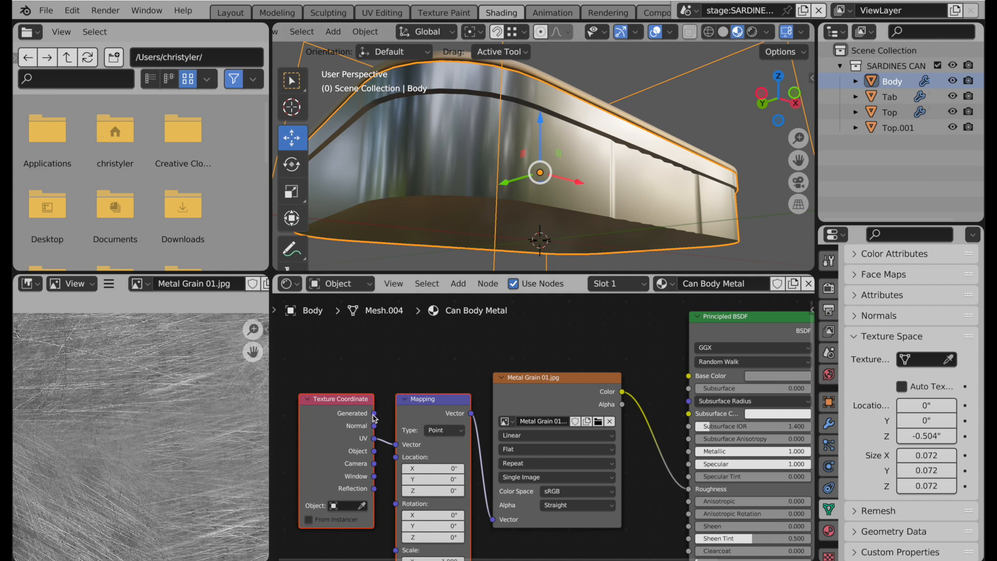
{"action": "left_click_drag", "start_coordinate": [374, 414], "coordinate": [398, 446]}
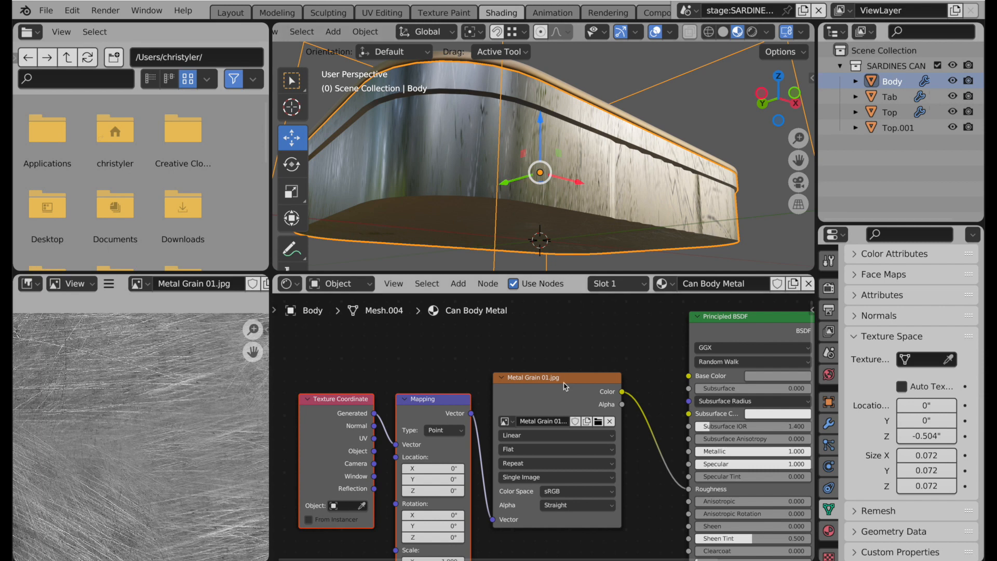
Change the Metal Grain image's projection from Flat to Box
{"action": "left_click", "coordinate": [511, 450]}
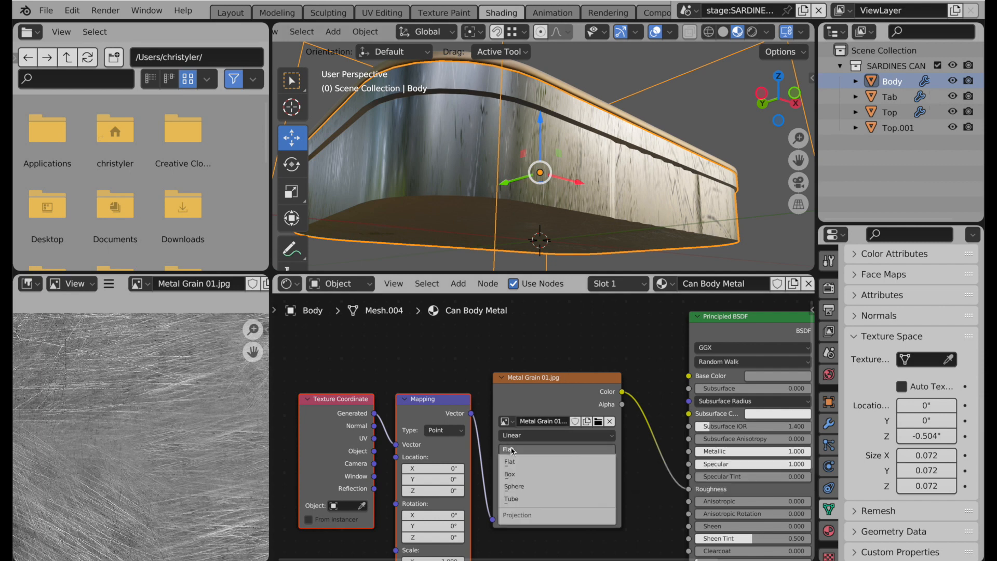
{"action": "left_click", "coordinate": [516, 474]}
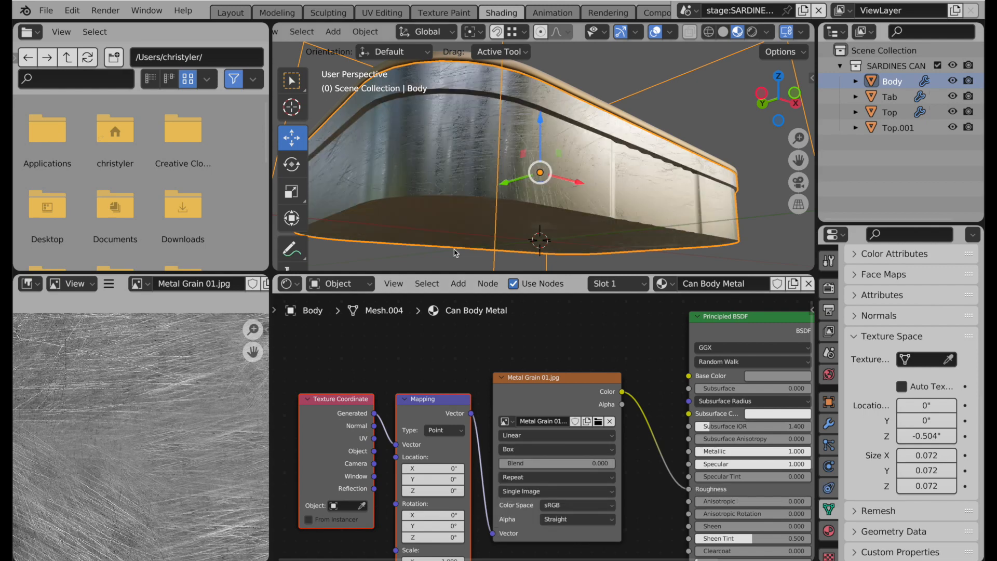
{"action": "middle_click_drag", "start_coordinate": [442, 198], "coordinate": [442, 214]}
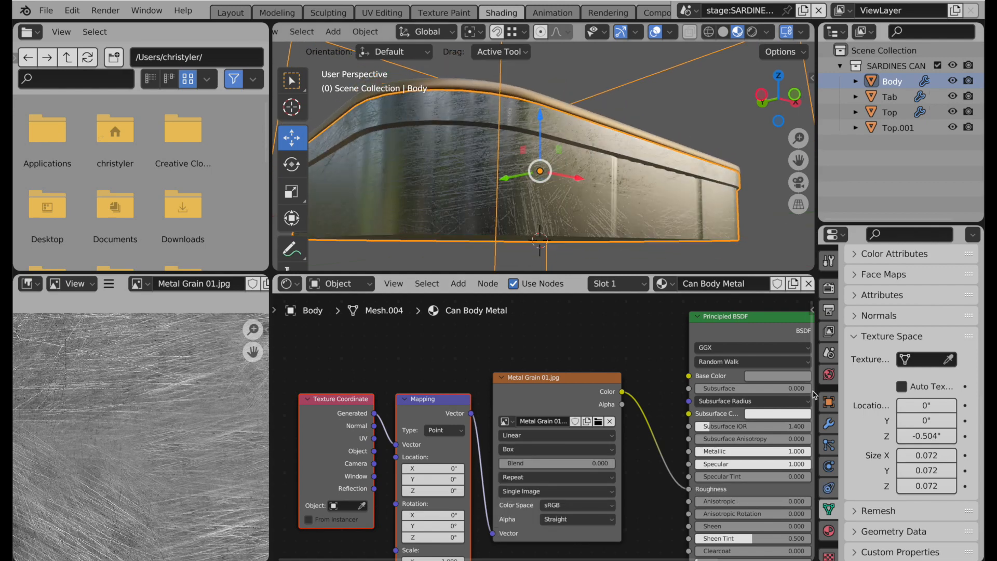
Turn on viewport display of the Body's Subdivision modifier and inspect the scratches around the can's sides and rounded corner
{"action": "left_click", "coordinate": [829, 422]}
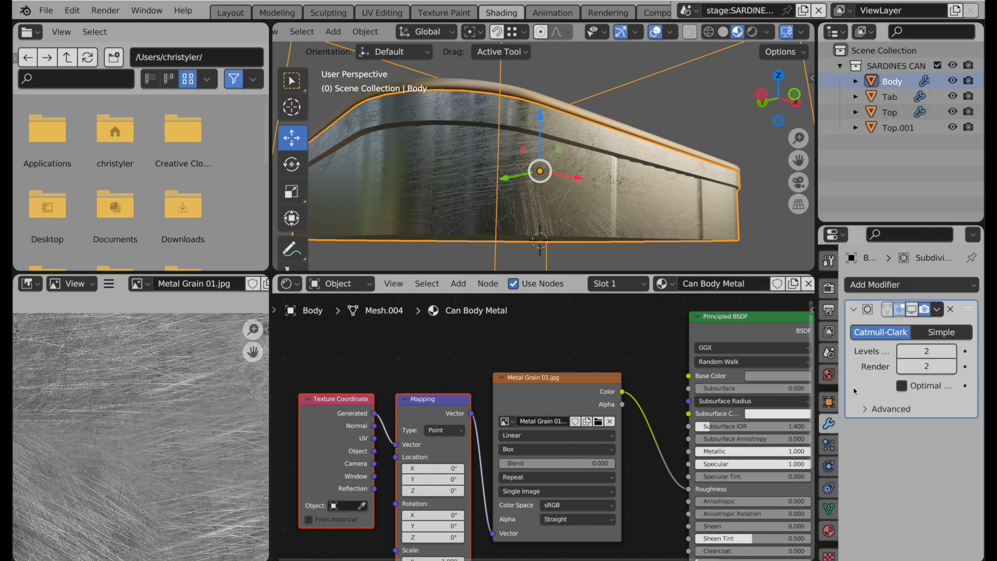
{"action": "left_click", "coordinate": [912, 311]}
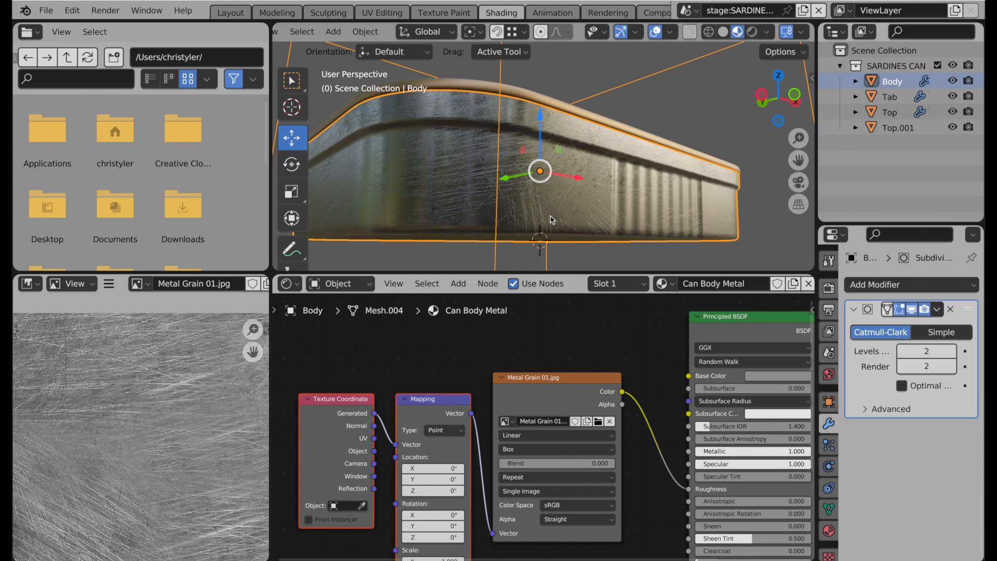
{"action": "middle_click_drag", "start_coordinate": [551, 219], "coordinate": [478, 148]}
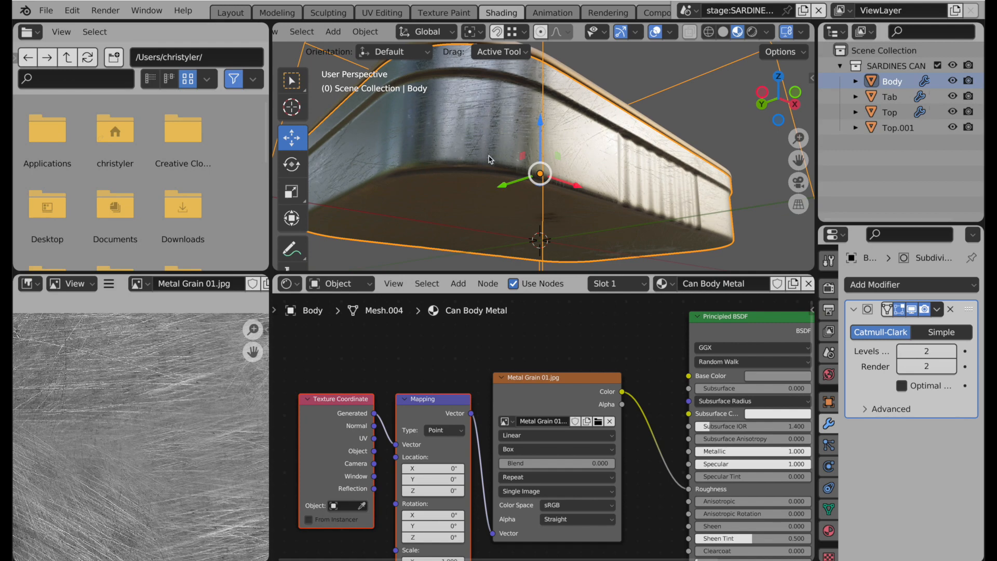
{"action": "middle_click_drag", "start_coordinate": [490, 159], "coordinate": [625, 191]}
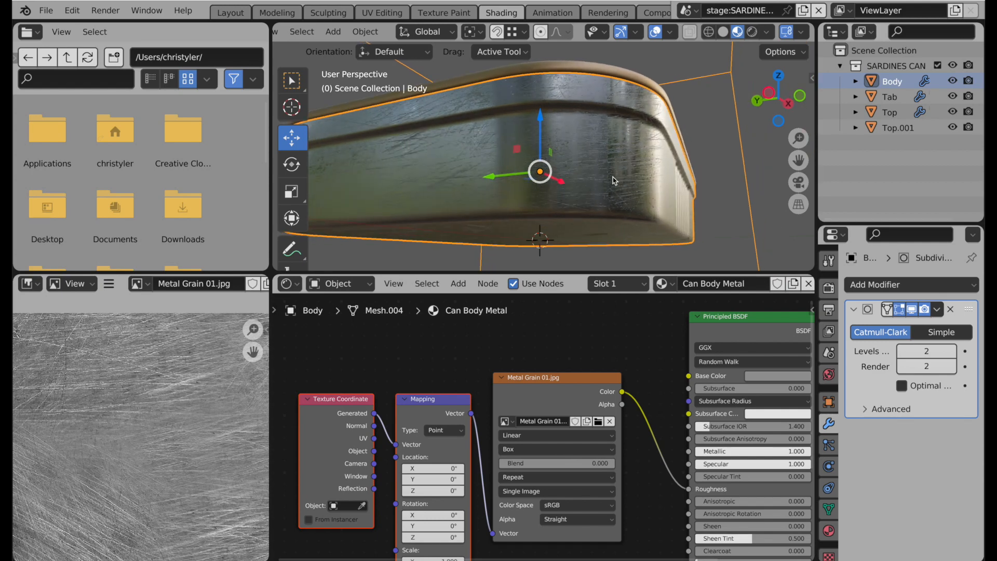
{"action": "scroll", "coordinate": [618, 166], "scroll_direction": "up", "scroll_amount": 5}
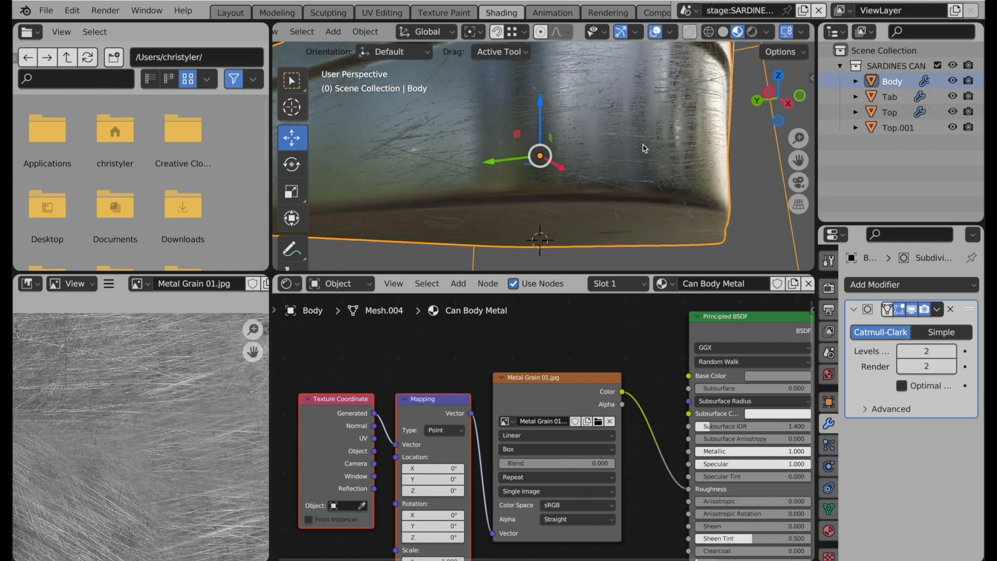
{"action": "scroll", "coordinate": [634, 166], "scroll_direction": "up", "scroll_amount": 3, "text": "shift"}
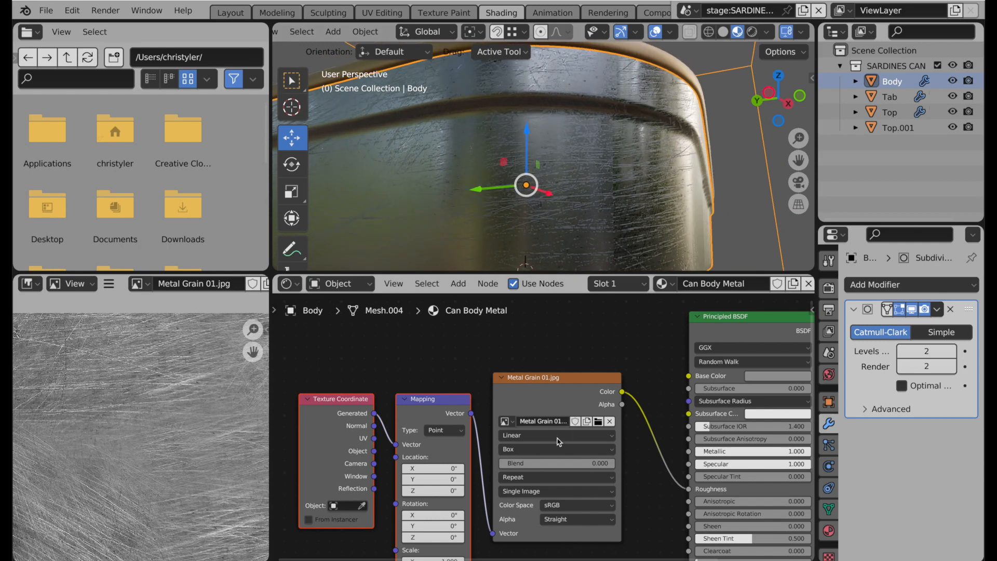
Set the Metal Grain image's box projection Blend to 0.3
{"action": "left_click", "coordinate": [546, 466]}
{"action": "key", "text": "BackSpace"}
{"action": "type", "text": ".3"}
{"action": "key", "text": "Return"}
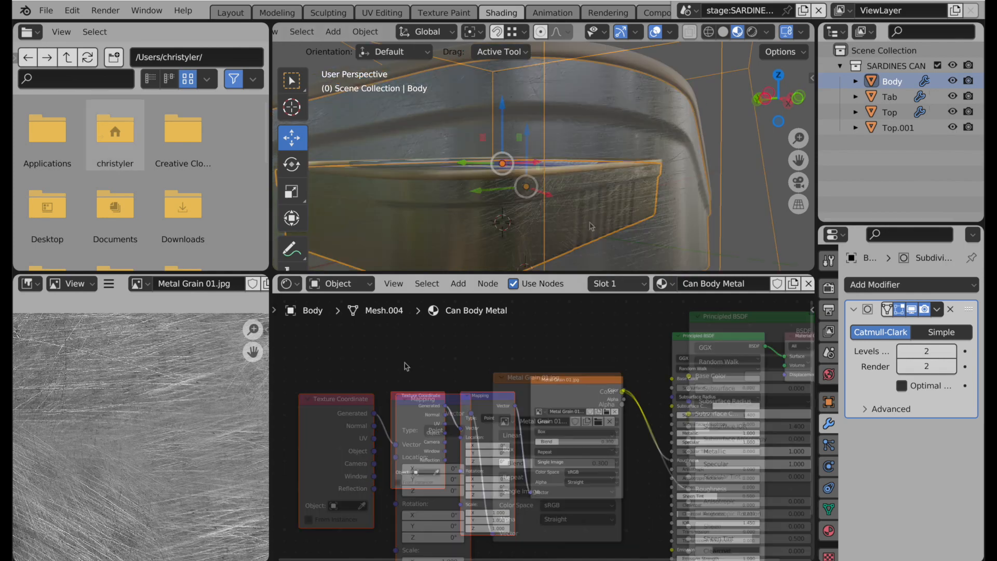
Move the texture nodes away from the Principled BSDF to make space and disconnect the Metal Grain image from Roughness
{"action": "left_click_drag", "start_coordinate": [368, 343], "coordinate": [633, 526]}
{"action": "left_click_drag", "start_coordinate": [600, 381], "coordinate": [401, 404]}
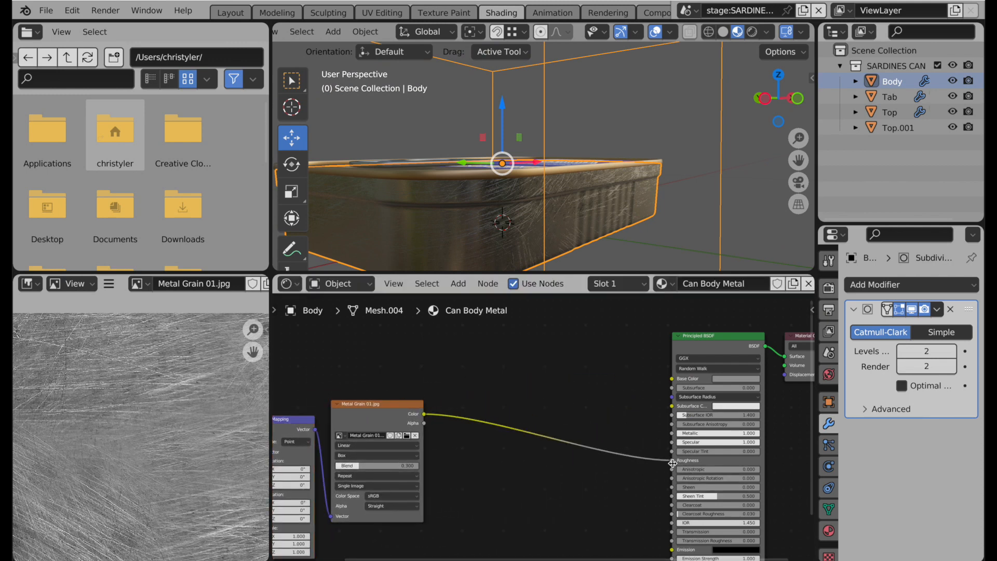
{"action": "left_click_drag", "start_coordinate": [672, 463], "coordinate": [655, 465]}
{"action": "middle_click_drag", "start_coordinate": [700, 474], "coordinate": [751, 388], "text": "ctrl"}
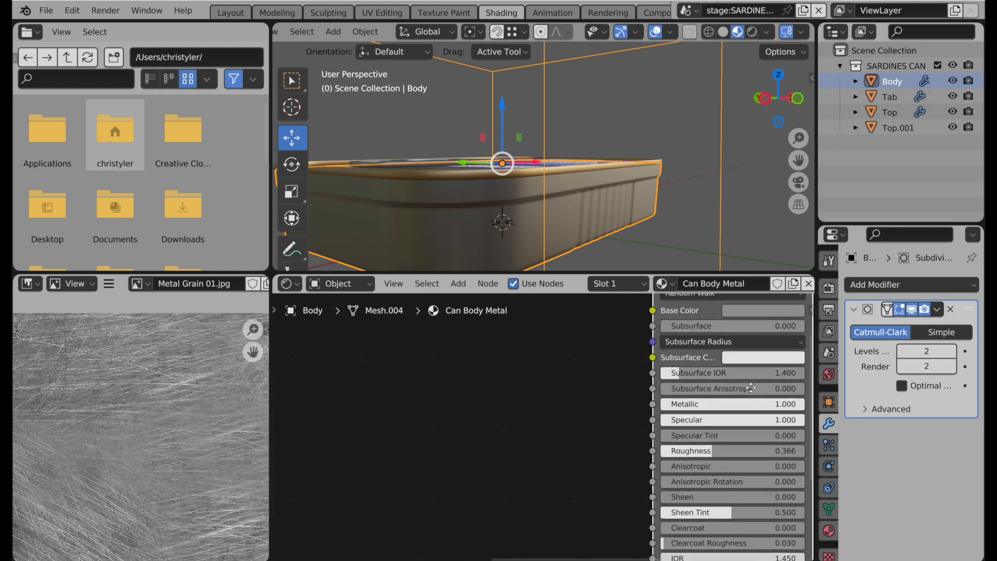
{"action": "middle_click_drag", "start_coordinate": [509, 428], "coordinate": [540, 479], "text": "ctrl"}
Add a Mix node between the Metal Grain image and the Principled BSDF
{"action": "left_click", "coordinate": [463, 283]}
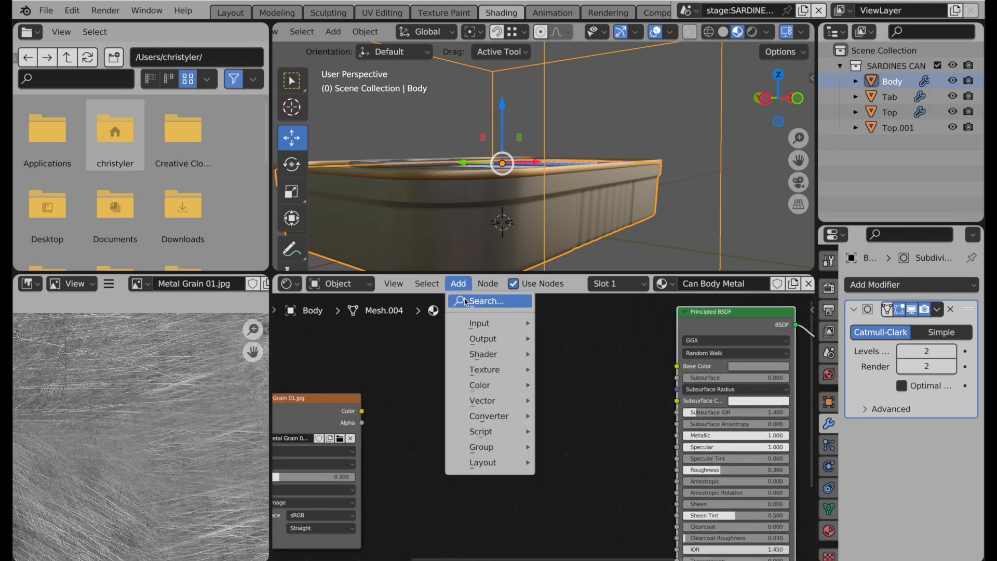
{"action": "left_click", "coordinate": [466, 301]}
{"action": "type", "text": "mix"}
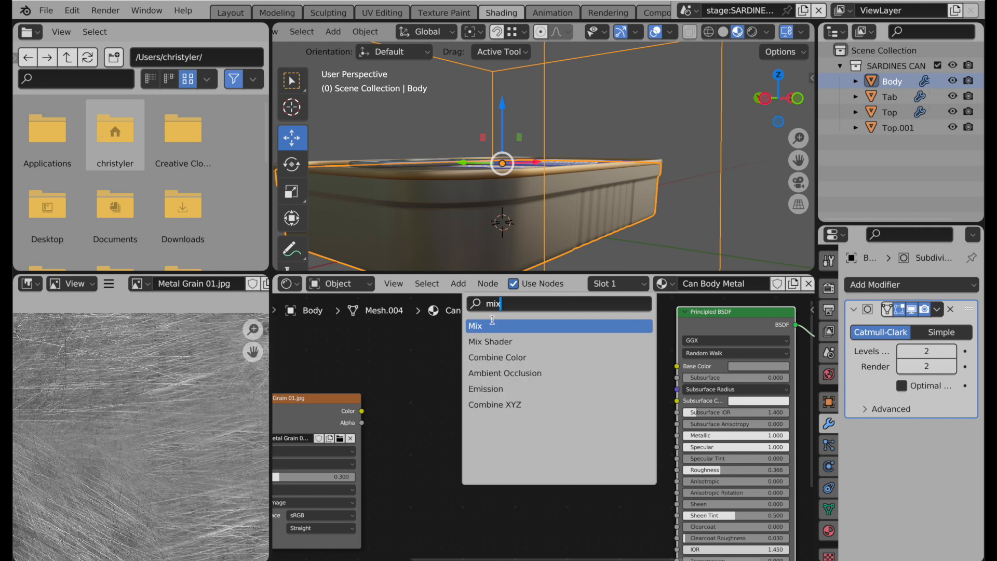
{"action": "left_click", "coordinate": [493, 326]}
{"action": "left_click", "coordinate": [498, 442]}
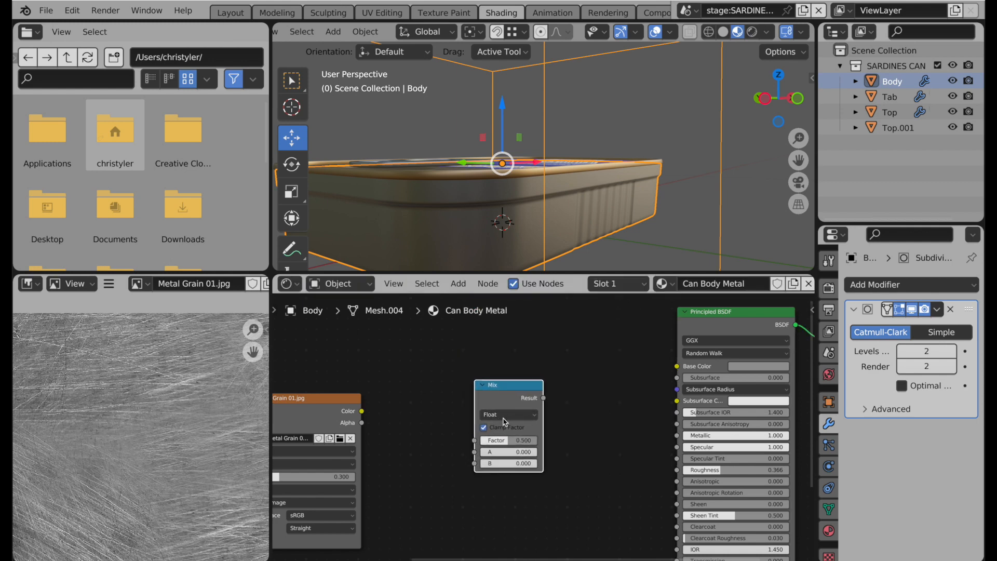
{"action": "scroll", "coordinate": [488, 451], "scroll_direction": "up", "scroll_amount": 2}
{"action": "middle_click_drag", "start_coordinate": [491, 453], "coordinate": [531, 454]}
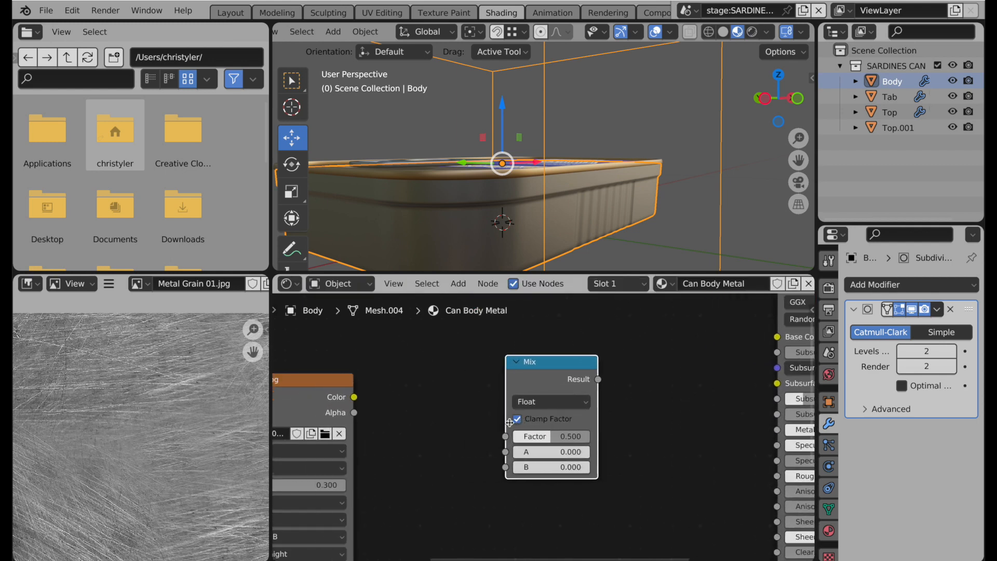
Set the Mix node's B value to 0.366, matching the Principled BSDF's base Roughness
{"action": "left_click", "coordinate": [544, 468]}
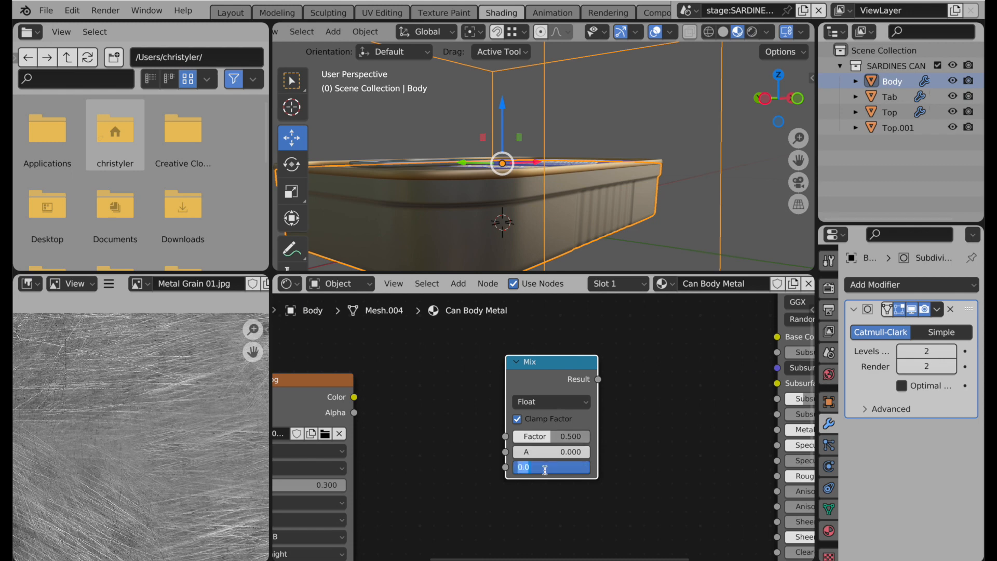
{"action": "type", "text": ".366"}
{"action": "key", "text": "Return"}
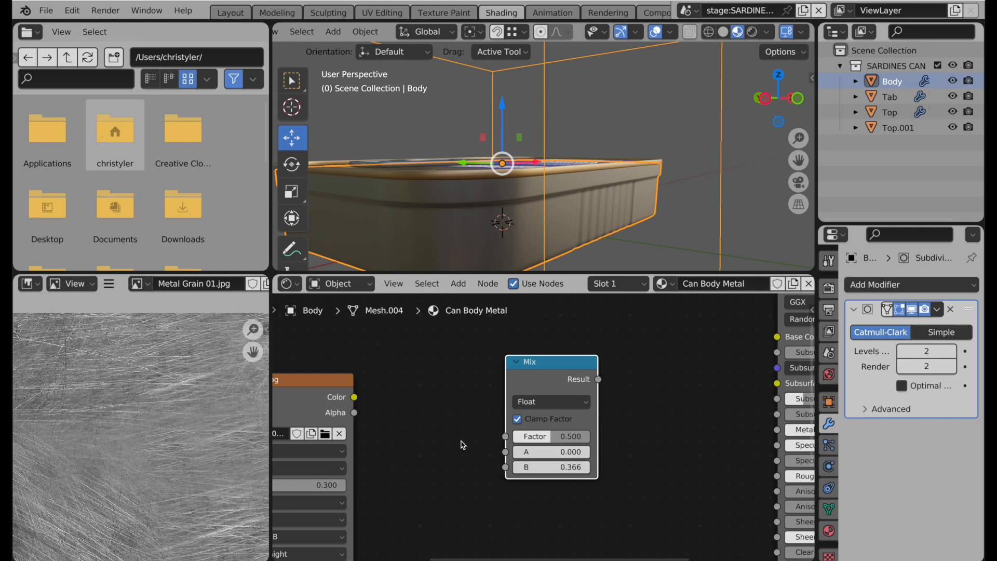
Connect the Metal Grain image's Color to the Mix node's A input and the Mix Result to the Principled BSDF's Roughness
{"action": "left_click_drag", "start_coordinate": [354, 398], "coordinate": [505, 452]}
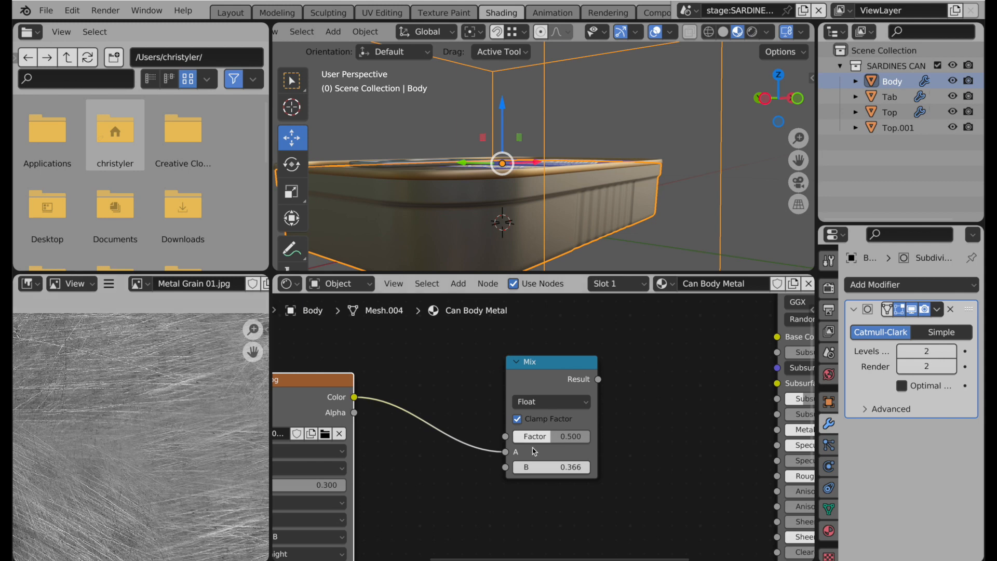
{"action": "middle_click_drag", "start_coordinate": [648, 436], "coordinate": [504, 422]}
{"action": "left_click_drag", "start_coordinate": [453, 365], "coordinate": [633, 461]}
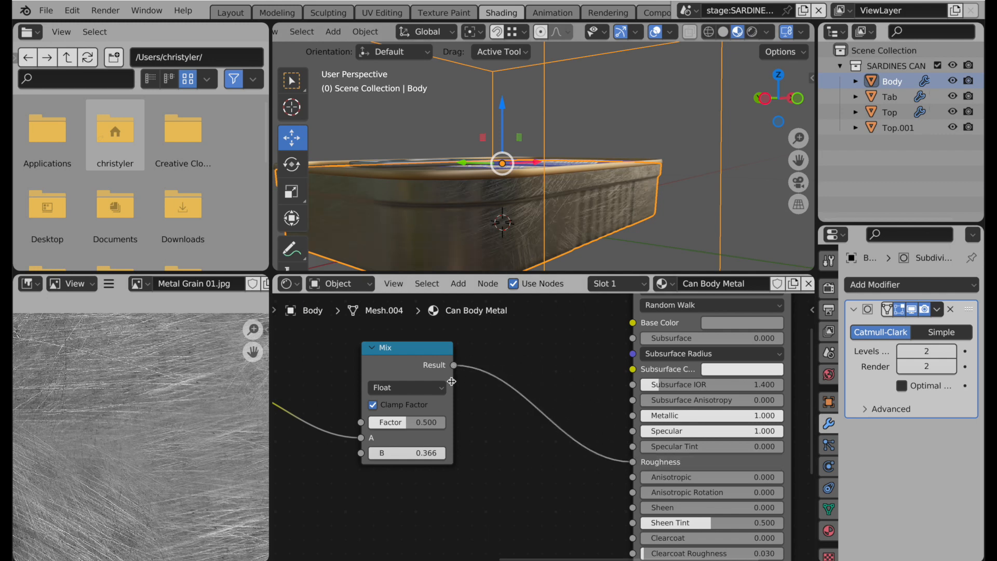
Set the Mix node's Factor to 0.725 to soften the grain on the can body
{"action": "middle_click_drag", "start_coordinate": [535, 224], "coordinate": [545, 218]}
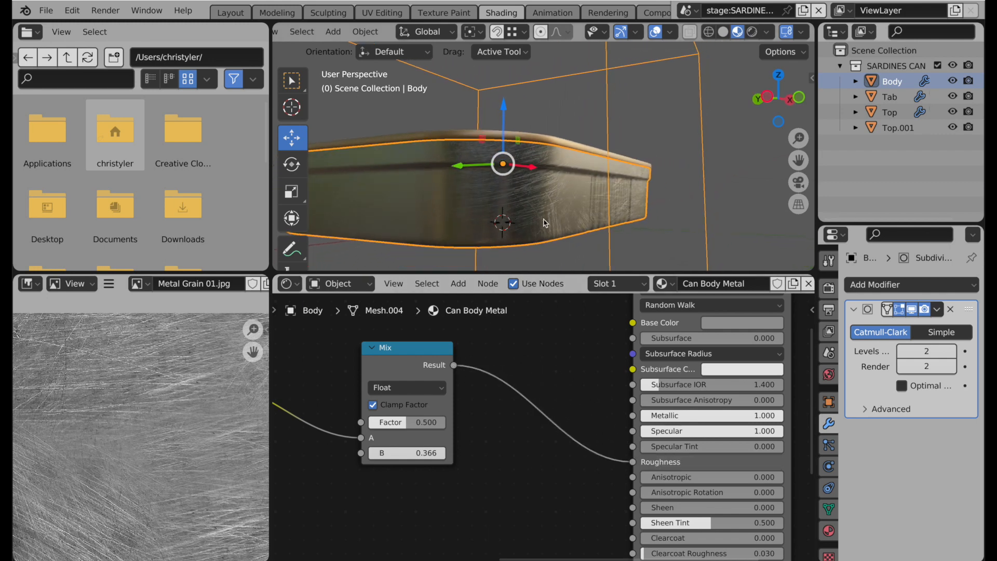
{"action": "left_click_drag", "start_coordinate": [406, 425], "coordinate": [426, 425]}
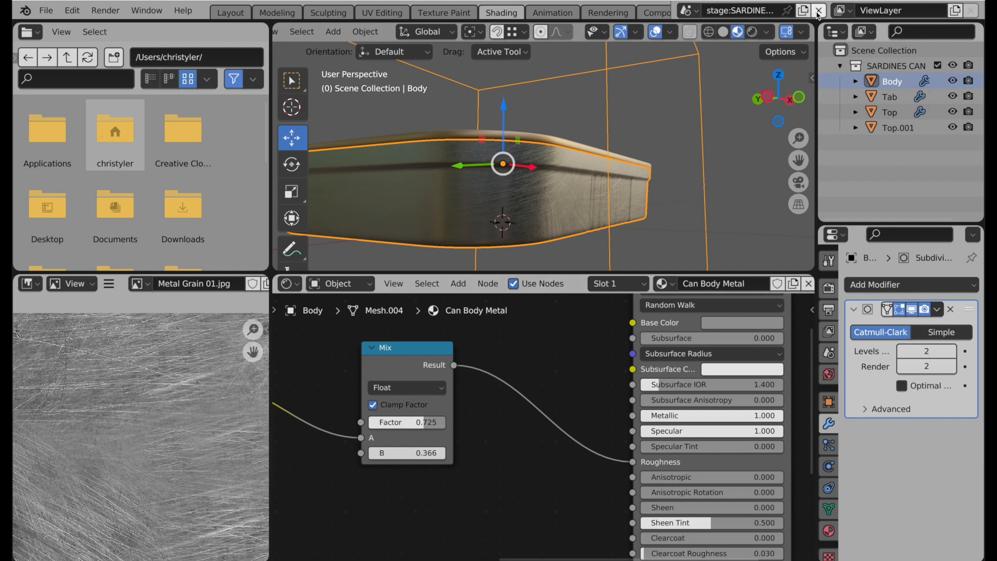
Leave the can's temporary stage scene and show the main scene through the camera in Rendered shading
{"action": "left_click", "coordinate": [818, 15]}
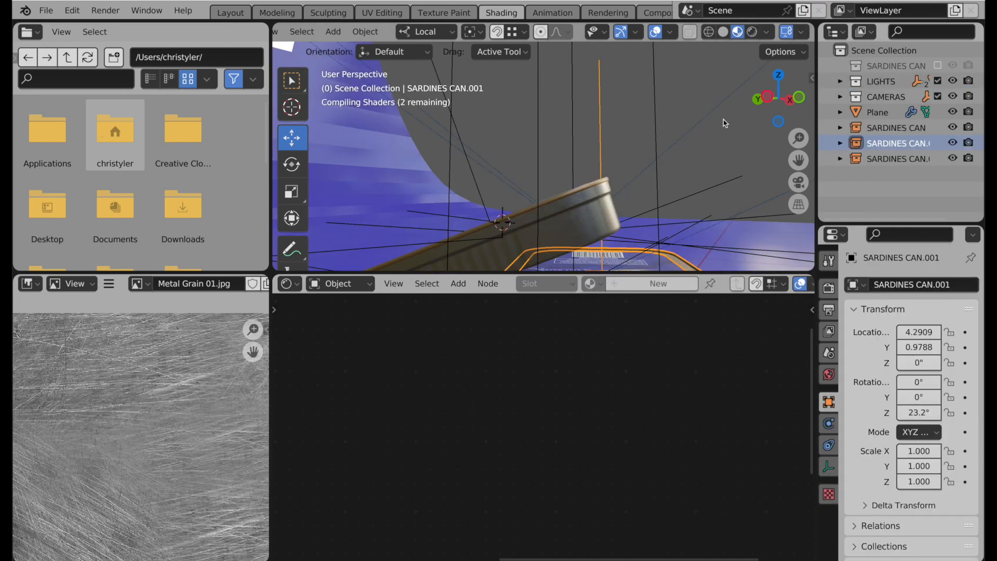
{"action": "left_click", "coordinate": [799, 183]}
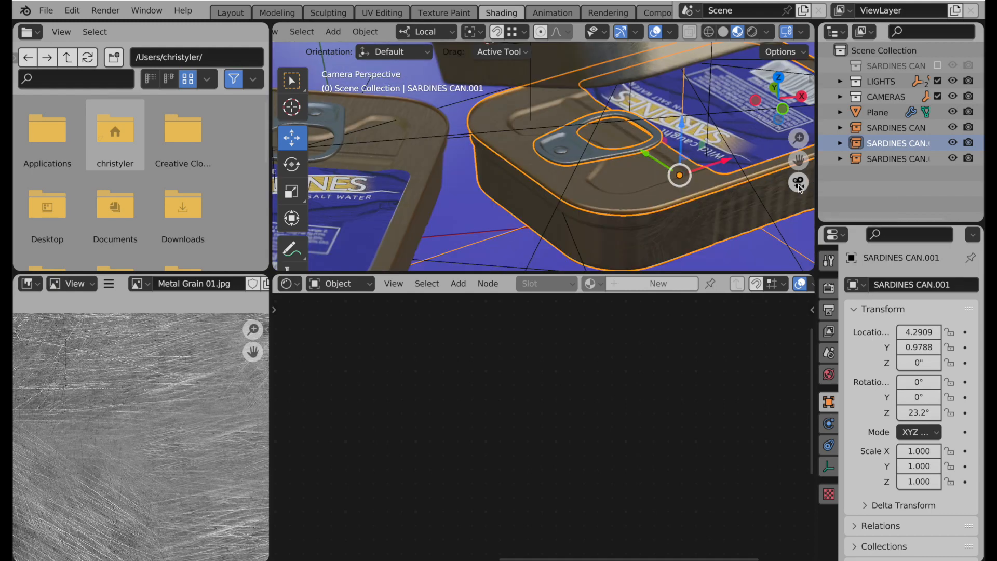
{"action": "left_click", "coordinate": [753, 31]}
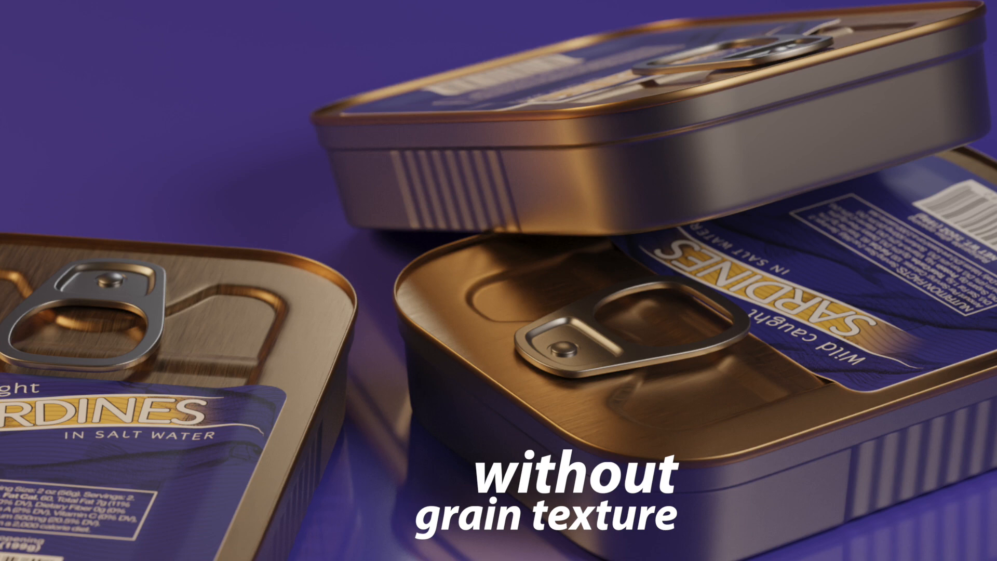